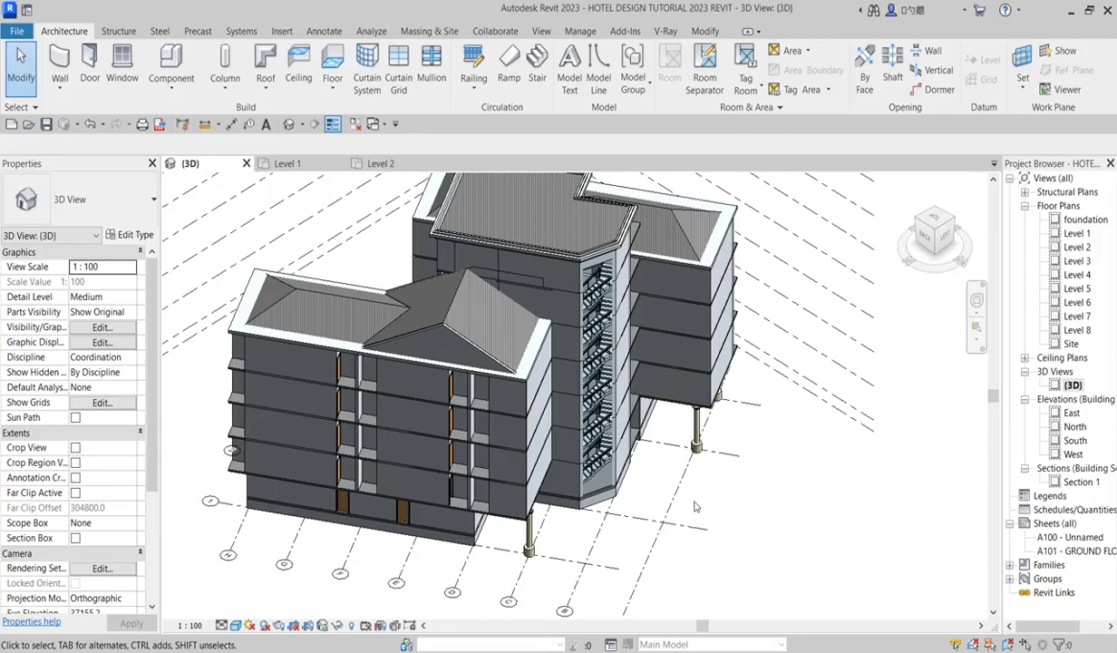
Step: Examine the hotel's exterior in the 3D view, focusing on the roofs, the balconies and the glazed stairwell
scroll(696, 507, down, 2)
shift+middle_drag(695, 506, 611, 412)
scroll(610, 413, up, 4)
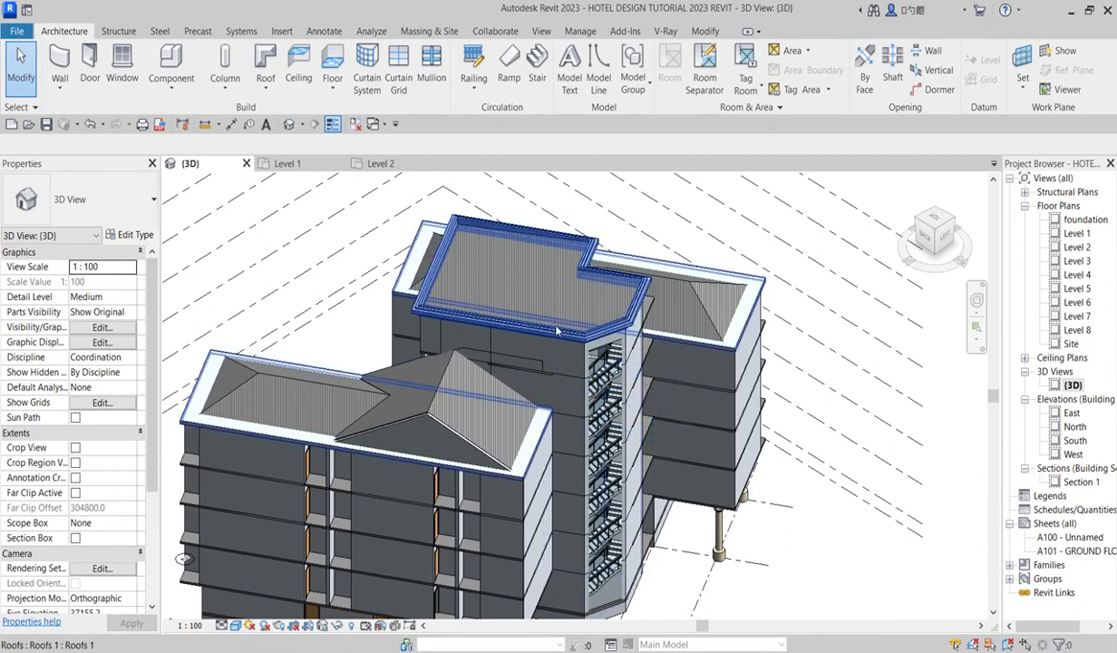
scroll(599, 340, down, 2)
shift+middle_drag(598, 388, 601, 526)
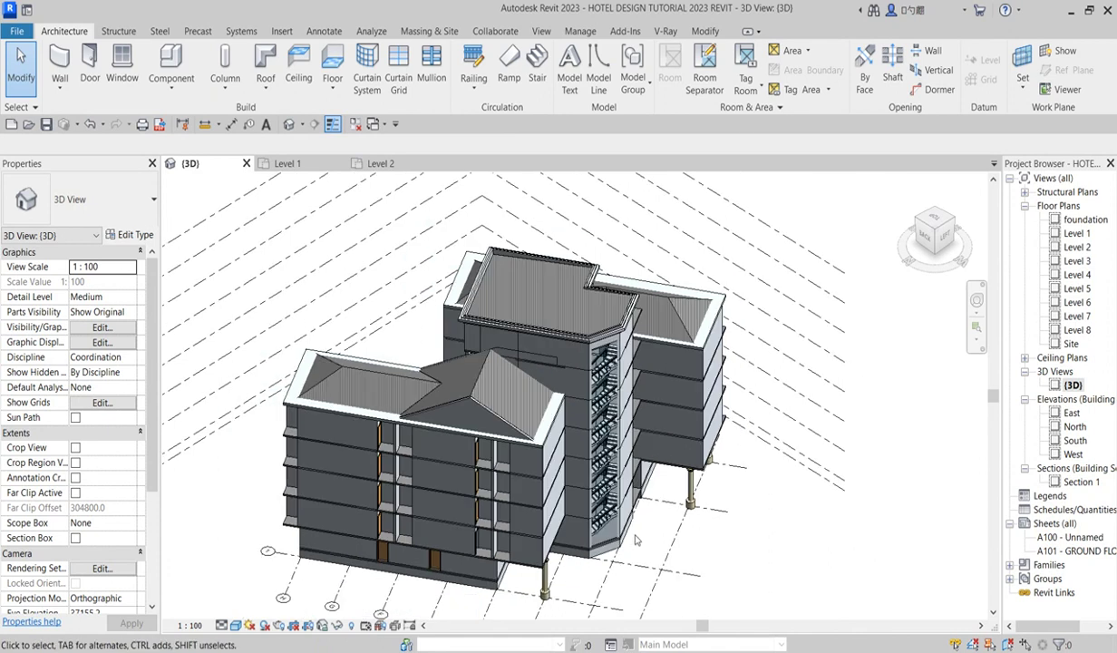
scroll(602, 533, up, 2)
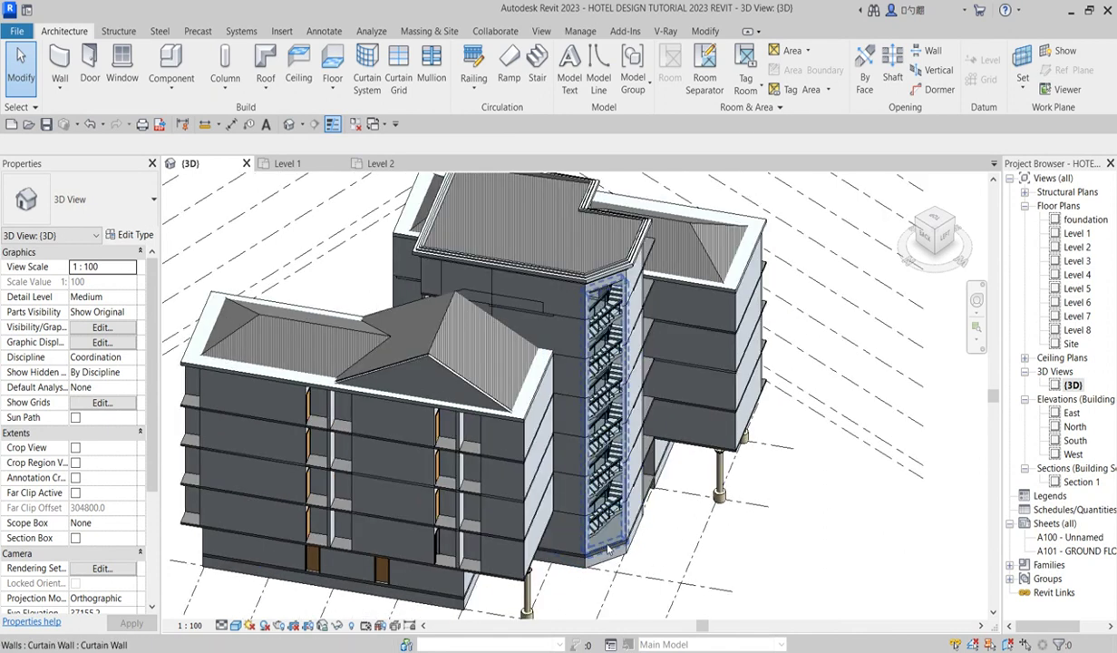
scroll(610, 551, up, 3)
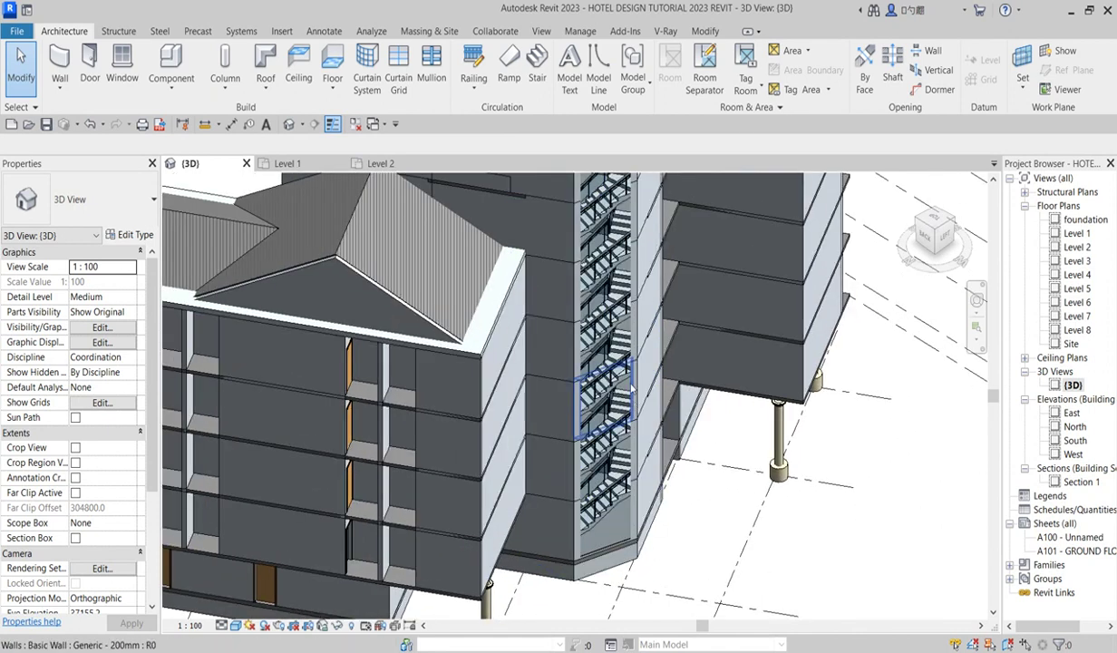
scroll(560, 386, down, 4)
scroll(605, 234, up, 2)
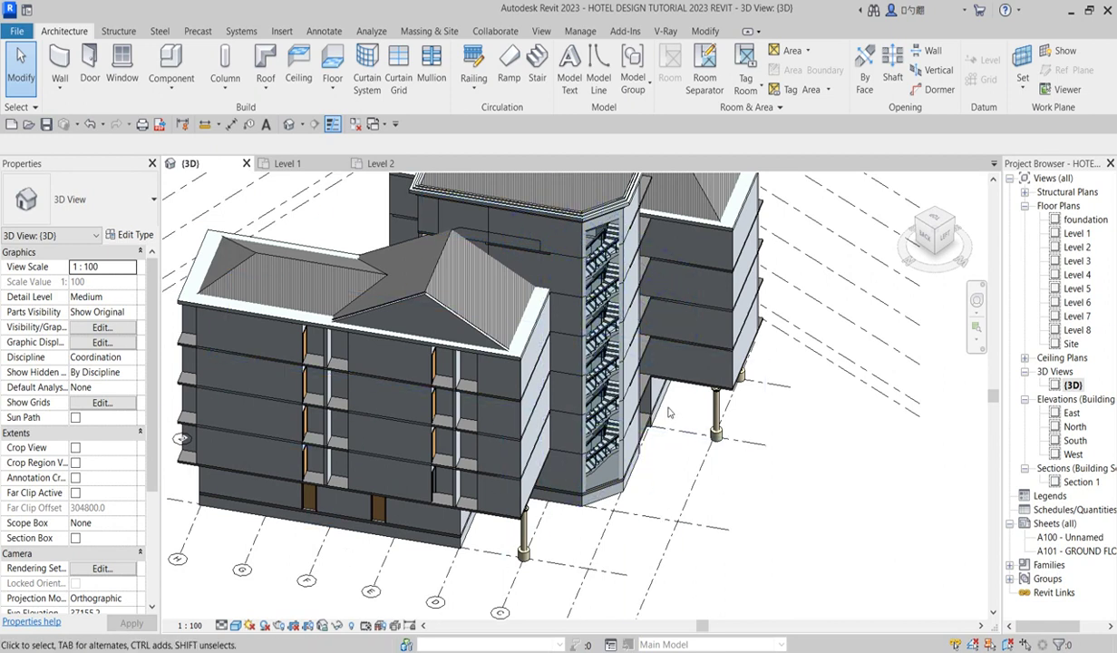
scroll(321, 524, down, 2)
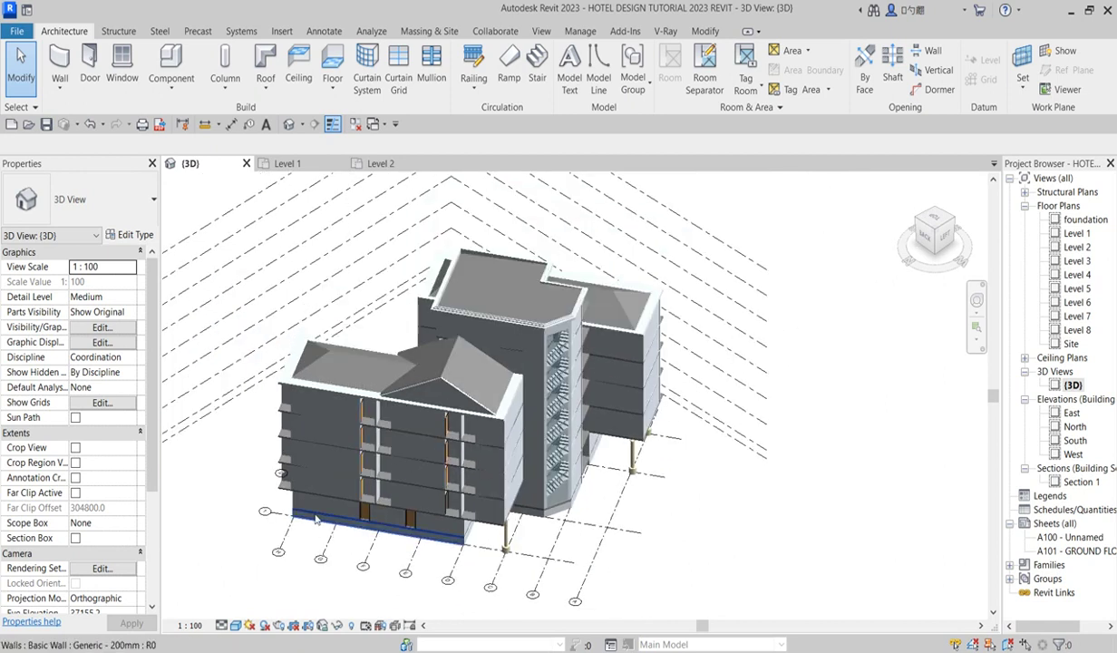
scroll(408, 404, up, 3)
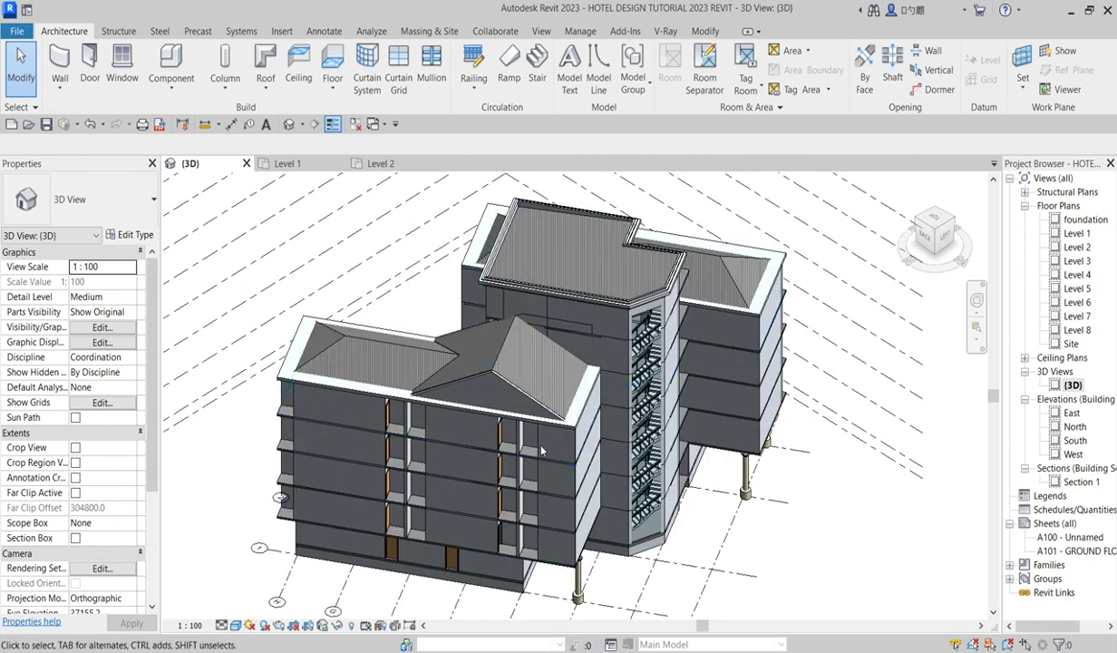
scroll(603, 306, up, 3)
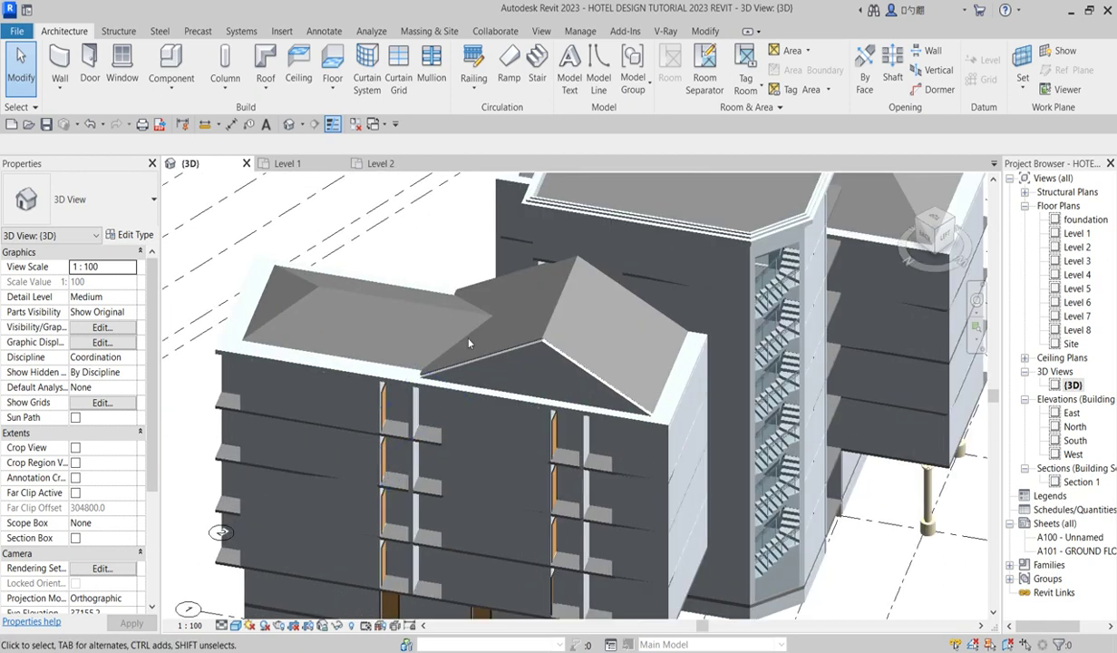
scroll(576, 276, down, 3)
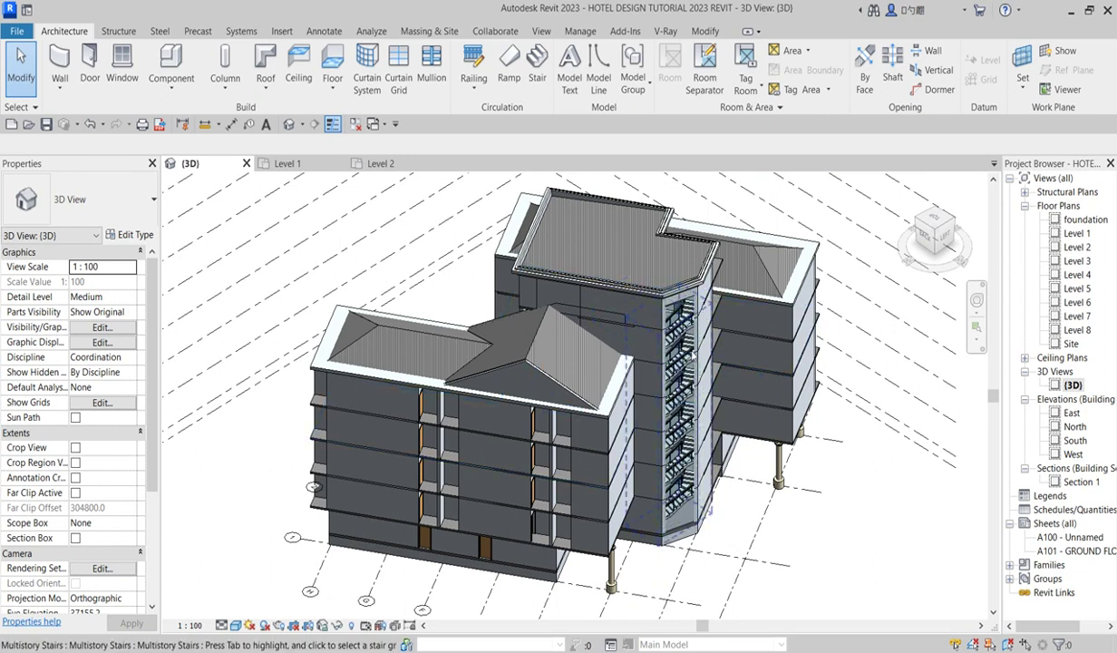
Step: Delete the tall curtain wall in front of the multistory stairs
scroll(680, 495, up, 3)
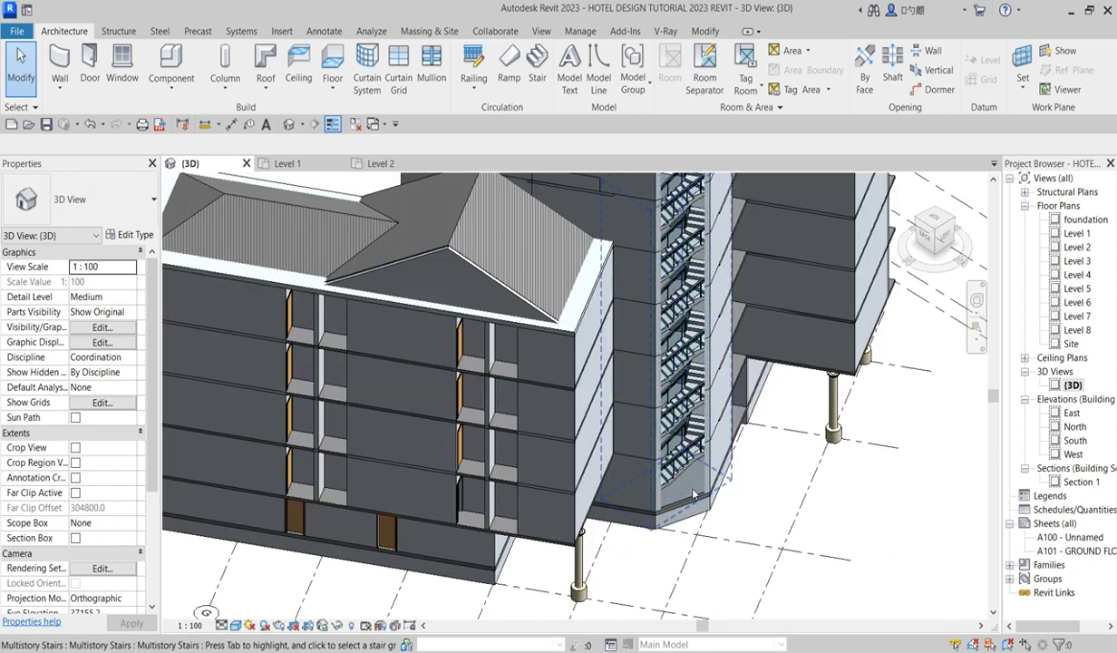
click(713, 415)
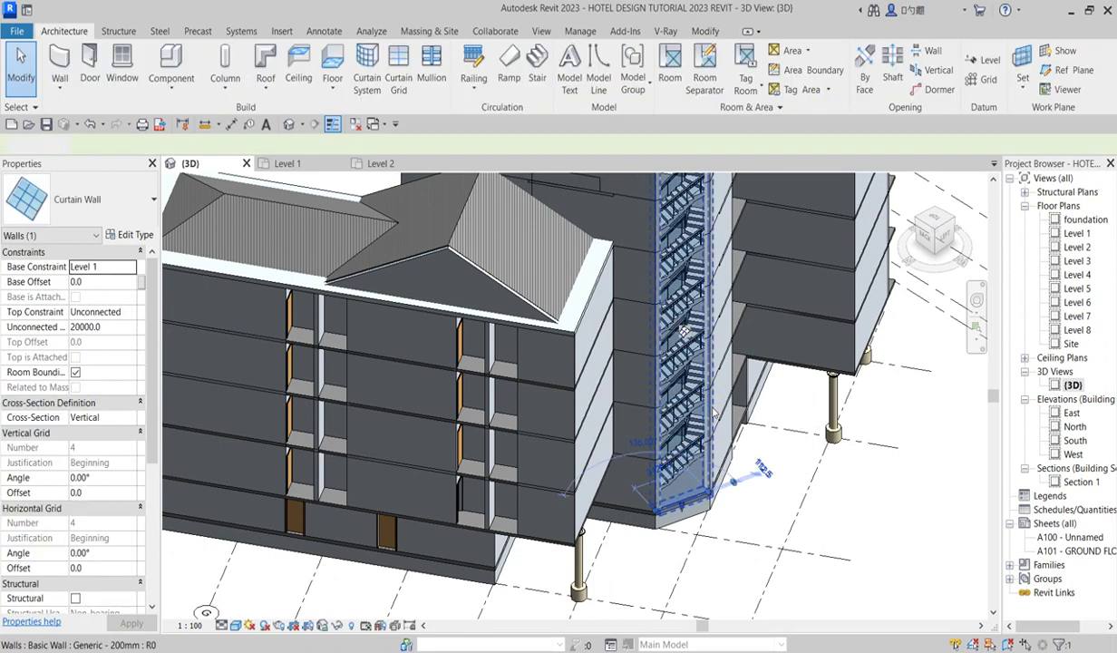
key(Escape)
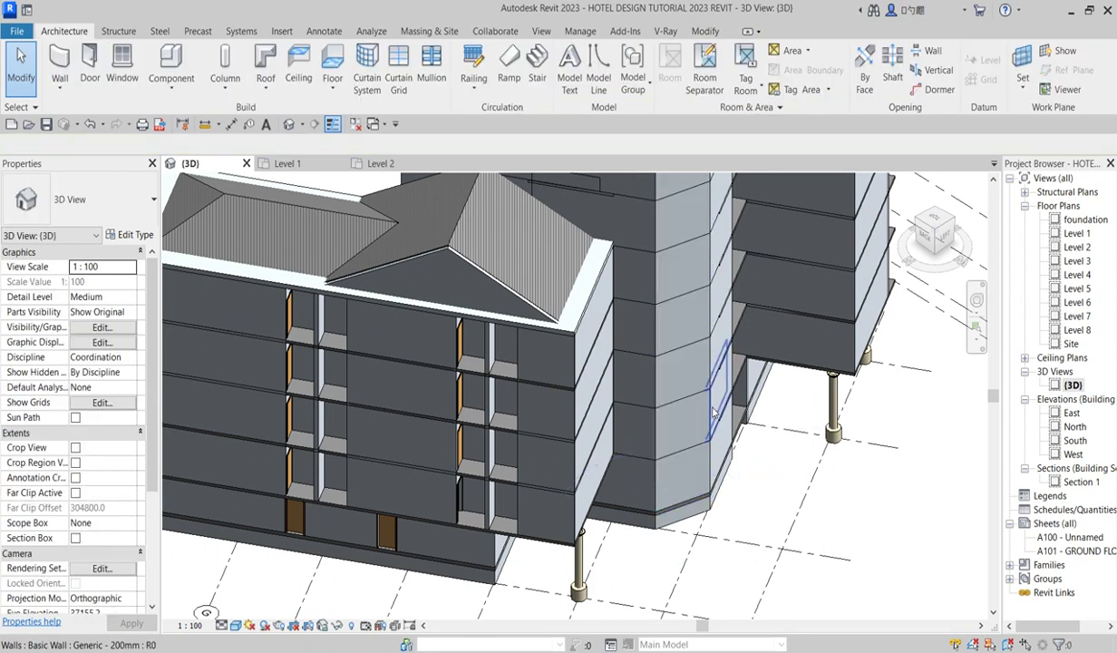
Step: Open the Level 1 floor plan at the stairs beside the hotel lobby
double_click(1077, 234)
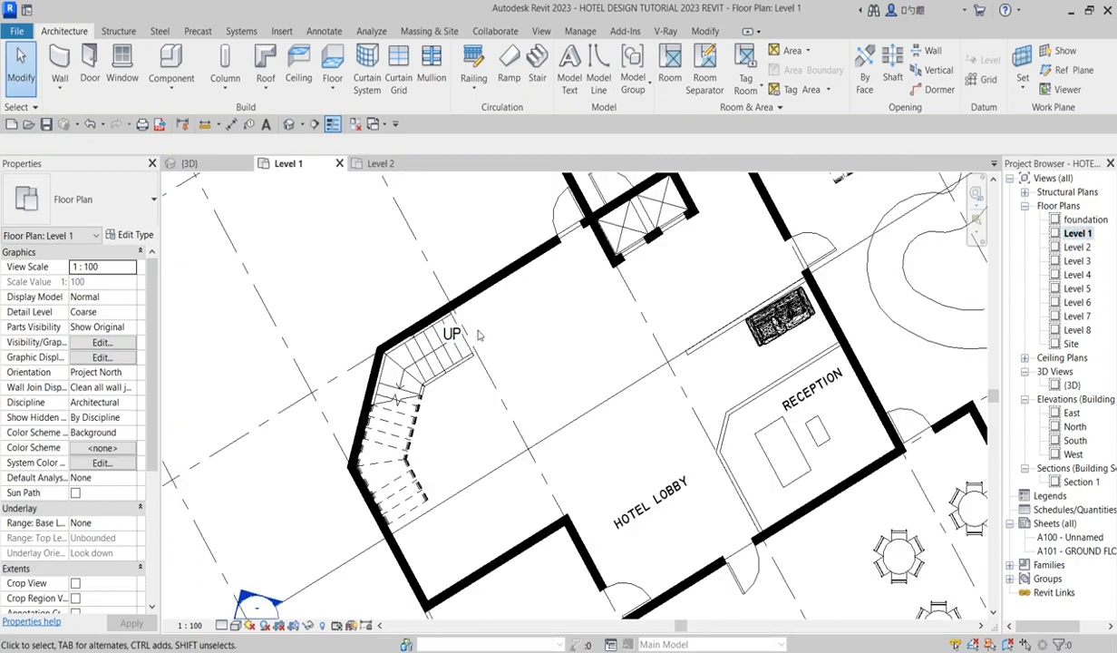
scroll(424, 448, down, 3)
scroll(417, 399, up, 3)
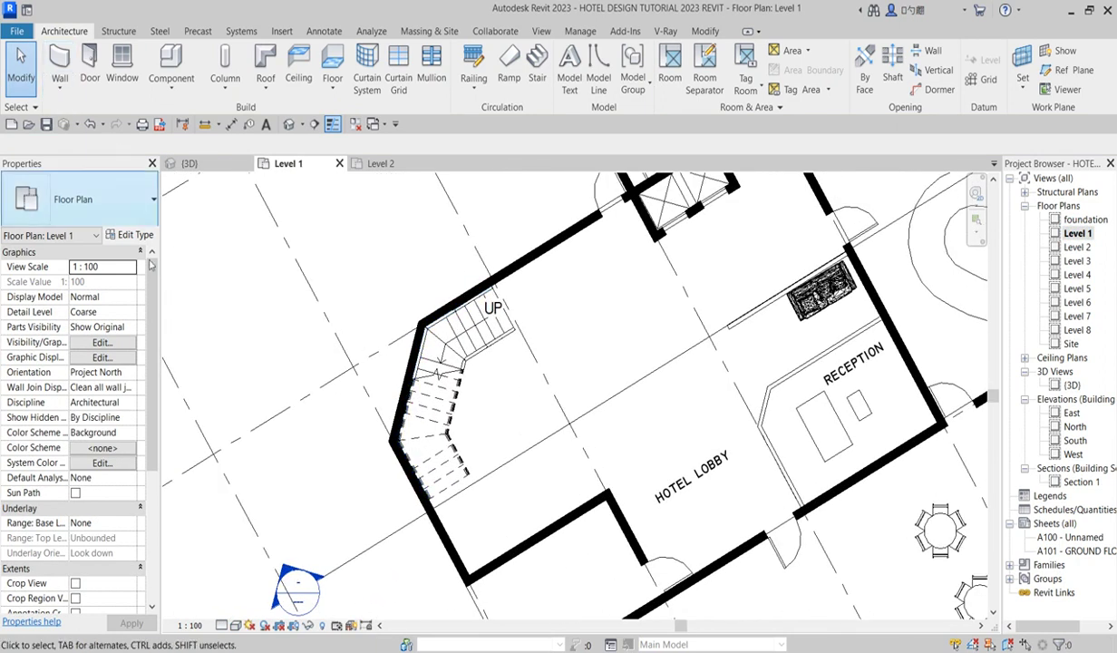
Step: Start placing an architectural wall on Level 1 using the Curtain Wall type
click(416, 345)
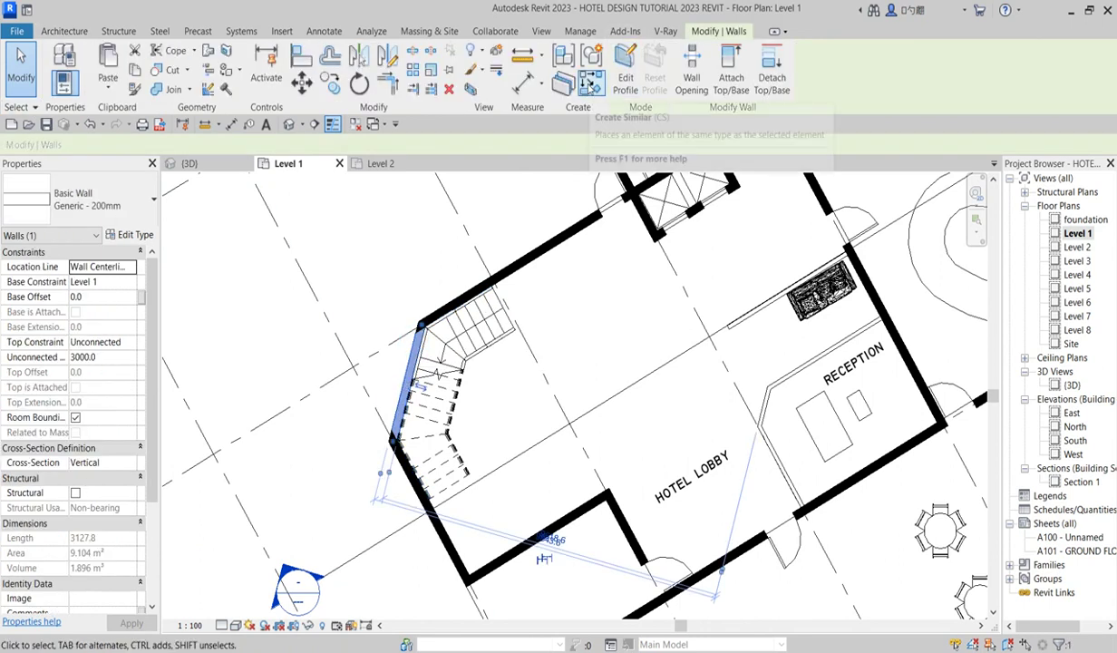
click(589, 84)
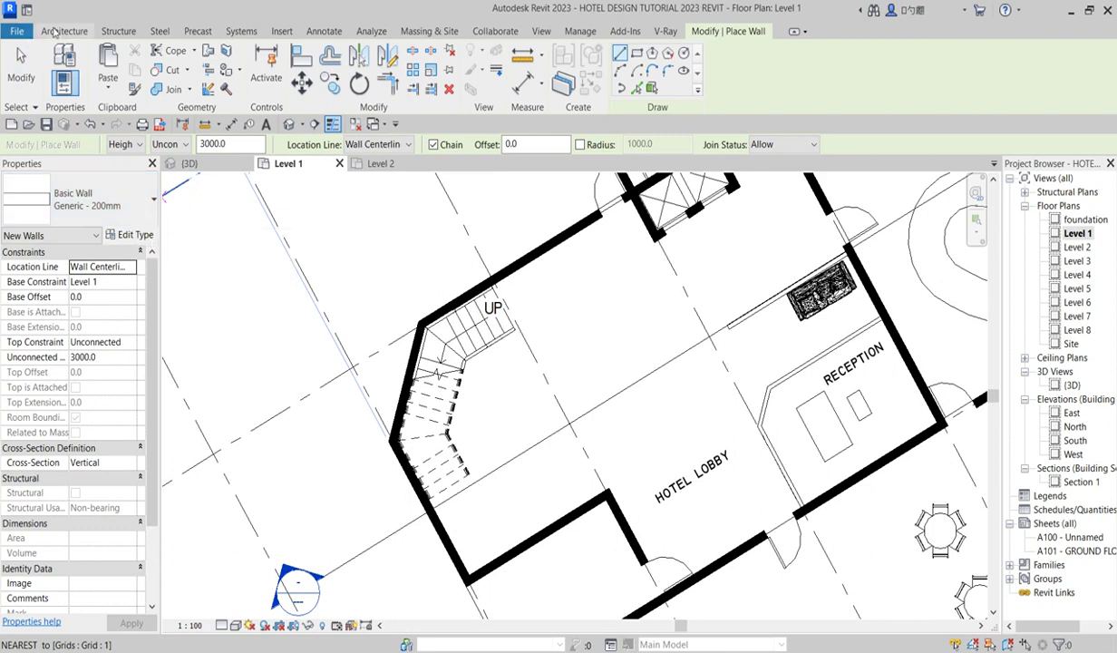
click(55, 33)
click(59, 64)
click(58, 81)
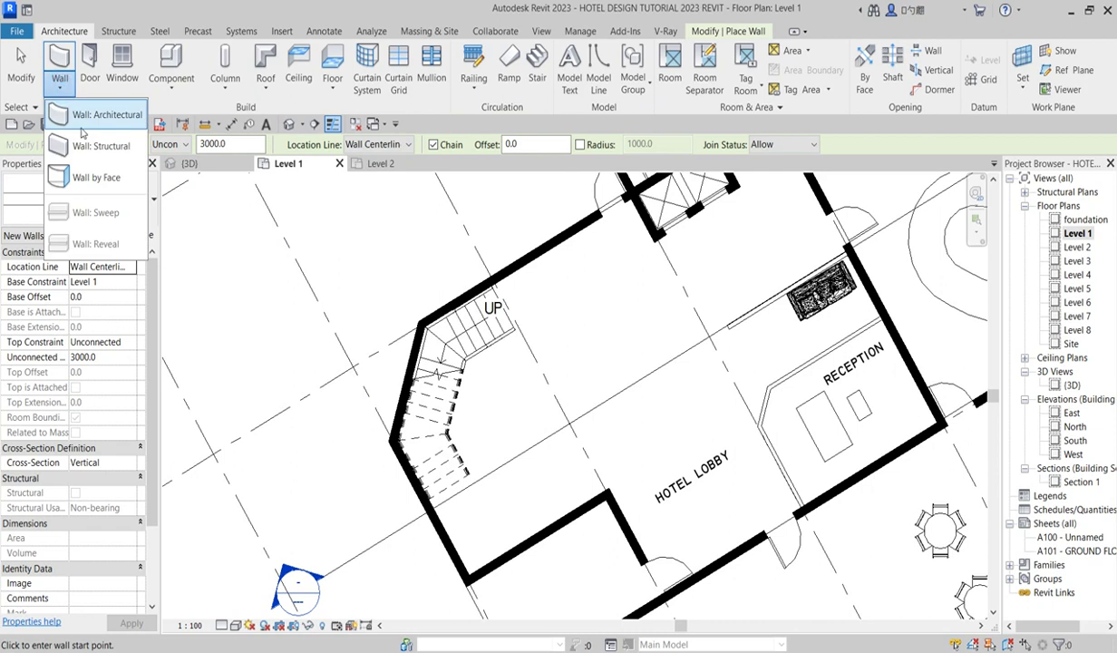
click(106, 116)
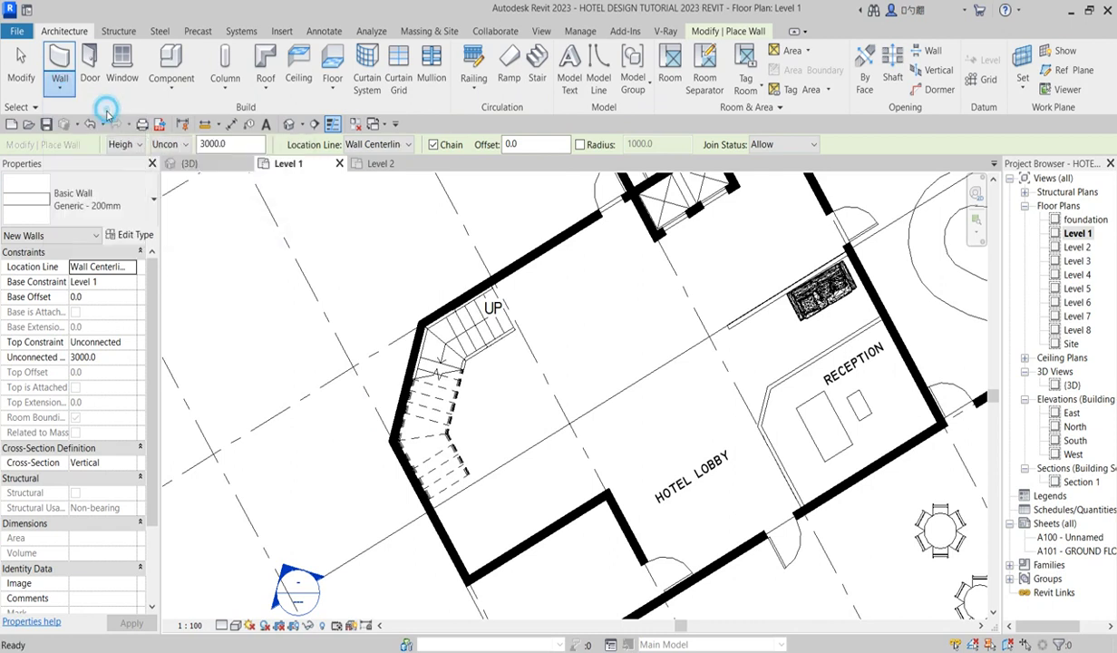
click(138, 201)
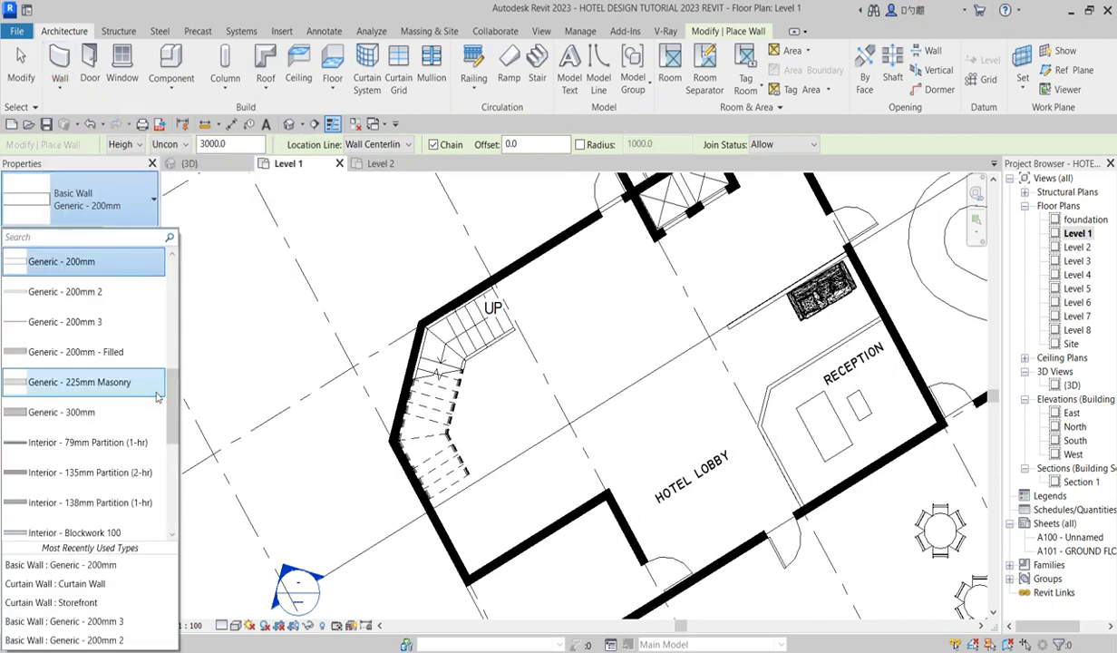
drag(172, 405, 181, 300)
scroll(7, 352, down, 15)
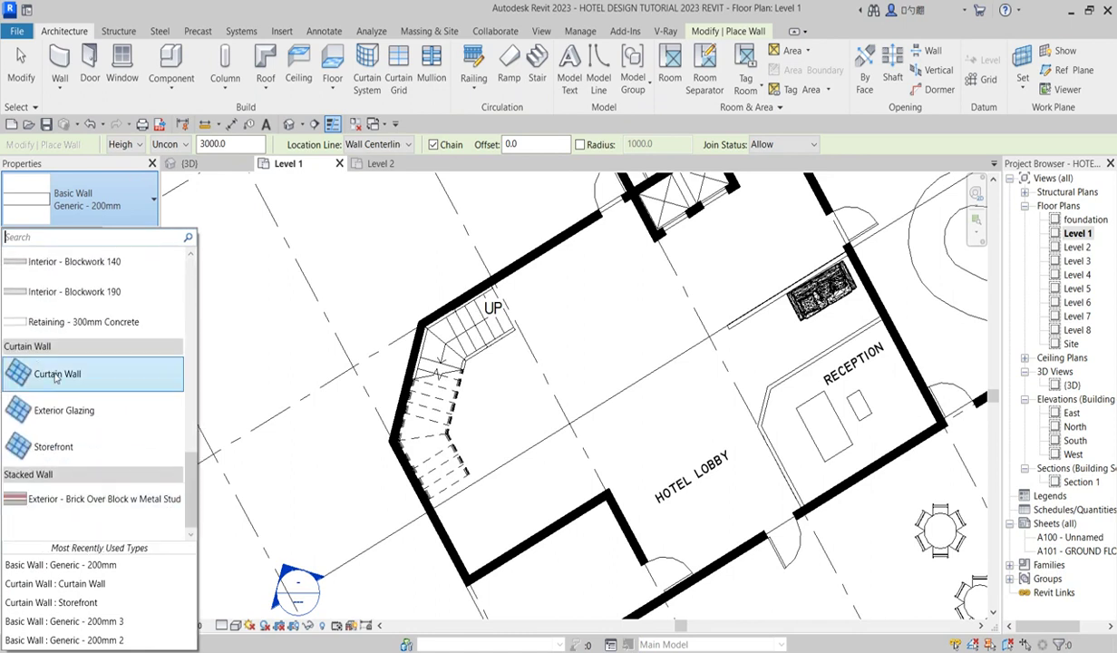
click(55, 377)
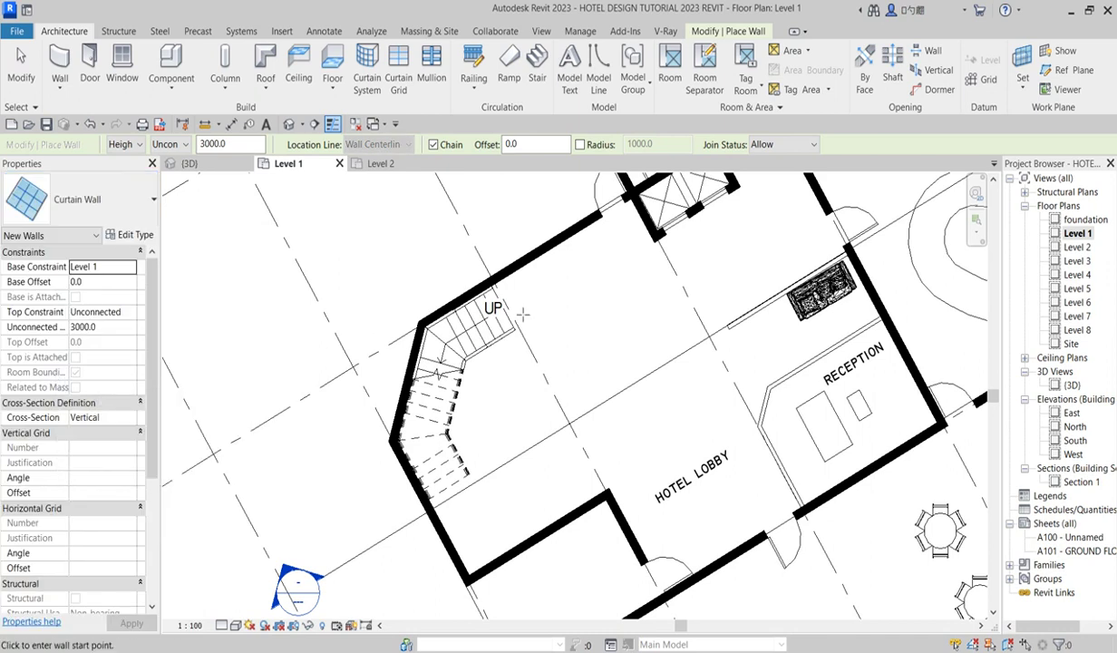
click(418, 323)
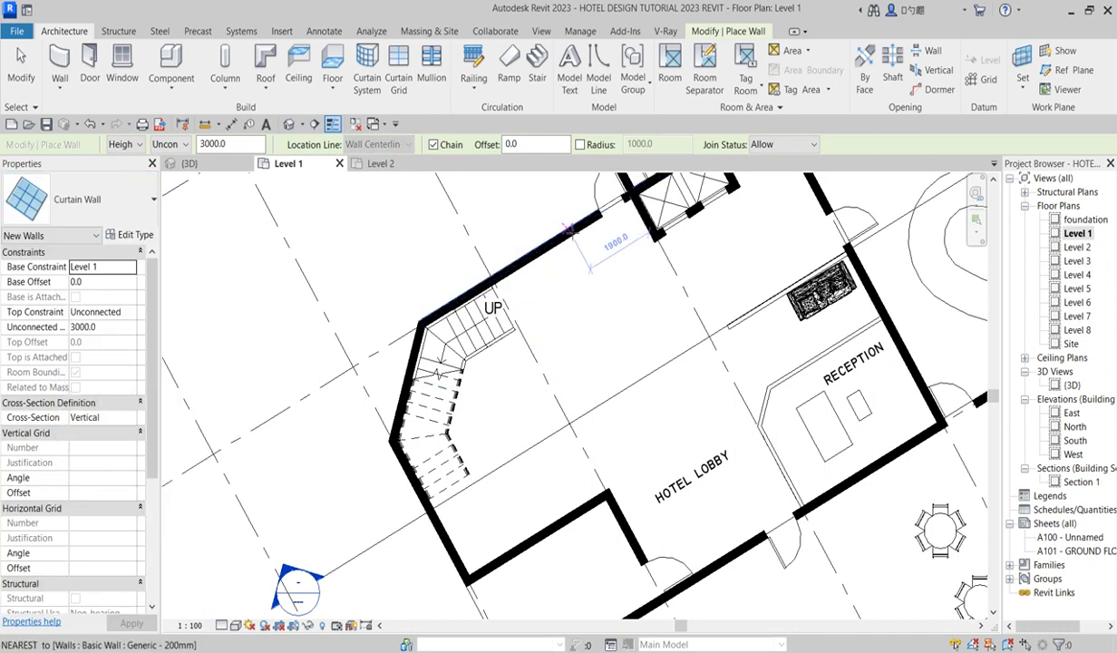
scroll(562, 231, up, 1)
key(Escape)
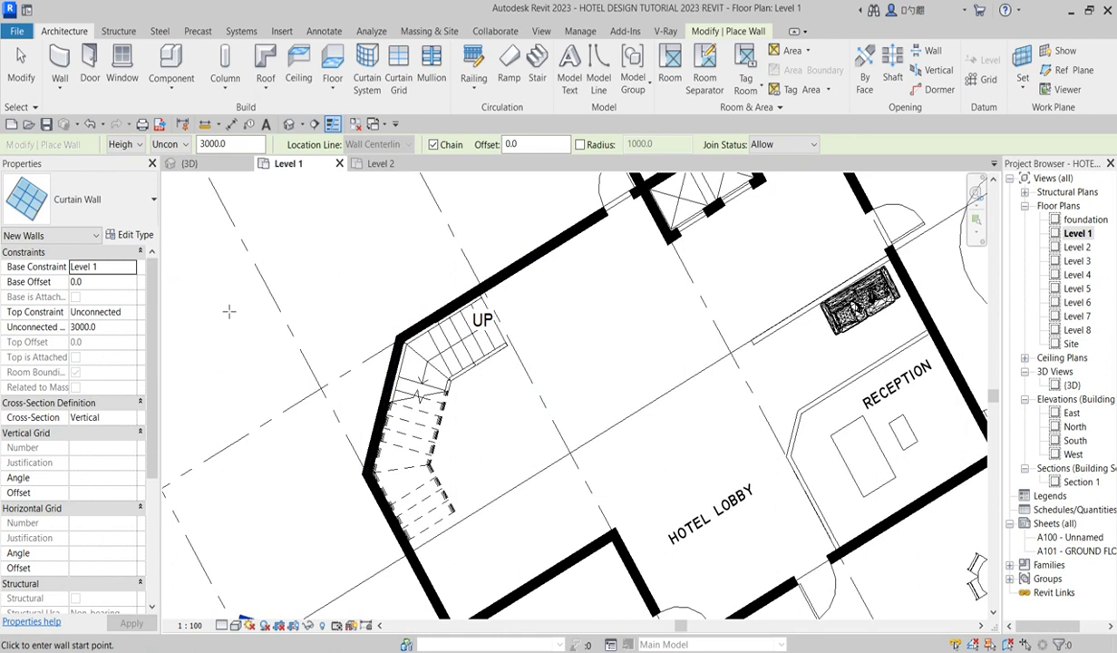
Step: Examine the Curtain Wall type's Automatically Embed, Curtain Panel and Join Condition settings, discarding any changes
click(132, 234)
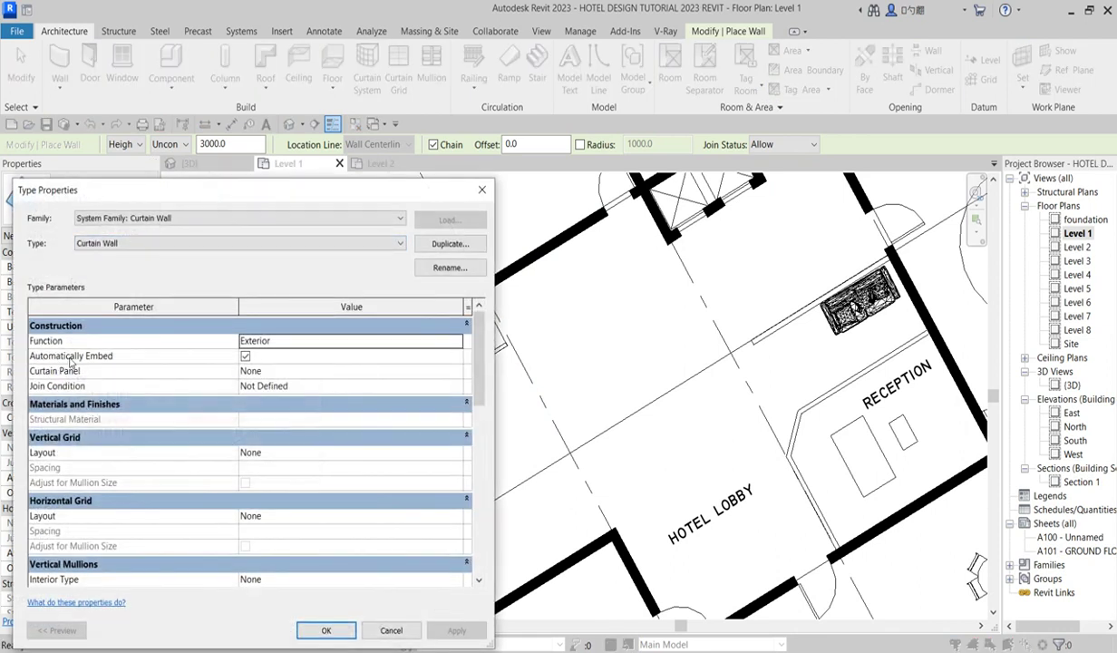
click(245, 357)
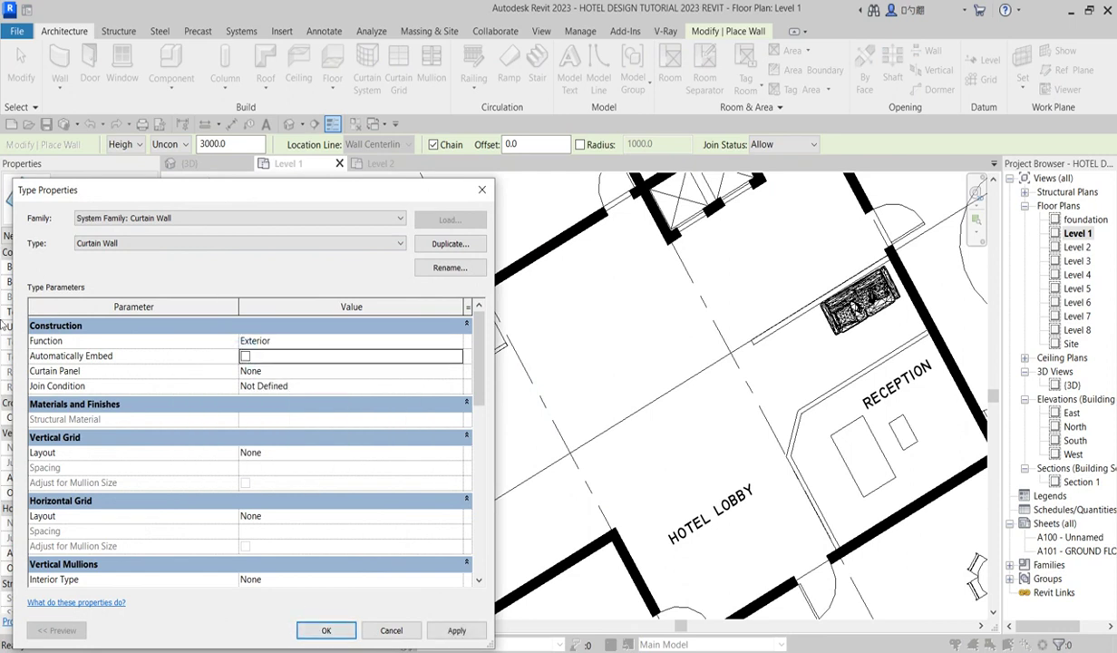
click(456, 374)
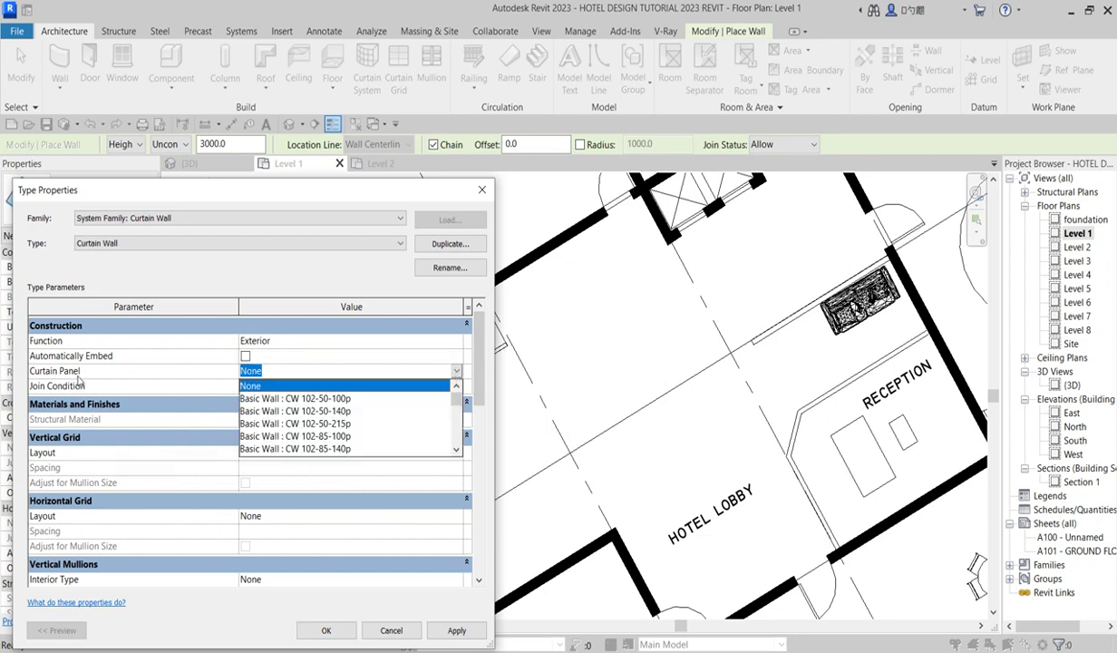
scroll(448, 426, down, 5)
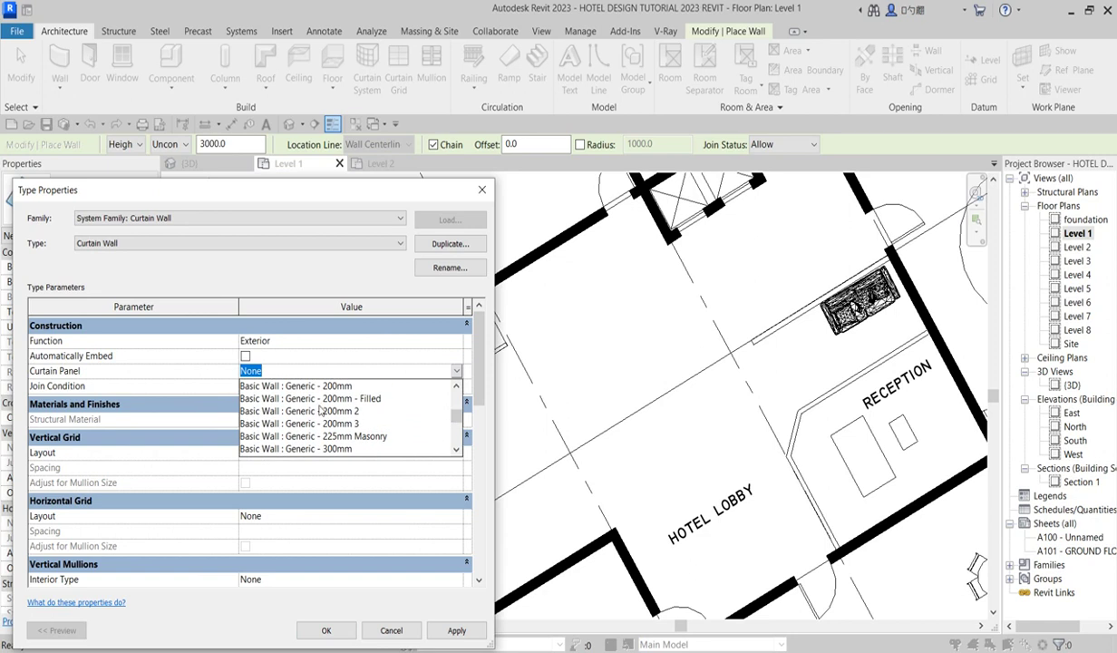
click(382, 270)
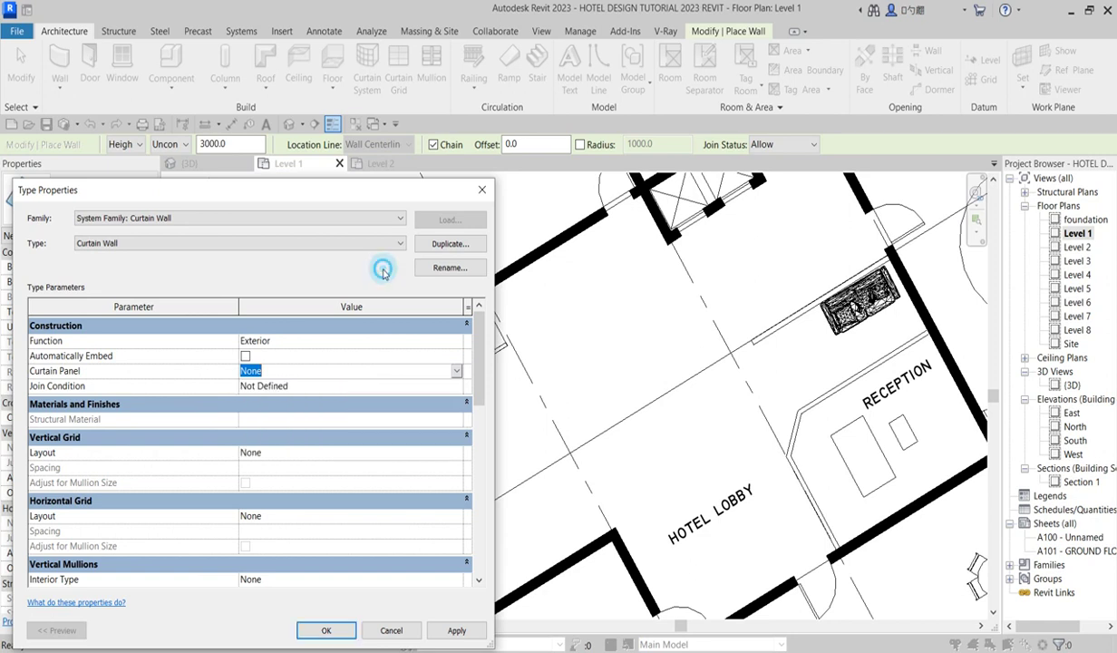
click(292, 388)
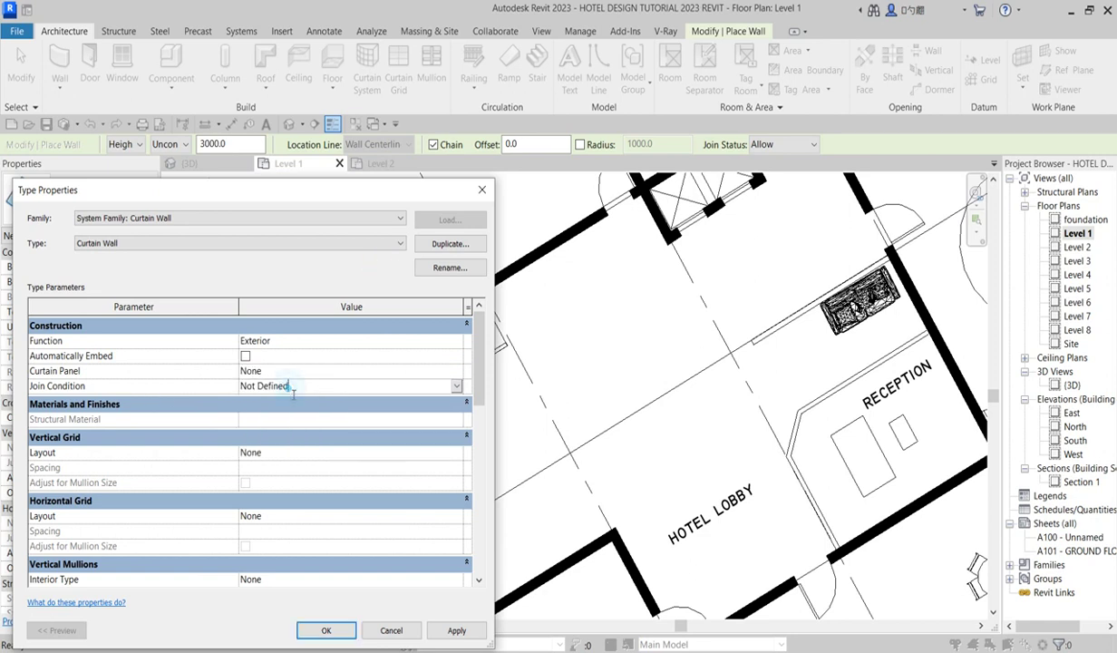
click(456, 386)
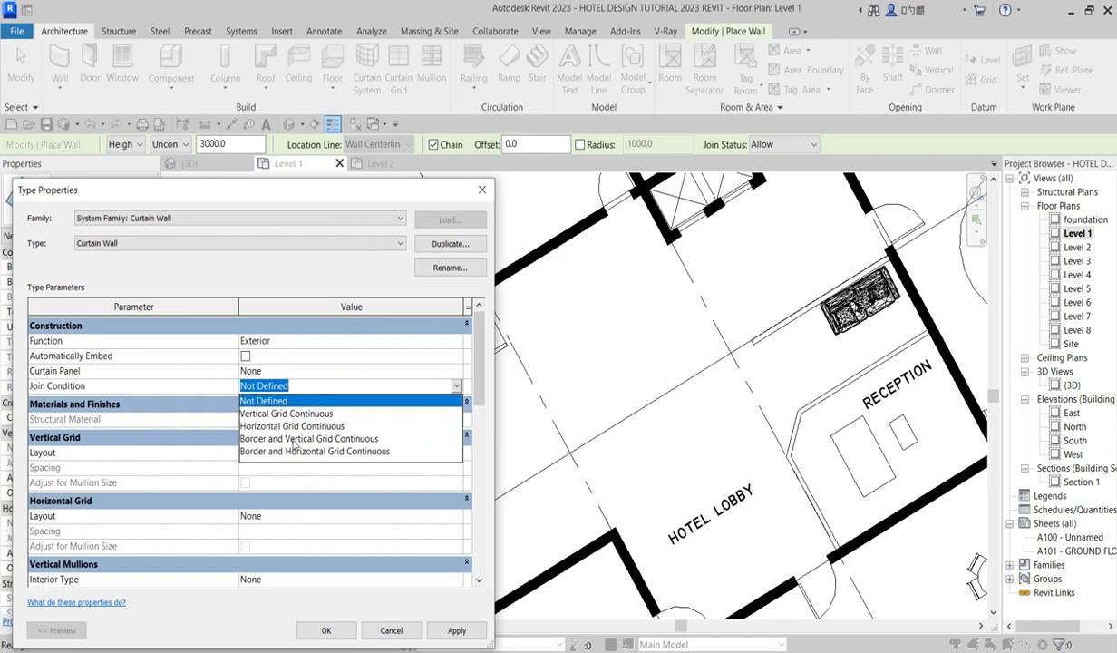
click(329, 270)
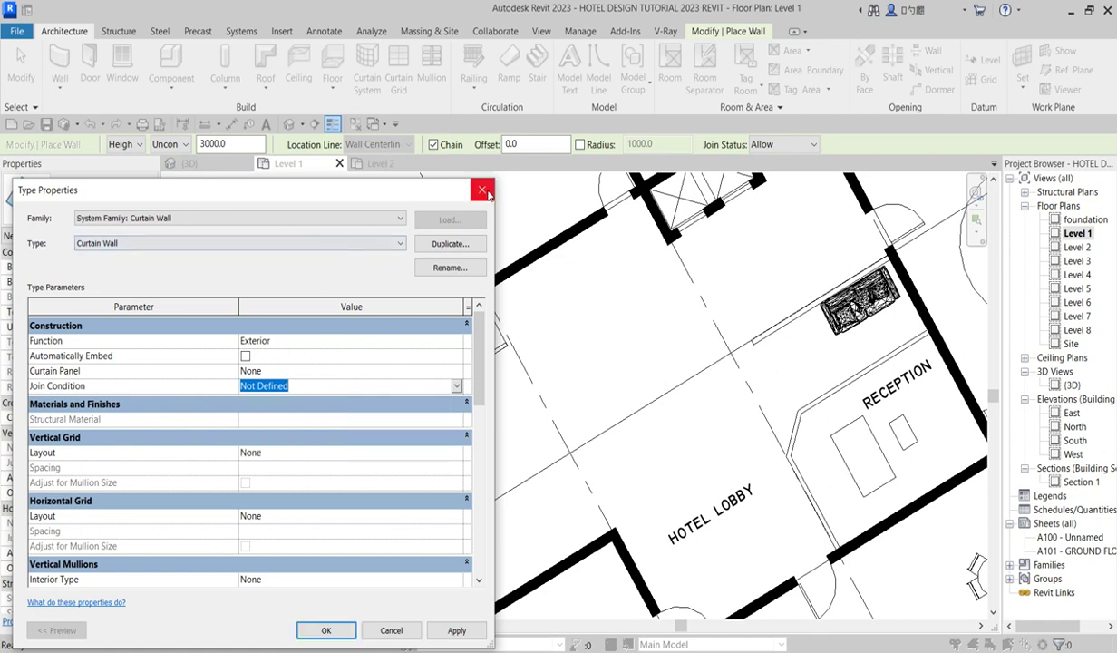
click(483, 191)
Step: Draw a curtain wall along the slanted exterior wall beside the Level 1 stairs, from corner to corner
scroll(392, 349, up, 3)
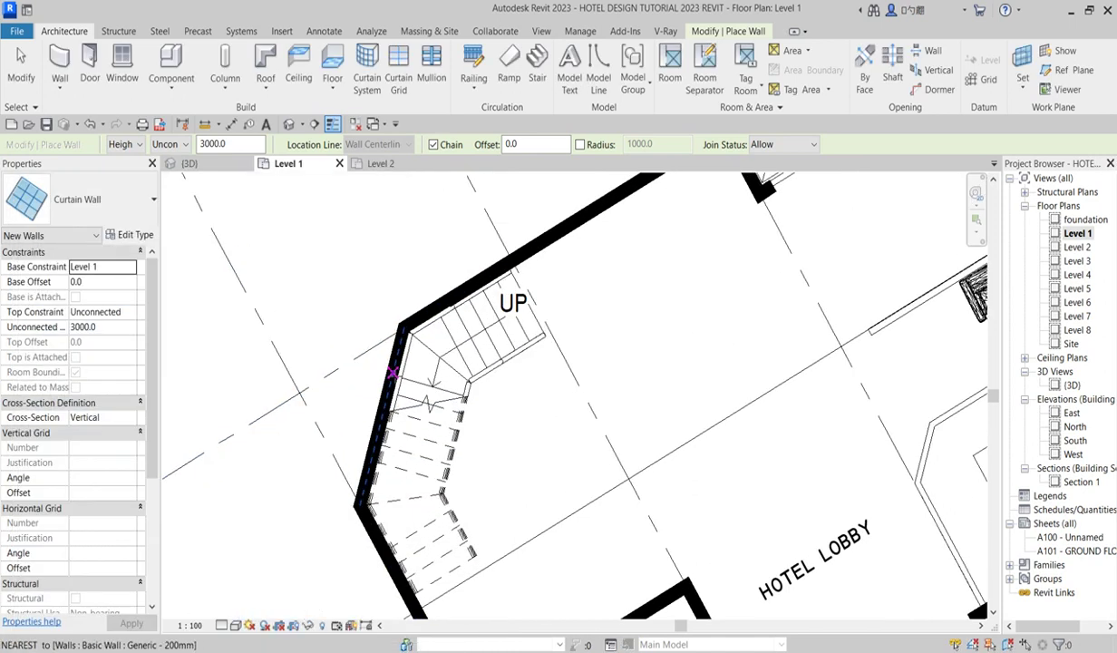
scroll(394, 350, up, 2)
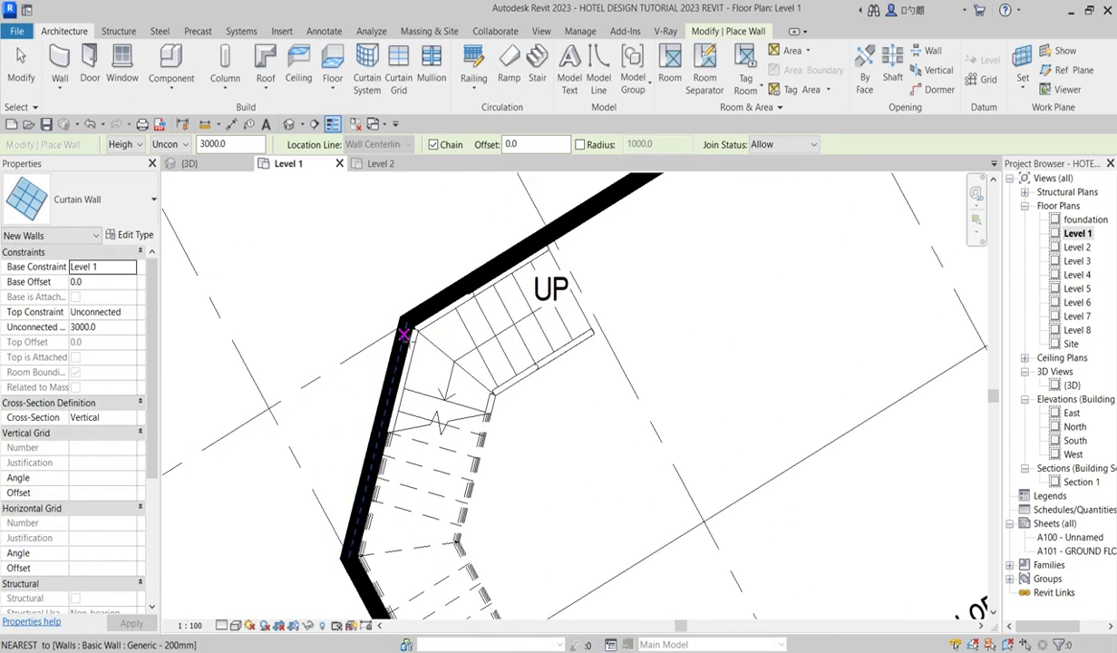
click(82, 201)
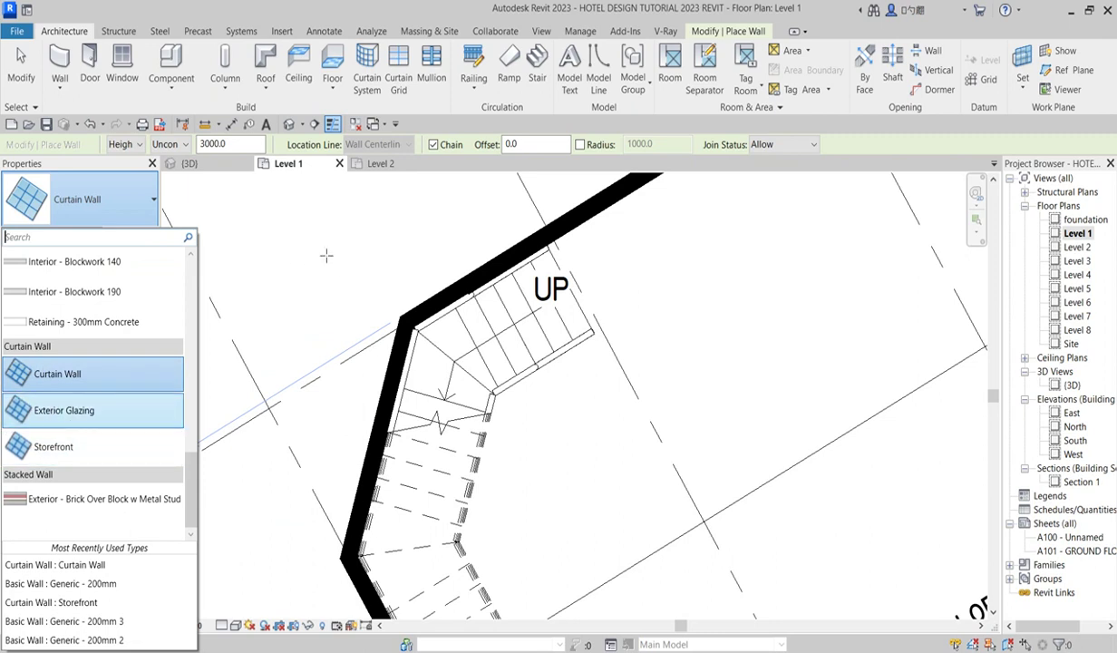
click(408, 323)
click(348, 556)
key(Escape)
scroll(390, 424, up, 2)
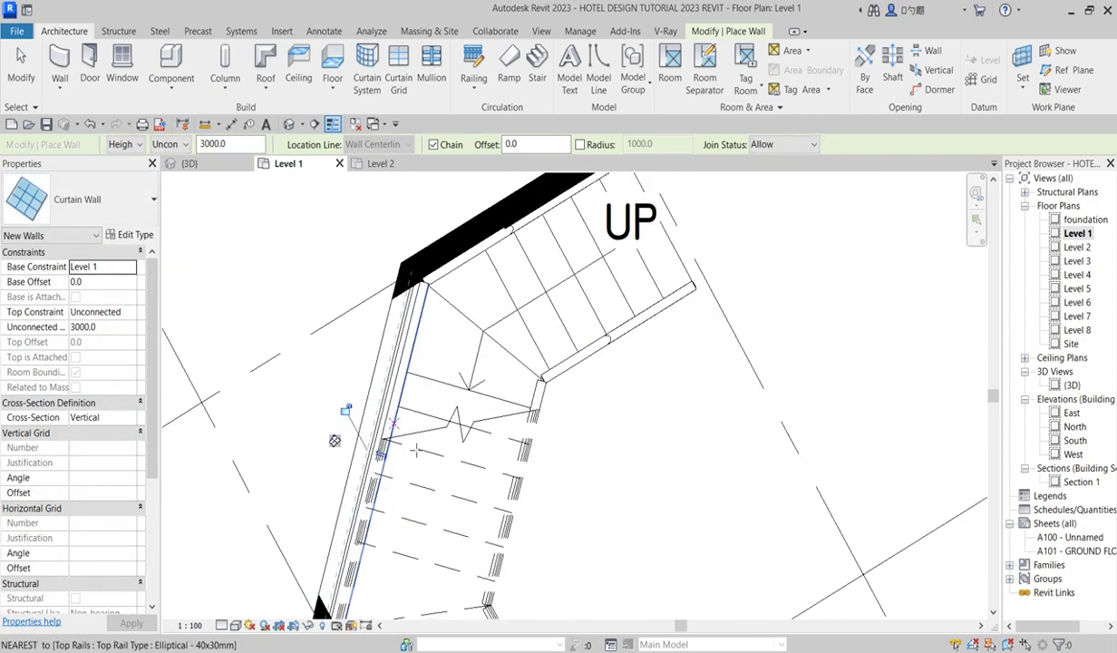
Step: Turn off Automatically Embed in the type properties of the curtain wall beside the Level 1 stairs
scroll(408, 445, down, 2)
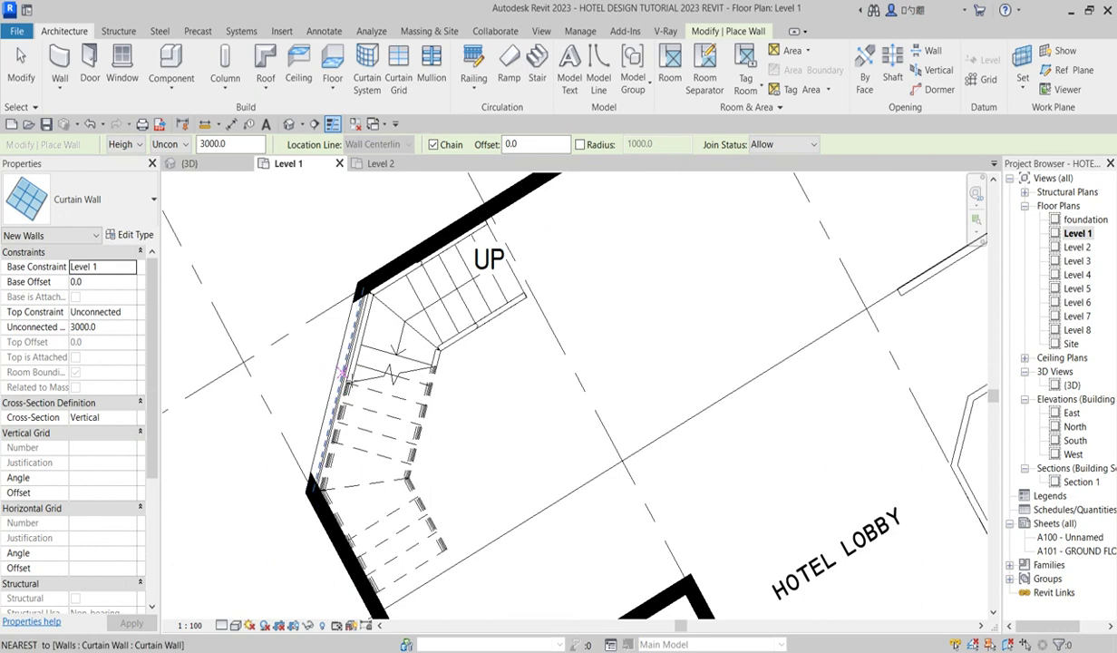
key(Escape)
scroll(347, 357, up, 1)
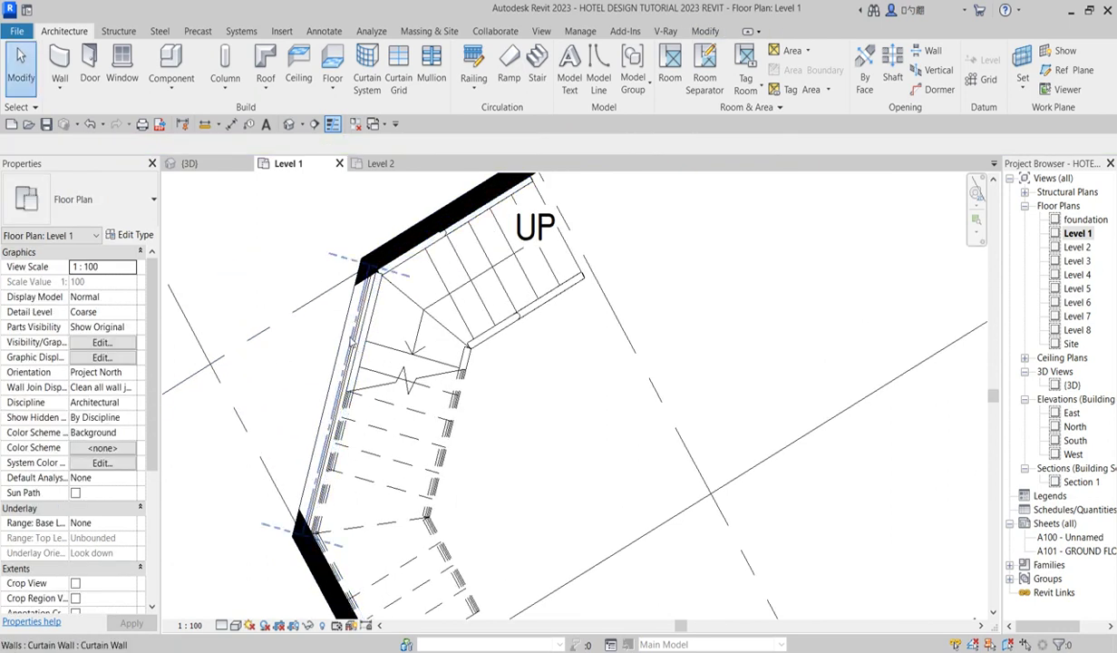
click(346, 335)
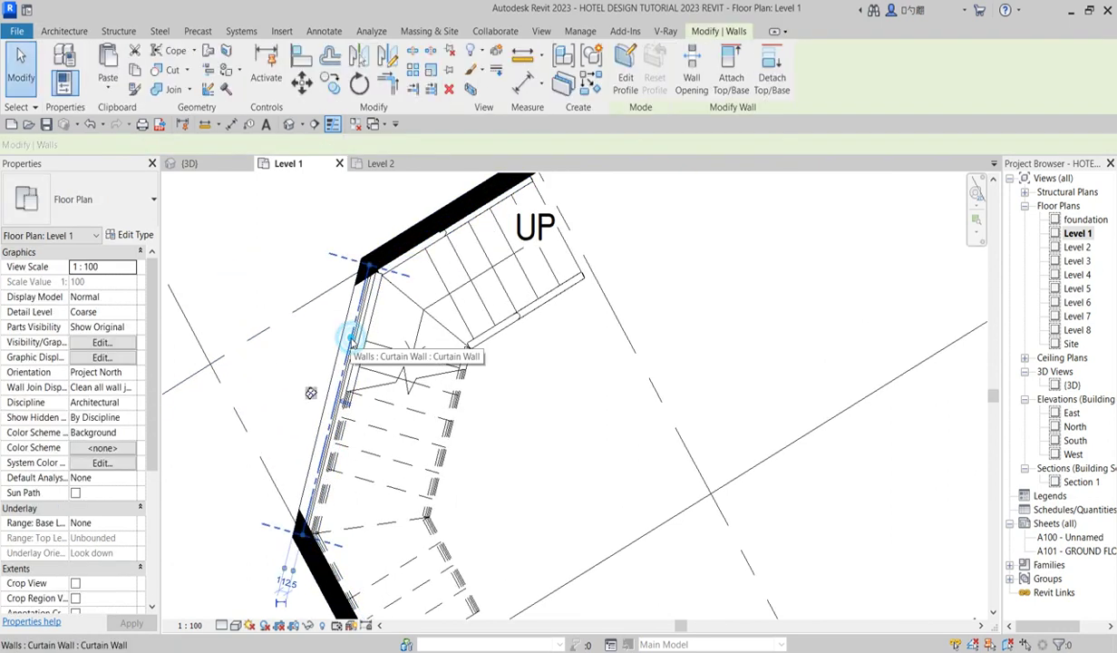
click(135, 235)
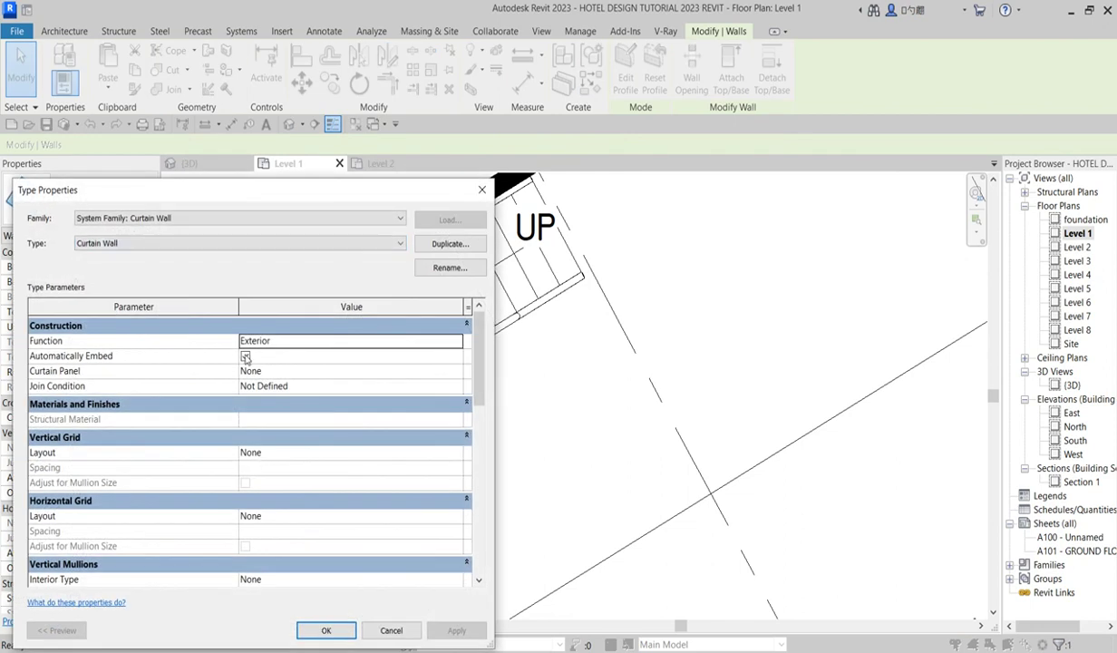
click(246, 357)
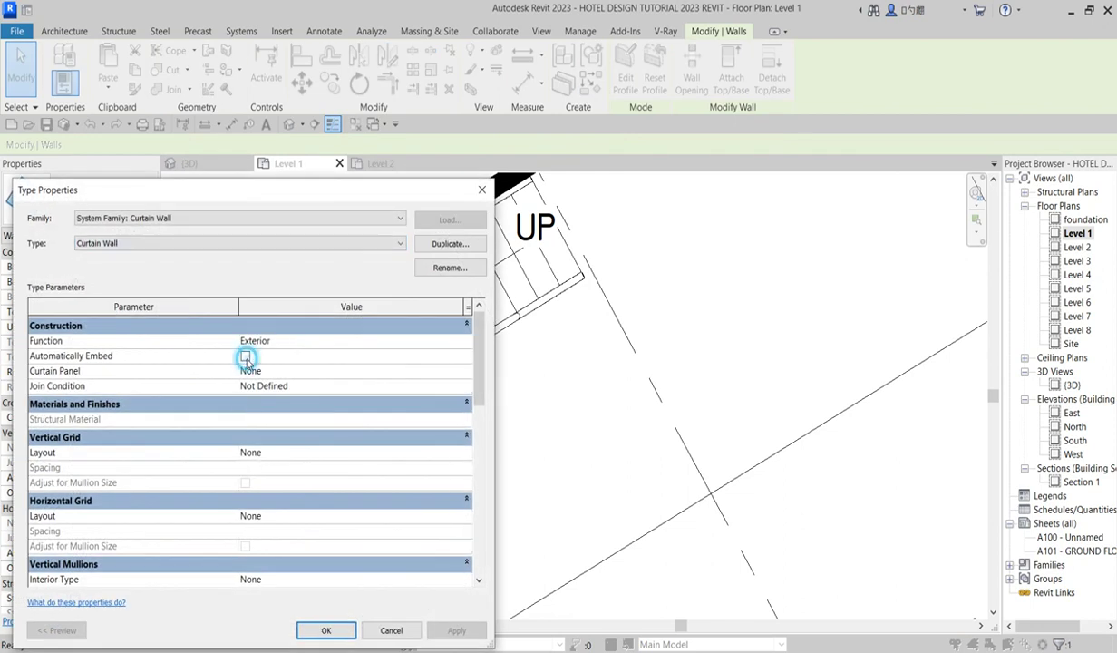
click(328, 628)
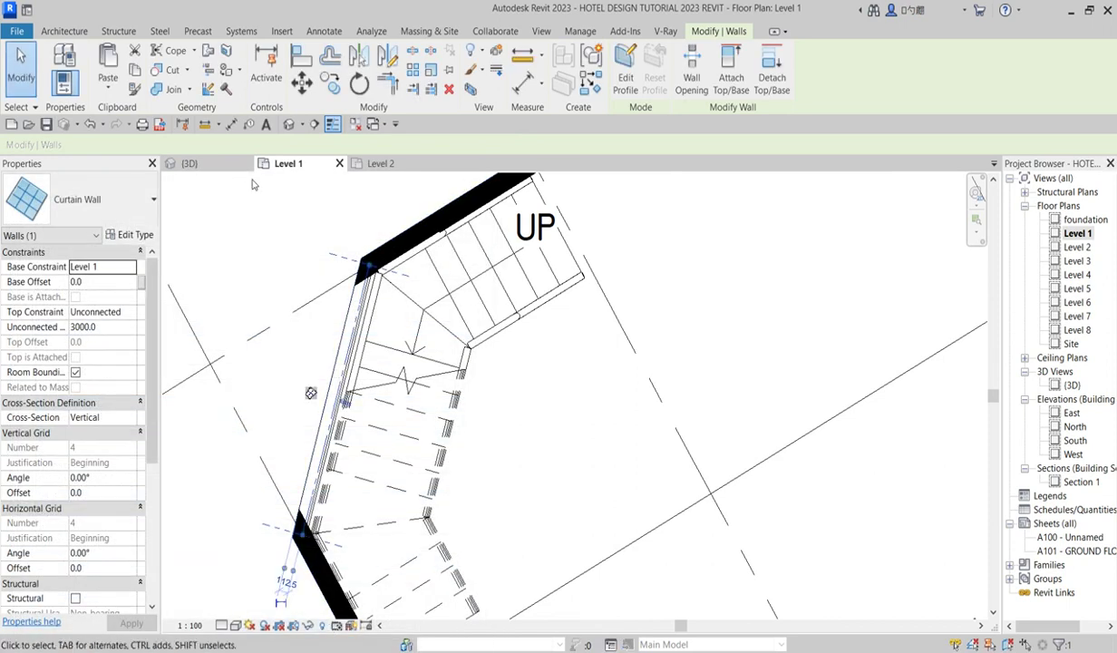
click(227, 281)
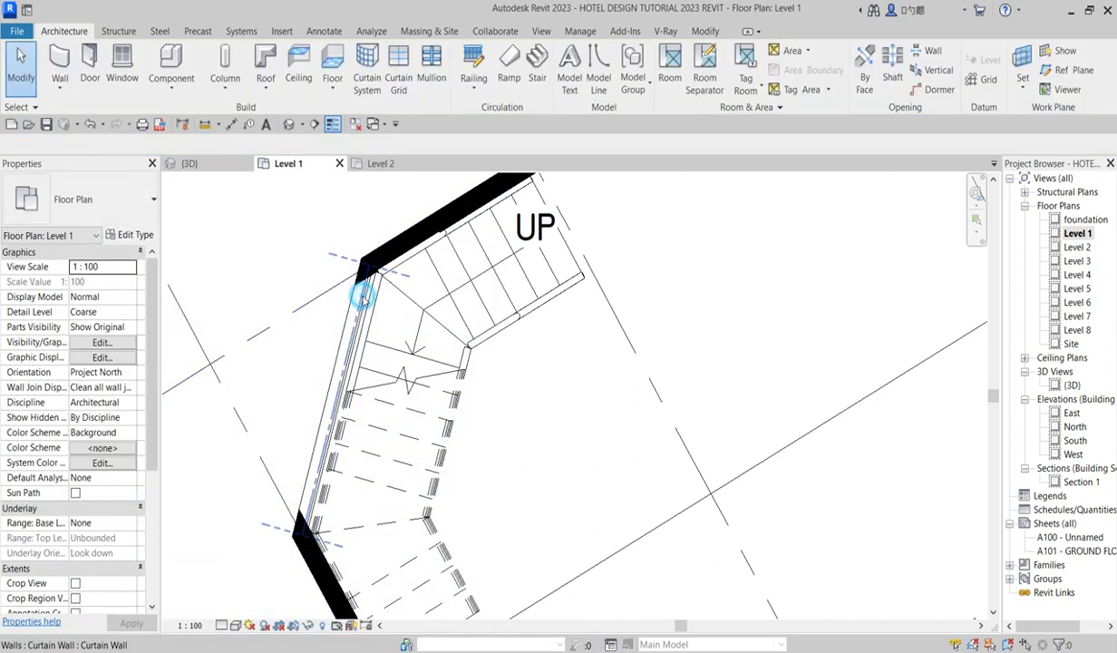
Step: Review the type properties of the curtain wall beside the stairs and examine how it sits in the exterior wall
click(361, 297)
click(133, 237)
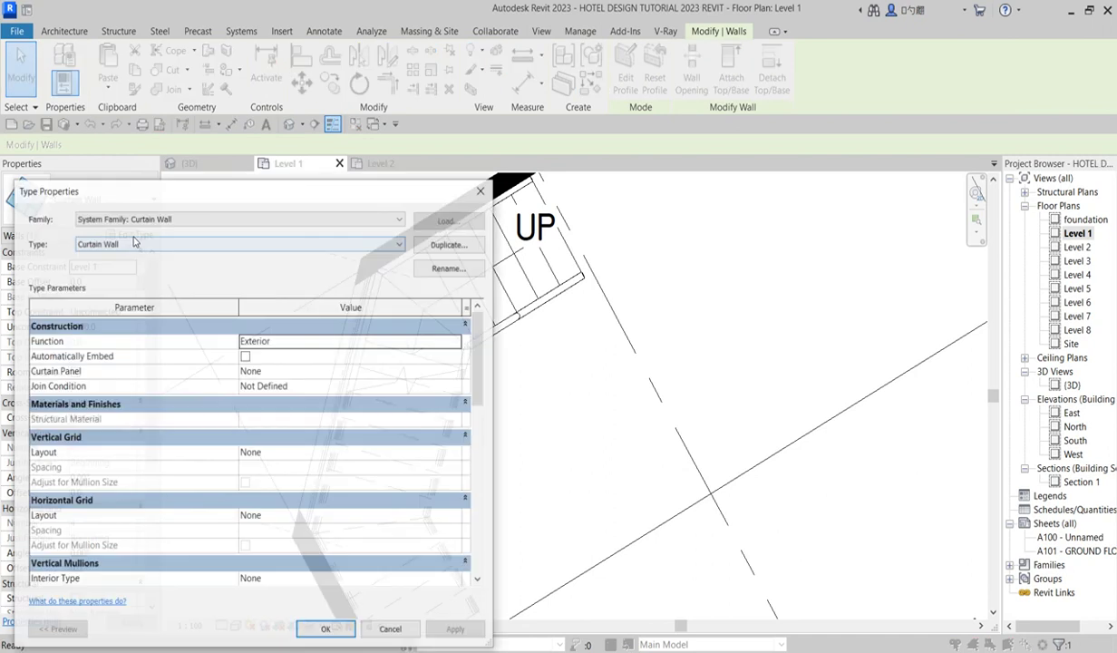
click(328, 631)
scroll(308, 391, down, 2)
scroll(308, 391, up, 2)
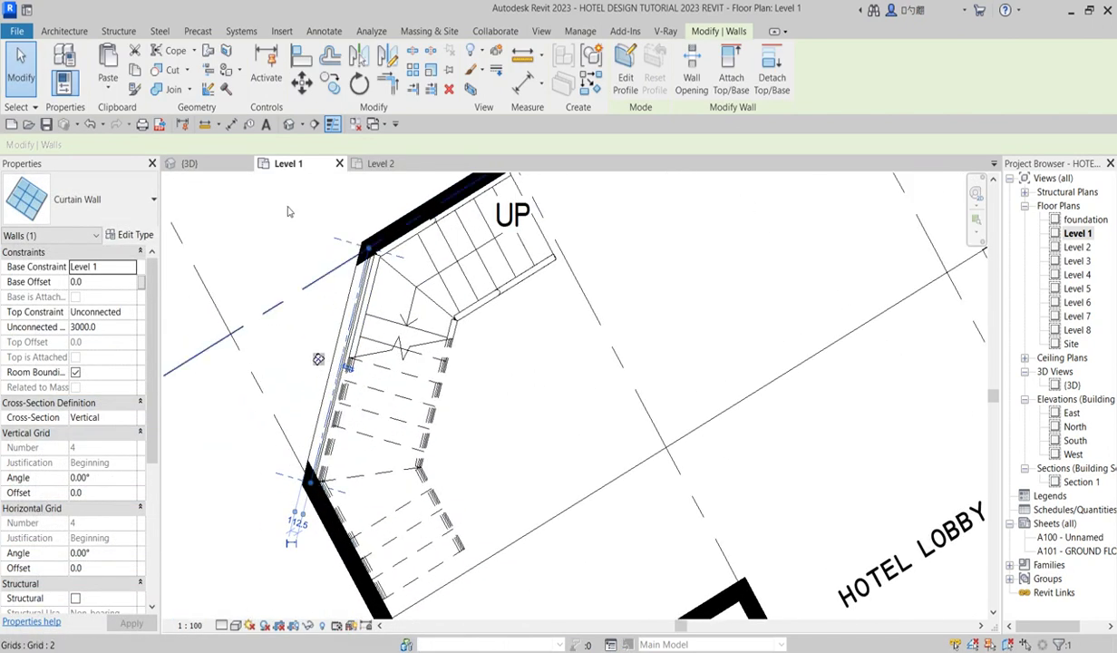
scroll(345, 366, down, 1)
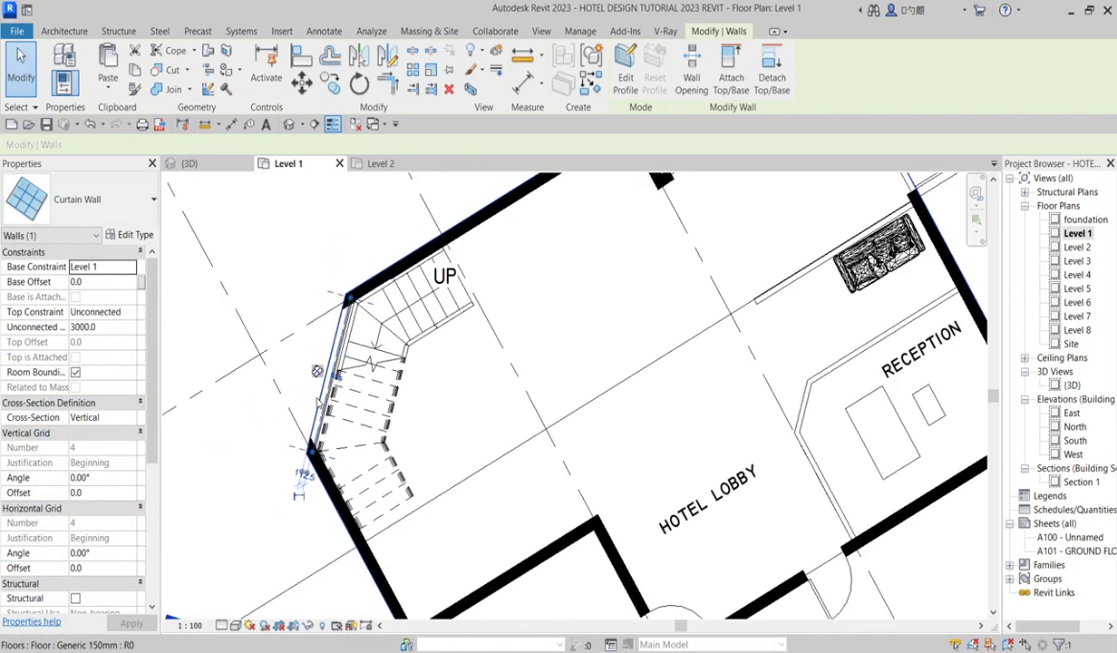
Step: Set the stair curtain wall's unconnected height to 20000 and accept the overlapping walls
click(307, 243)
scroll(312, 362, down, 2)
scroll(317, 366, up, 1)
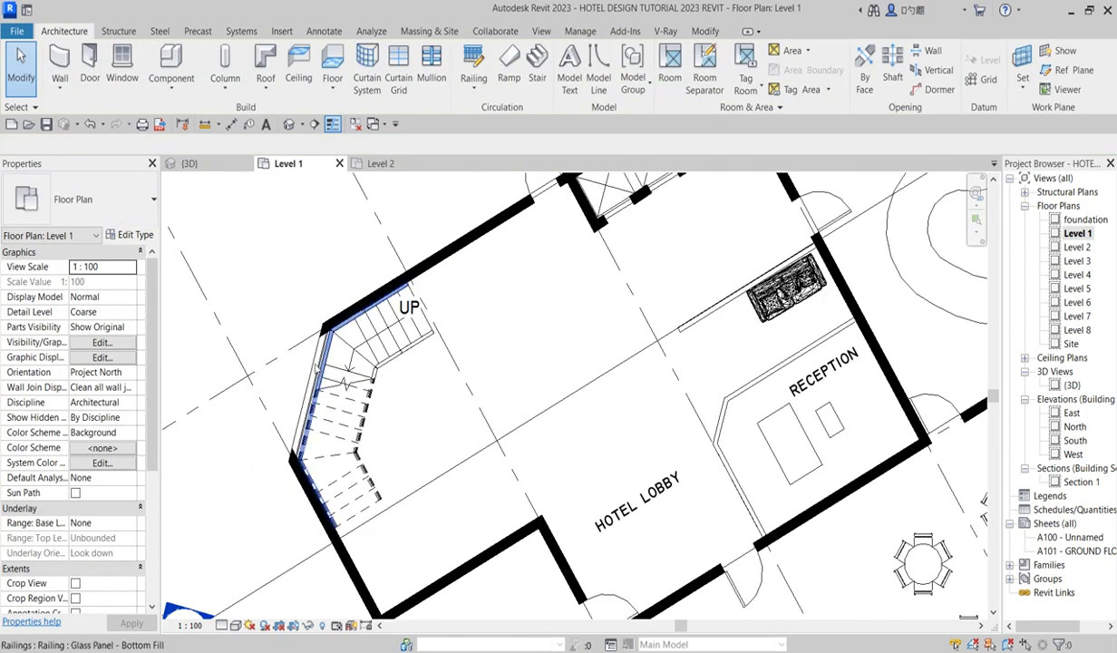
click(313, 363)
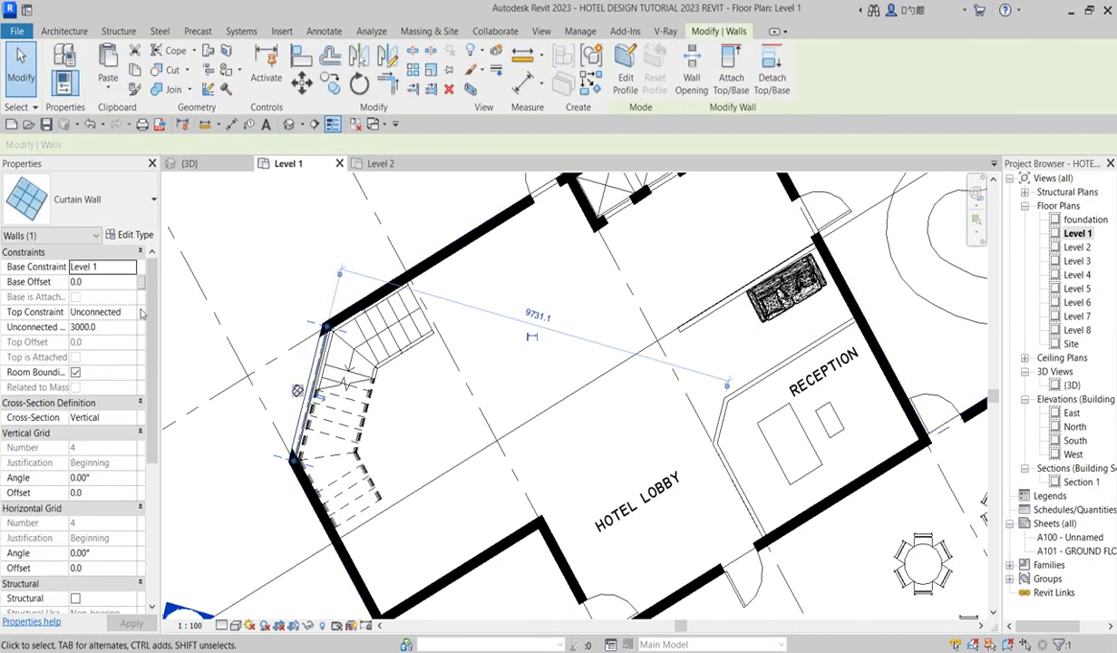
click(110, 327)
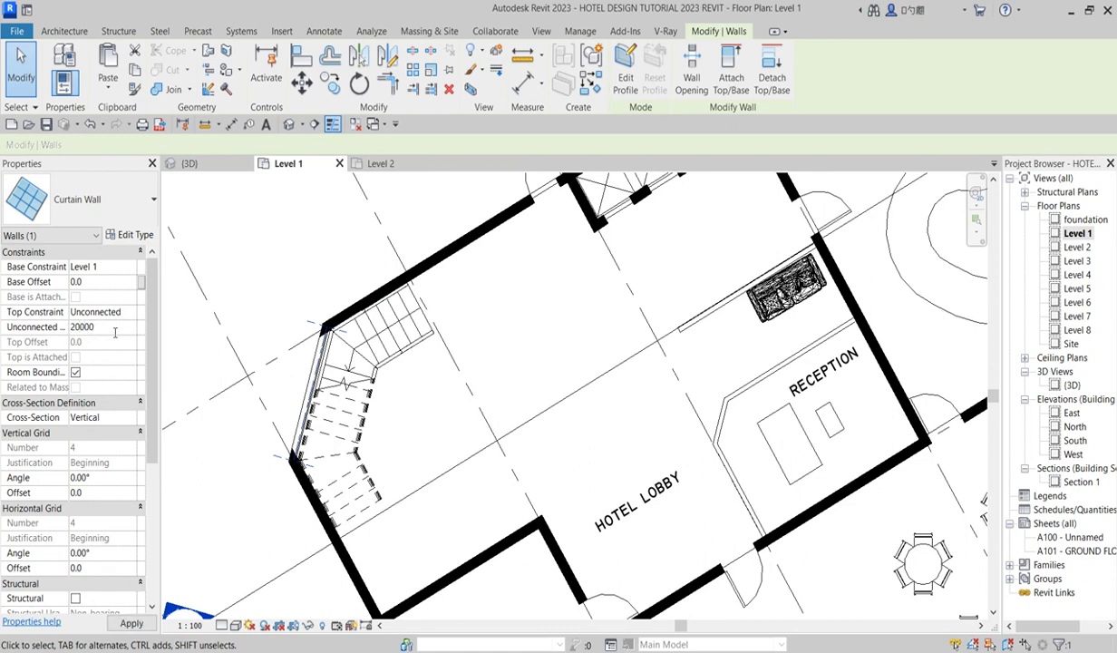
key(Return)
click(611, 388)
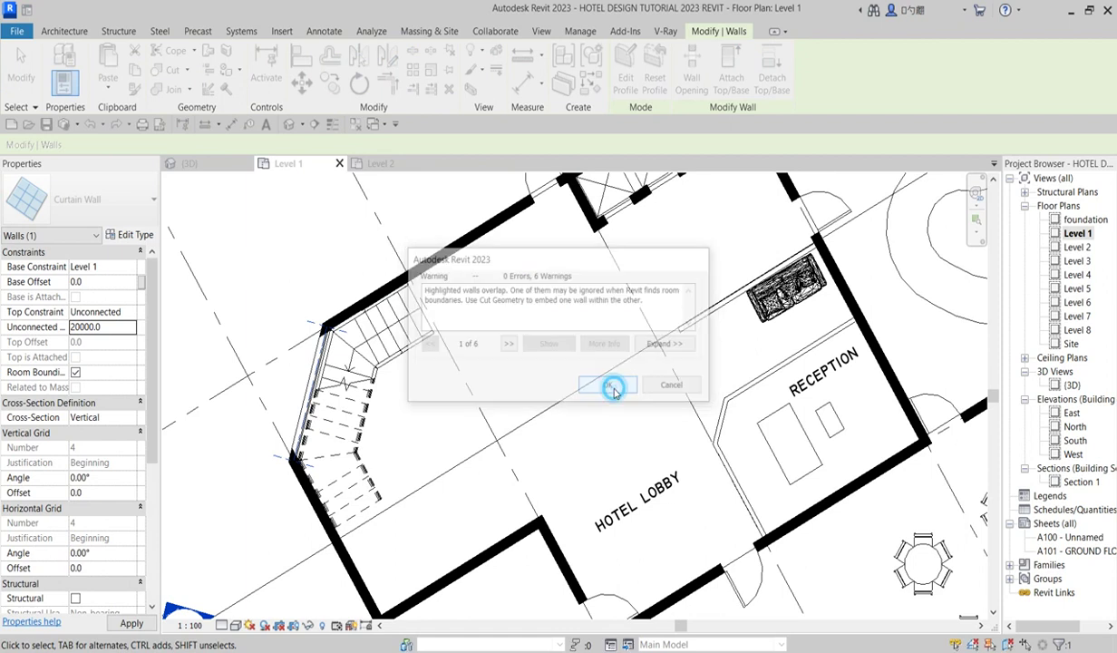
scroll(692, 366, up, 2)
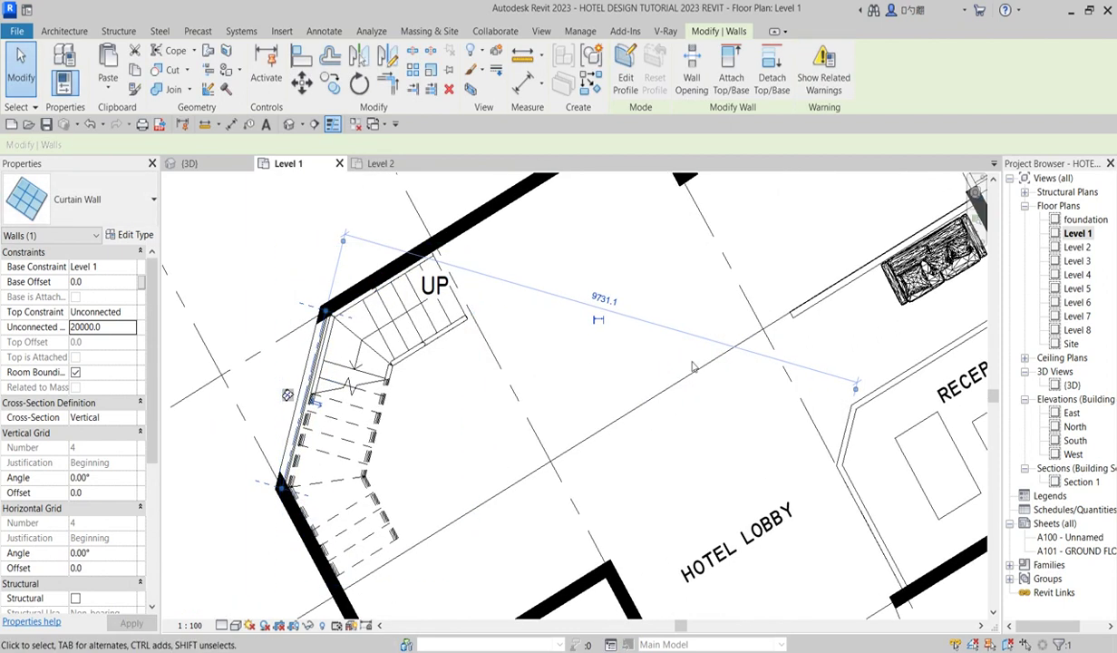
Step: Open the 3D view and turn on Automatically Embed for the type of the curtain wall in the stairwell facade
double_click(1073, 385)
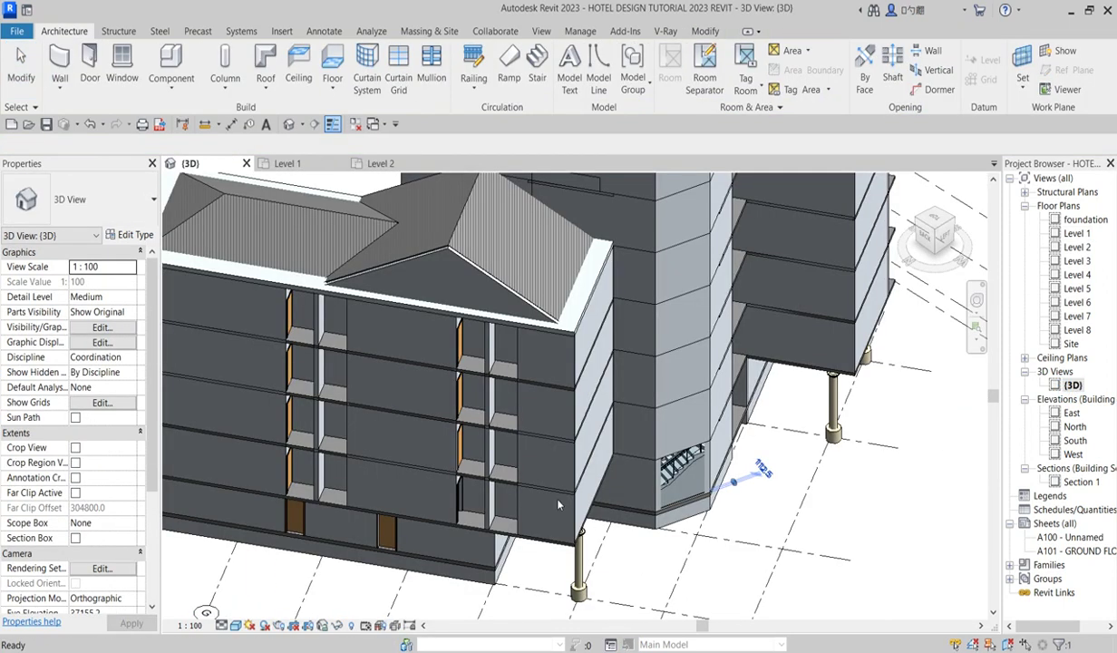
click(676, 508)
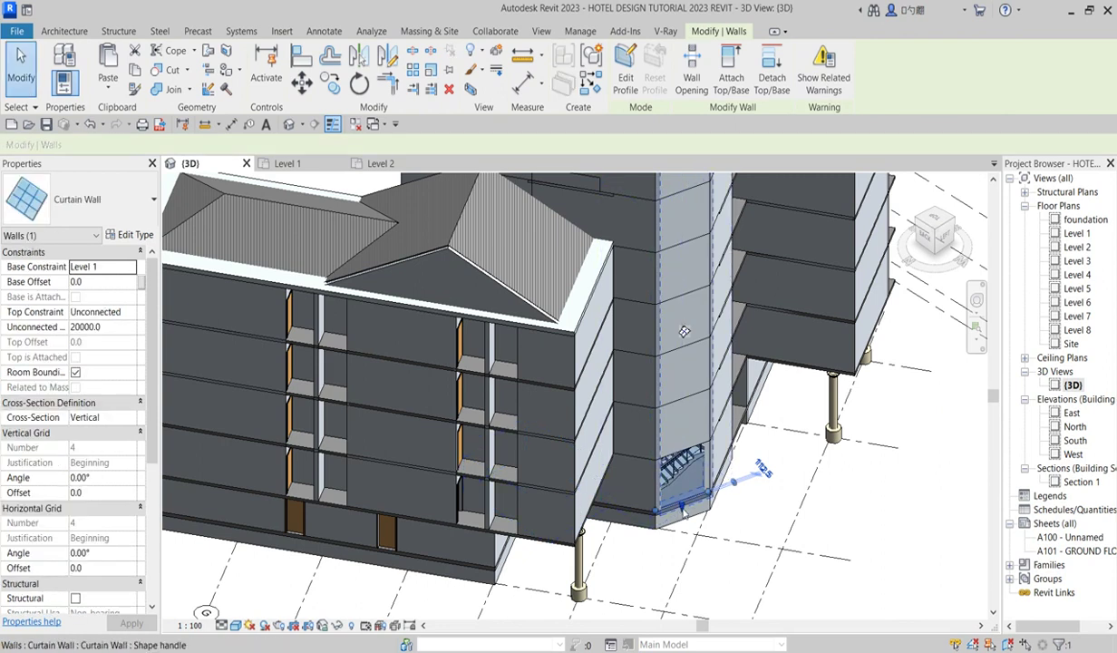
click(674, 552)
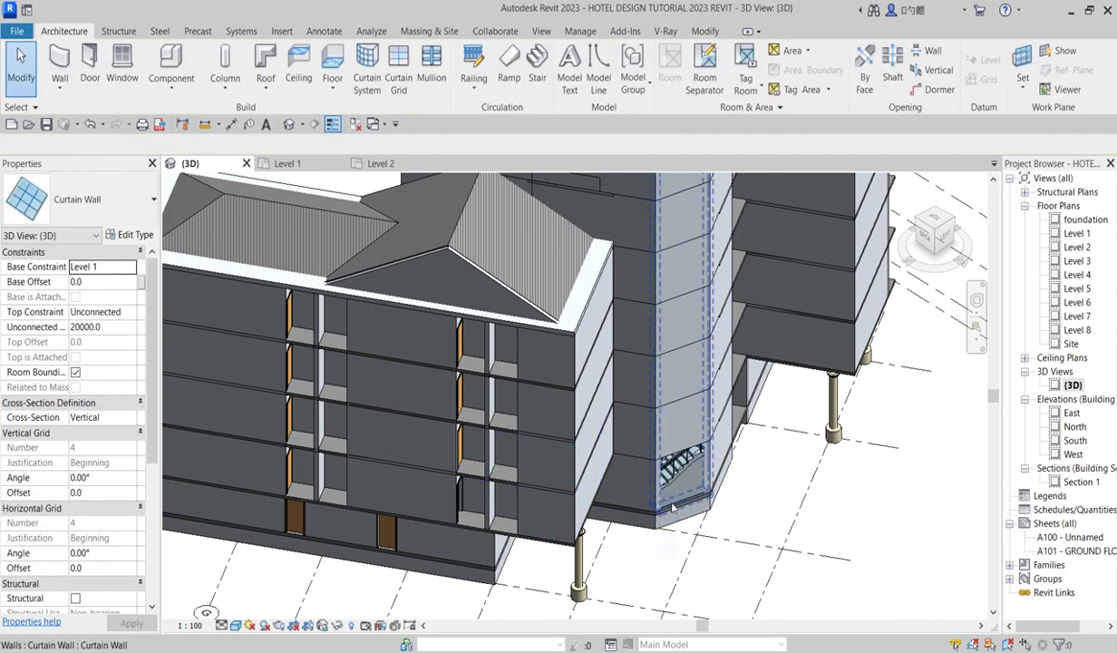
click(672, 507)
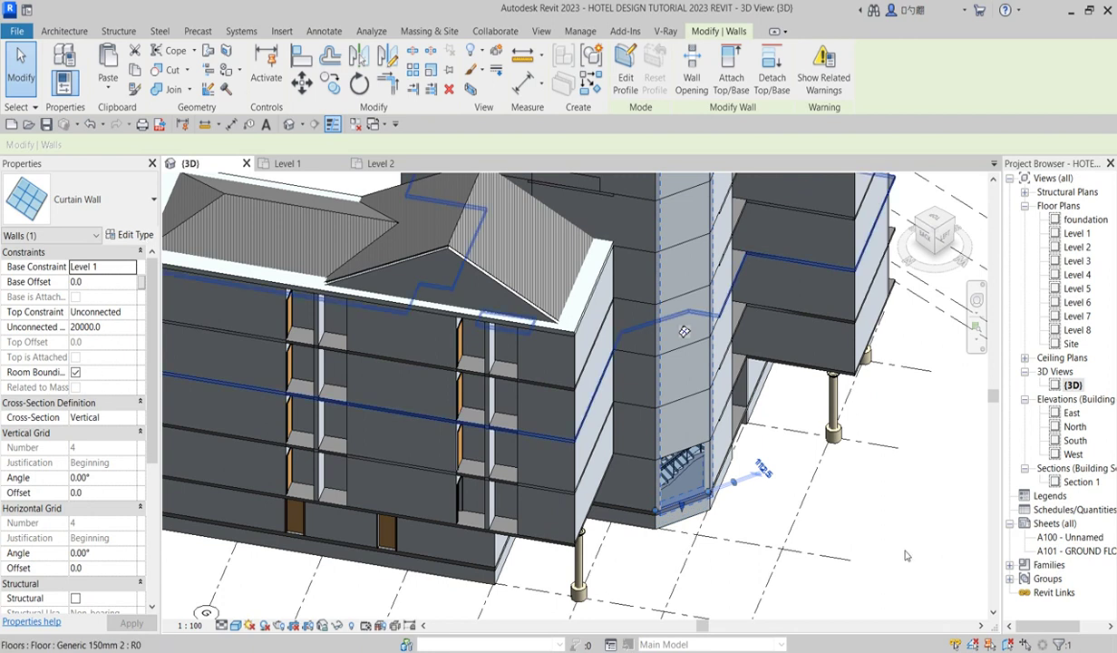
click(133, 237)
click(244, 356)
click(329, 628)
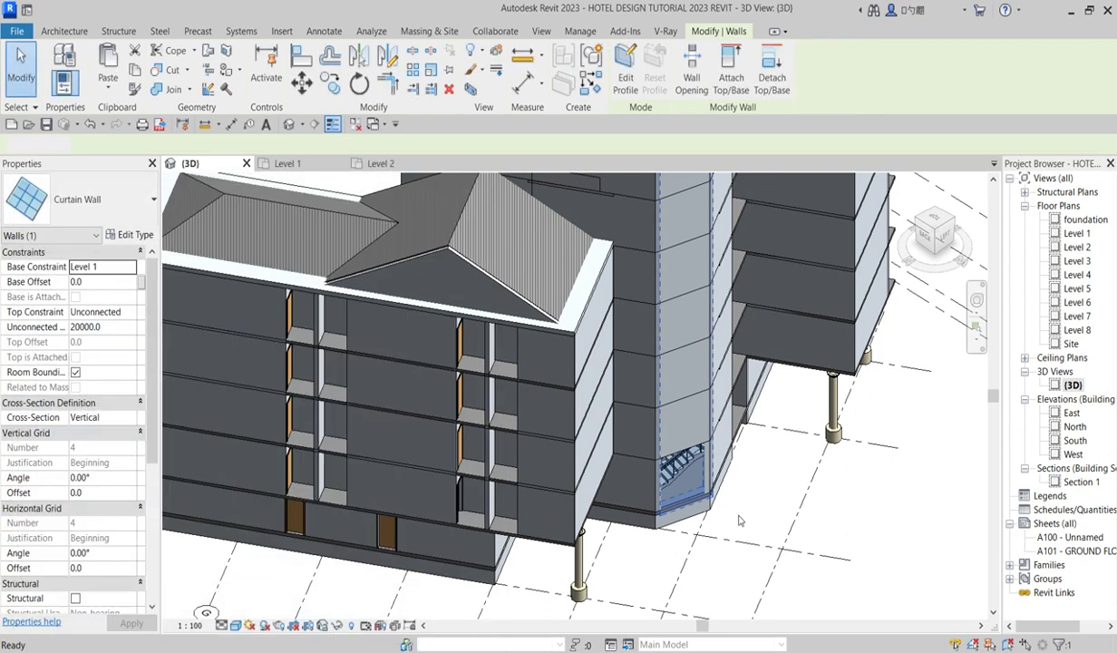
key(Escape)
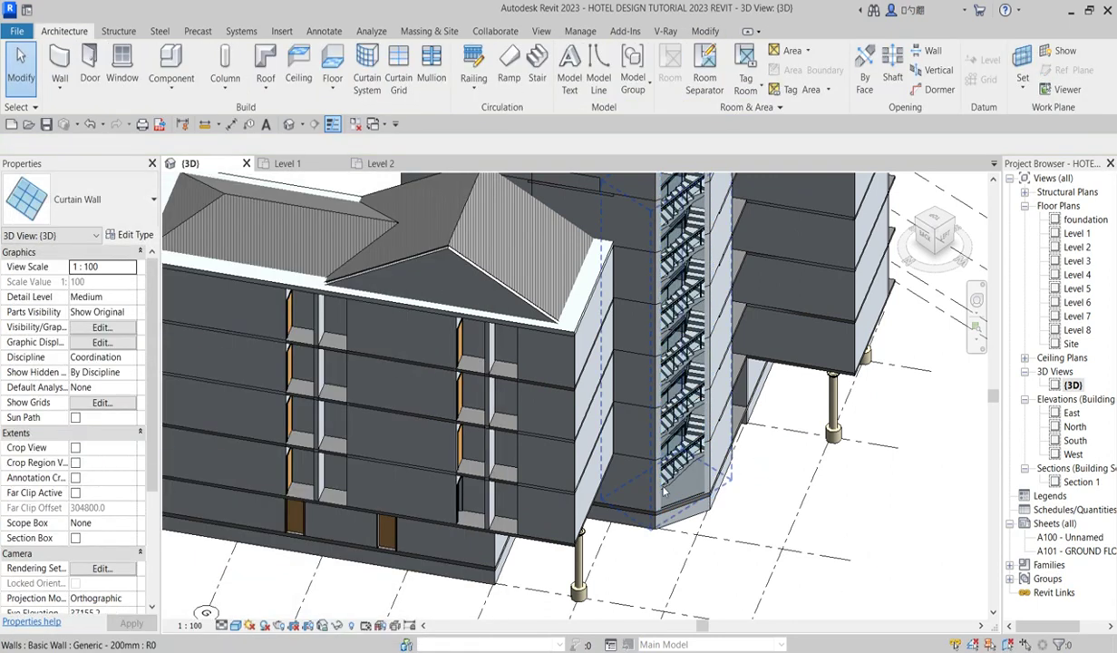
Step: Set the stairwell curtain wall's base offset to 1500 and its unconnected height to 18500
scroll(669, 334, down, 3)
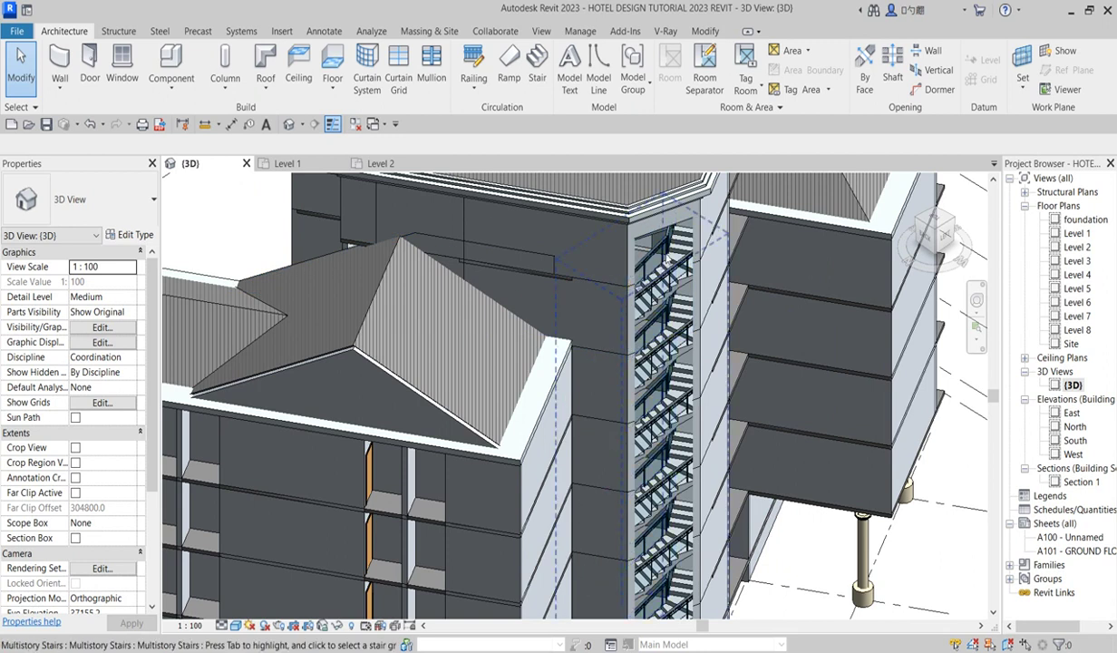
click(661, 239)
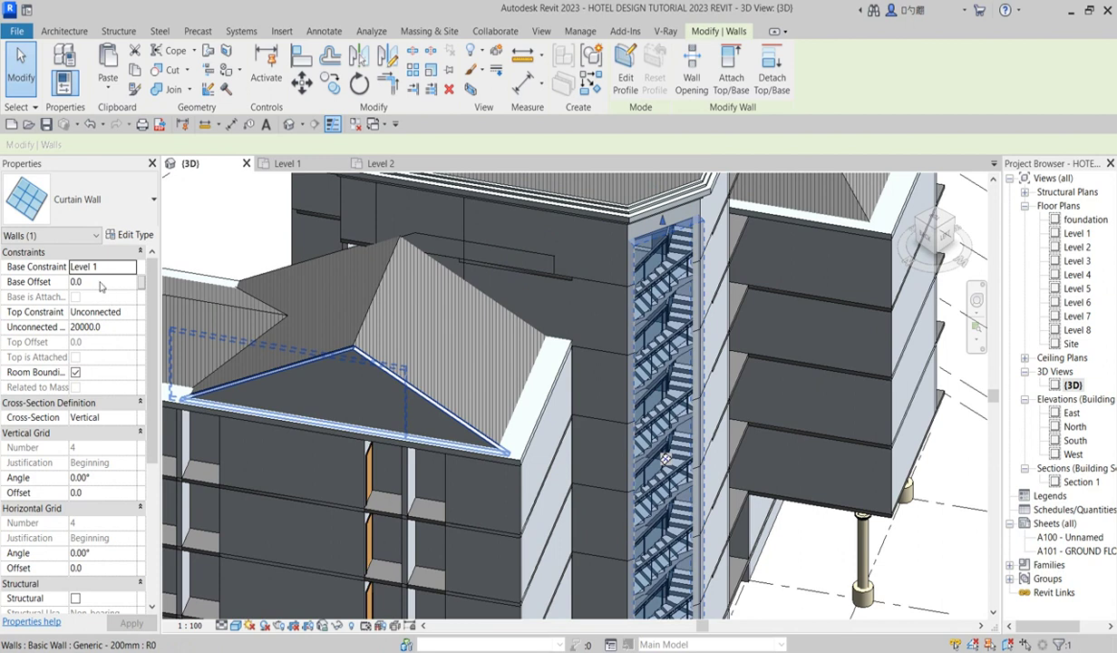
click(100, 284)
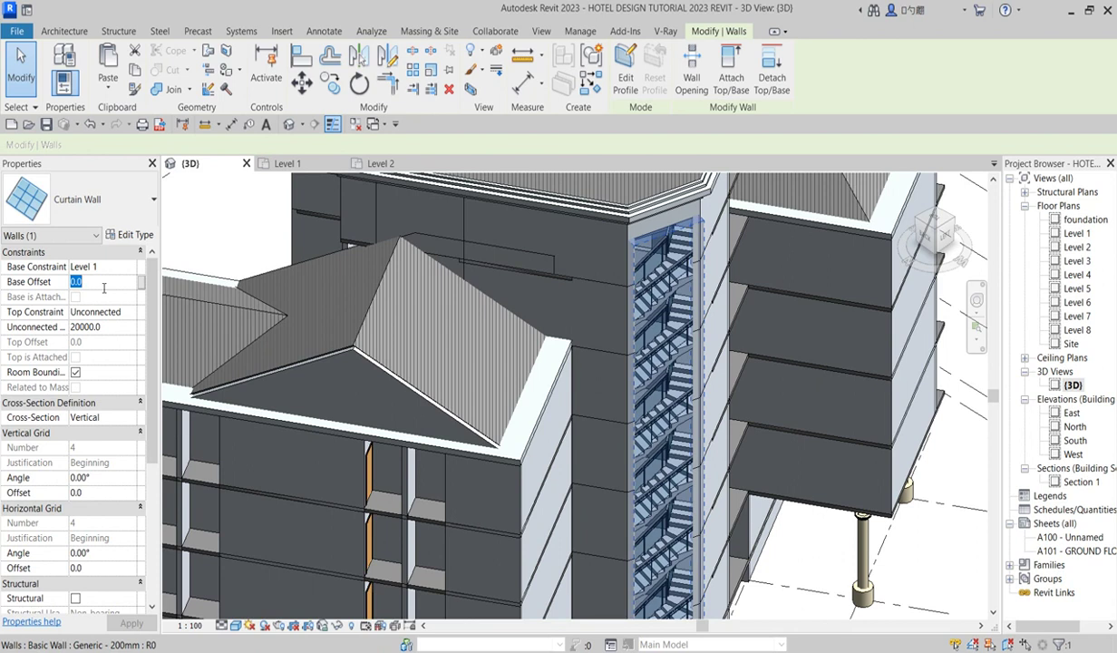
text(15)
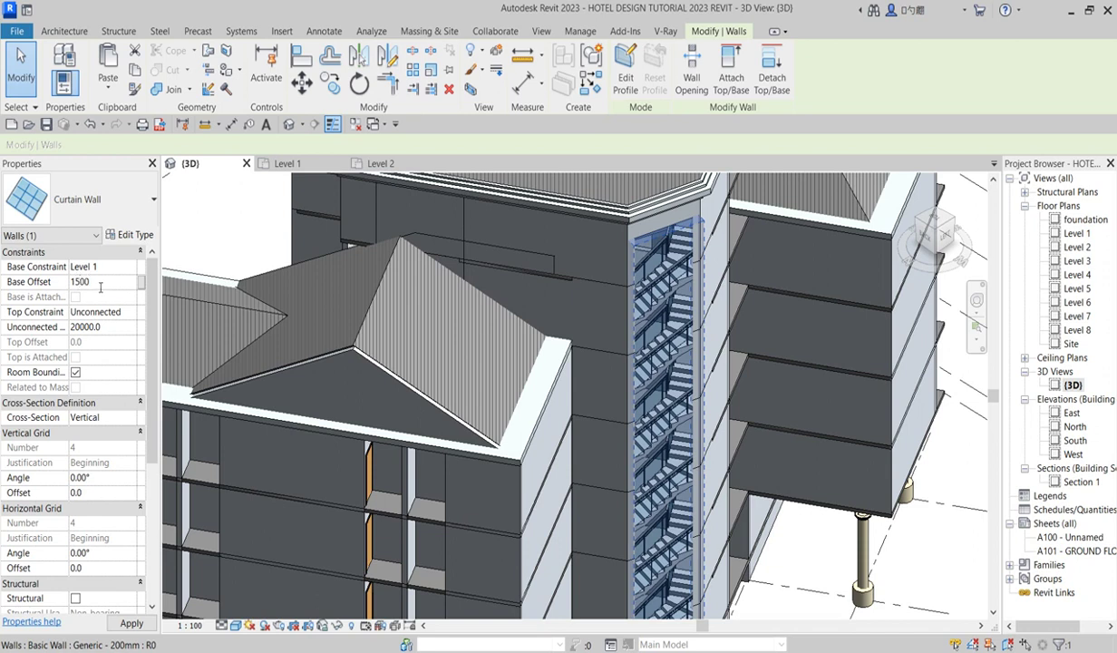
click(115, 327)
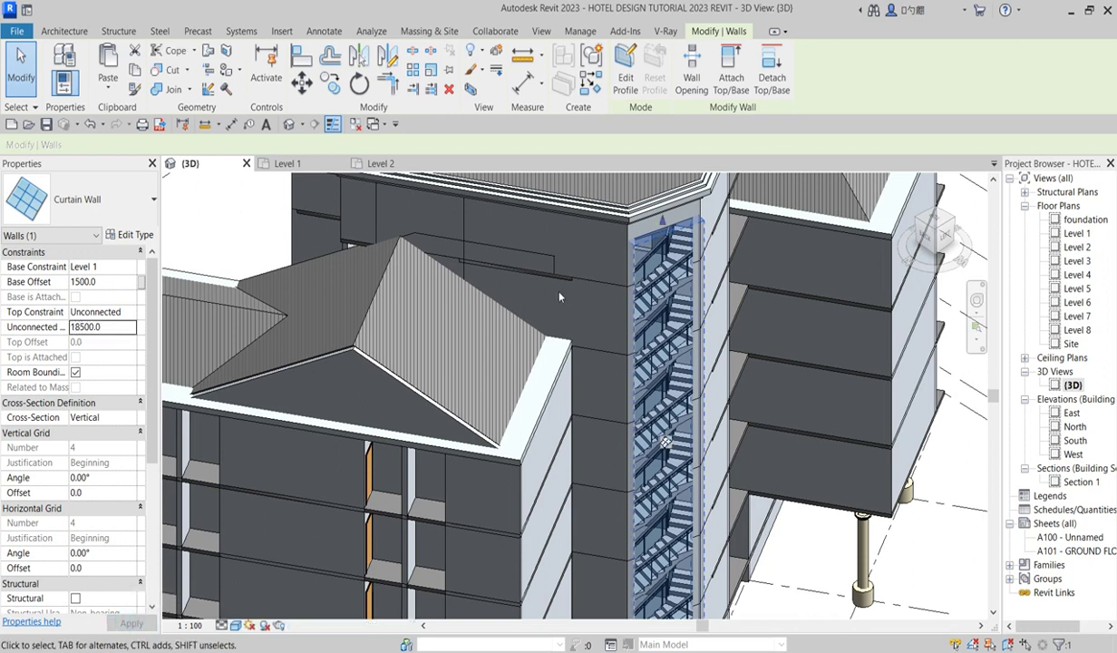
Step: Examine the embedded curtain wall in 3D, from the solid wall at its base to its upper edge below the roof
scroll(666, 444, down, 3)
scroll(654, 536, up, 6)
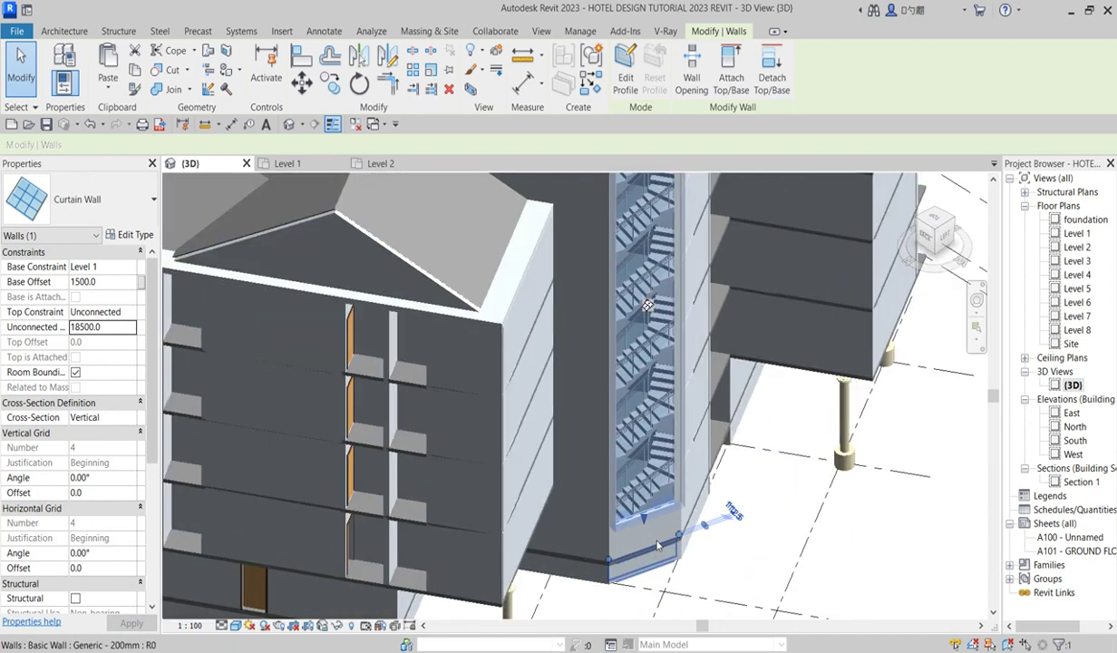
scroll(654, 536, up, 2)
key(Escape)
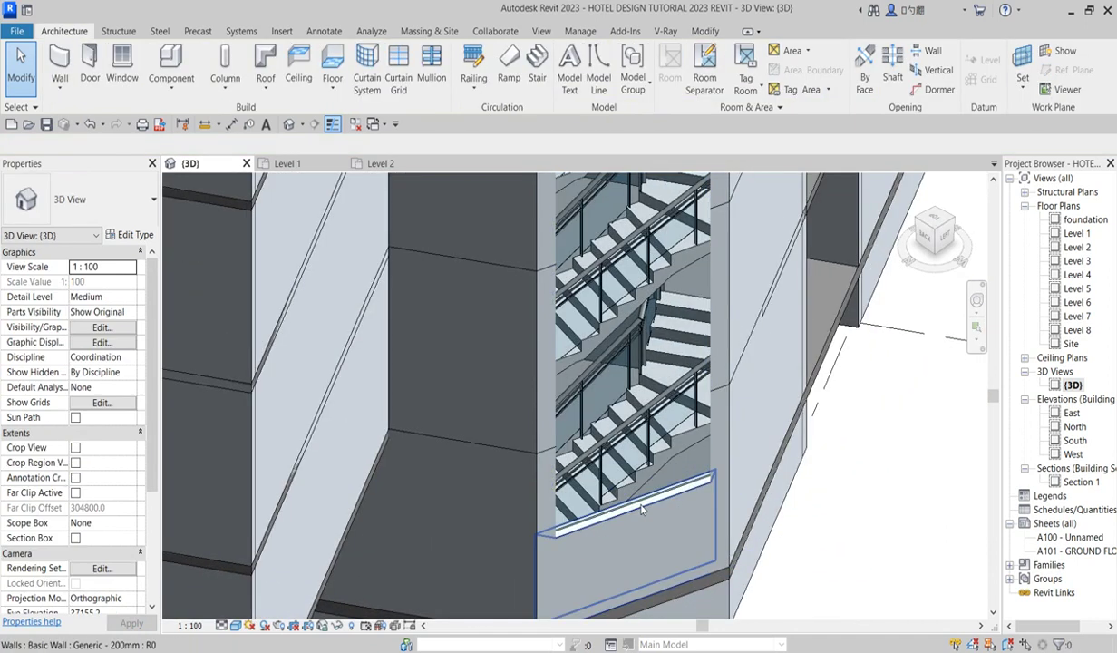
scroll(644, 535, down, 3)
shift+middle_drag(648, 548, 663, 526)
scroll(663, 514, down, 3)
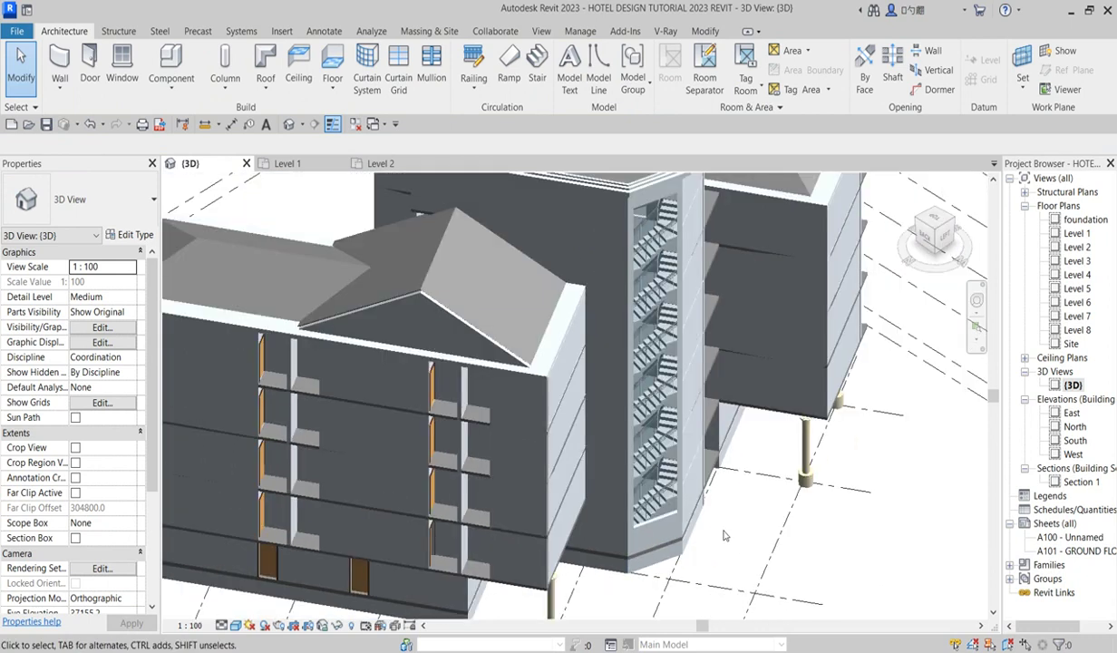
scroll(675, 498, up, 3)
scroll(676, 498, down, 3)
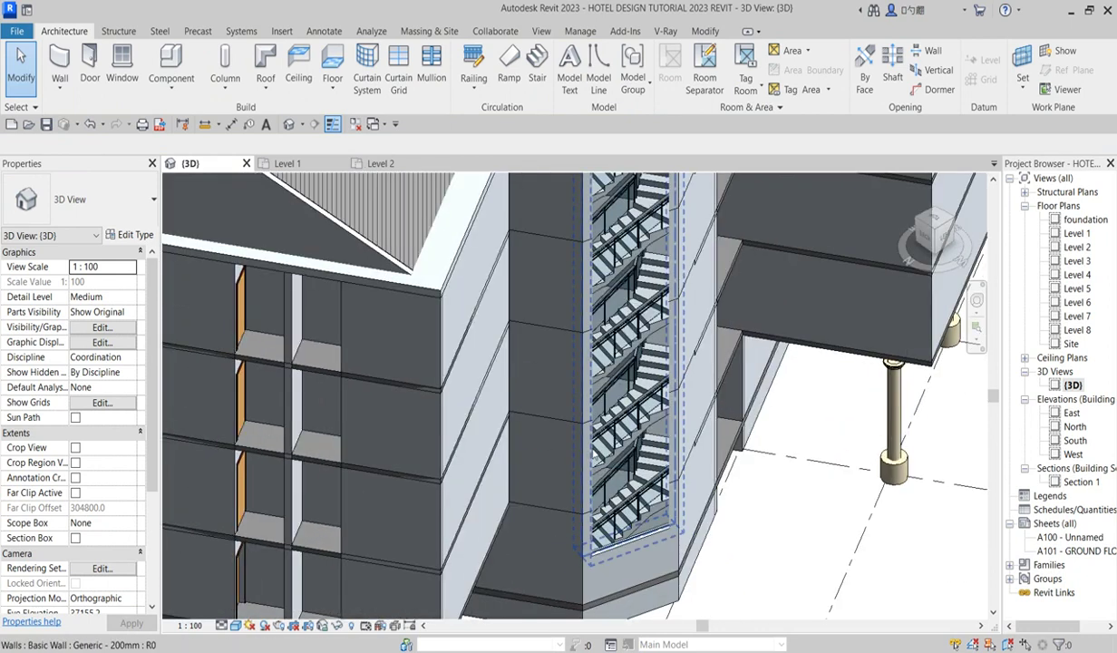
shift+middle_drag(676, 498, 666, 471)
scroll(666, 471, up, 3)
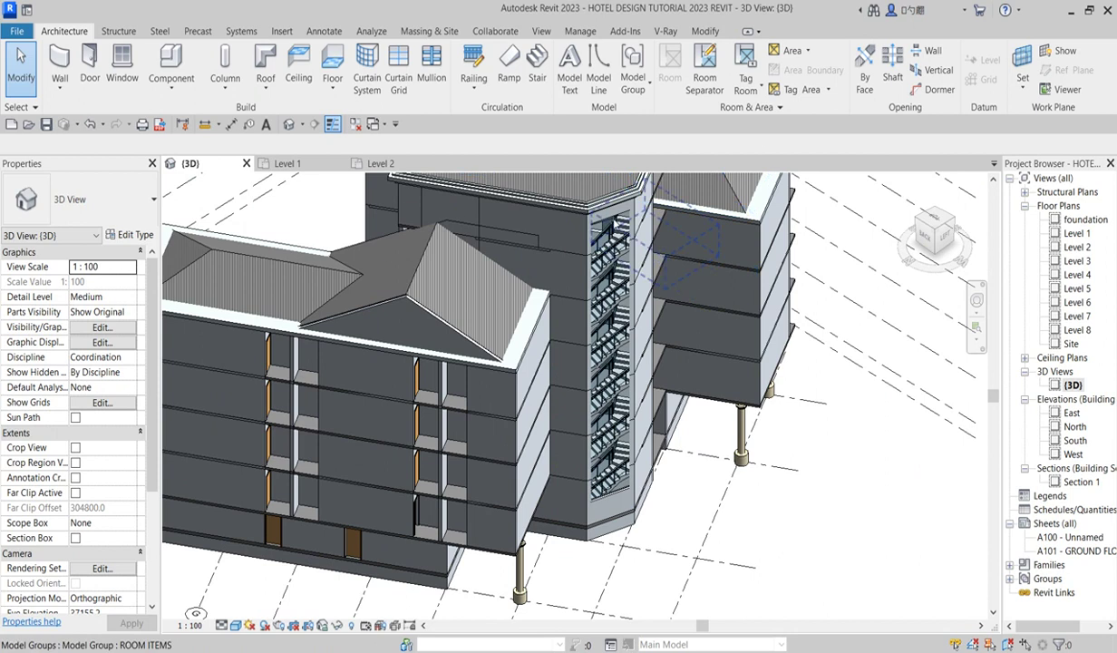
scroll(612, 222, up, 3)
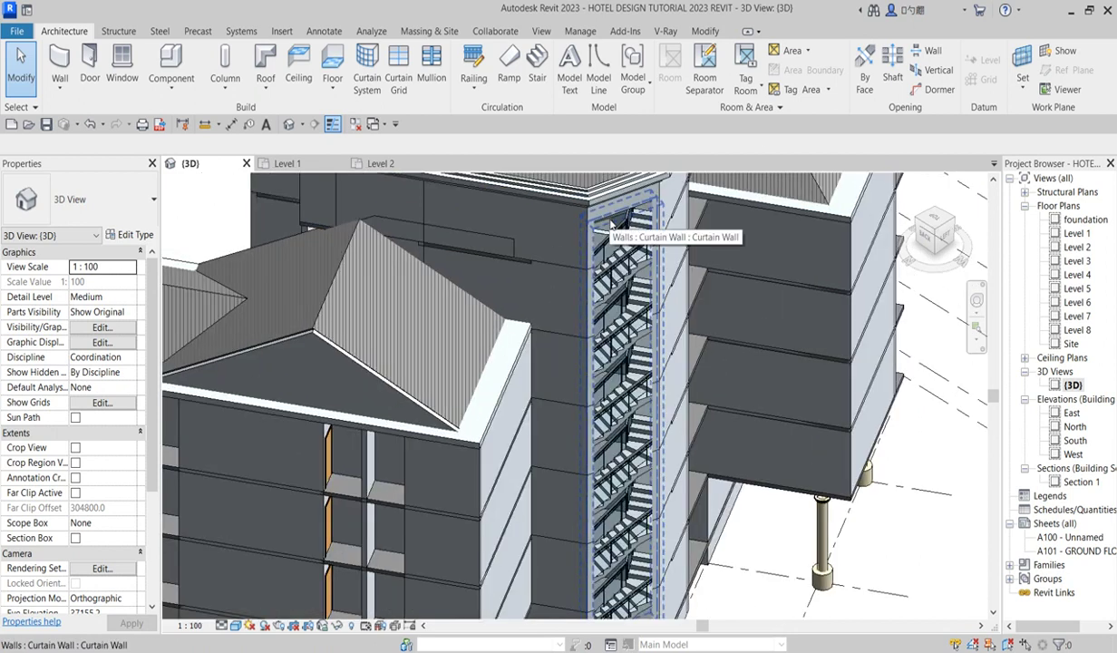
scroll(612, 222, down, 3)
shift+middle_drag(612, 223, 626, 249)
scroll(625, 250, up, 3)
scroll(625, 249, down, 5)
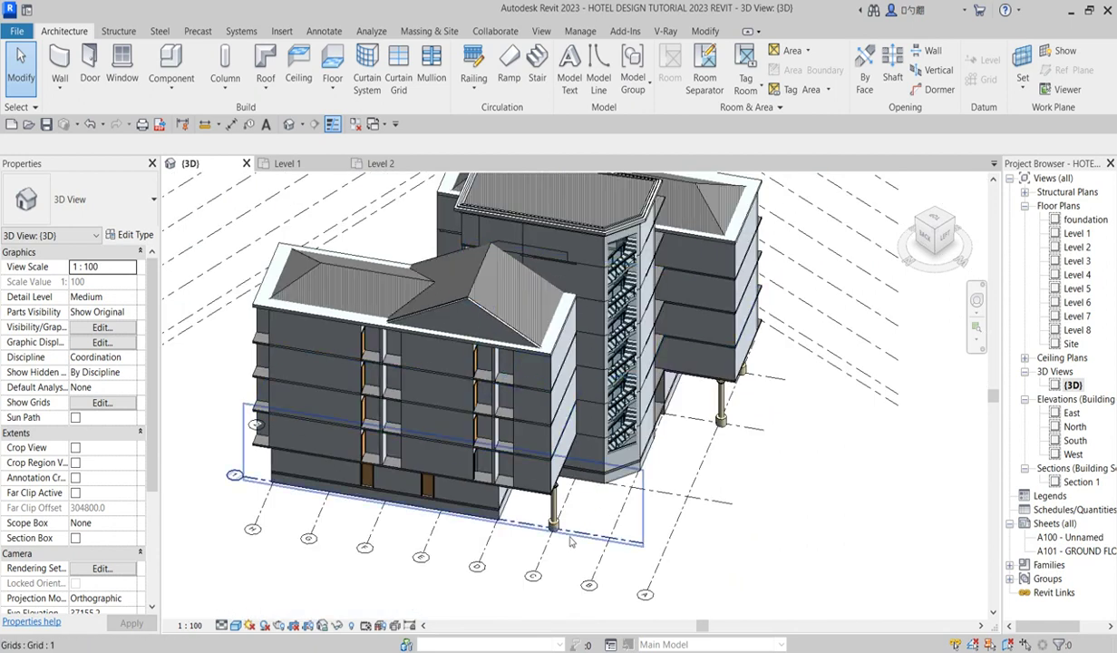
Step: Open the Level 1 floor plan showing the hotel lobby and the exterior walls around the hall
double_click(1077, 234)
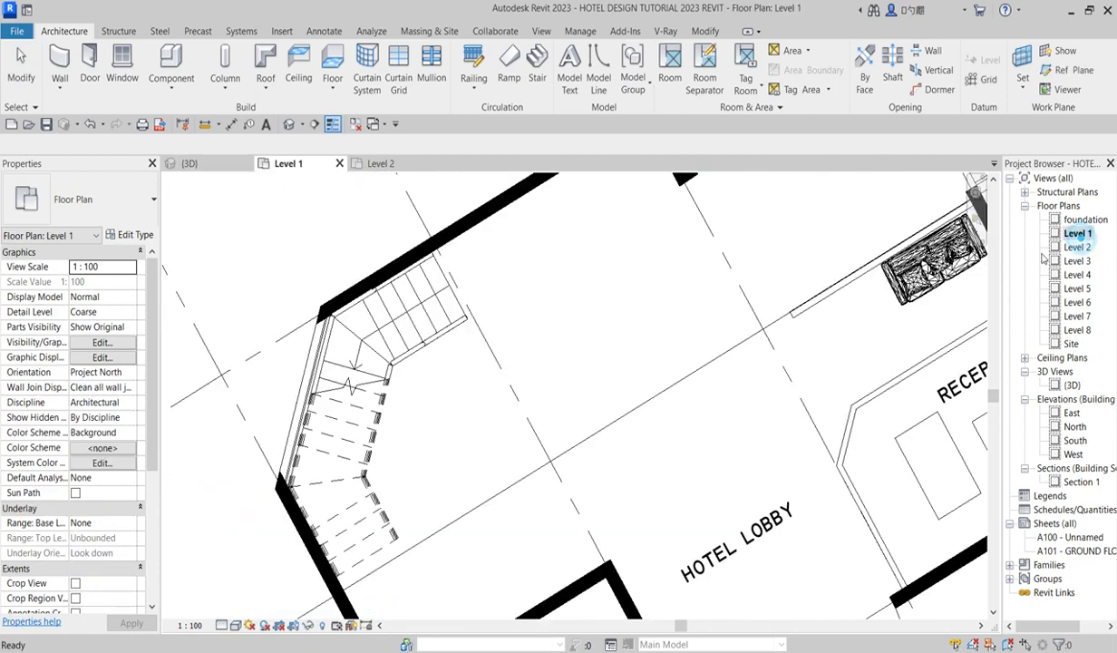
scroll(483, 539, down, 5)
scroll(458, 481, up, 4)
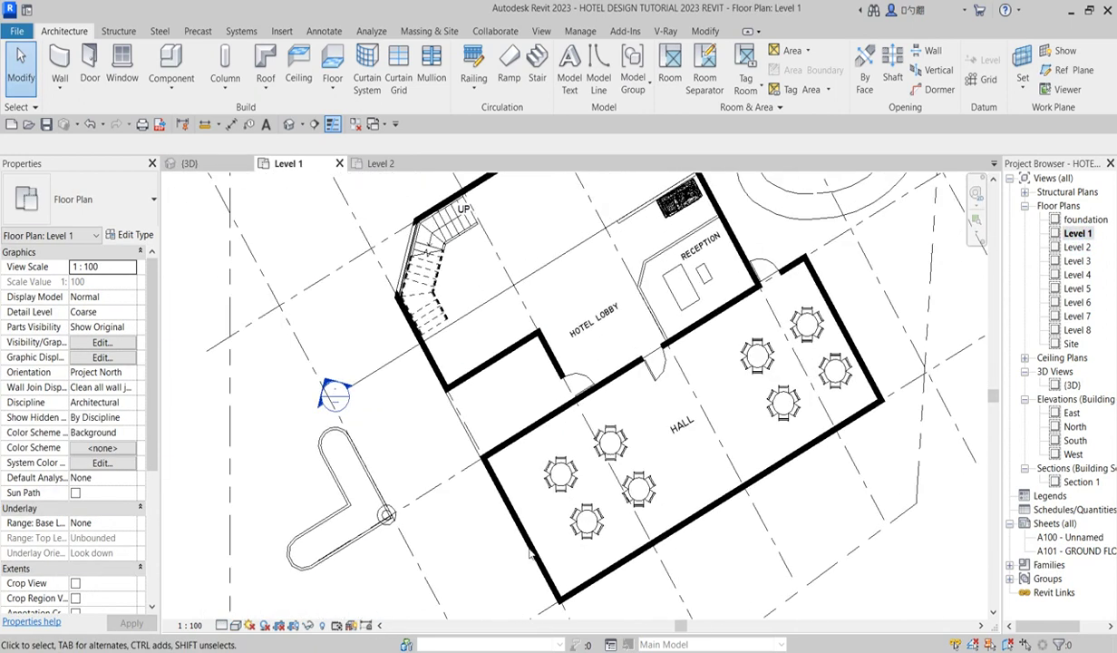
Step: Create a building section like the existing one along grid A, from grid 2 to grid 4, looking toward the hotel
scroll(451, 408, down, 4)
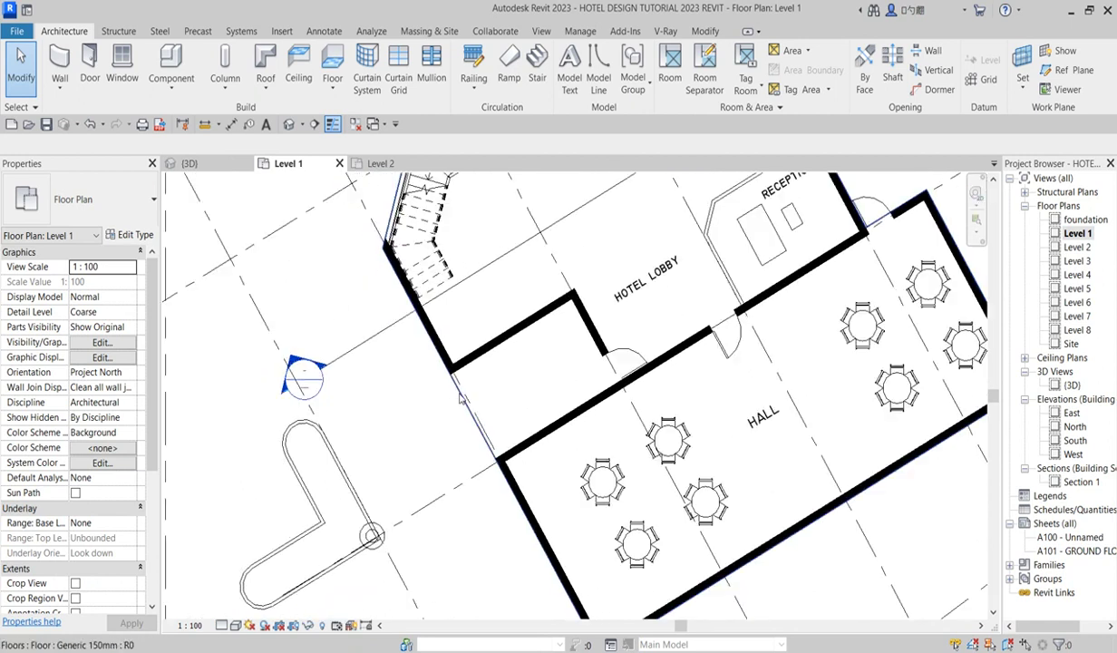
scroll(412, 491, down, 2)
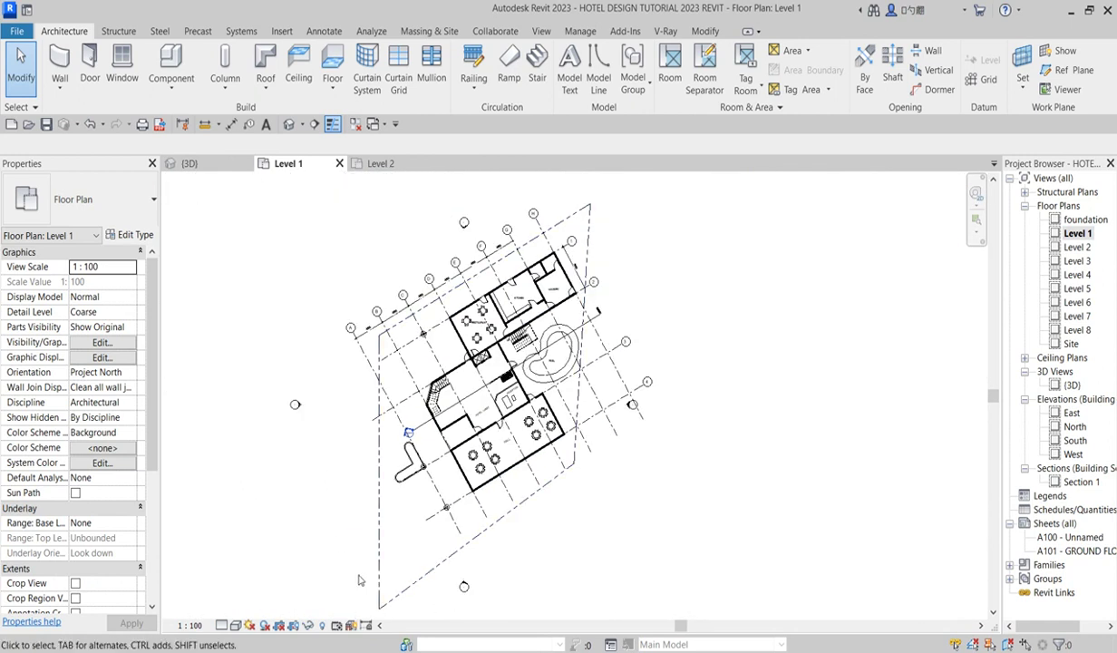
scroll(426, 436, up, 2)
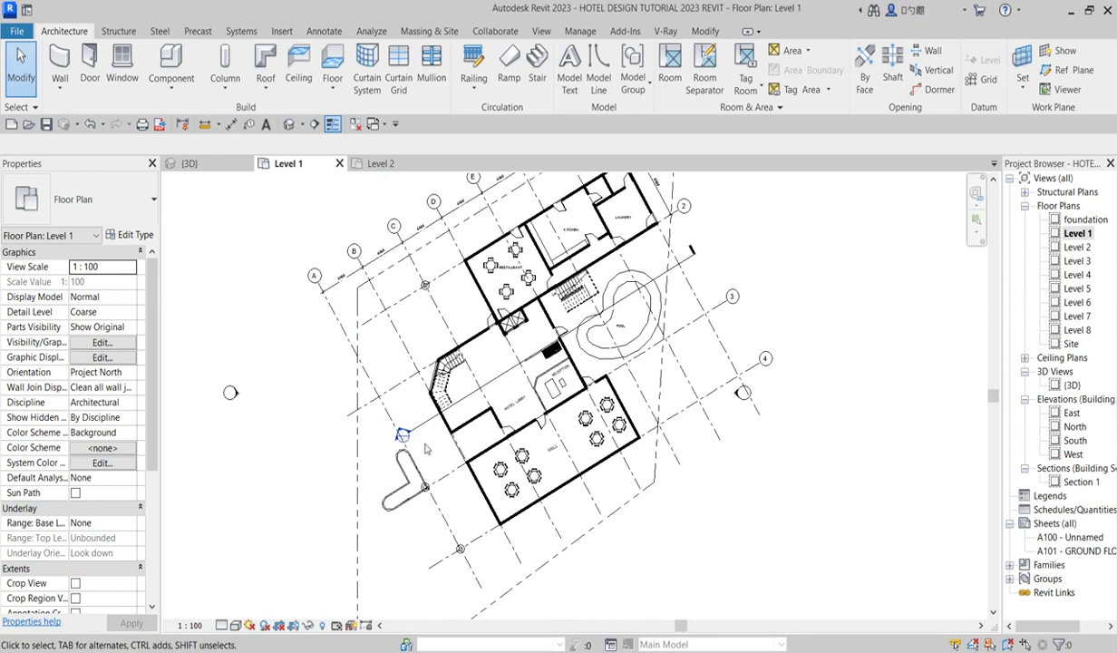
scroll(442, 447, up, 1)
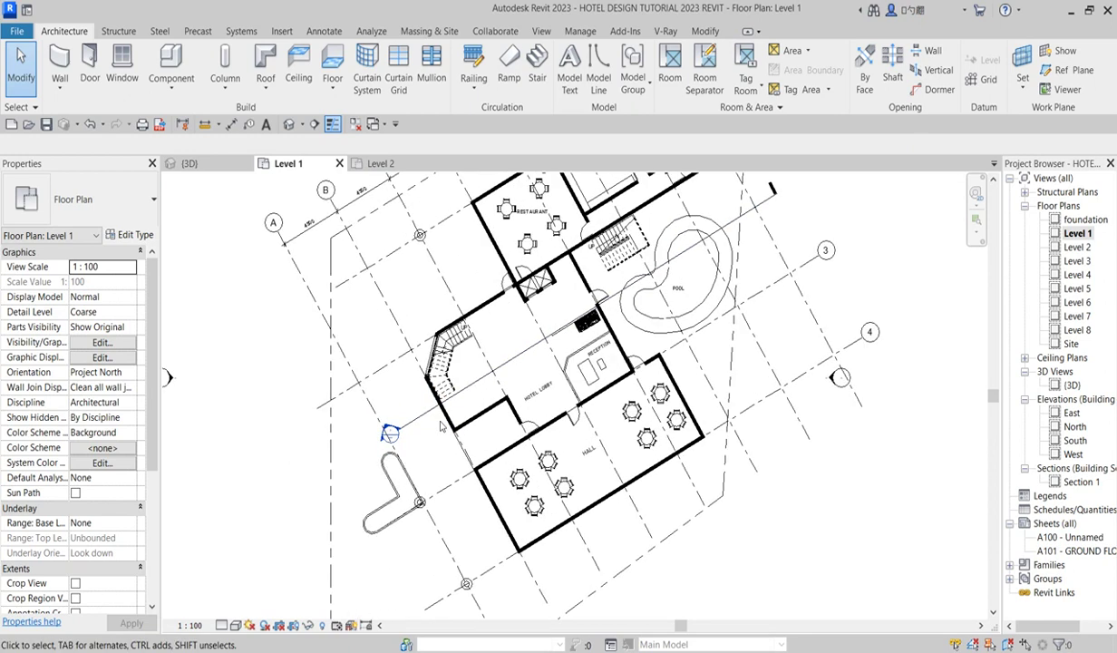
scroll(438, 412, down, 2)
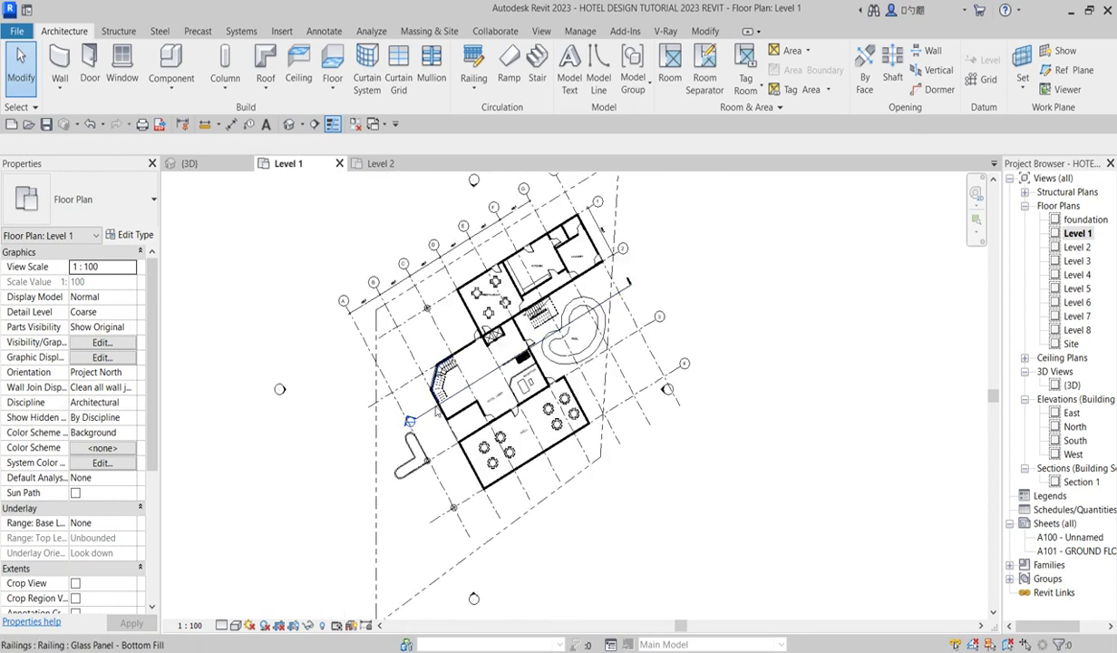
click(424, 412)
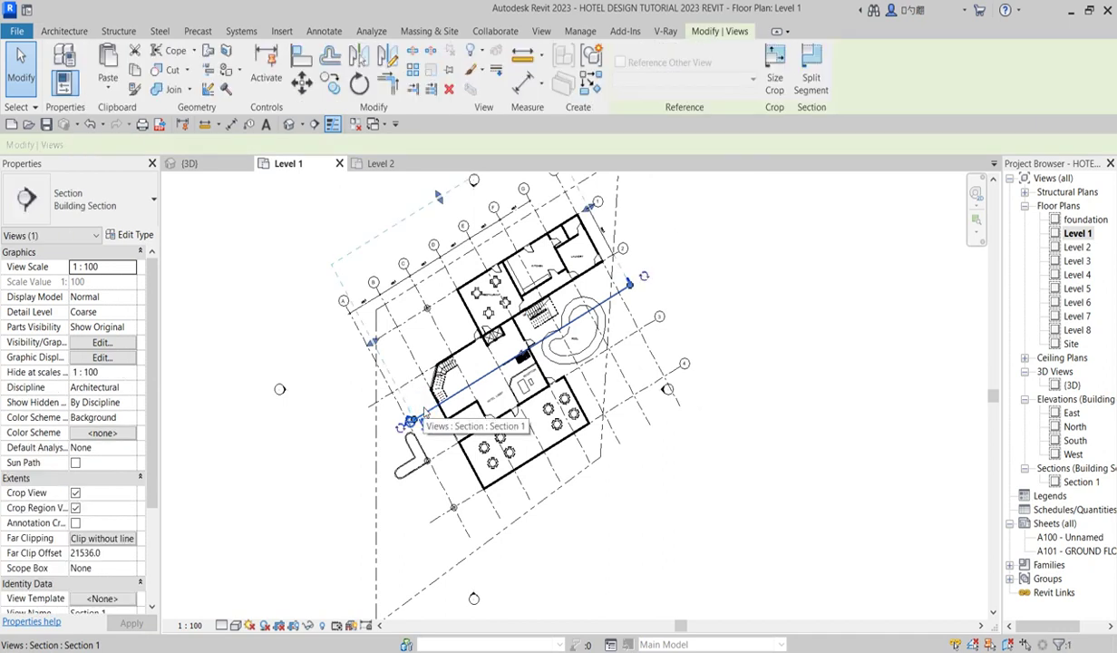
click(587, 86)
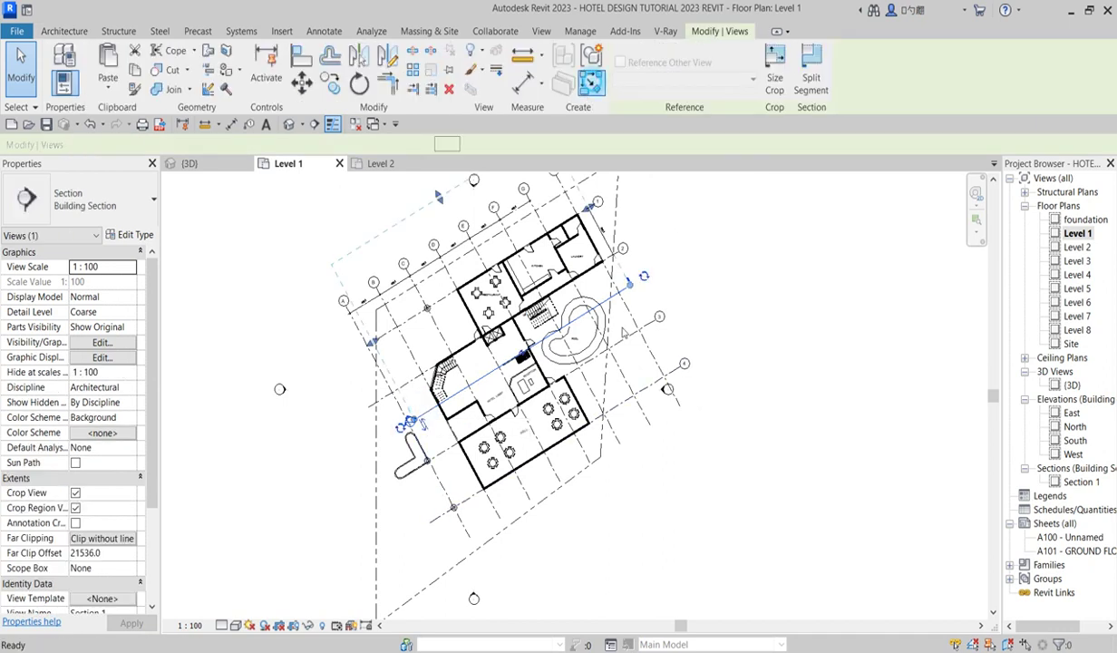
scroll(403, 413, up, 1)
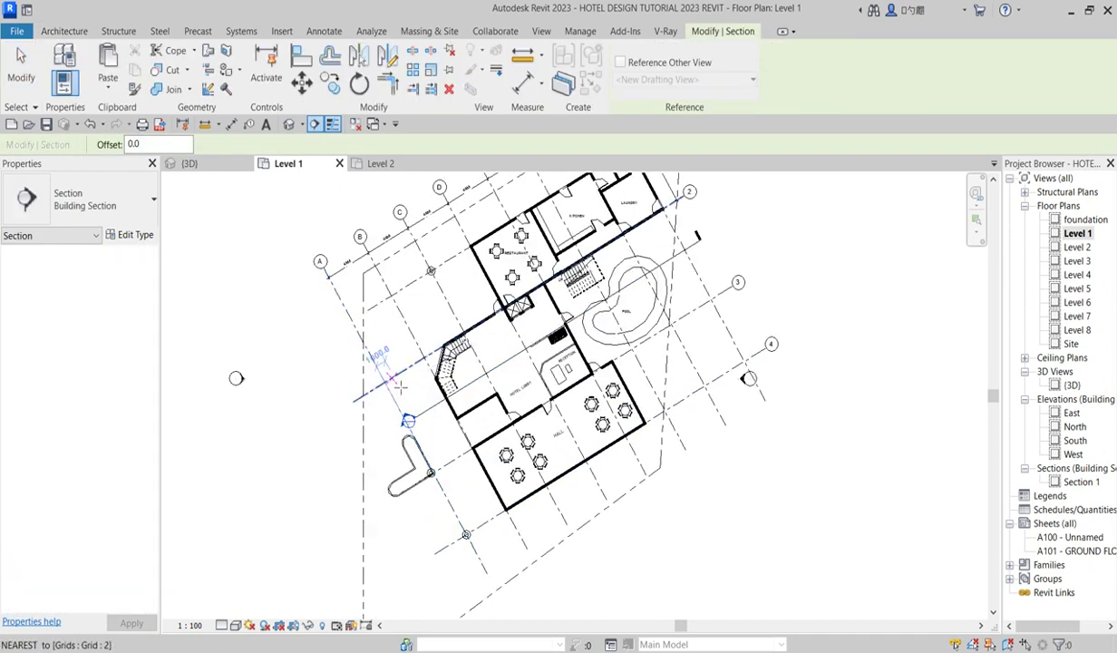
click(382, 376)
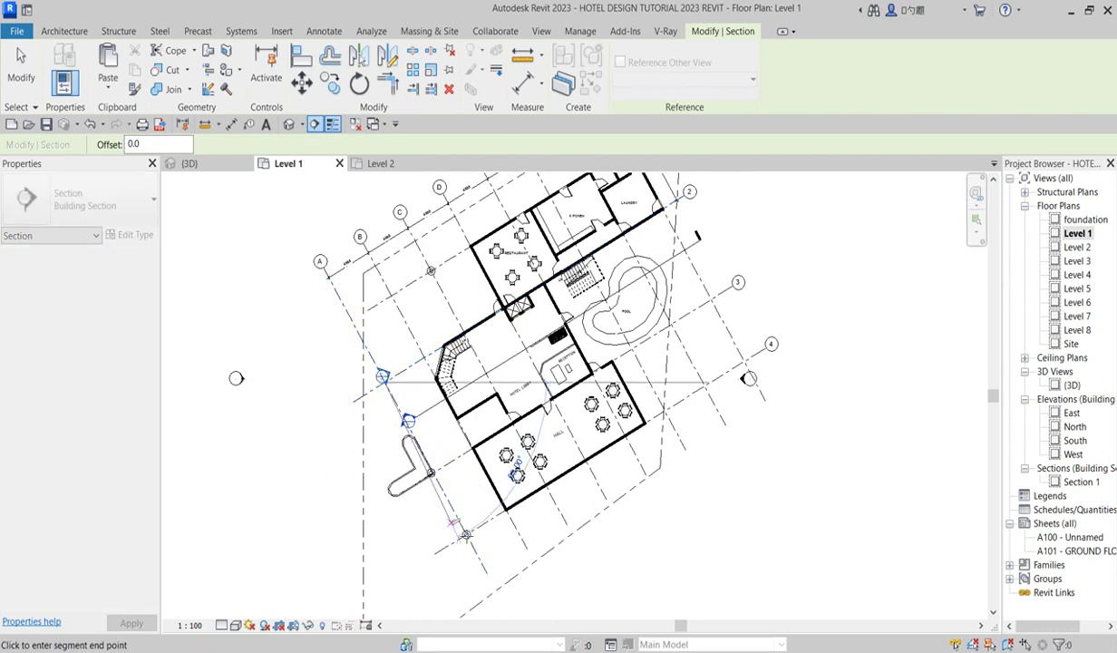
click(466, 535)
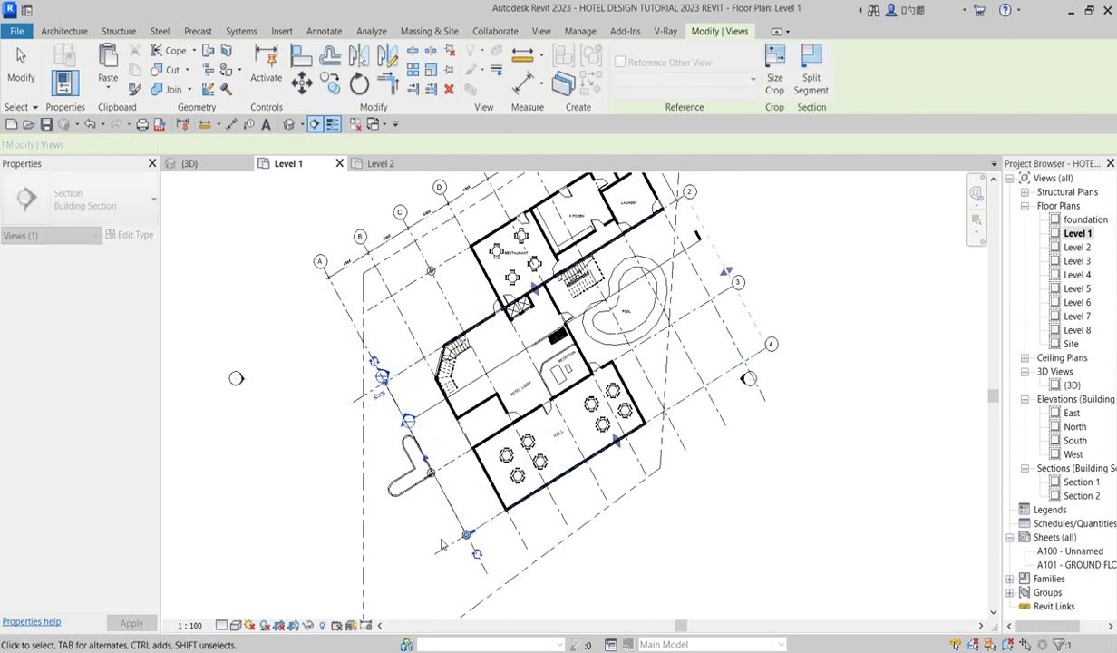
right_click(425, 514)
click(467, 151)
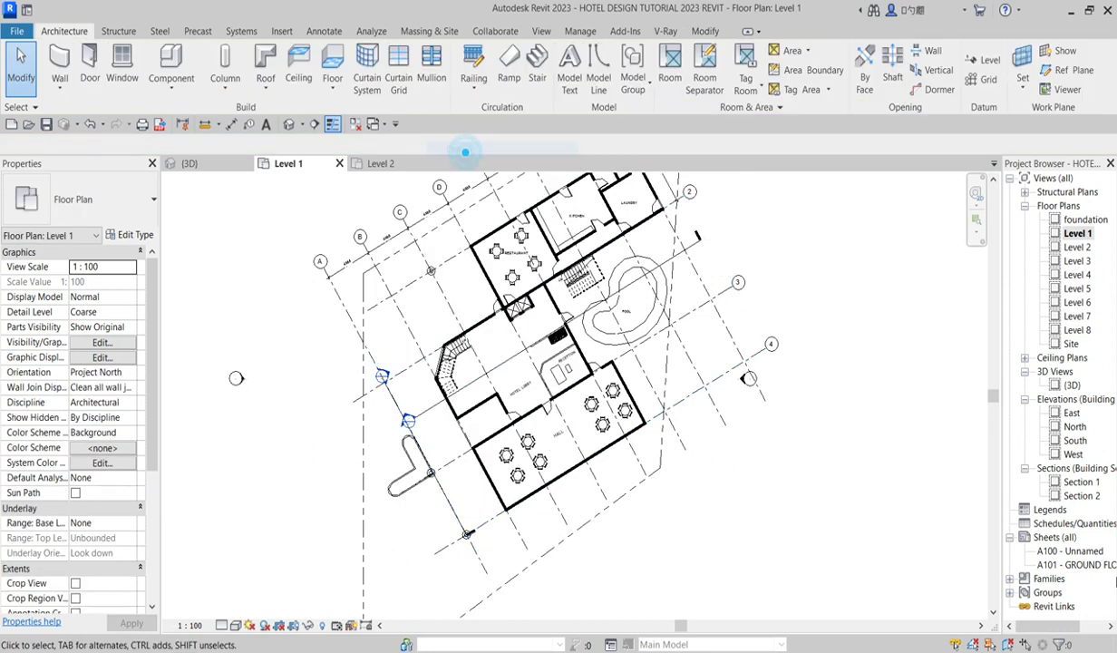
right_click(315, 420)
click(348, 426)
Step: Open the view of the new section line that runs along grid A in front of the hotel
scroll(443, 455, up, 2)
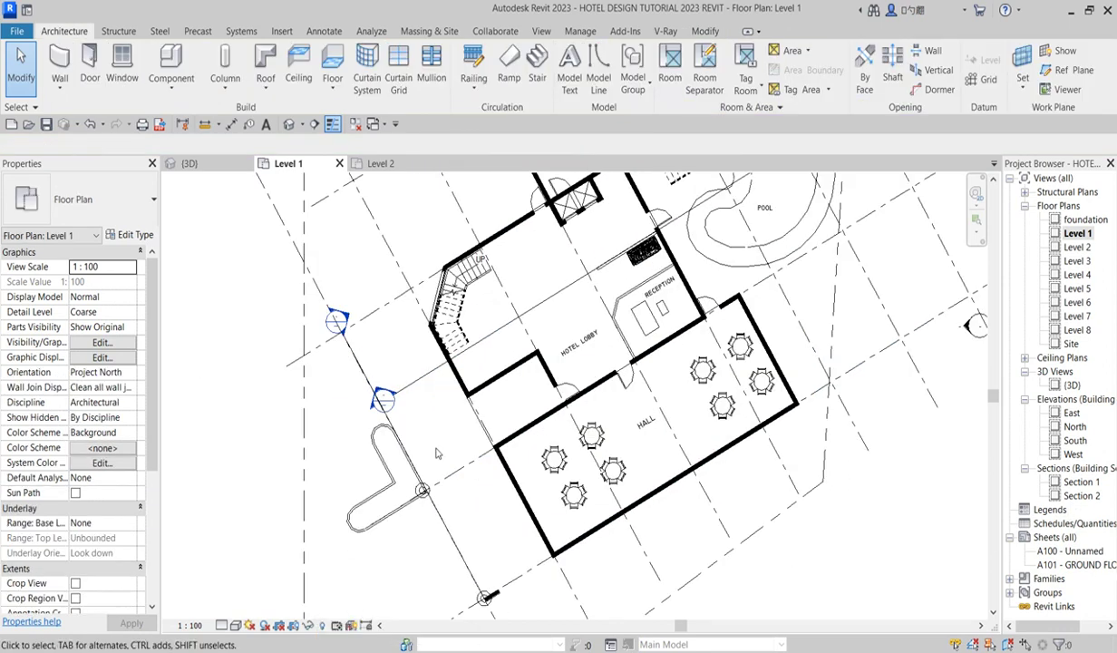
click(451, 537)
right_click(452, 535)
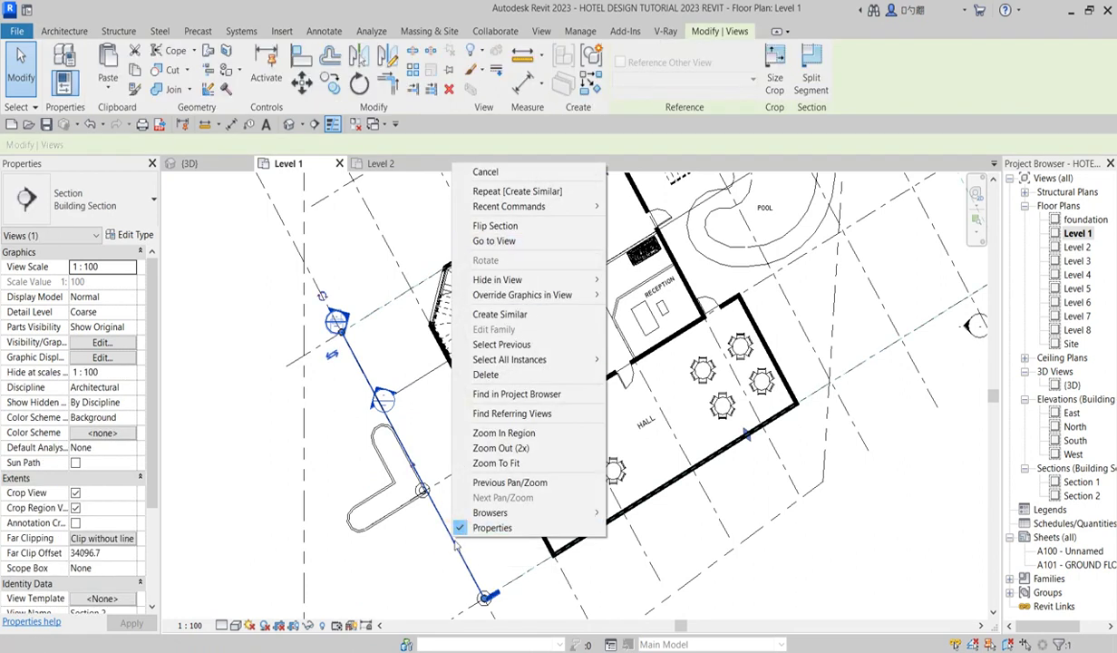
click(508, 241)
scroll(628, 571, up, 1)
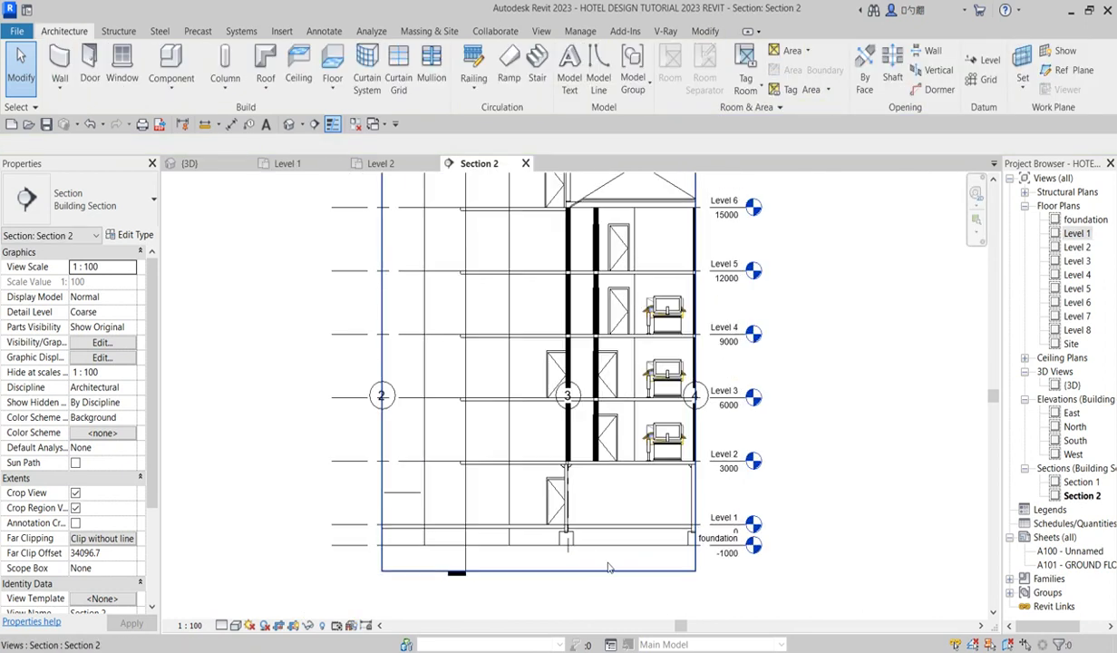
scroll(684, 479, down, 2)
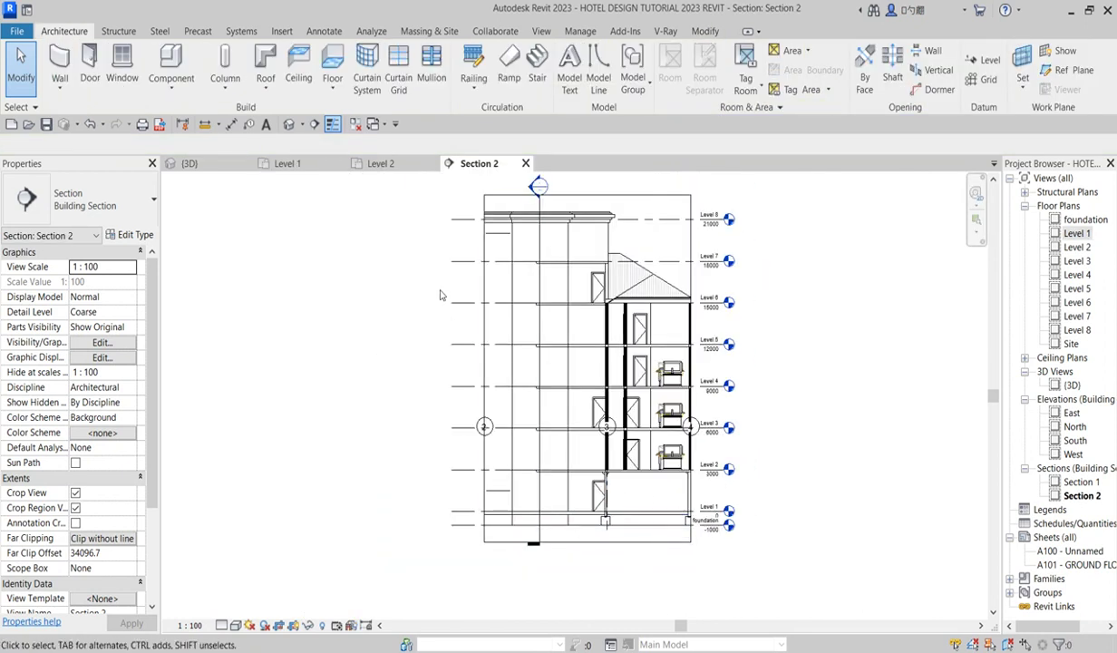
Step: Widen the section view's crop region on both sides so it extends past grids 1 and 4
click(484, 267)
drag(443, 372, 385, 367)
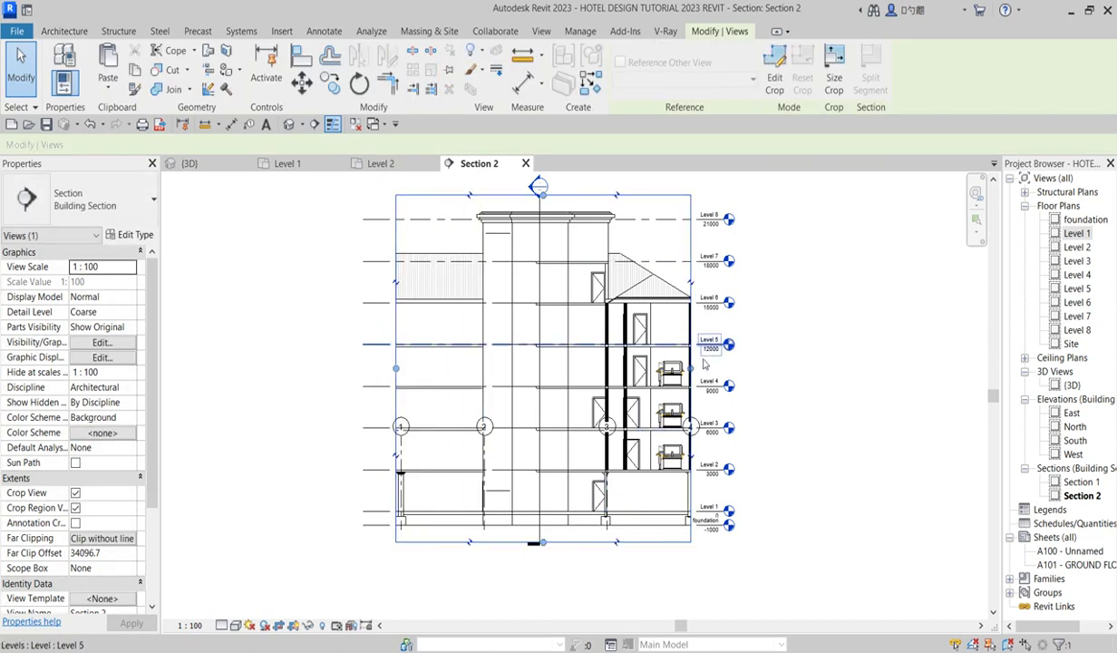
drag(691, 368, 770, 368)
Step: Start an in-place model in the Casework category and accept the name Casework 1
scroll(543, 544, up, 5)
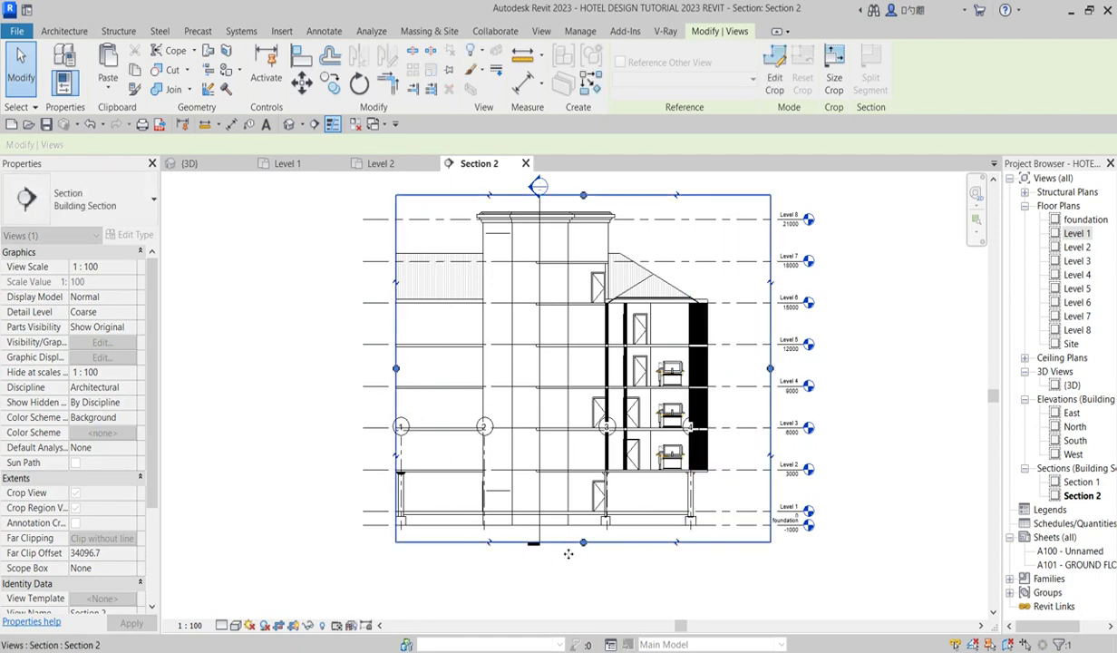
click(65, 32)
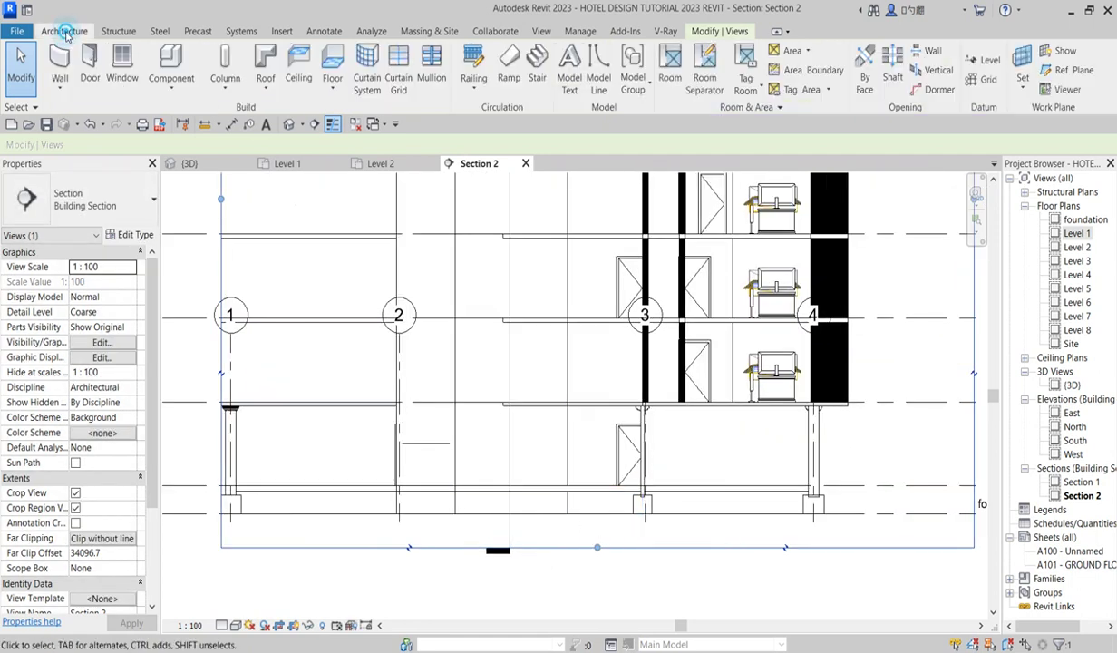
click(168, 91)
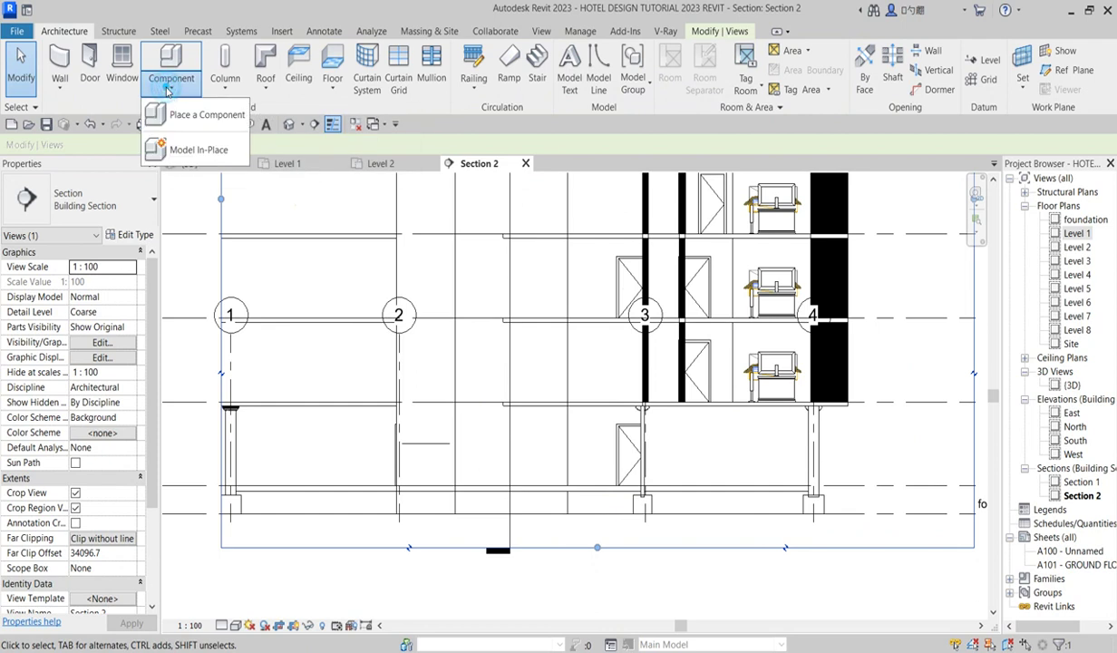
click(190, 151)
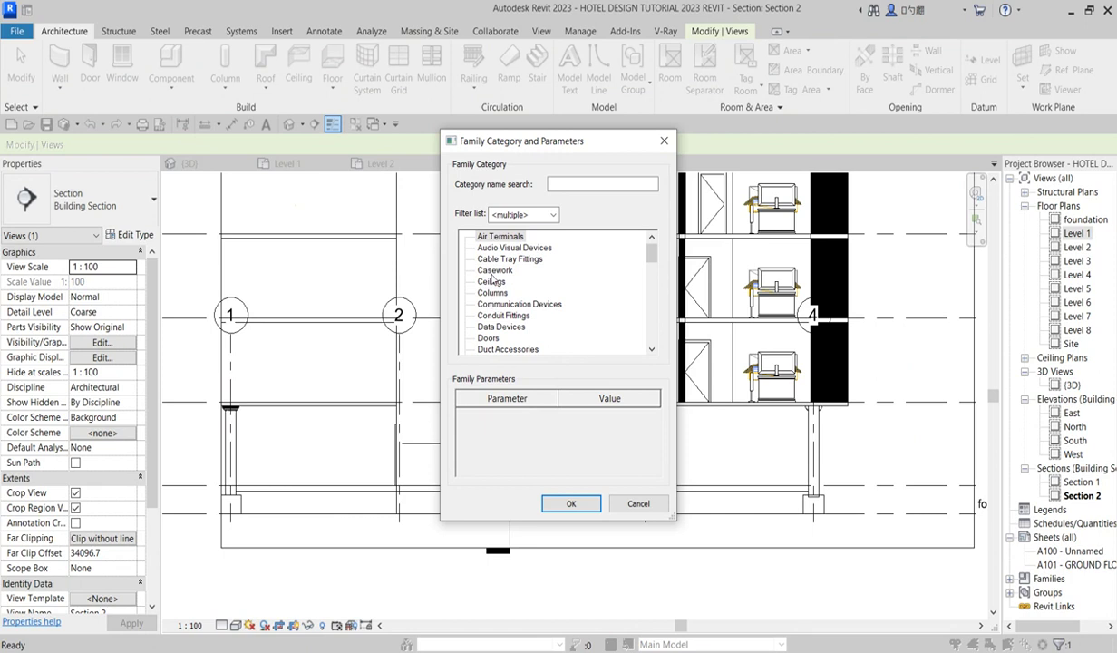
click(494, 270)
click(551, 504)
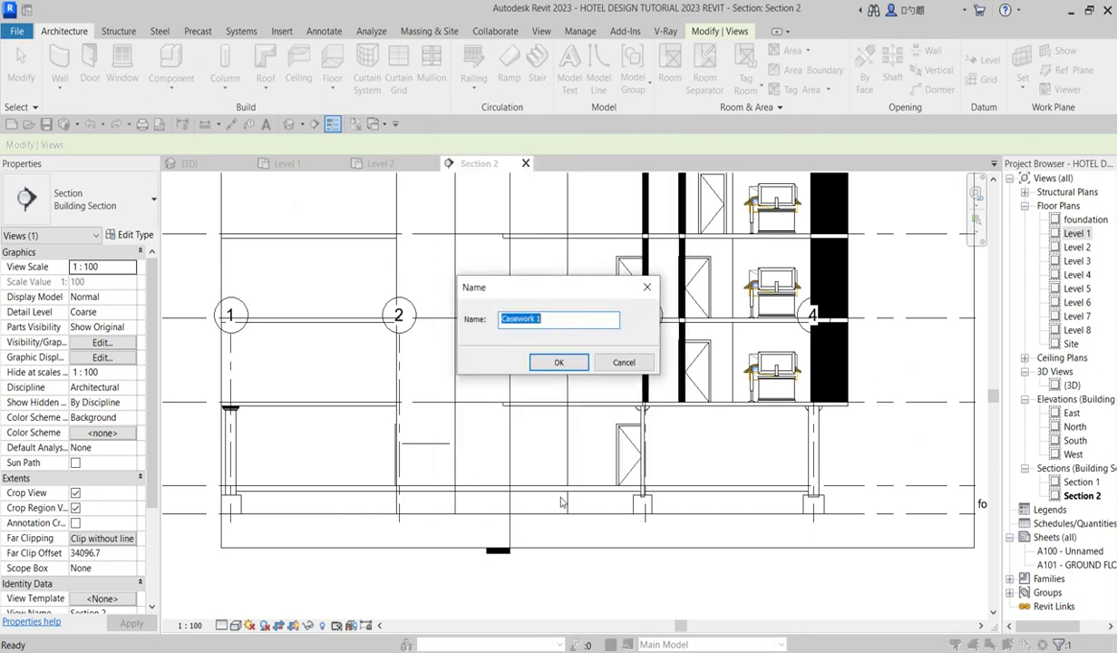
click(560, 363)
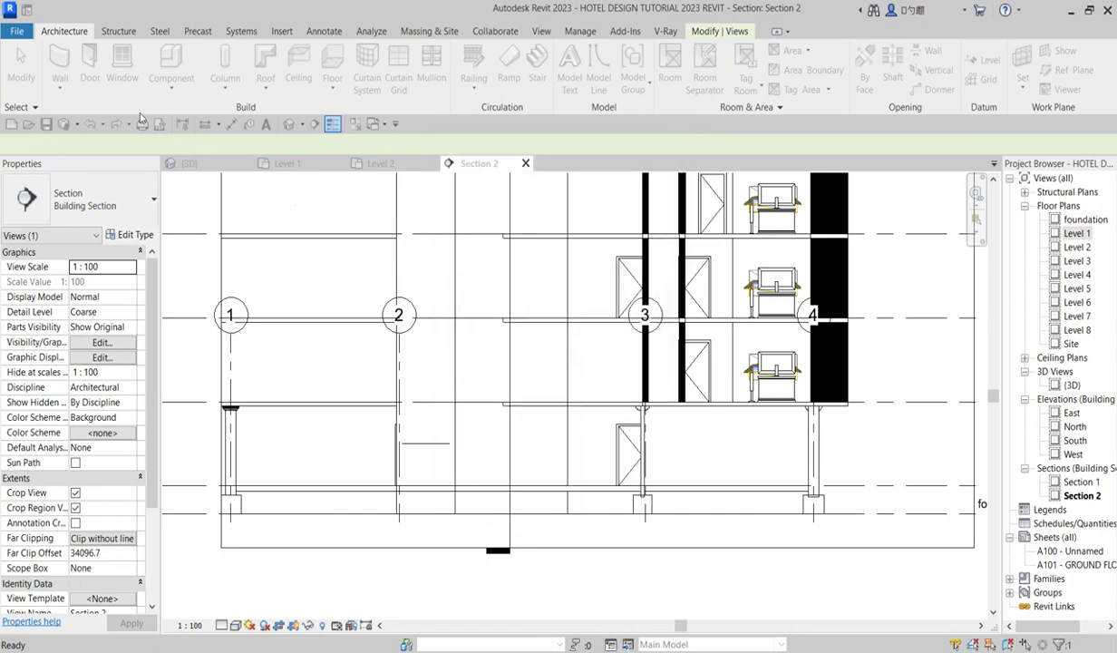
Step: Start an Extrusion and pick the Level 1 wall face between grids 2 and 3 as its work plane
click(127, 62)
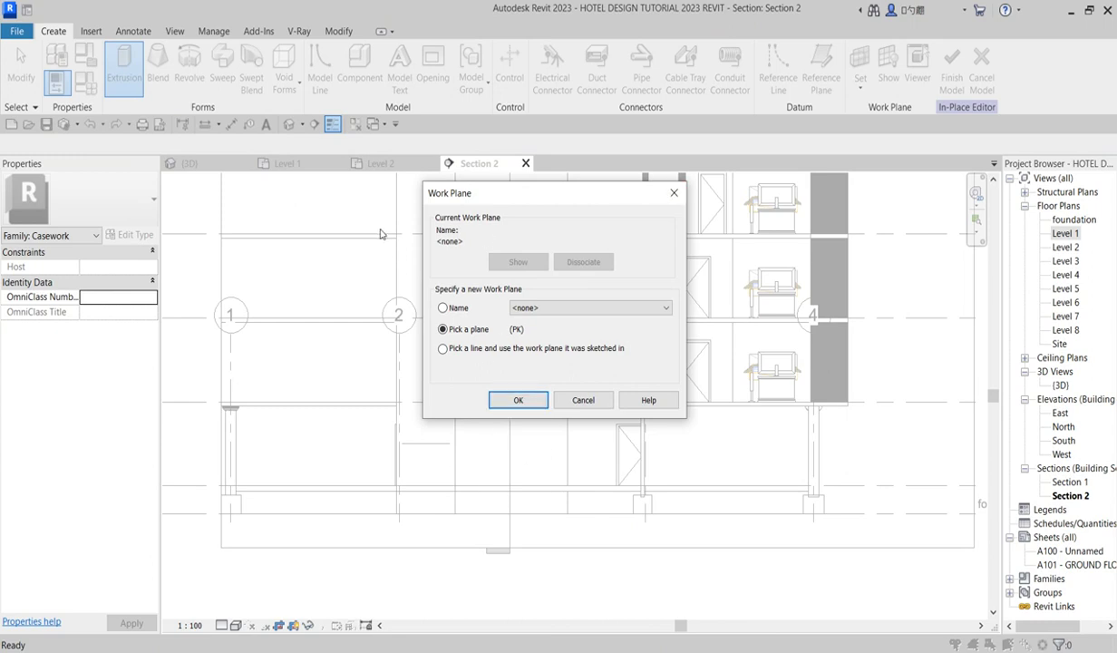
click(519, 399)
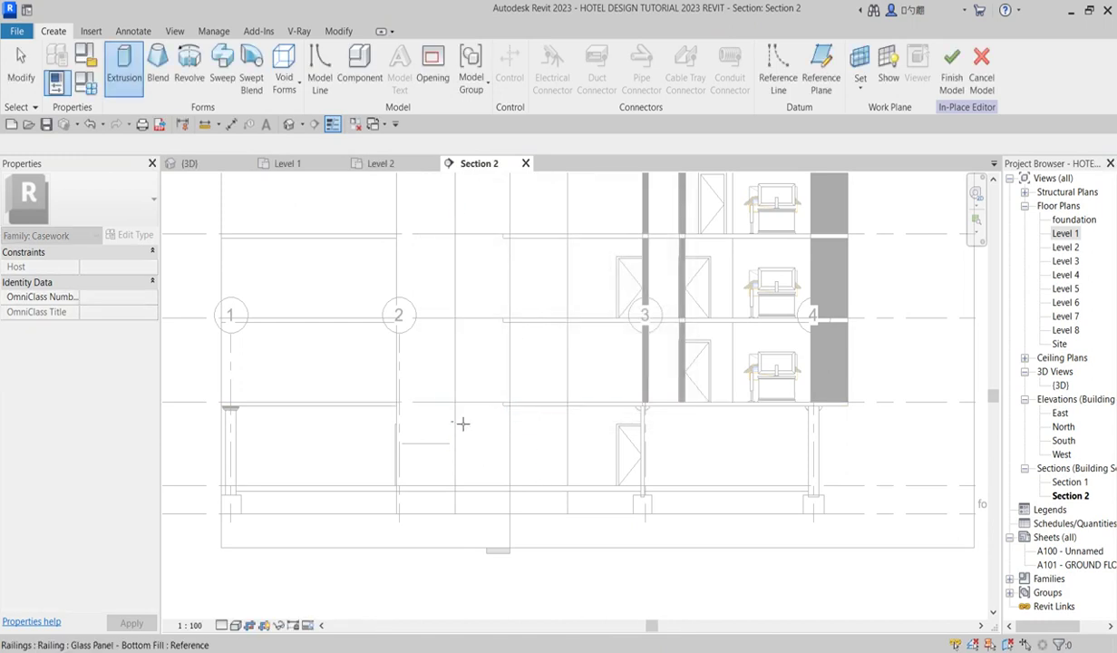
scroll(467, 427, up, 3)
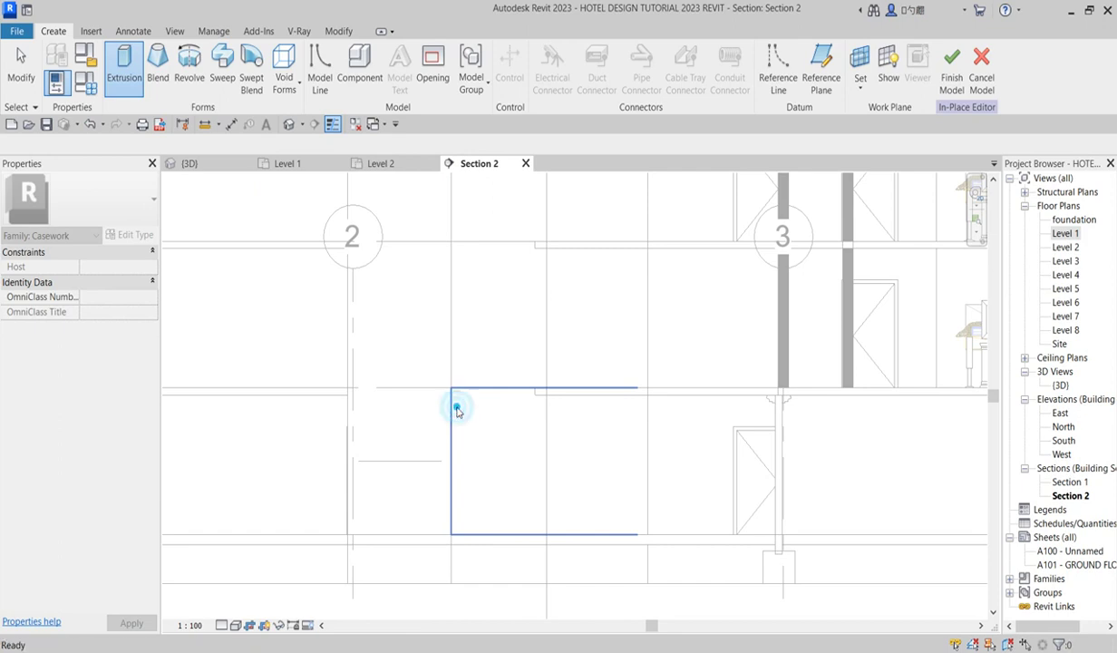
click(453, 407)
Step: Sketch a closed profile with a flat top ending at grid 3, slopes about 6661 and 5162 long, and a 14600 base at foundation level
scroll(561, 456, down, 2)
scroll(572, 562, down, 2)
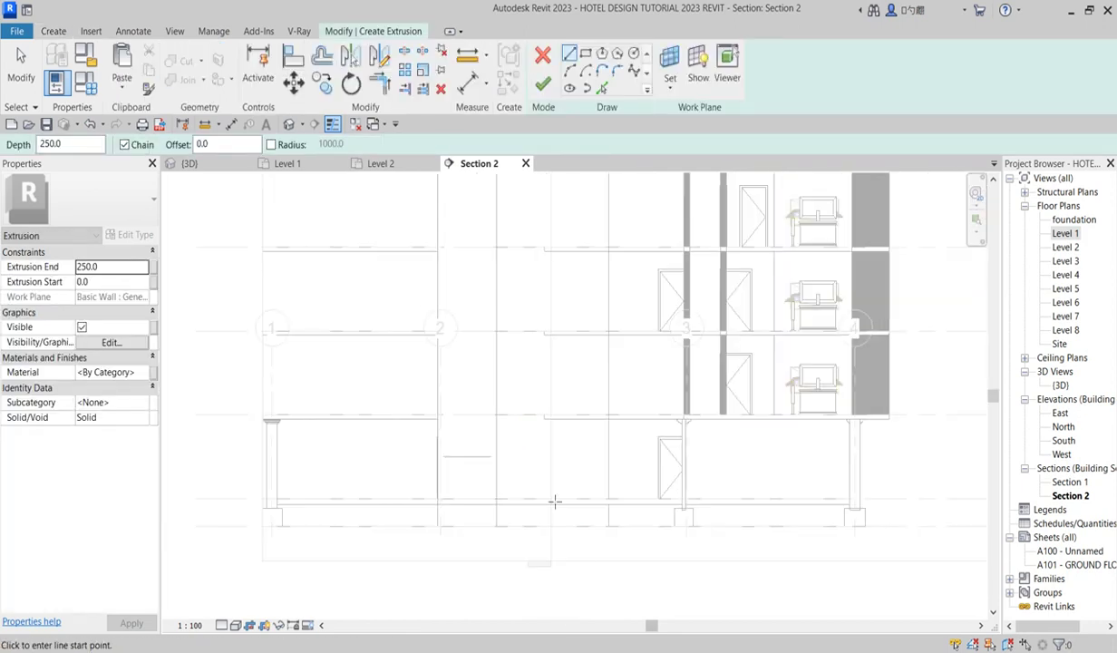
click(550, 562)
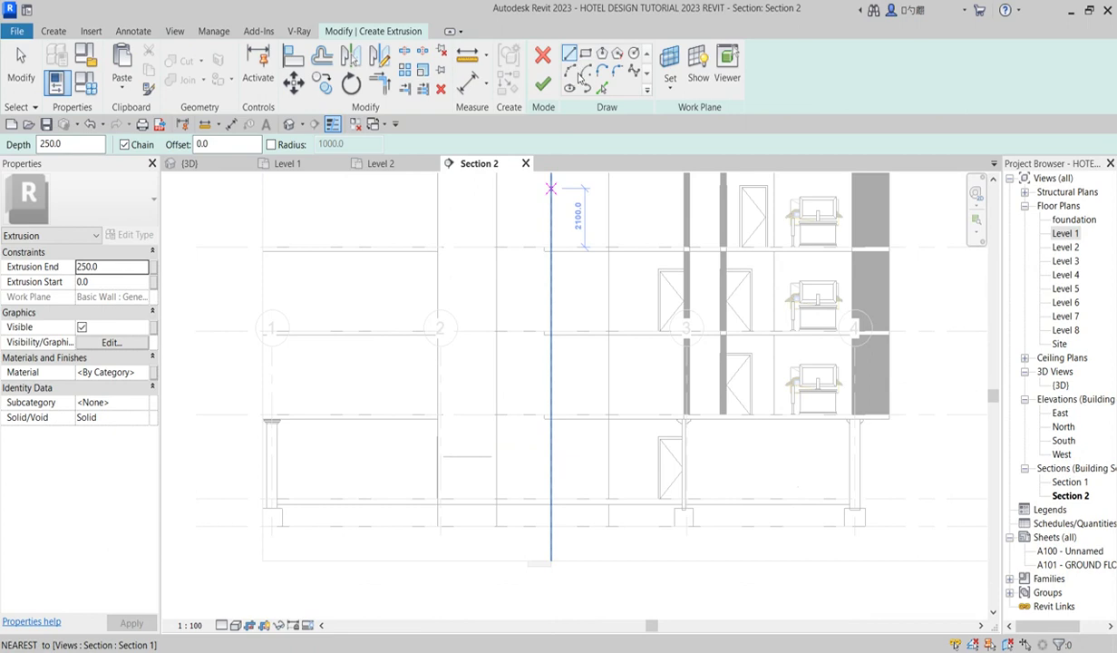
key(Escape)
scroll(682, 515, up, 3)
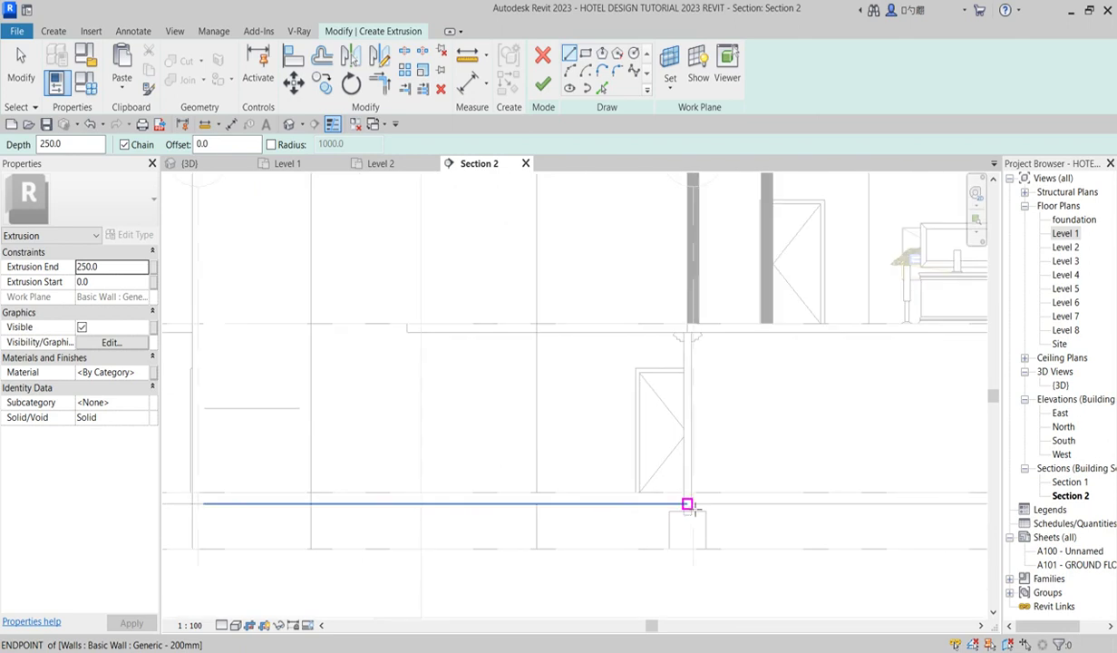
click(687, 504)
scroll(472, 521, down, 2)
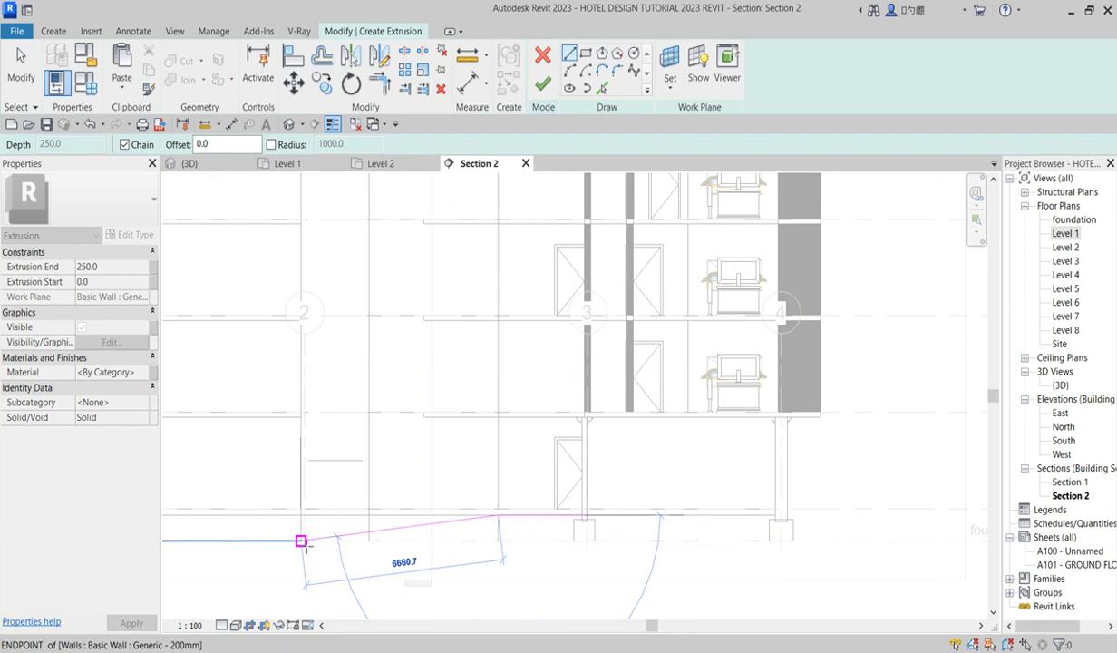
click(301, 541)
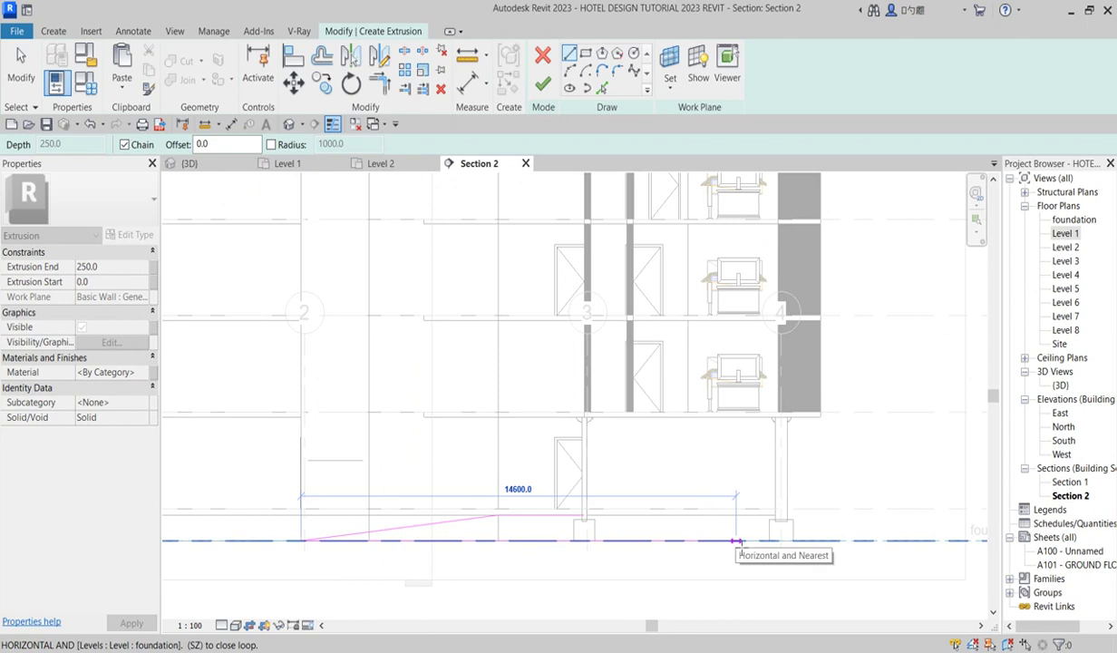
click(734, 542)
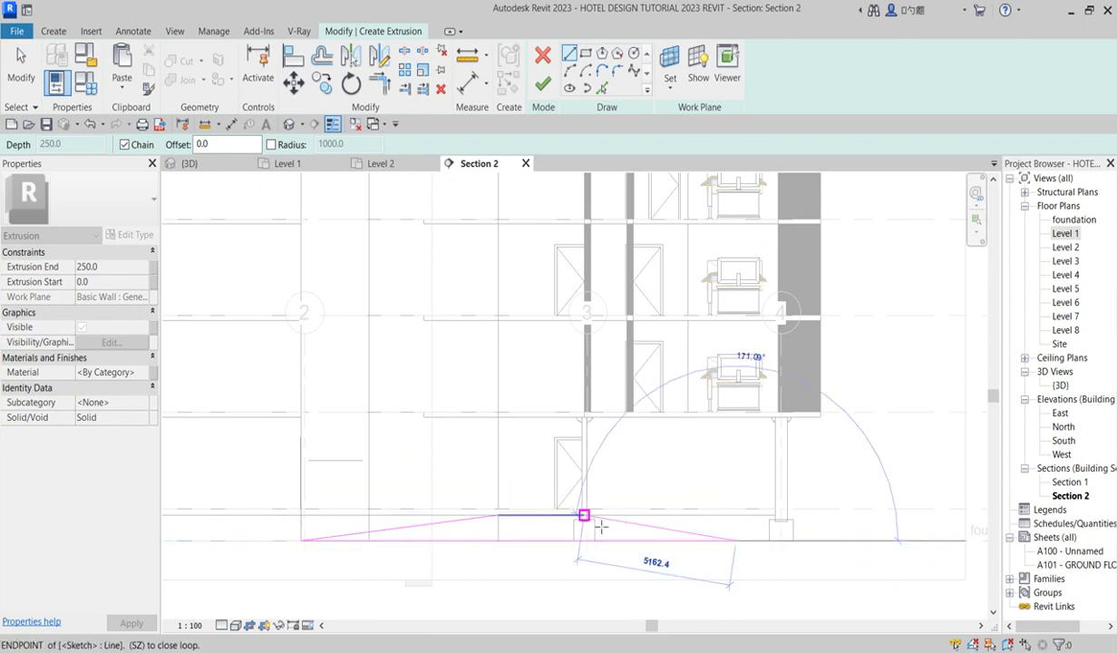
click(584, 515)
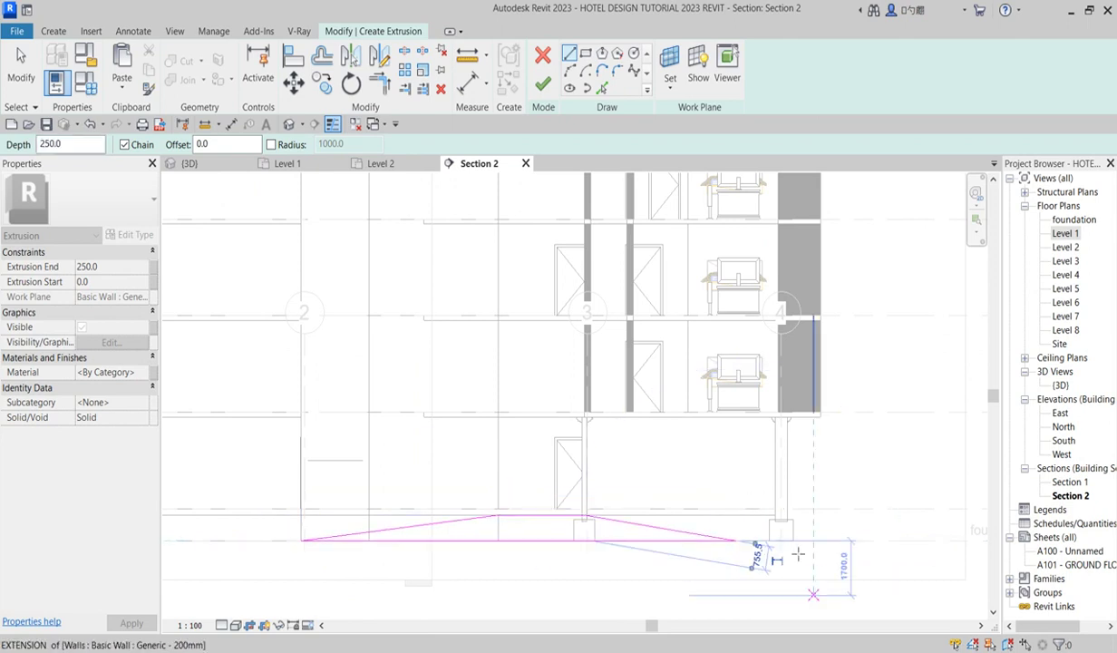
right_click(729, 483)
click(753, 255)
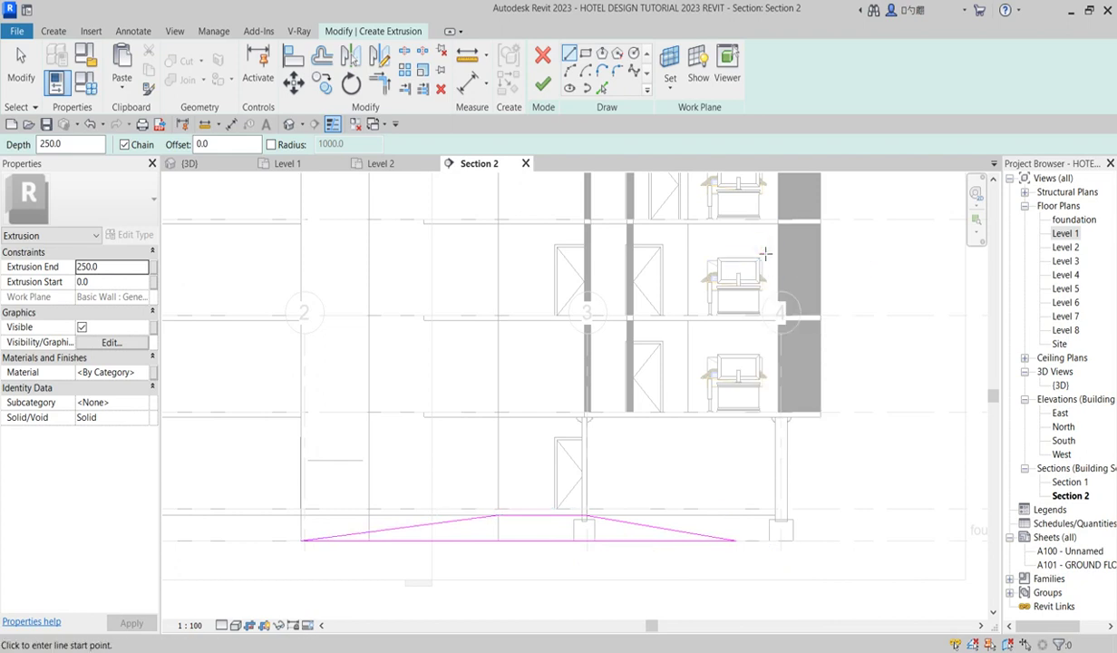
right_click(765, 253)
click(788, 250)
scroll(490, 523, up, 2)
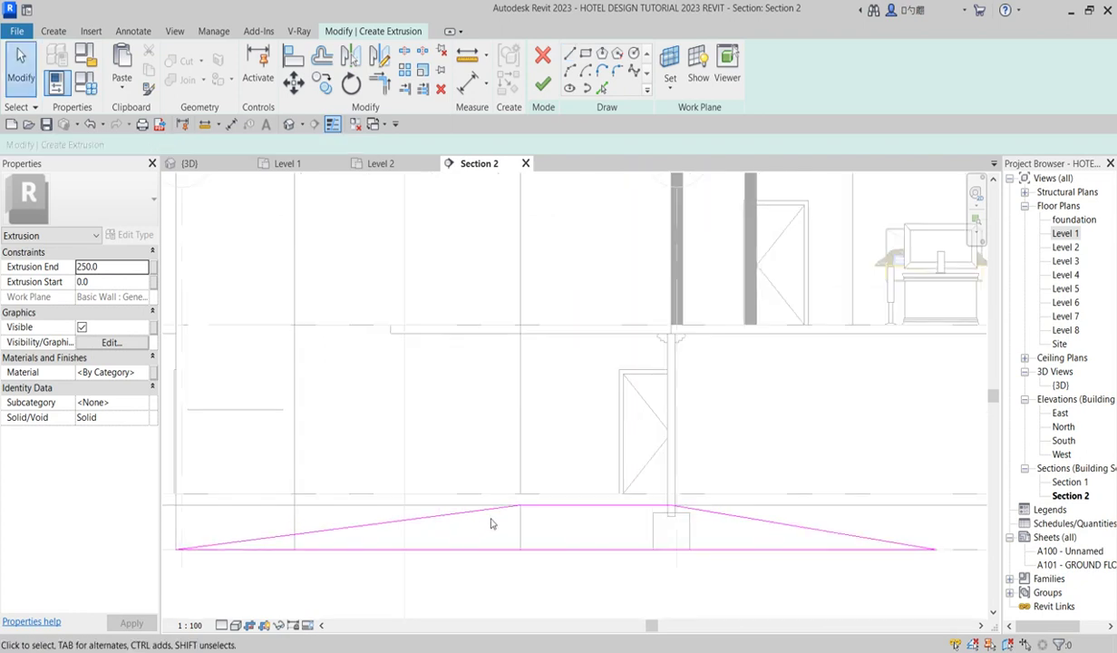
scroll(811, 535, down, 2)
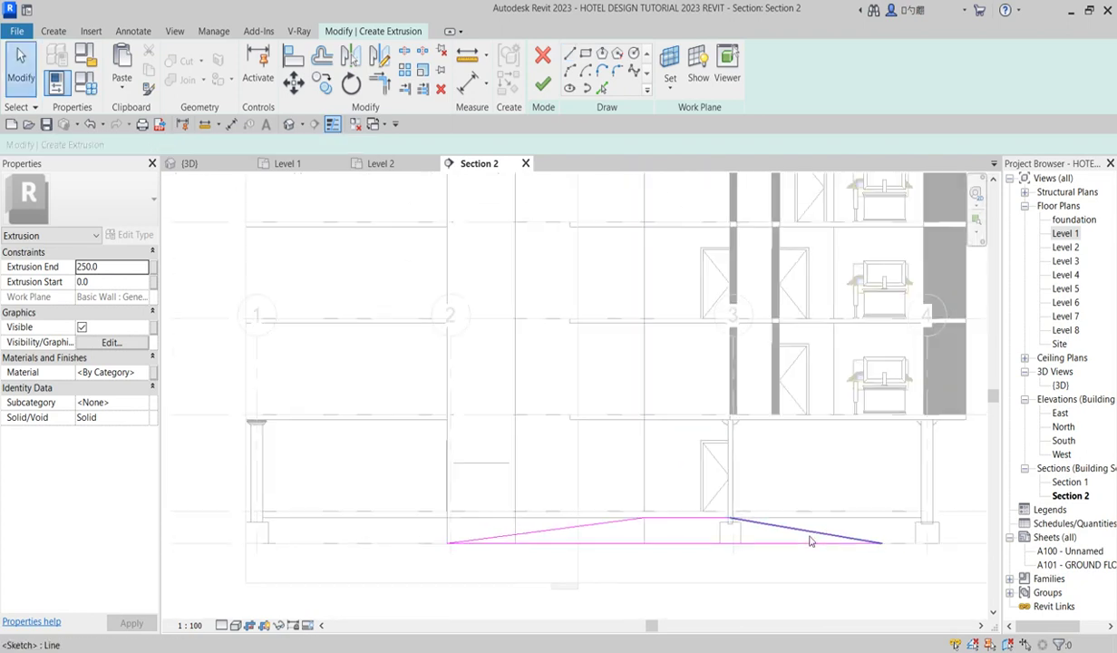
scroll(587, 535, up, 2)
click(589, 525)
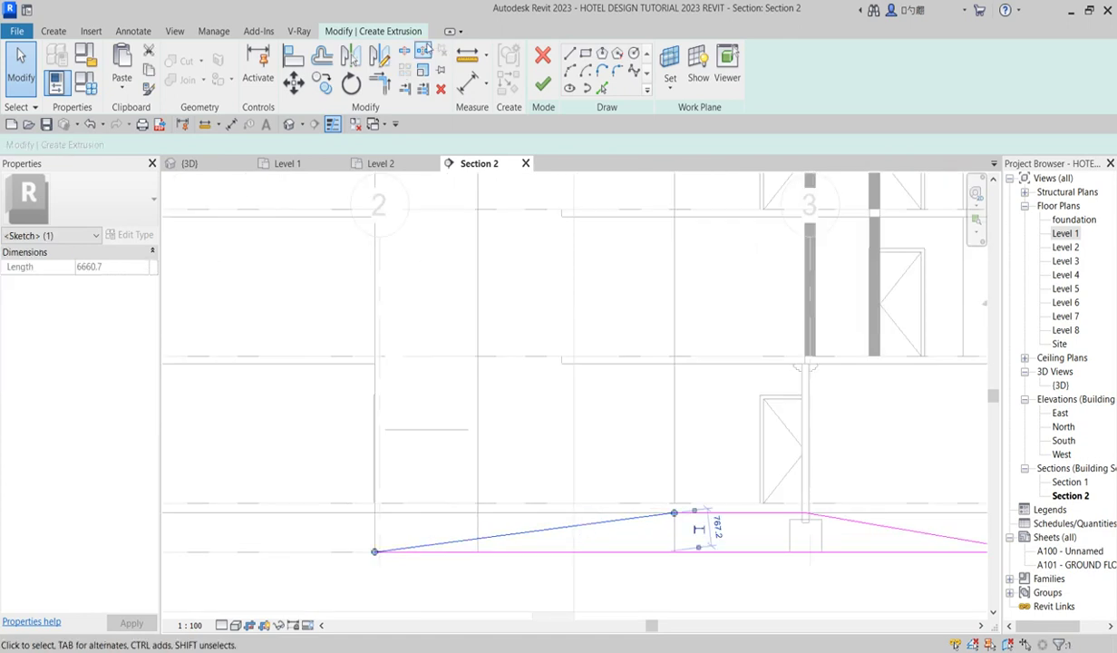
scroll(717, 559, up, 3)
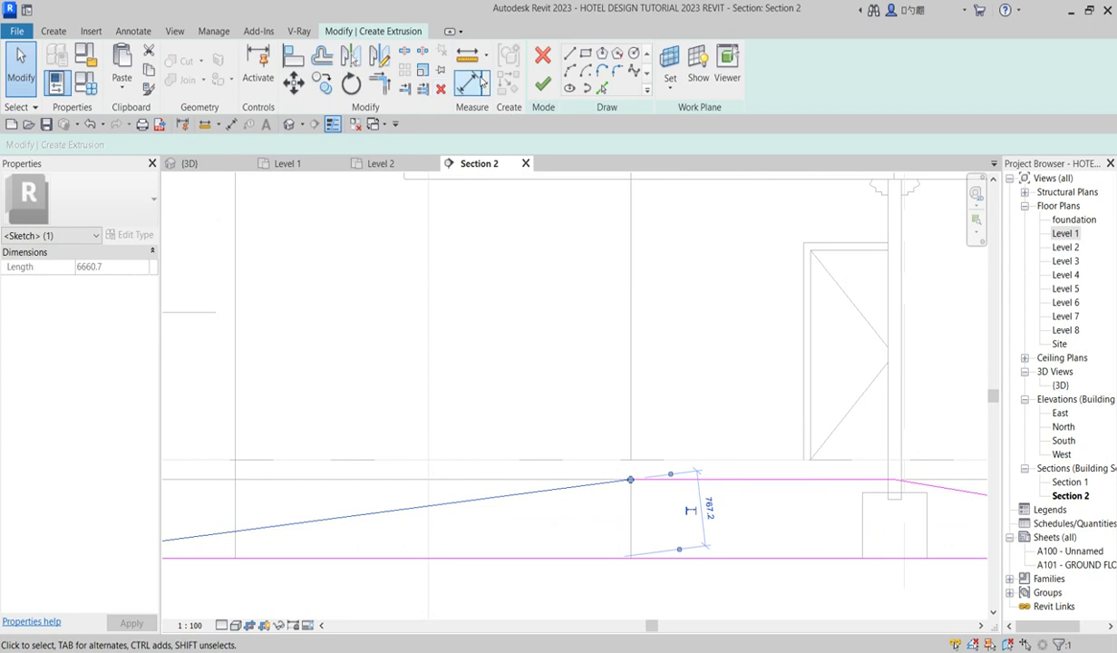
click(483, 84)
click(526, 113)
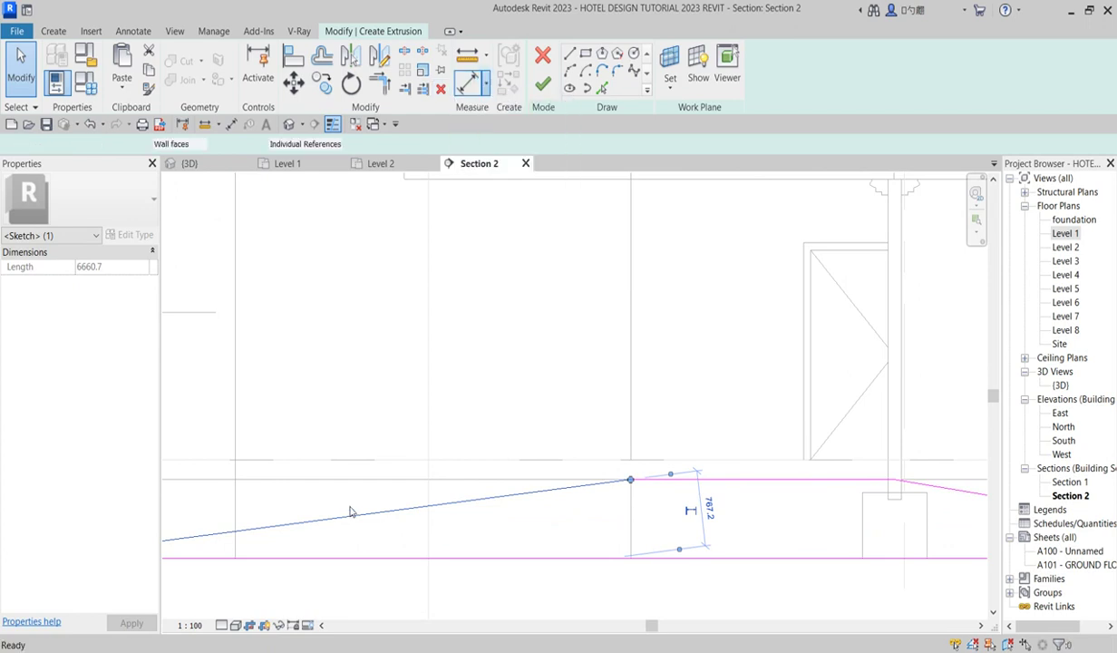
click(354, 514)
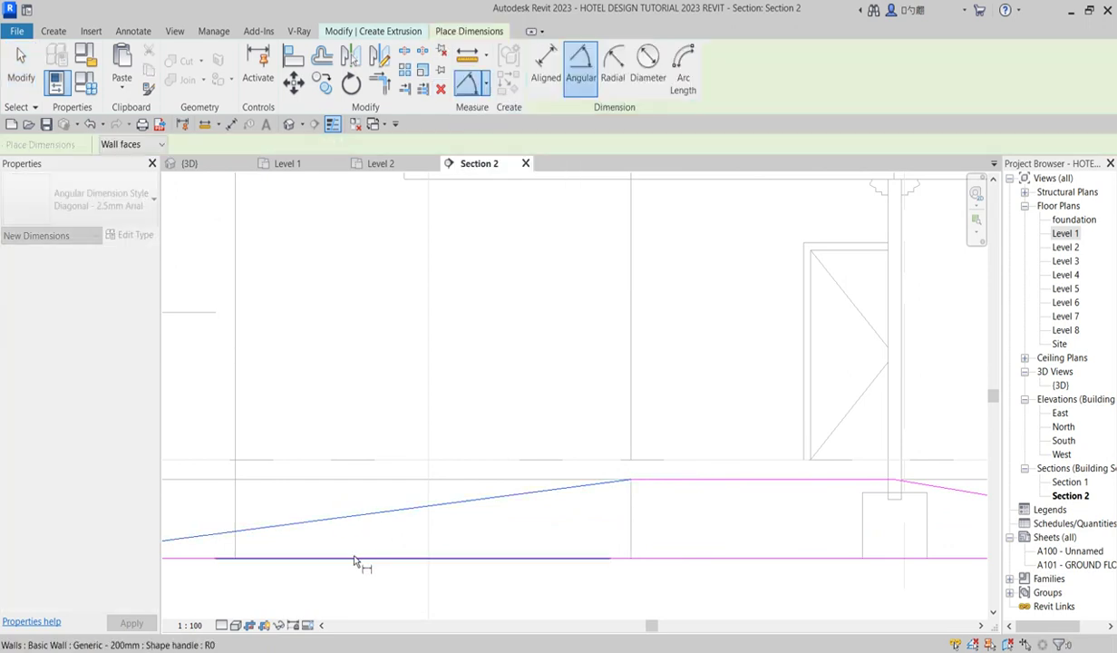
scroll(481, 508, down, 1)
scroll(529, 533, down, 1)
scroll(527, 533, down, 2)
right_click(529, 525)
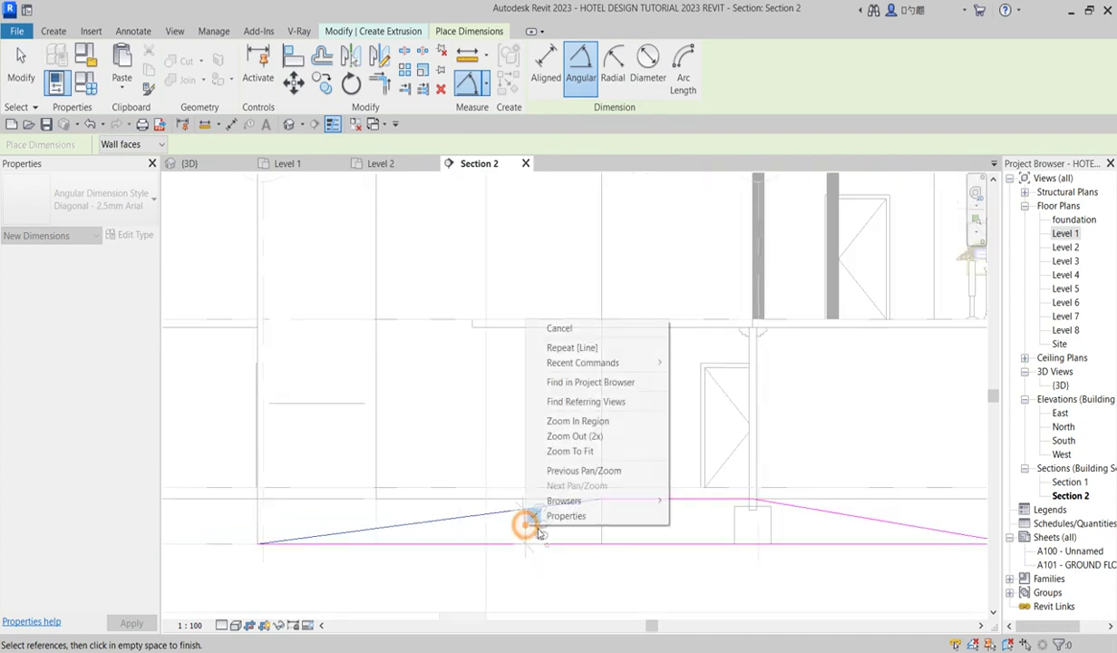
click(559, 328)
right_click(533, 290)
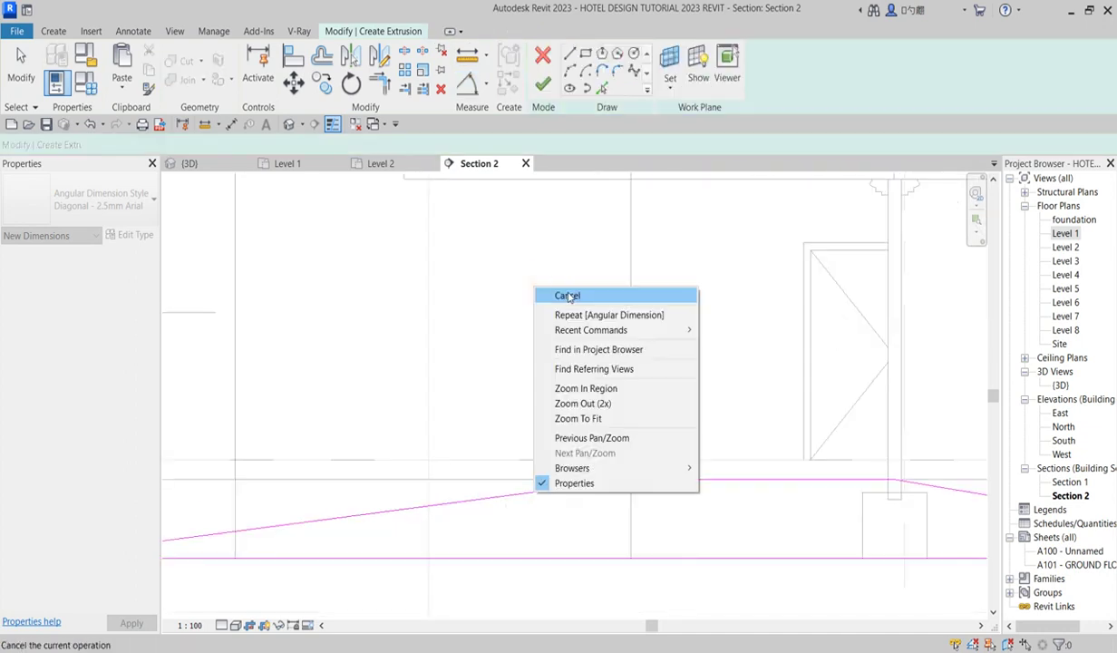
click(553, 294)
Step: Delete the slope line beyond grid 3 and redraw it about 7058 long from the flat top to the base of the grid 4 column
scroll(624, 529, down, 1)
click(725, 492)
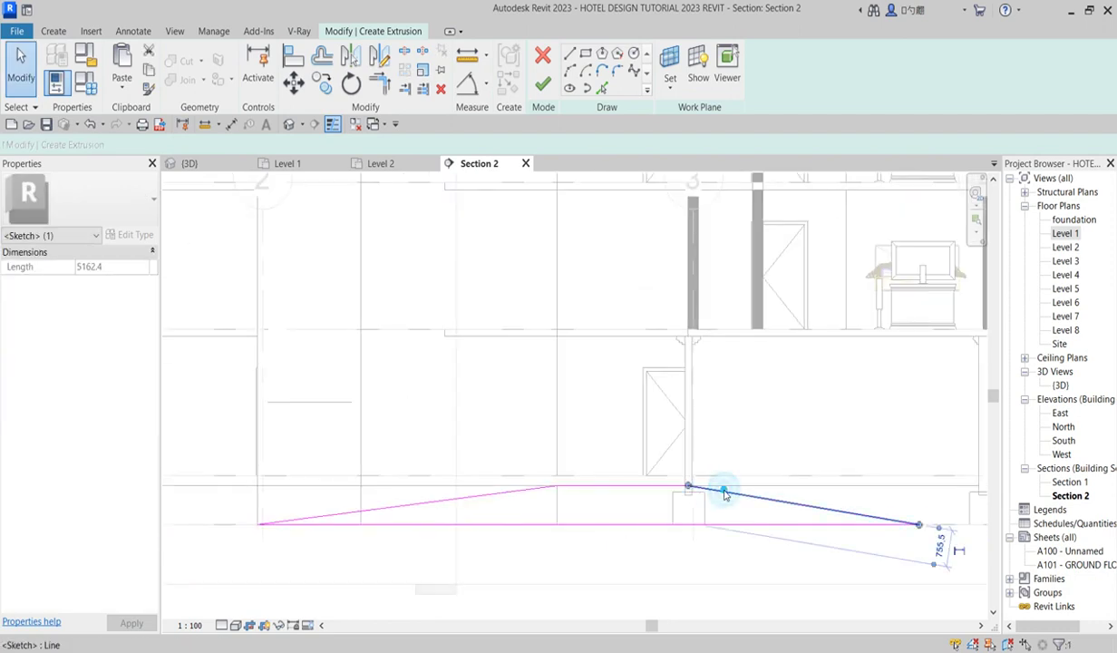
key(Delete)
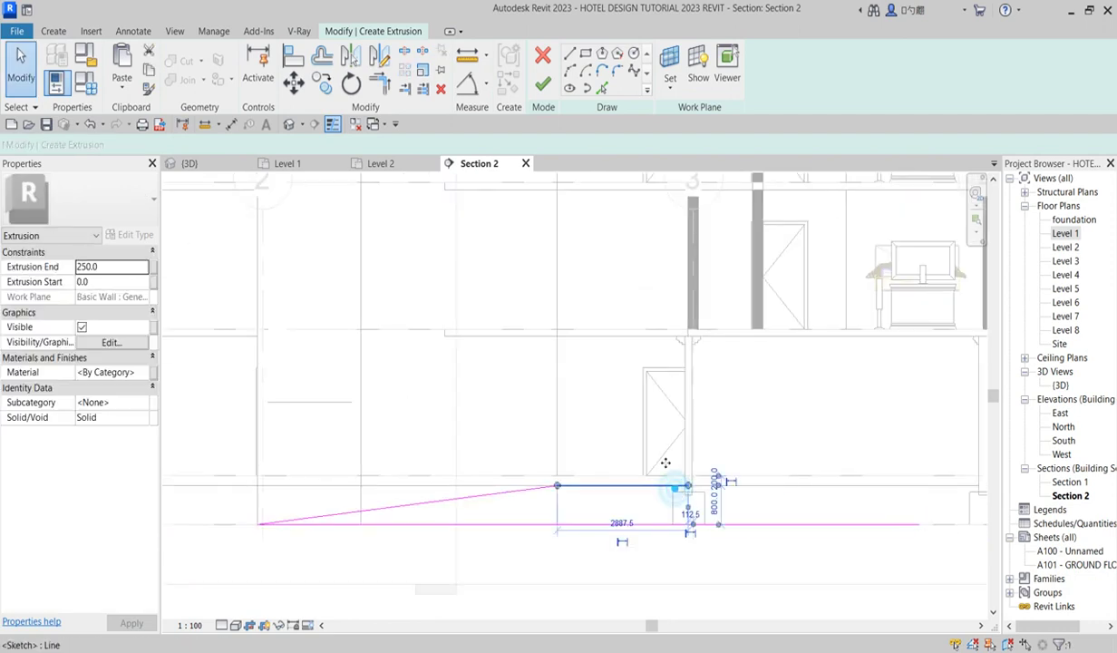
click(673, 486)
click(569, 57)
click(688, 487)
scroll(572, 503, down, 1)
scroll(572, 503, down, 1)
scroll(761, 511, up, 3)
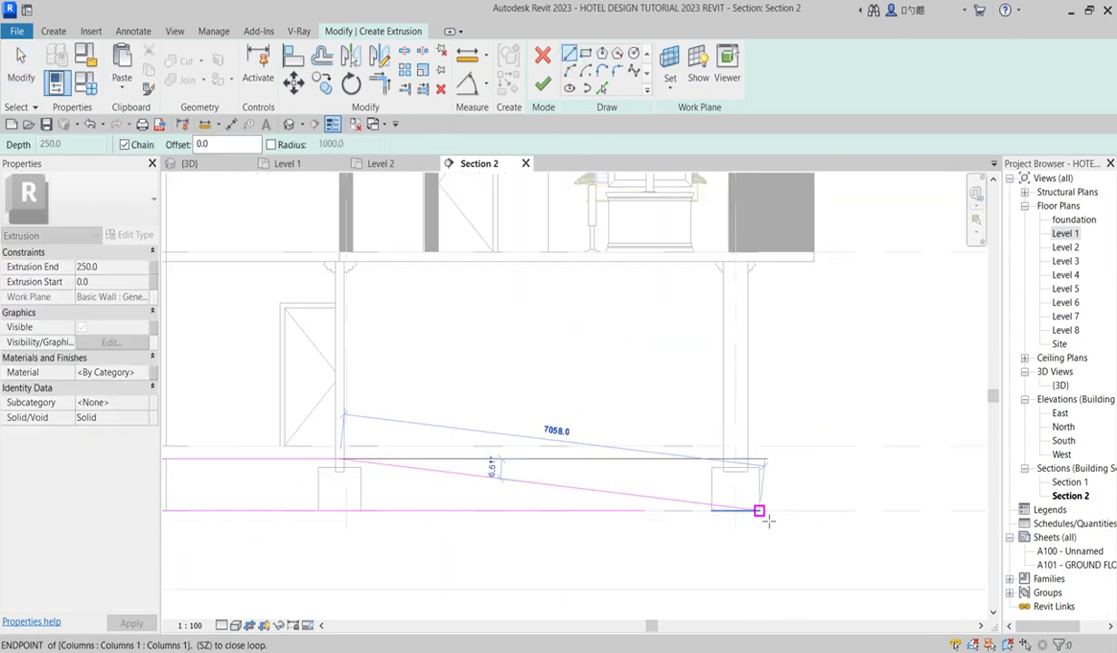
click(759, 510)
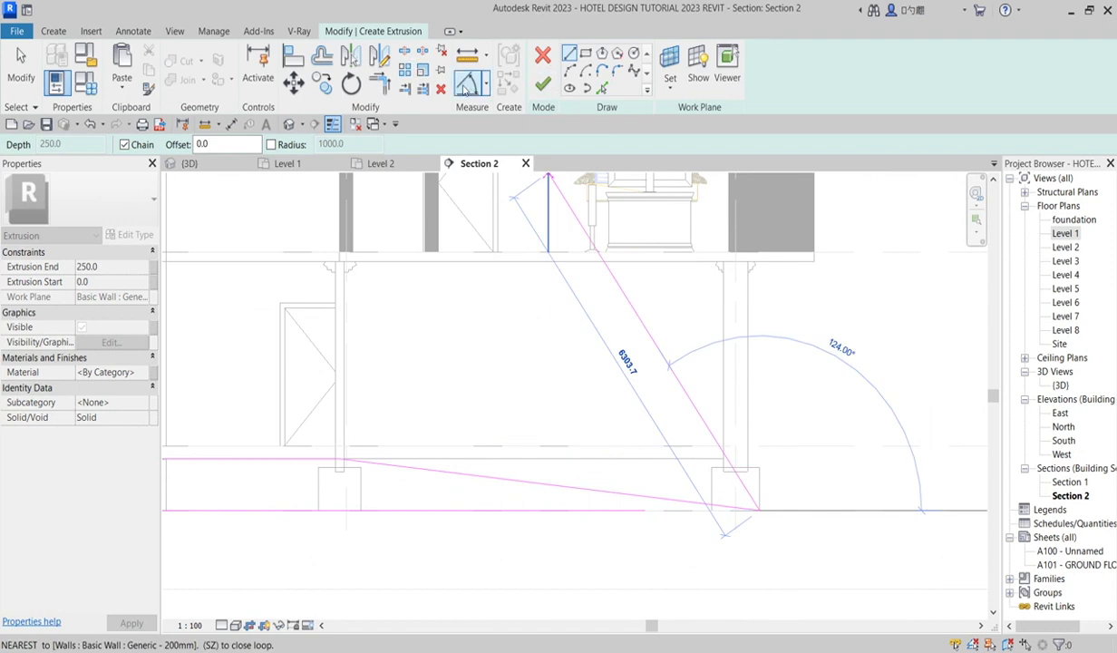
key(Escape)
key(Escape)
Step: Trim/extend the base line to a corner with the redrawn slope and finish the extrusion sketch
click(569, 509)
click(619, 494)
scroll(715, 551, down, 3)
right_click(625, 475)
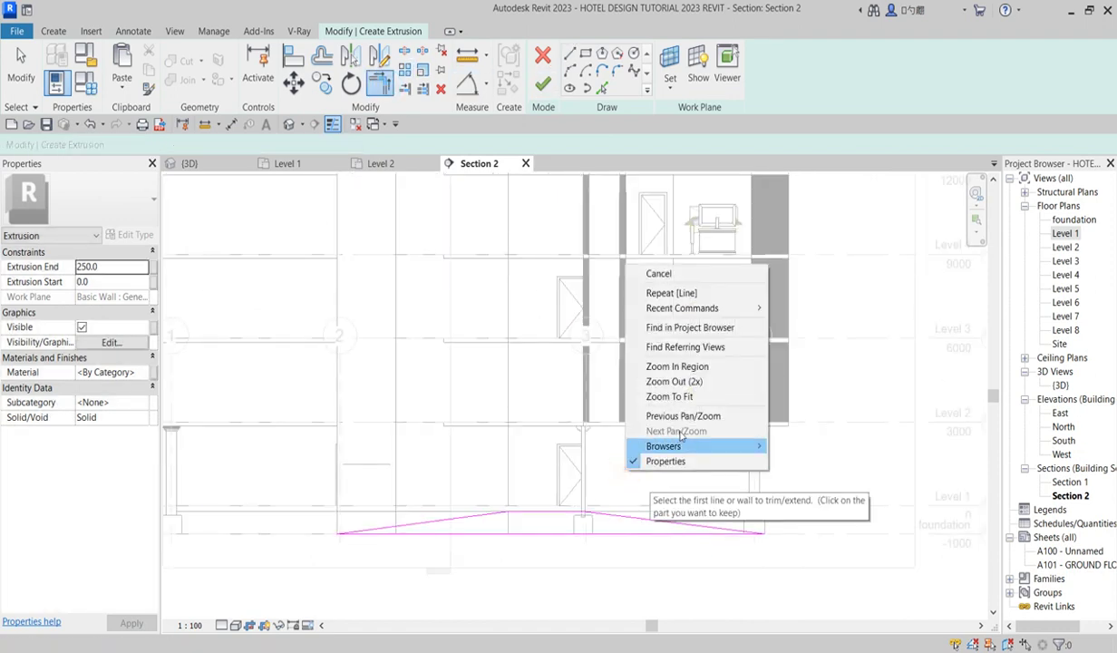
click(711, 275)
scroll(510, 541, up, 2)
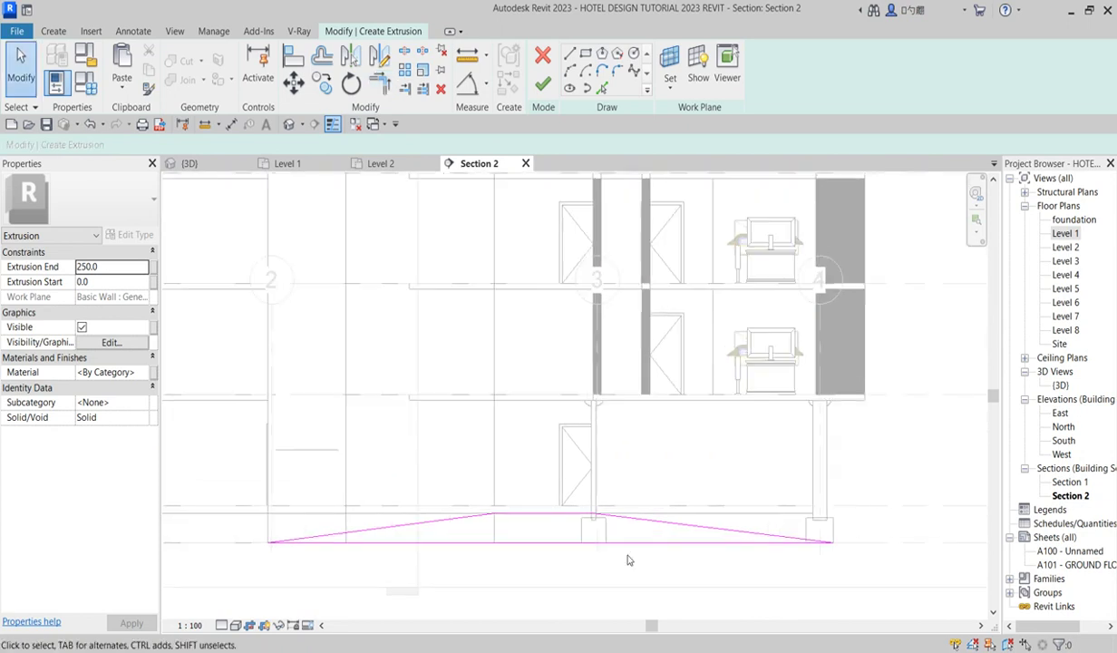
click(542, 84)
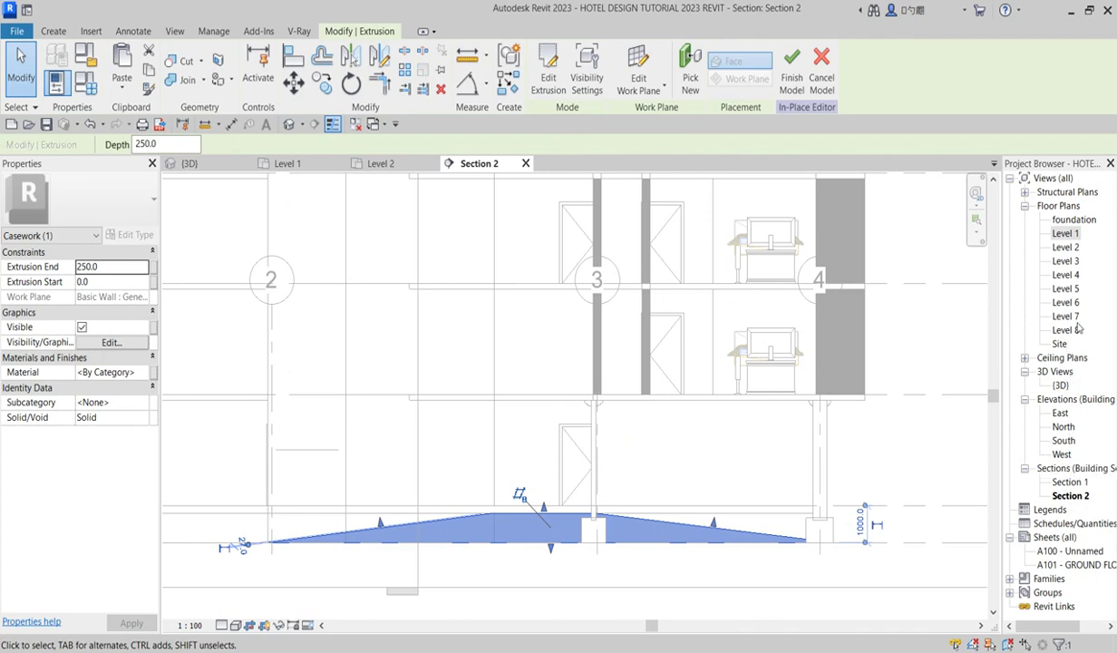
double_click(1055, 234)
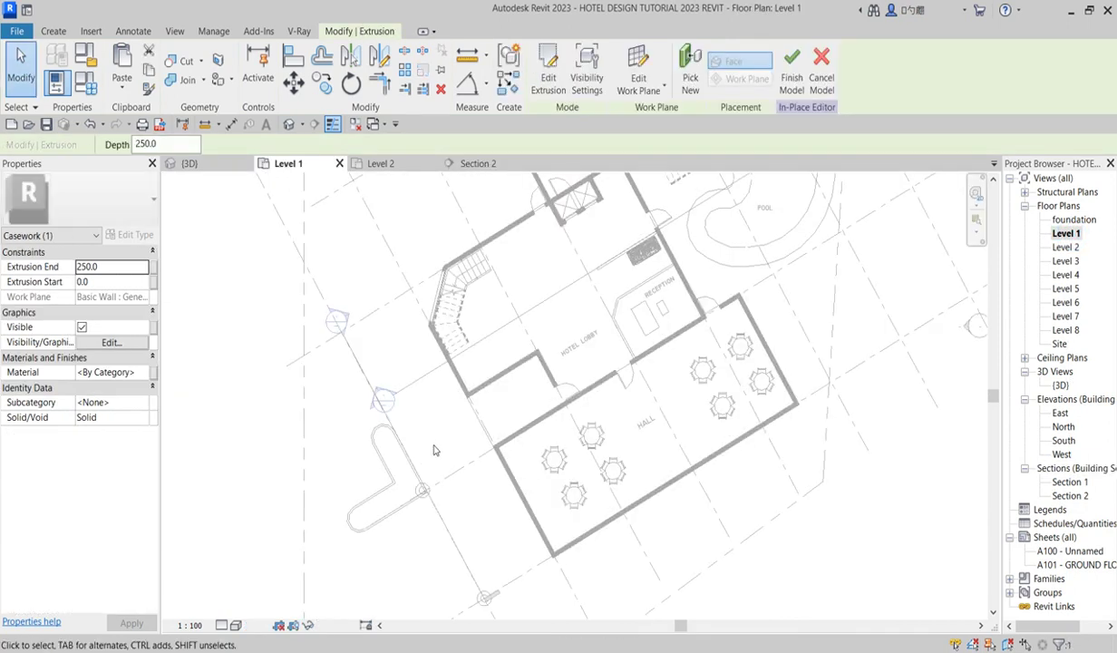
scroll(429, 466, down, 3)
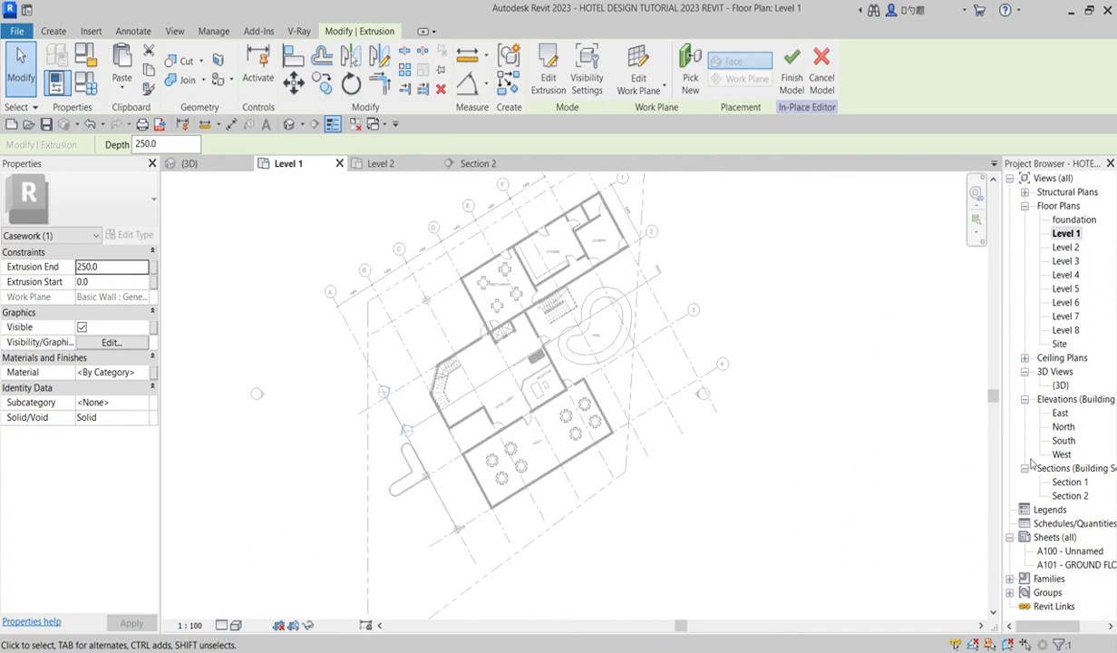
scroll(434, 417, up, 2)
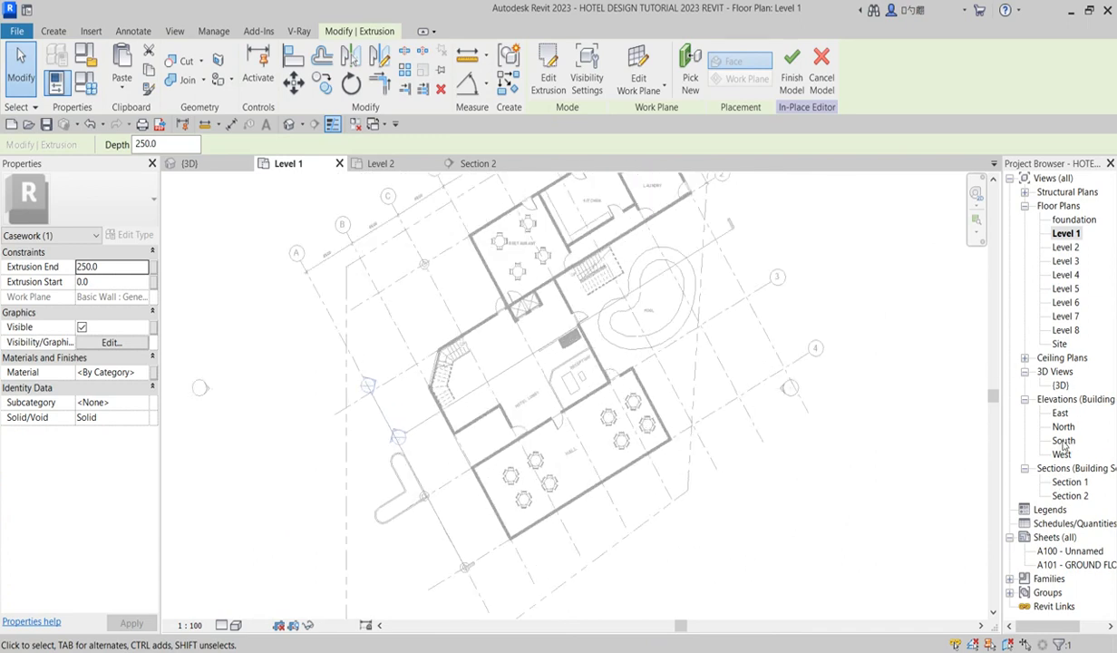
Step: In the 3D view, stretch the ramp extrusion's outer face away from the wall to make a wide ramp beside the columns
double_click(1060, 386)
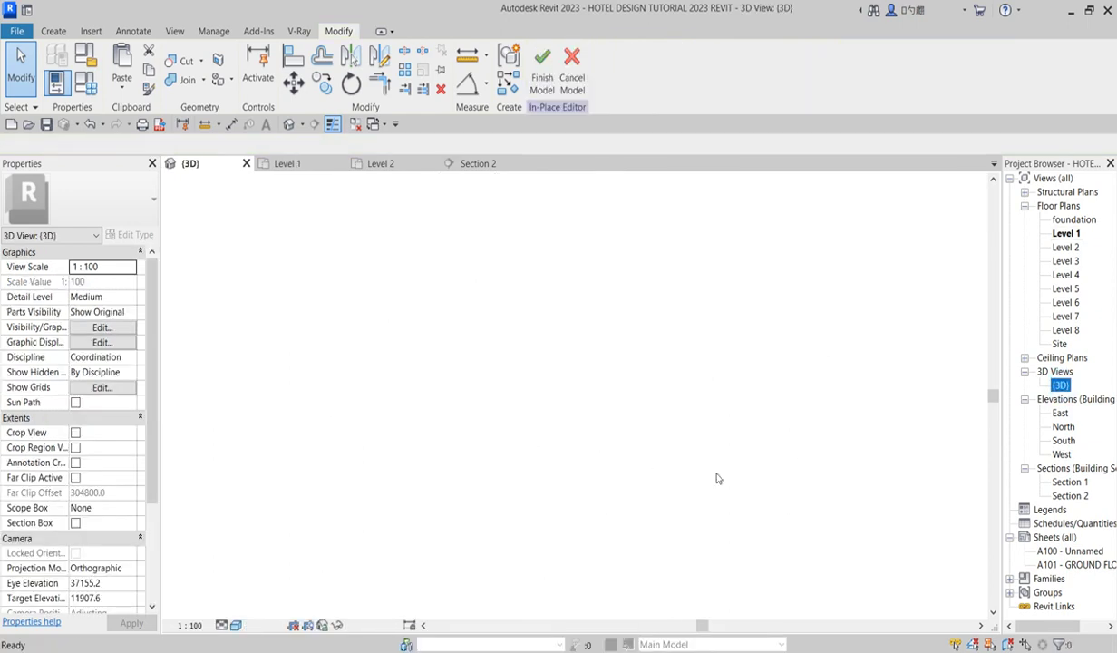
click(597, 487)
scroll(644, 408, up, 3)
scroll(699, 460, up, 1)
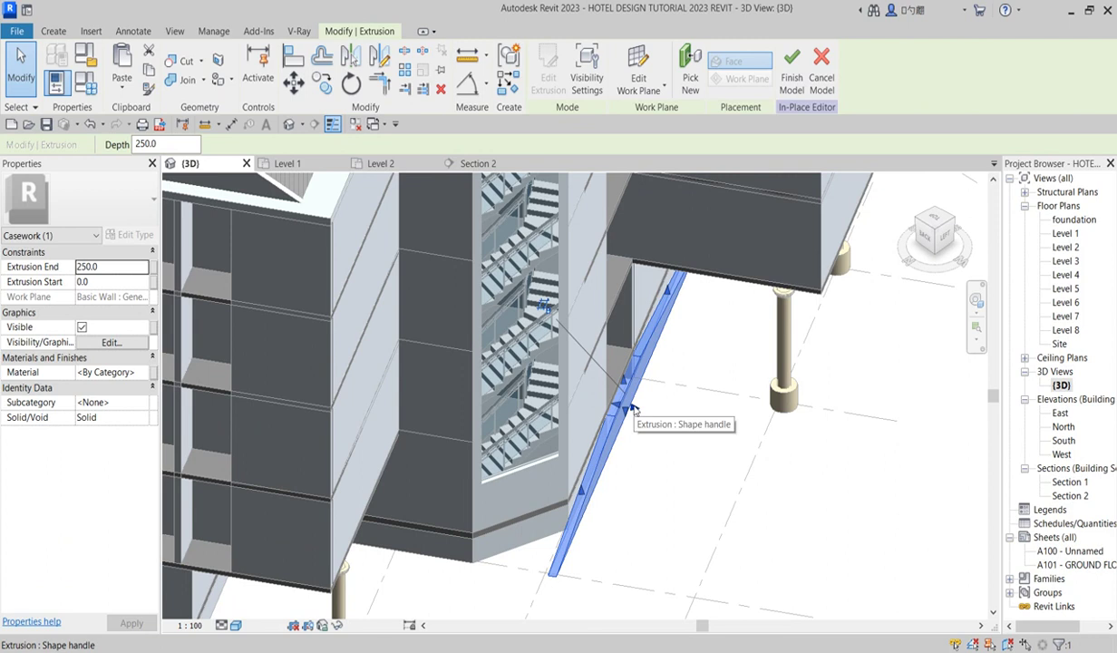
drag(632, 408, 797, 497)
click(797, 496)
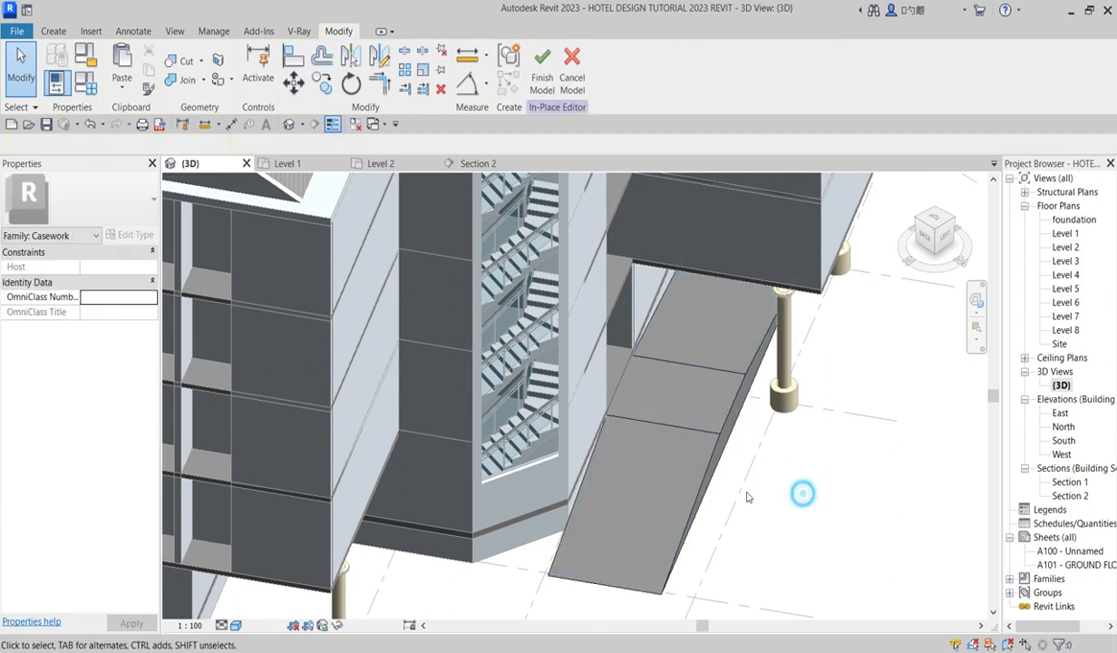
Step: Examine the ramp in 3D from the front, checking how it meets the columns and the building
scroll(642, 441, down, 5)
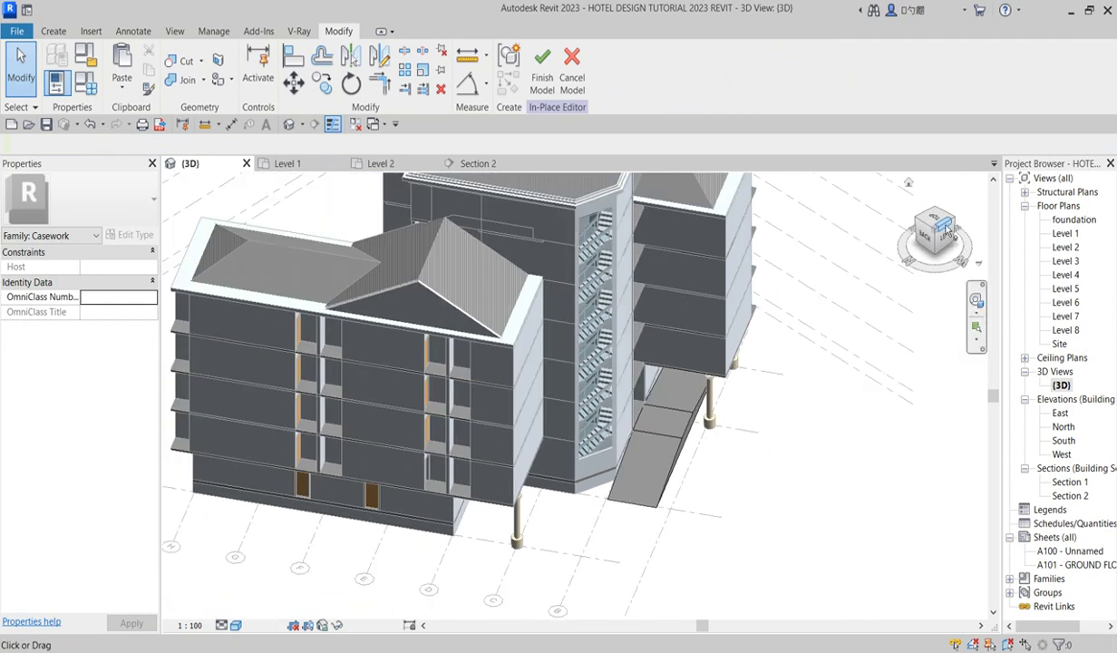
click(918, 234)
shift+middle_drag(790, 234, 586, 641)
scroll(409, 583, up, 3)
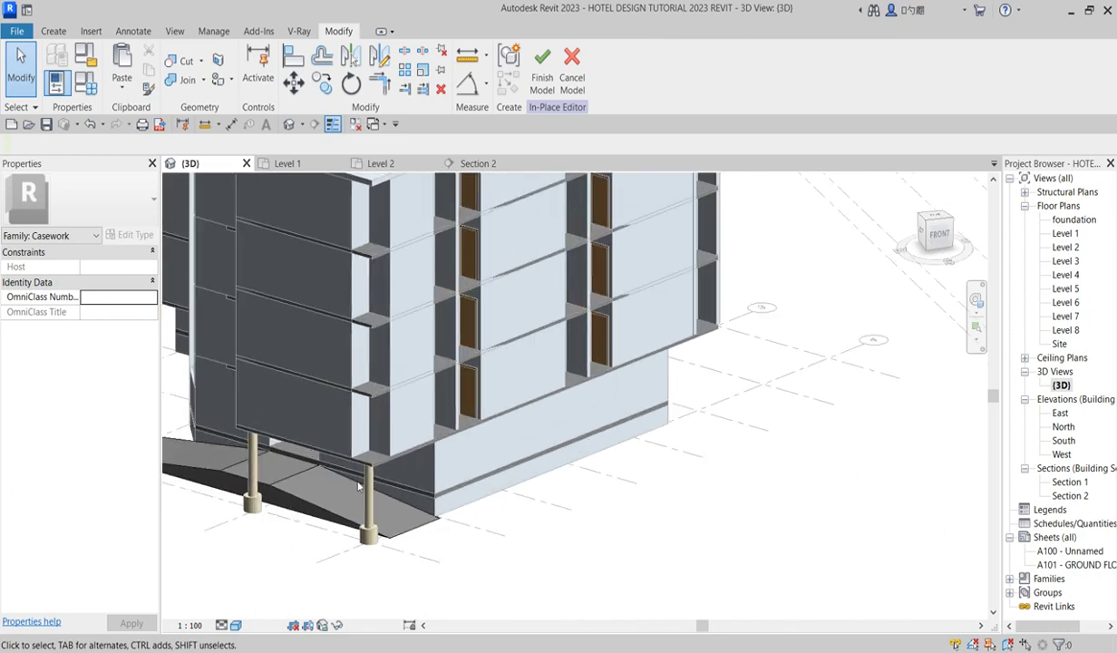
scroll(280, 466, down, 2)
scroll(265, 460, up, 3)
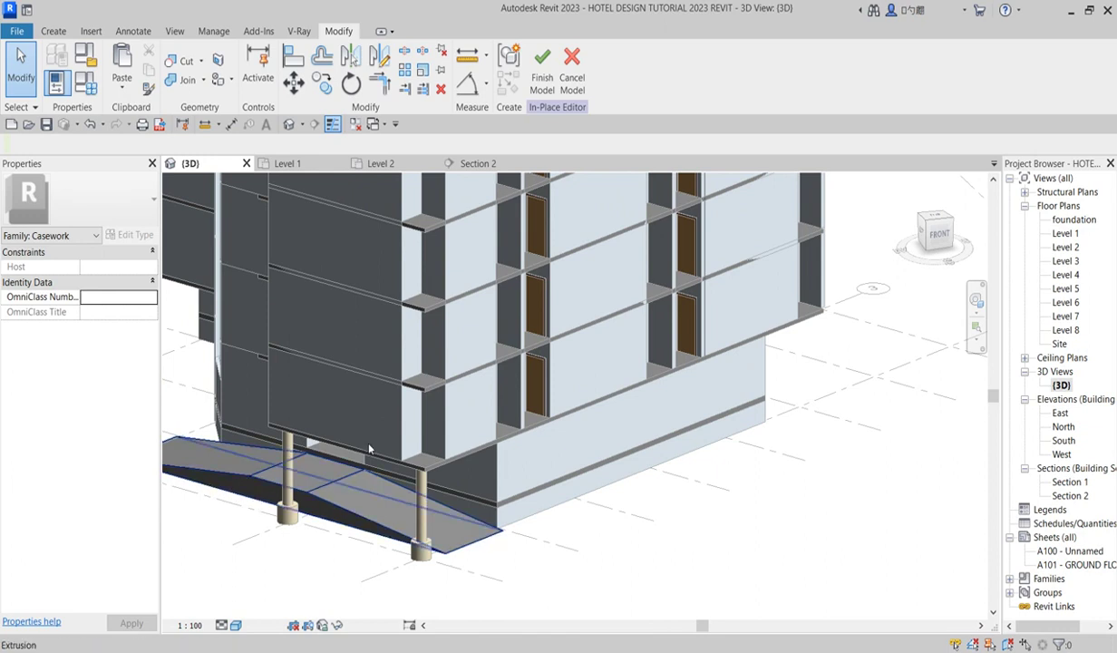
scroll(429, 479, down, 3)
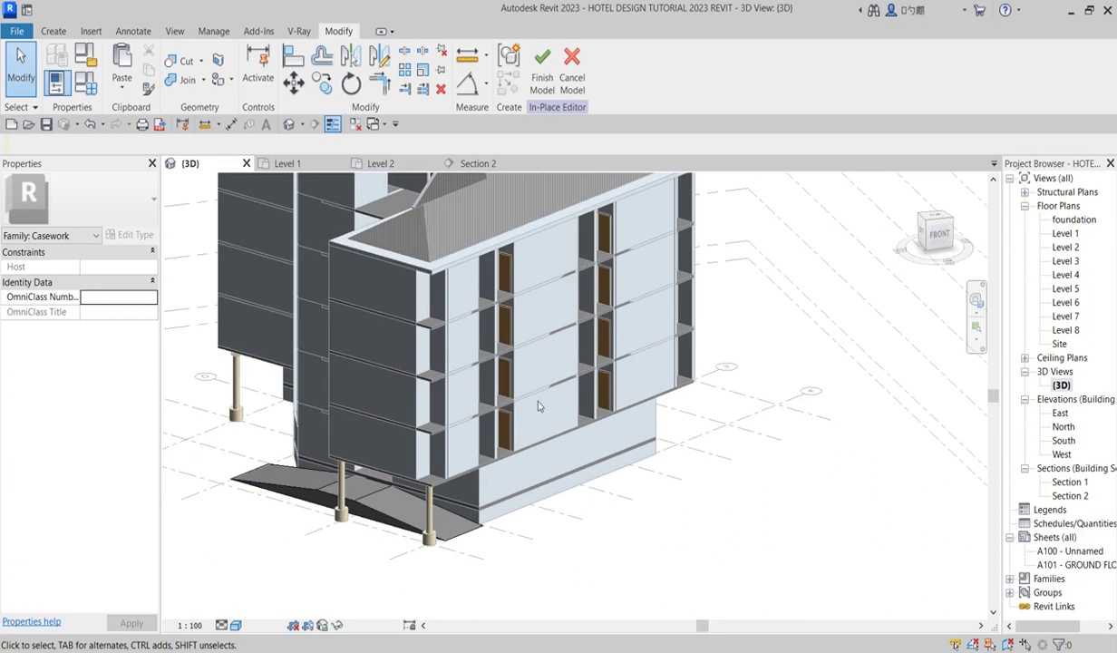
scroll(553, 387, down, 3)
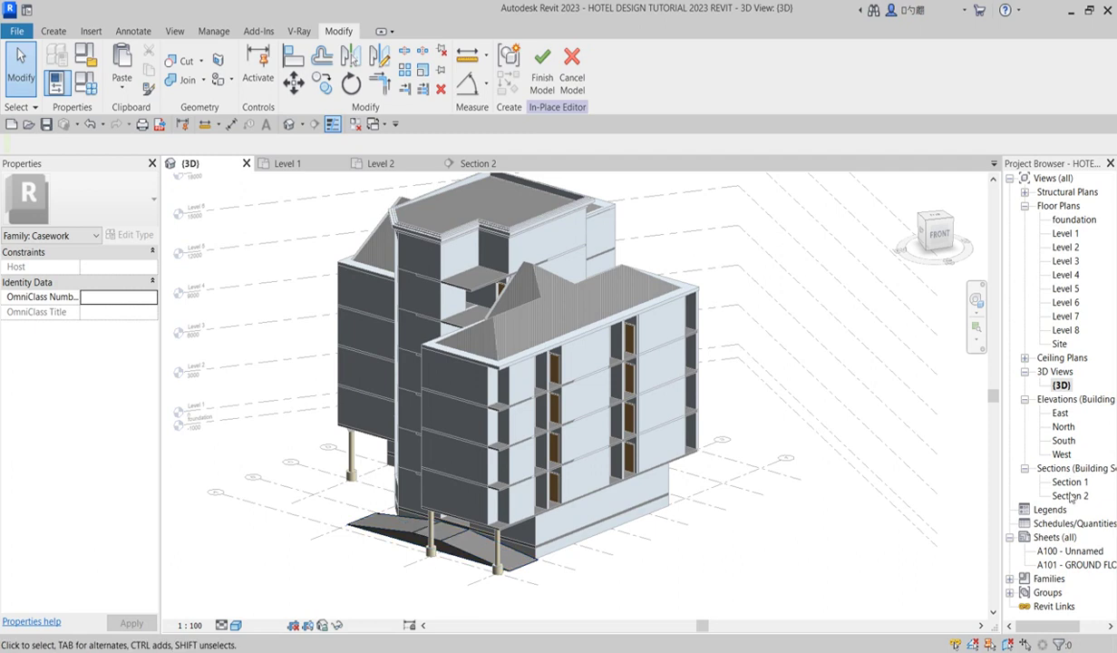
Step: Open the Level 1 floor plan and finish the in-place casework model
double_click(1073, 234)
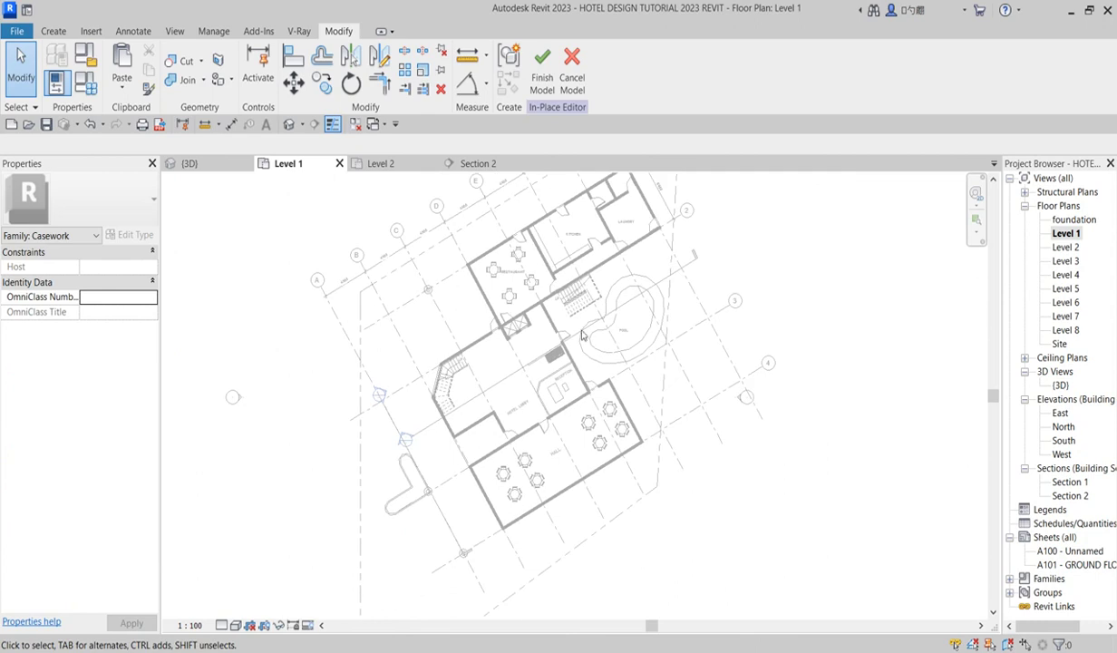
scroll(435, 516, up, 2)
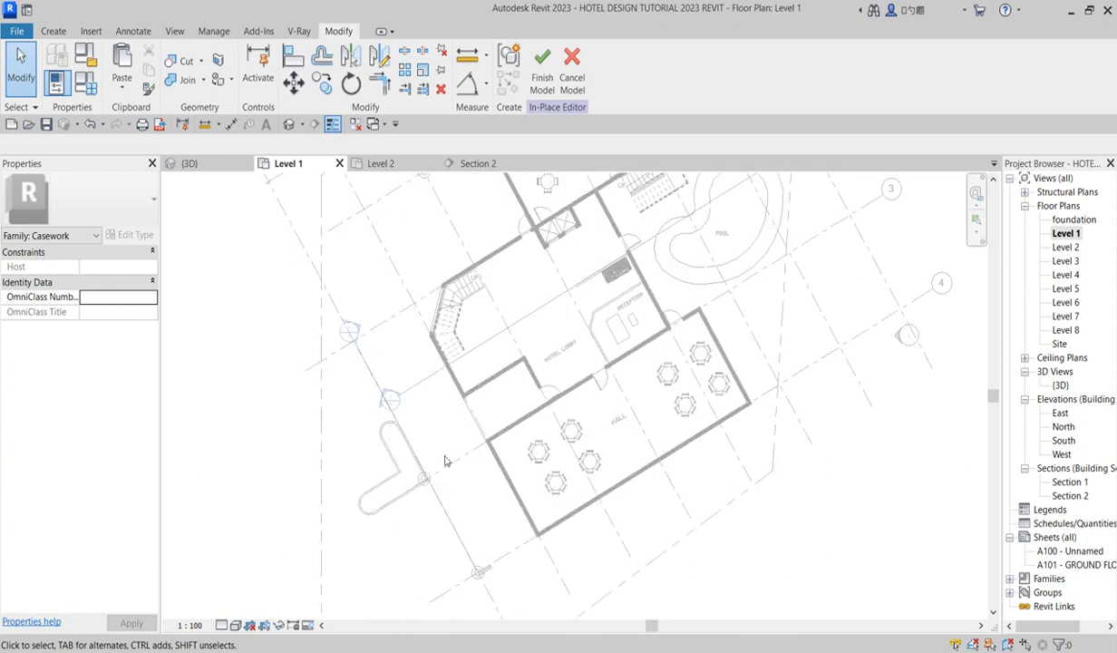
click(535, 78)
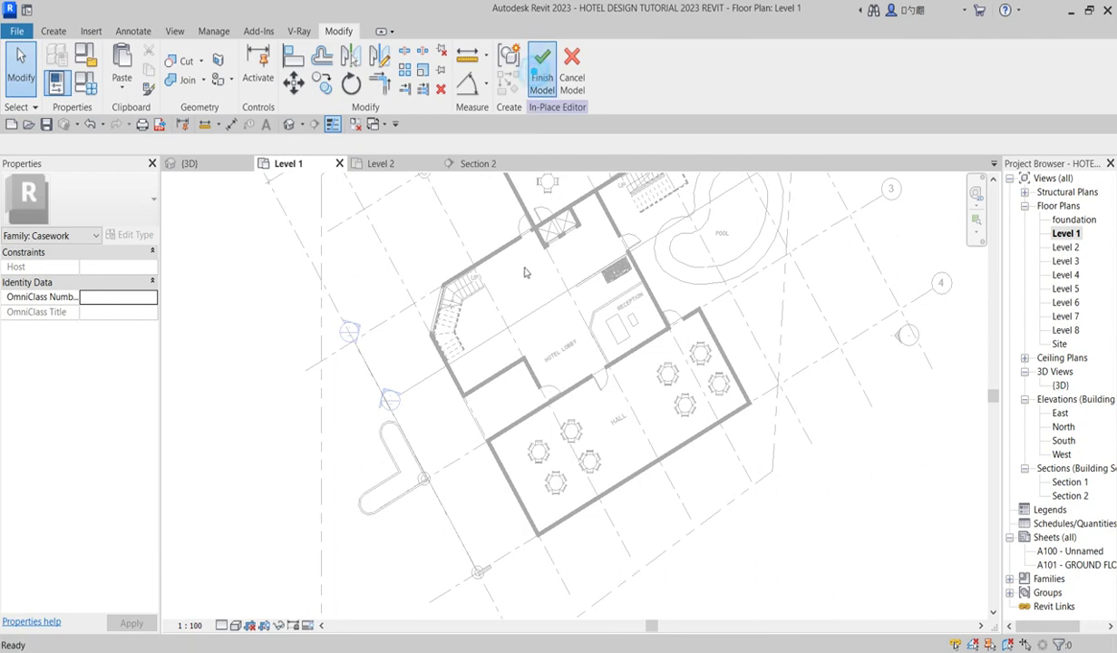
Step: Move the Section 1 line down from the hotel lobby to cut across the entrance and hall, and open its section view
click(534, 314)
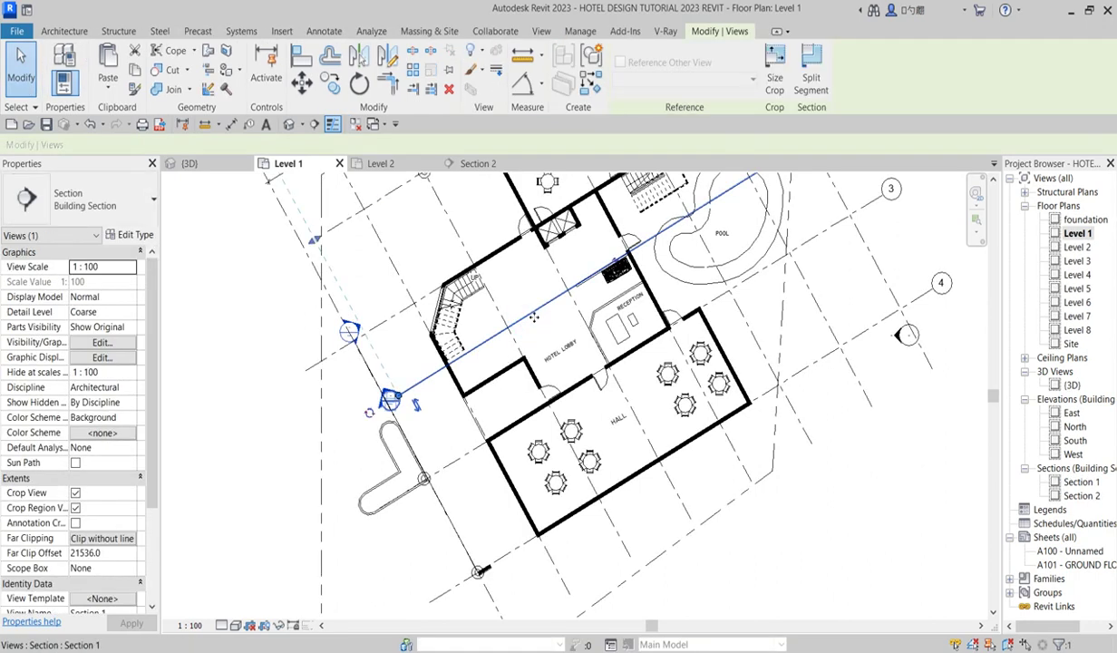
drag(529, 318, 560, 415)
right_click(569, 399)
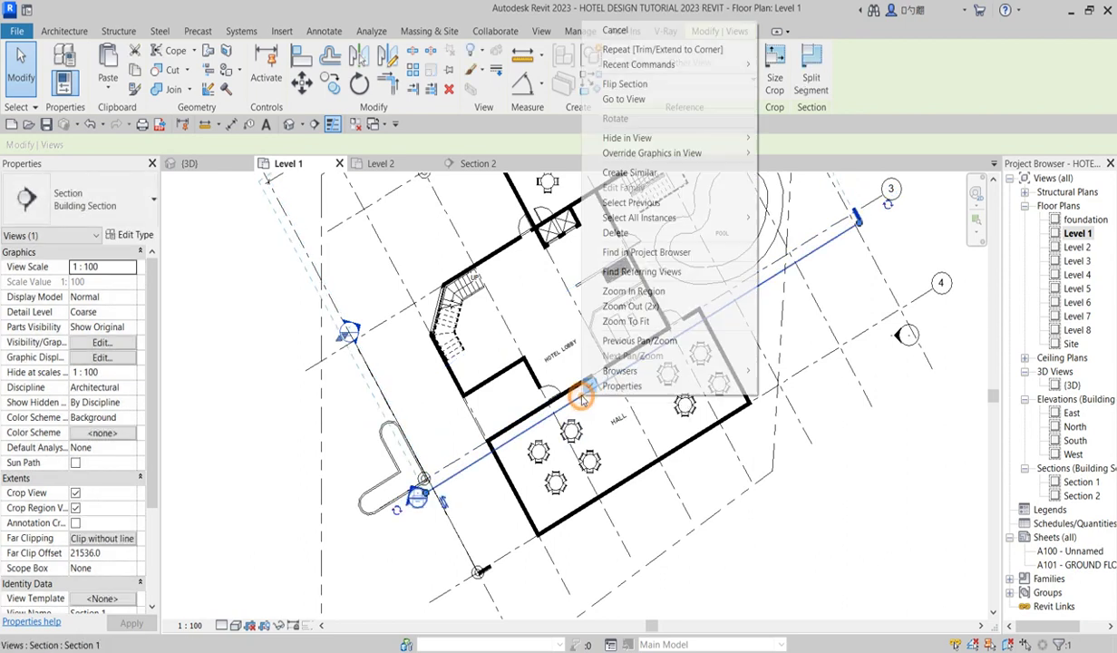
click(624, 99)
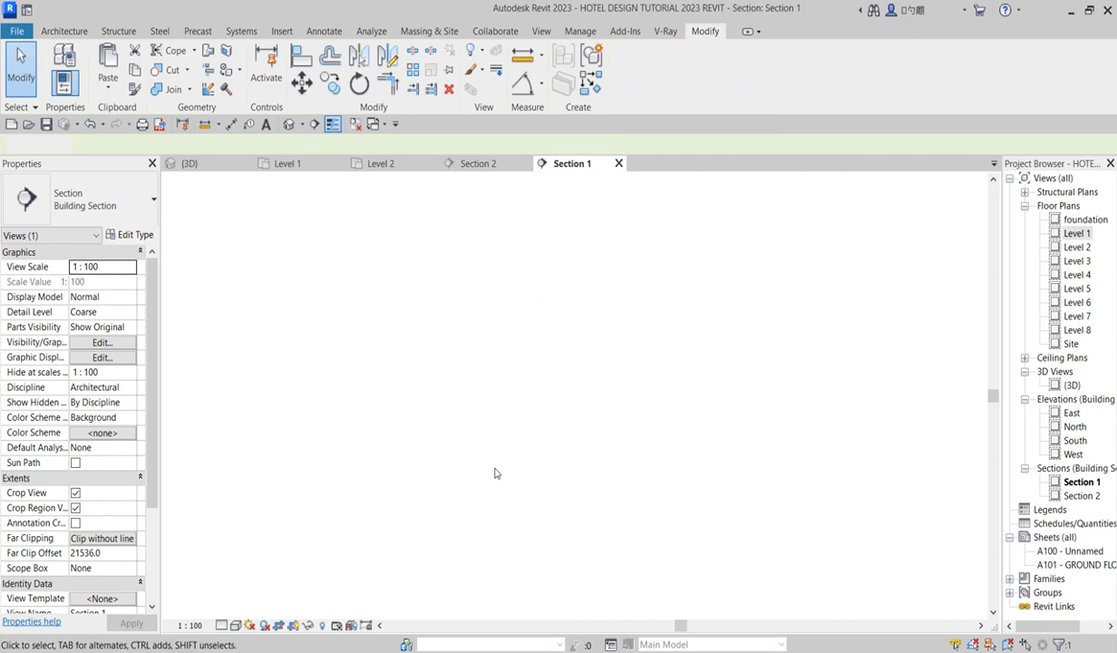
Step: Extend the Section 1 crop region outward past grid A so the outer wall and column fall fully inside it
scroll(402, 555, down, 1)
scroll(399, 551, up, 1)
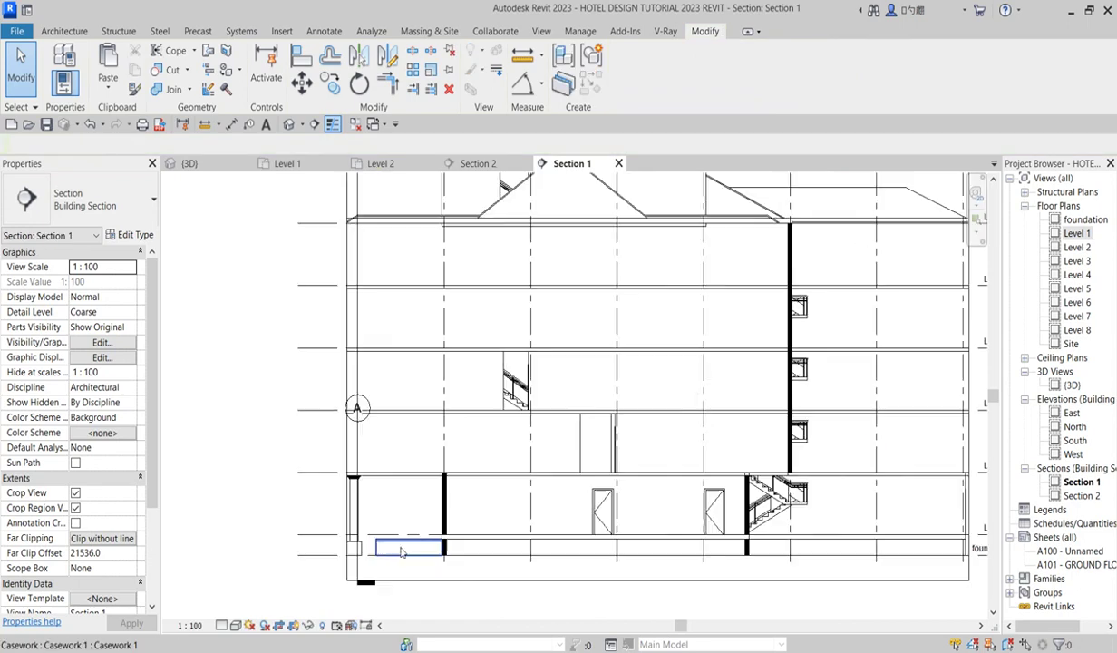
scroll(362, 550, up, 1)
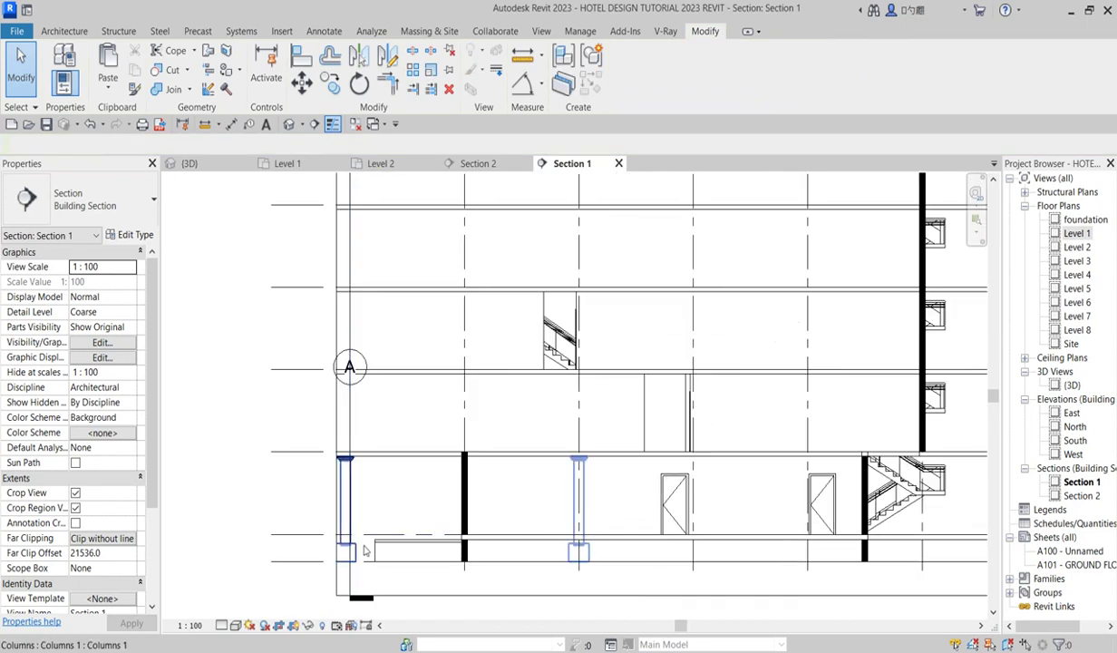
click(337, 263)
drag(336, 252, 186, 242)
click(232, 278)
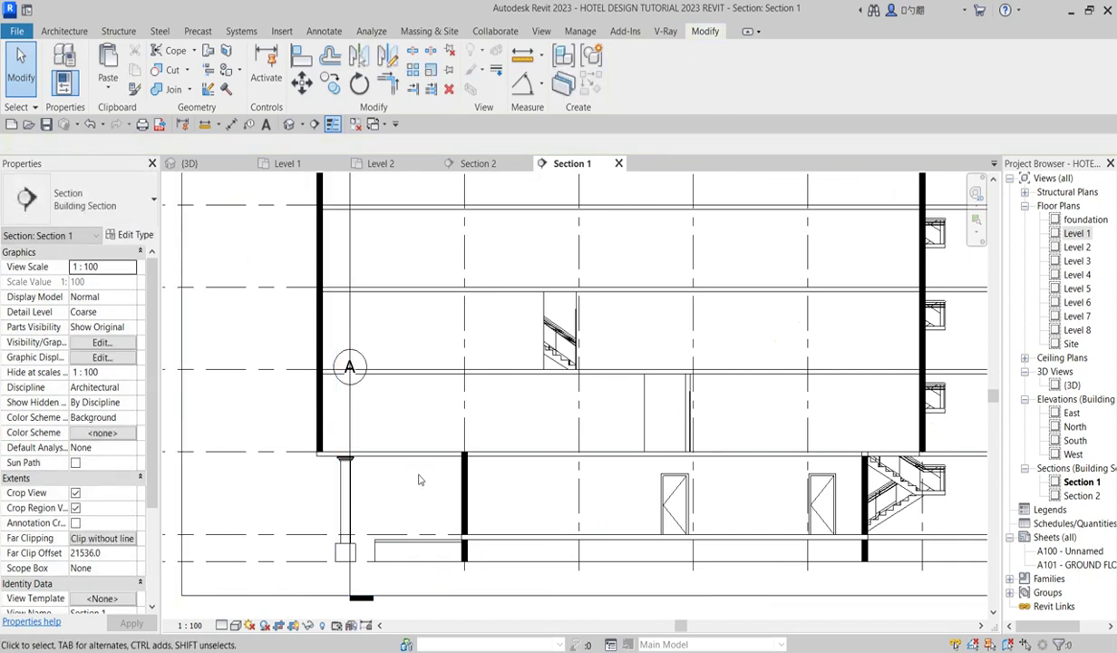
Step: Select the ramp casework in Section 1 and open it for in-place editing
scroll(363, 553, up, 2)
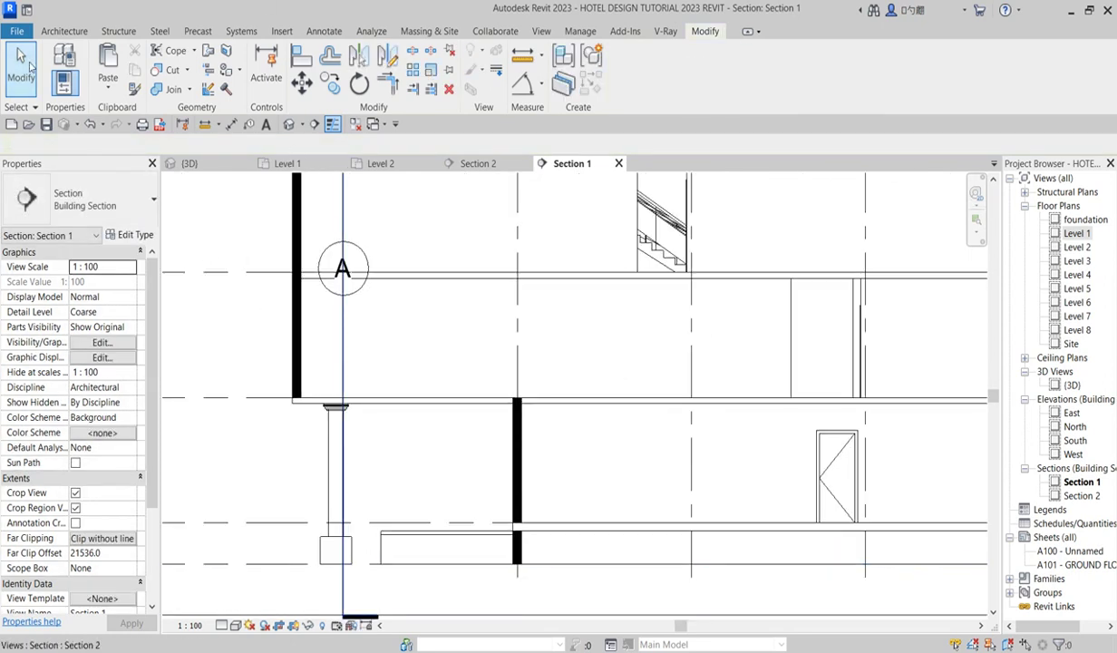
click(379, 534)
click(628, 84)
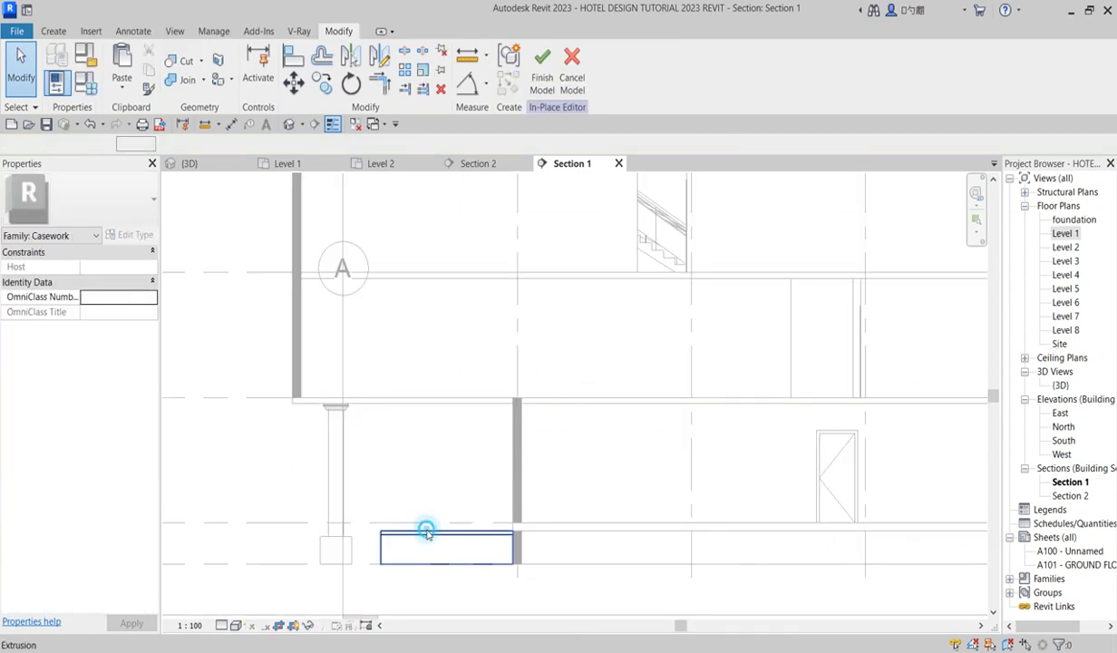
Step: Start a new extrusion in the in-place ramp model and pick the wall as its work plane in Section 1
click(428, 529)
scroll(657, 535, down, 1)
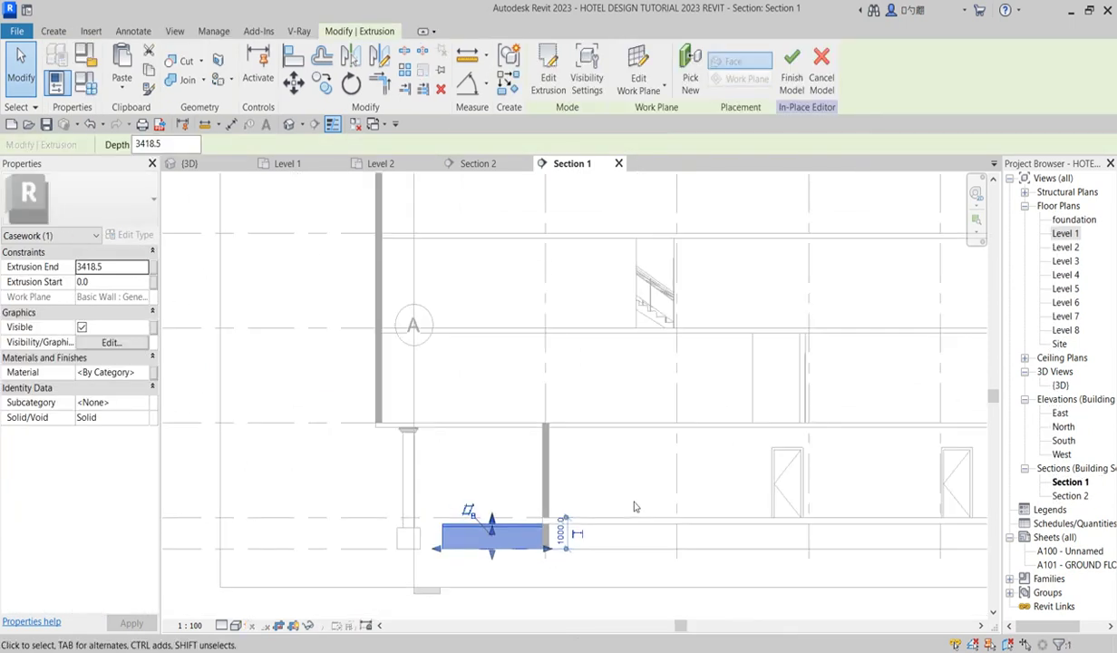
click(511, 87)
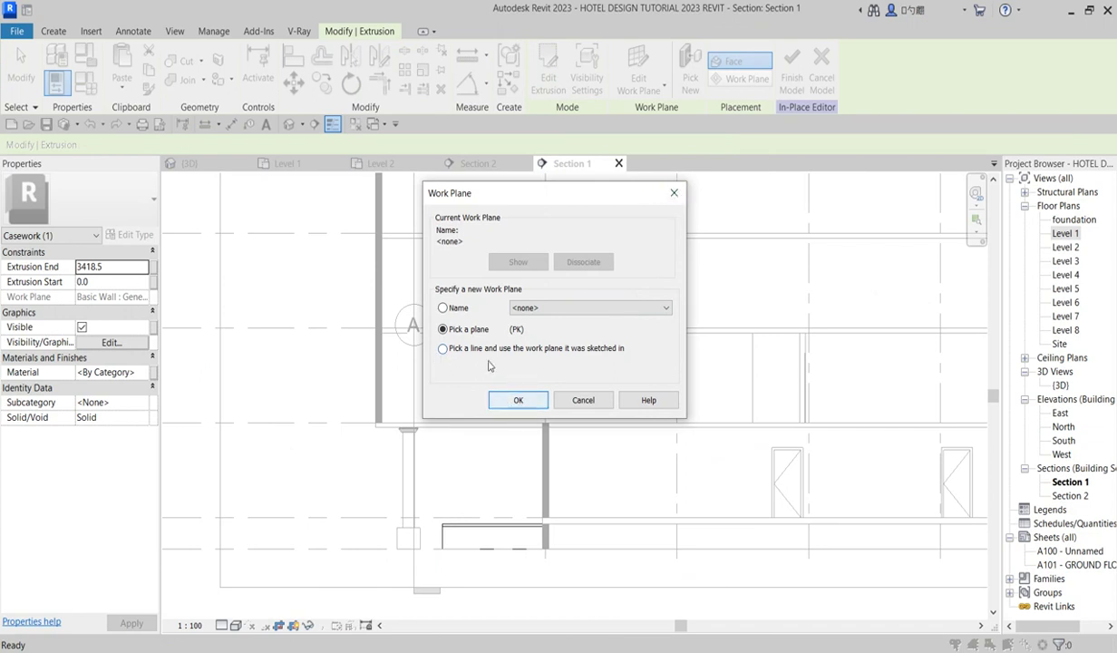
click(517, 400)
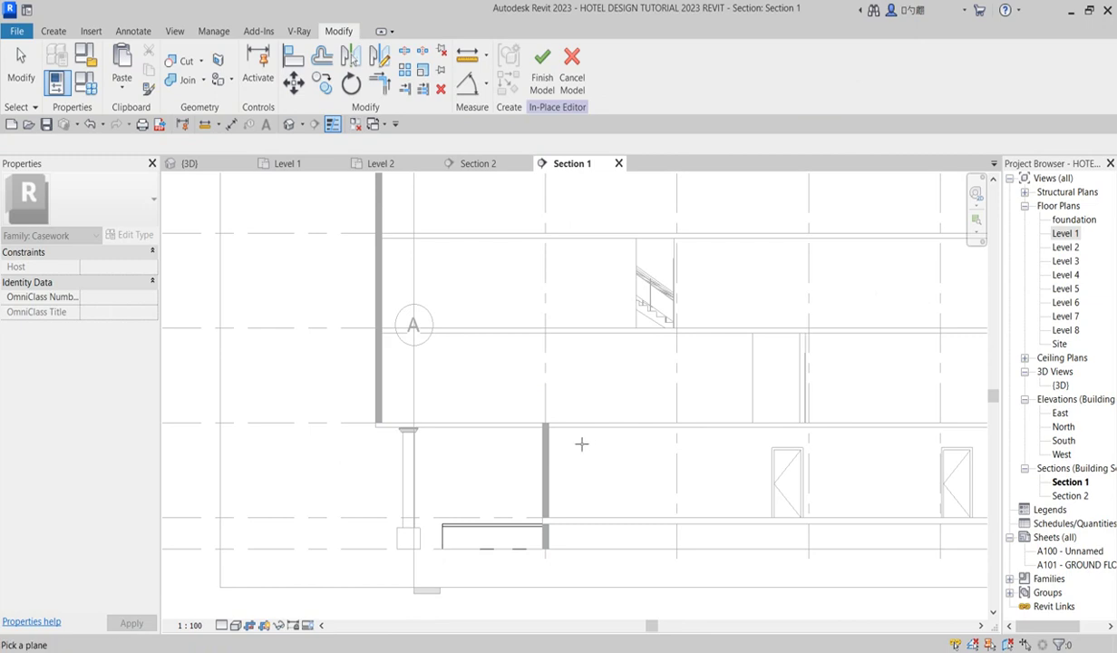
click(593, 550)
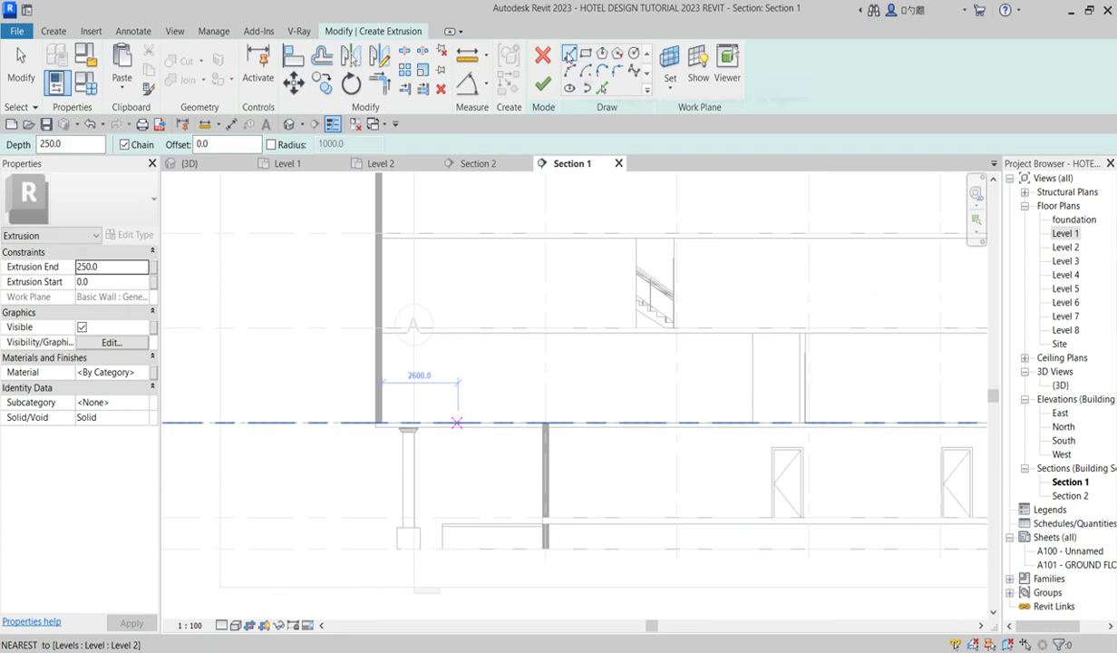
Step: Sketch a horizontal base line along the foundation level from the ramp's lower outer corner to below the column
scroll(430, 539, up, 4)
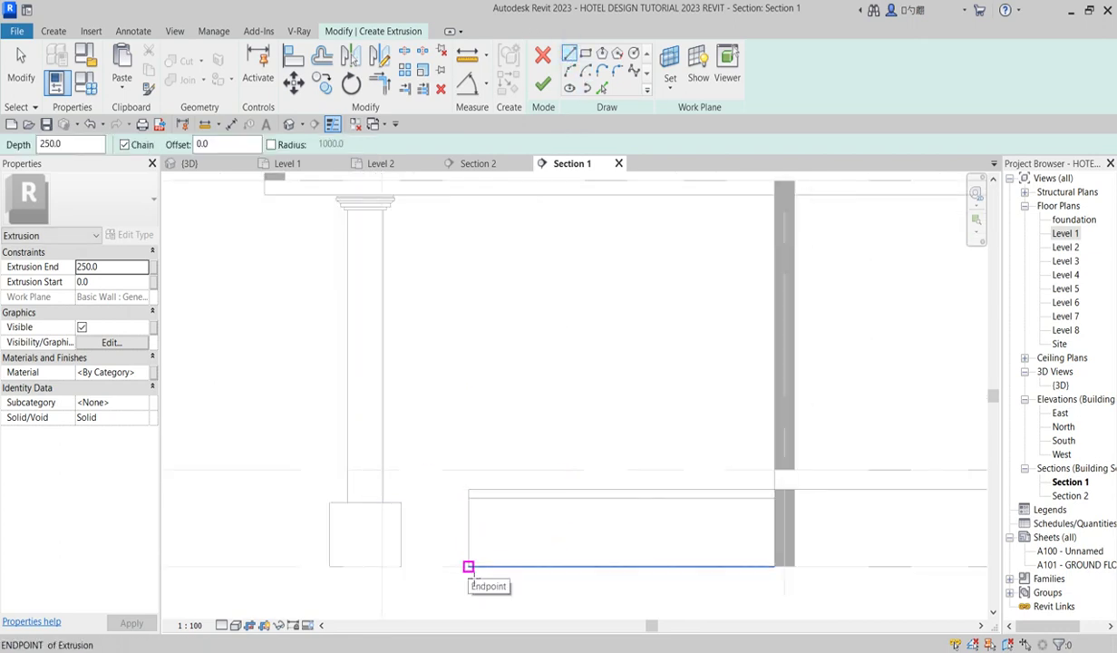
click(469, 567)
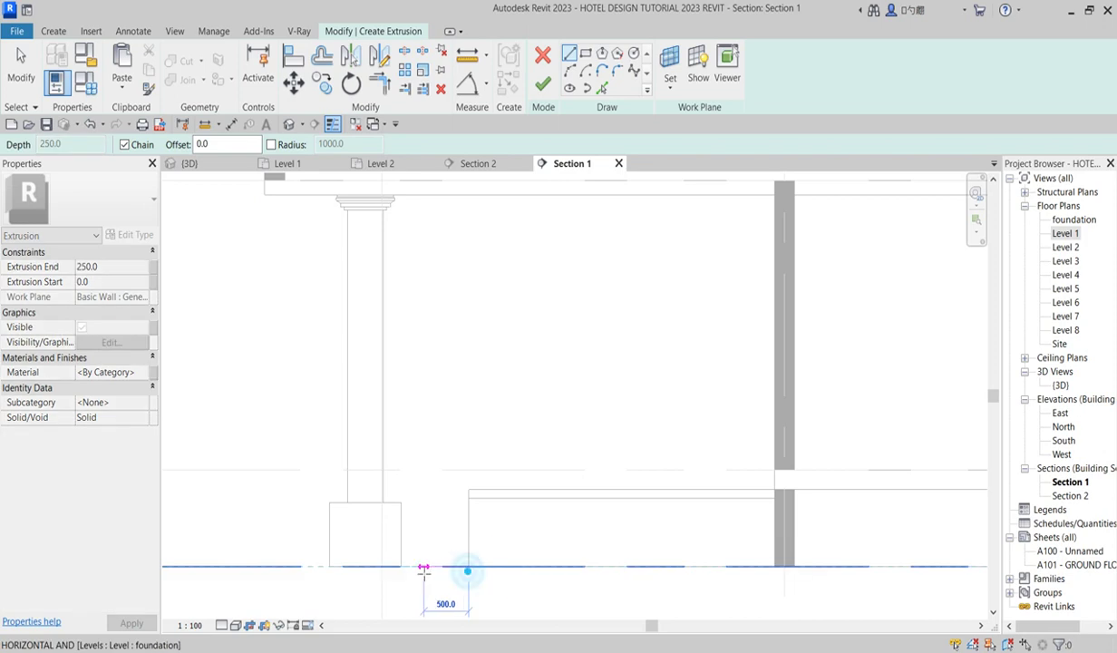
click(343, 567)
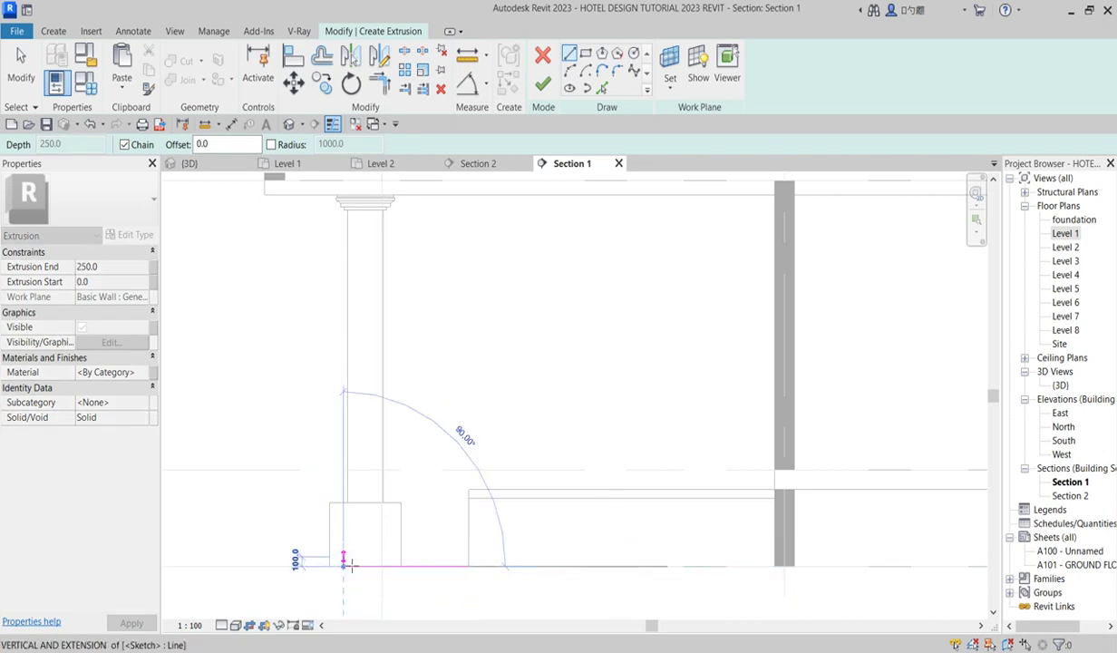
key(Escape)
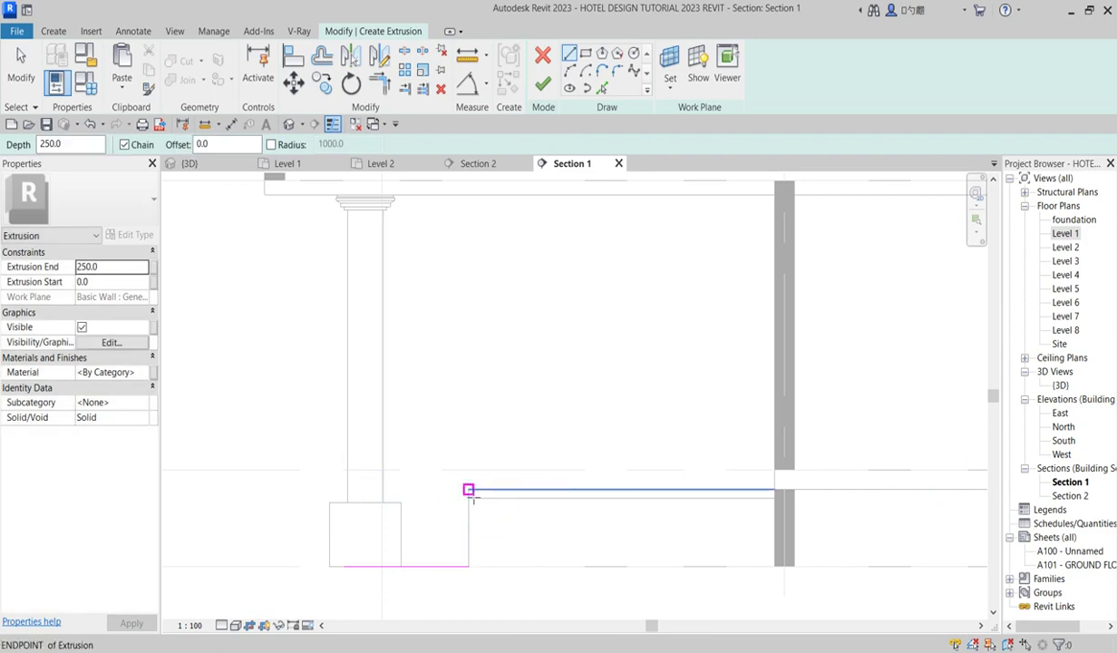
Step: Sketch a short vertical riser line down from the ramp's top outer corner
click(468, 490)
scroll(471, 509, up, 2)
scroll(471, 510, up, 1)
click(472, 509)
key(Escape)
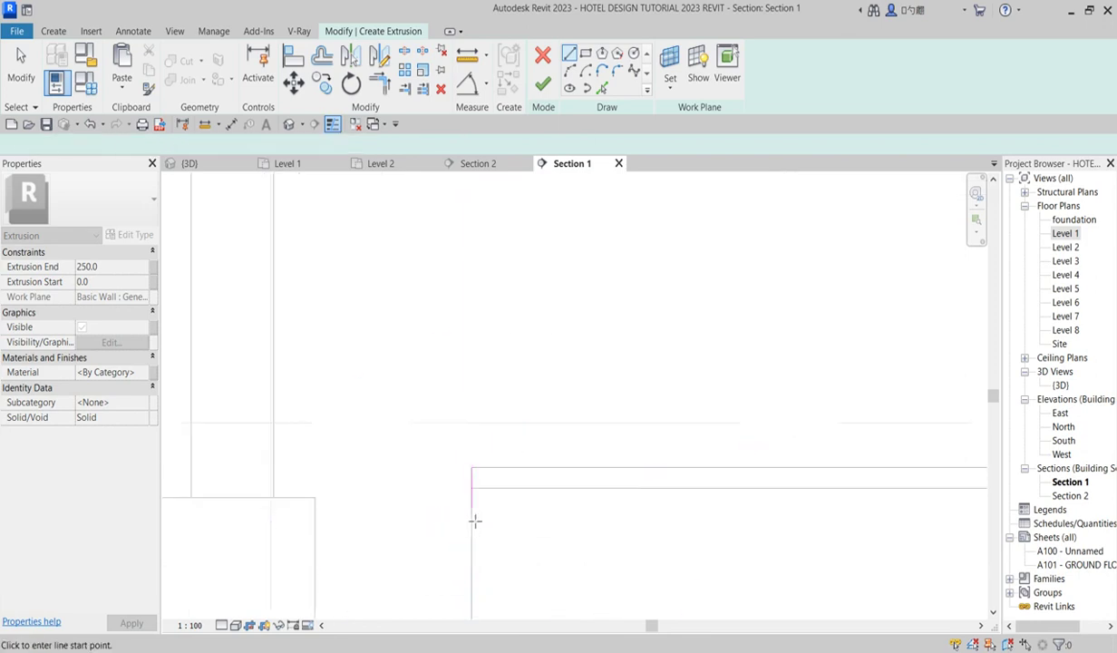
Step: Sketch a 300 mm horizontal tread outward from the riser's lower end, followed by a 180 mm riser down
click(471, 507)
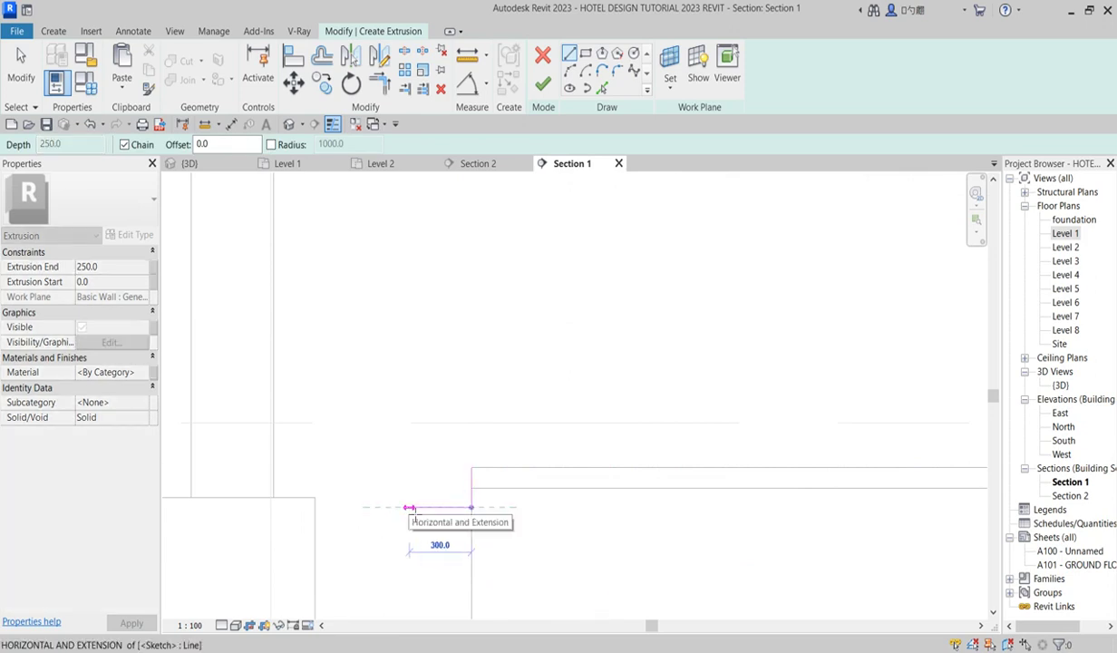
click(410, 508)
text(180)
key(Return)
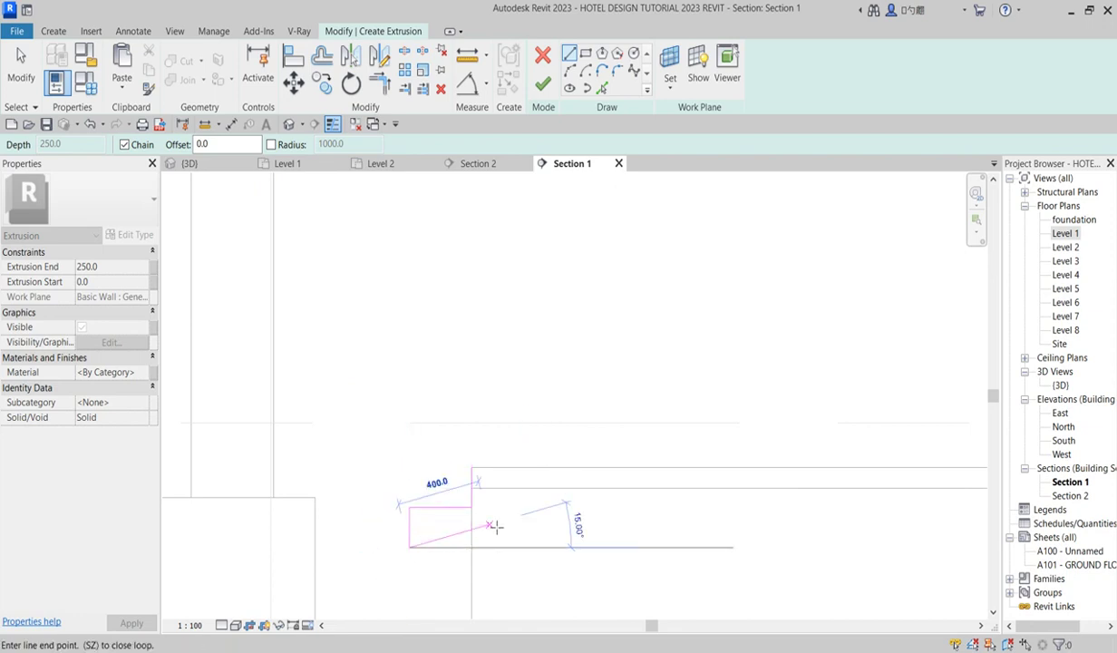
key(Escape)
key(Escape)
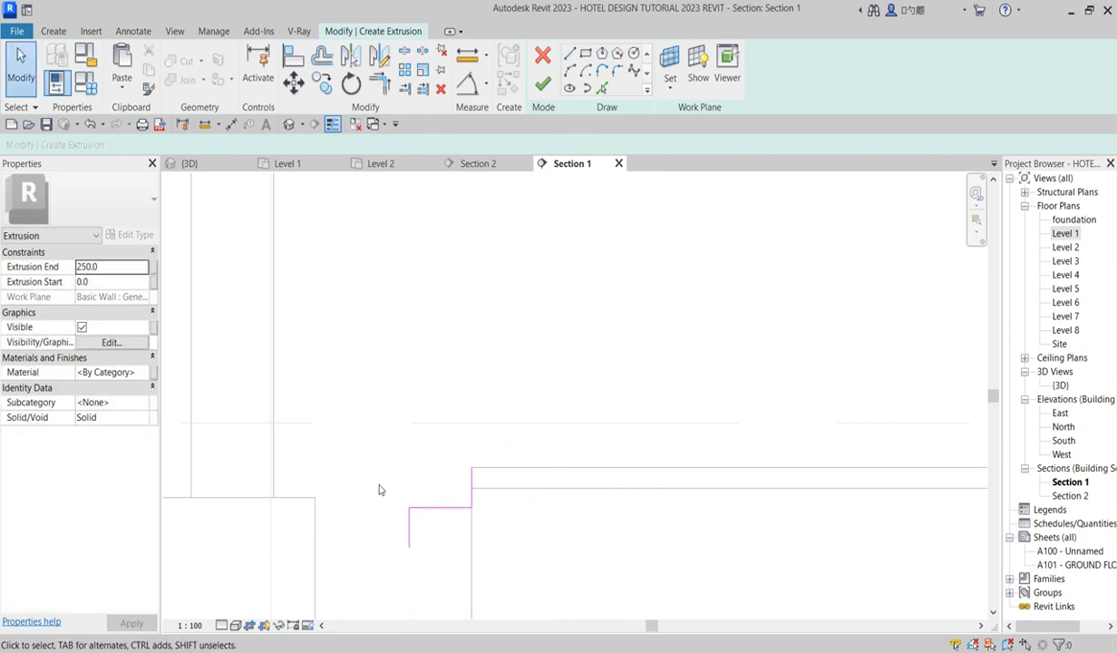
Step: Copy the tread and riser pair three times end to end down to the base line using multiple copy
drag(369, 486, 509, 592)
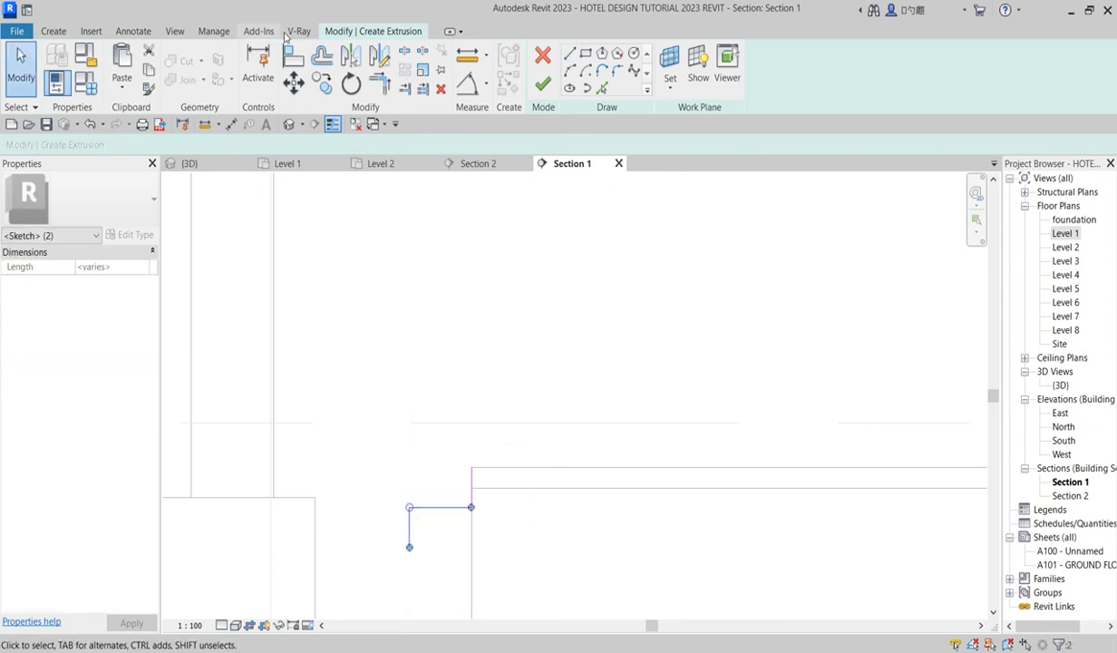
click(322, 83)
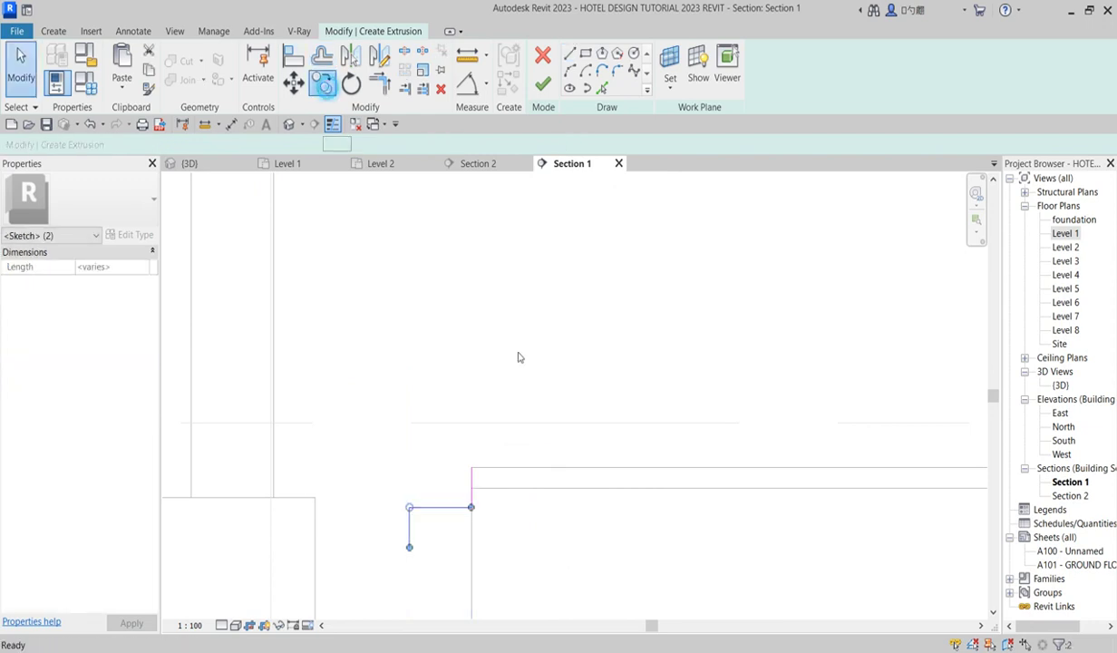
click(470, 506)
click(408, 547)
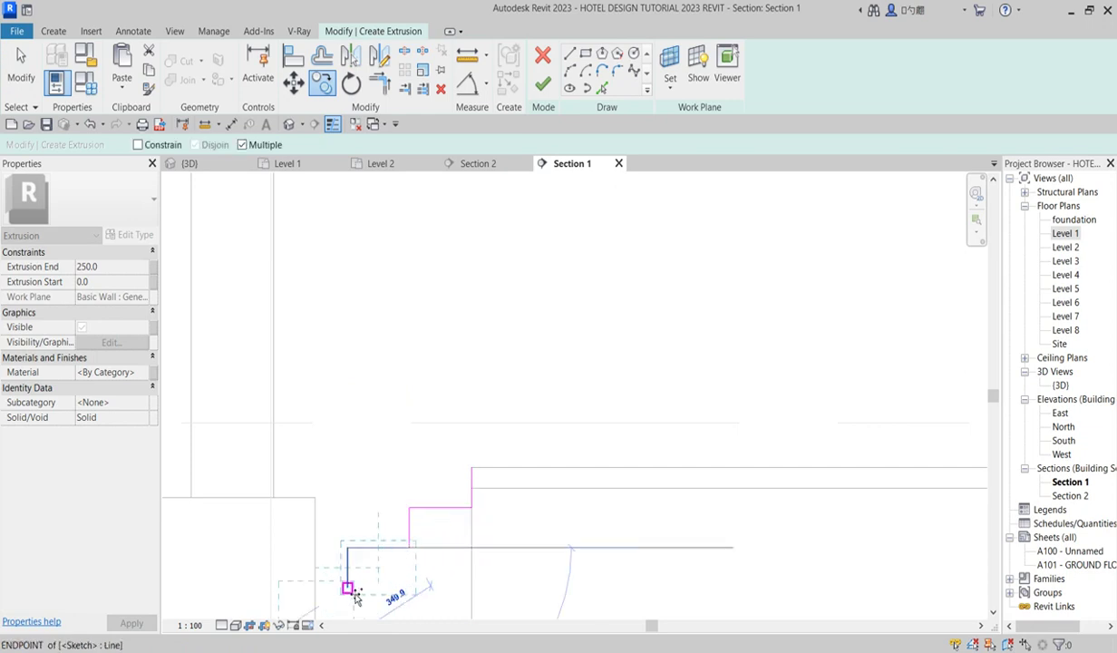
scroll(469, 524, down, 2)
click(409, 534)
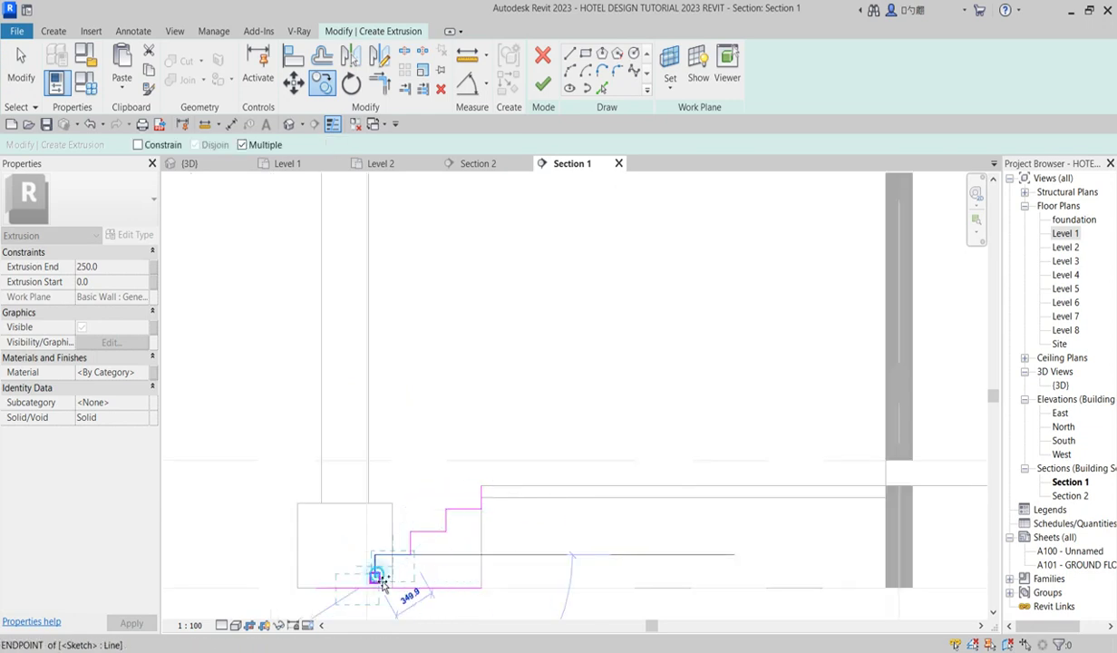
click(418, 588)
key(Escape)
Step: Trim and extend the uppermost riser line into the profile's back edge, joining the top tread to the base line
key(t)
key(r)
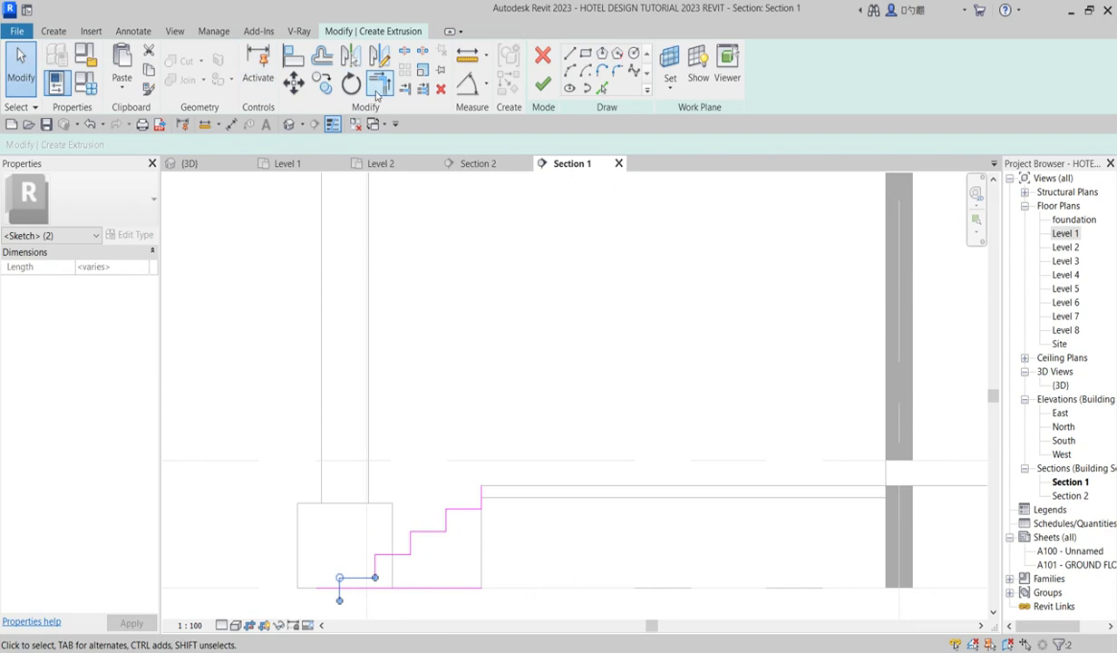
click(462, 508)
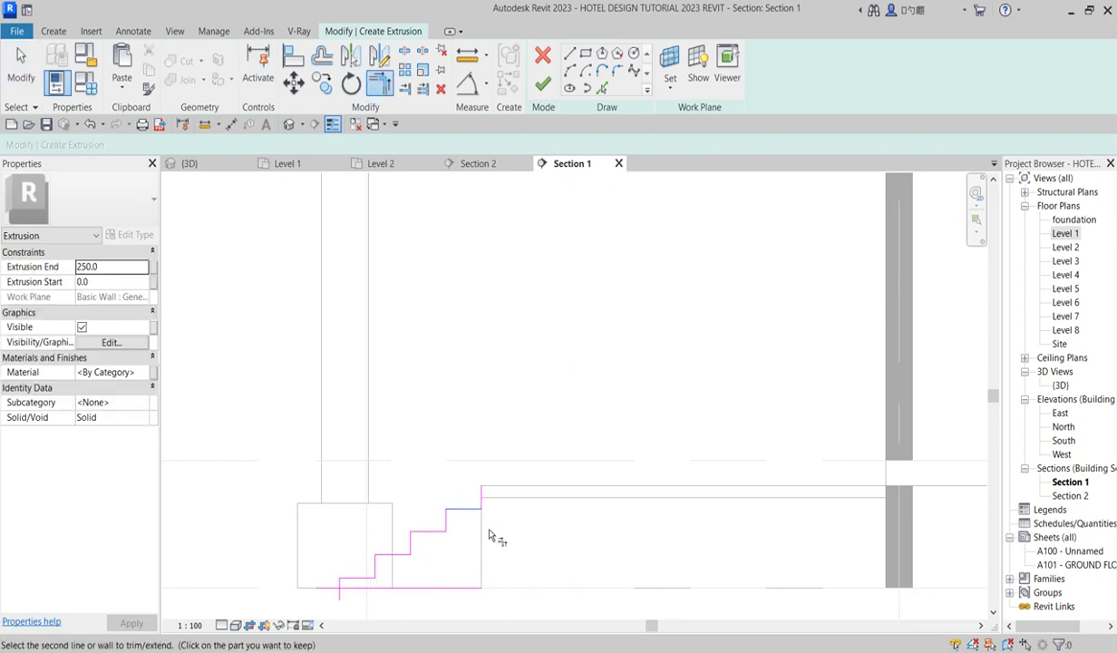
click(483, 491)
click(463, 586)
click(469, 510)
click(482, 536)
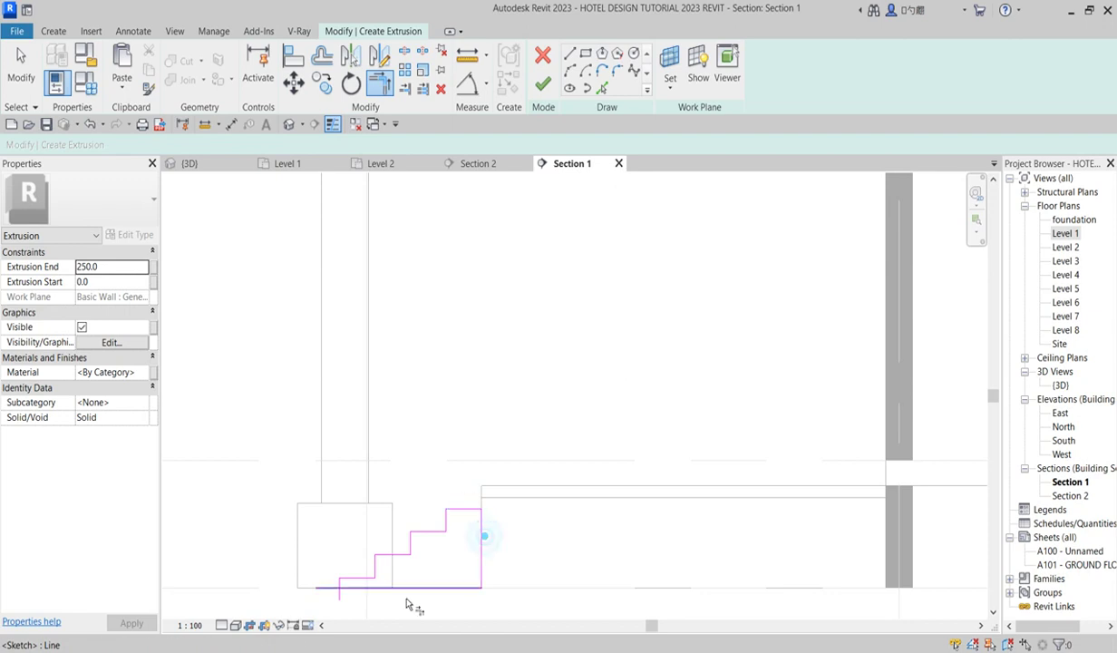
Step: Trim the lowest riser and the base line to a corner and finish the stepped extrusion sketch
scroll(340, 584, down, 1)
scroll(340, 584, up, 2)
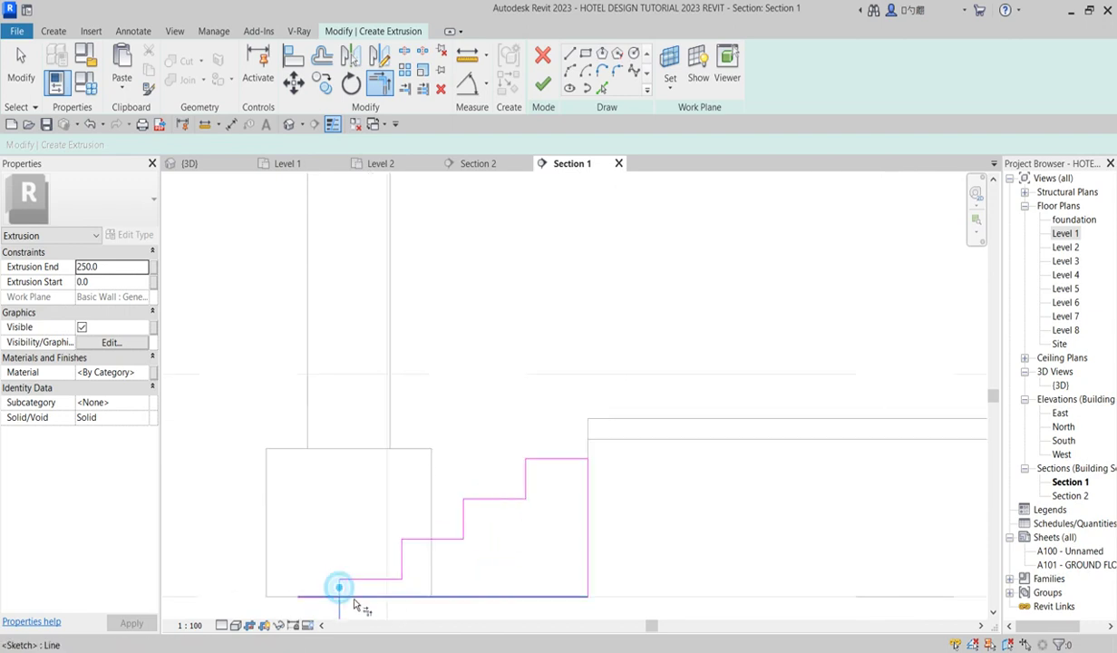
scroll(378, 530, down, 2)
click(544, 89)
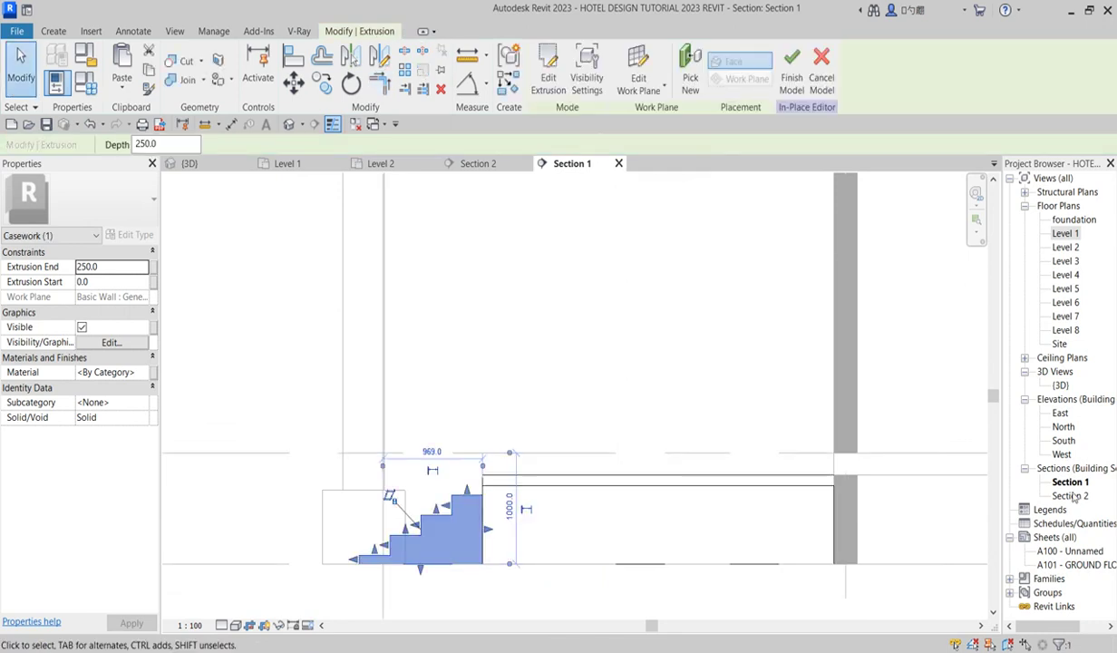
Step: Stretch the step extrusion along the ramp's front to a depth of 3000 mm in the 3D view
double_click(1061, 385)
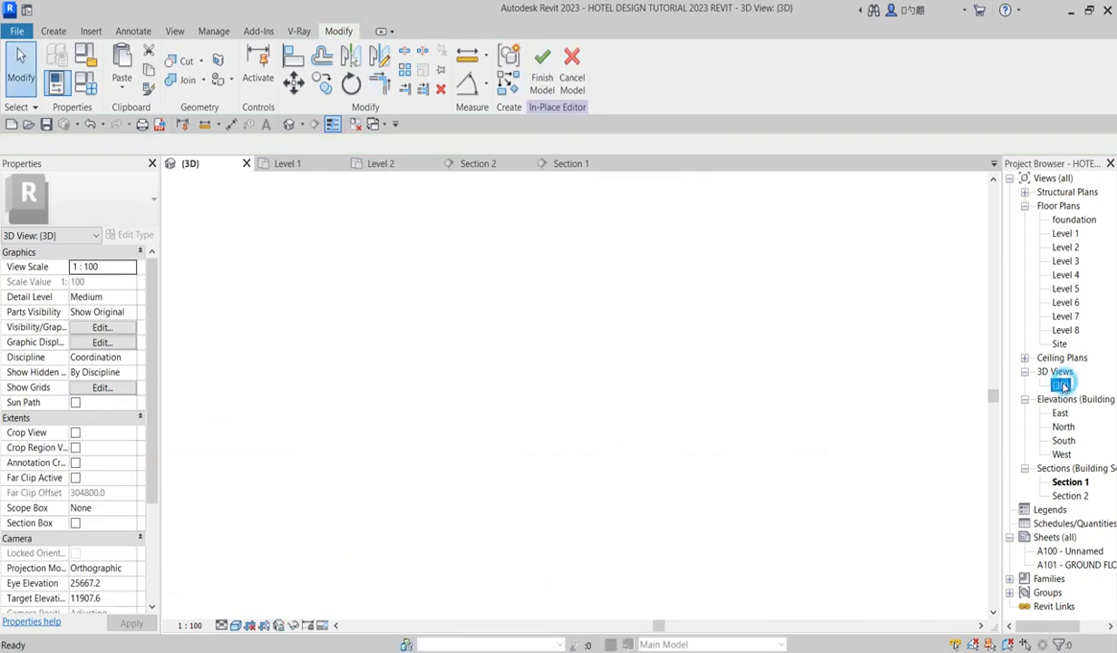
scroll(492, 549, up, 8)
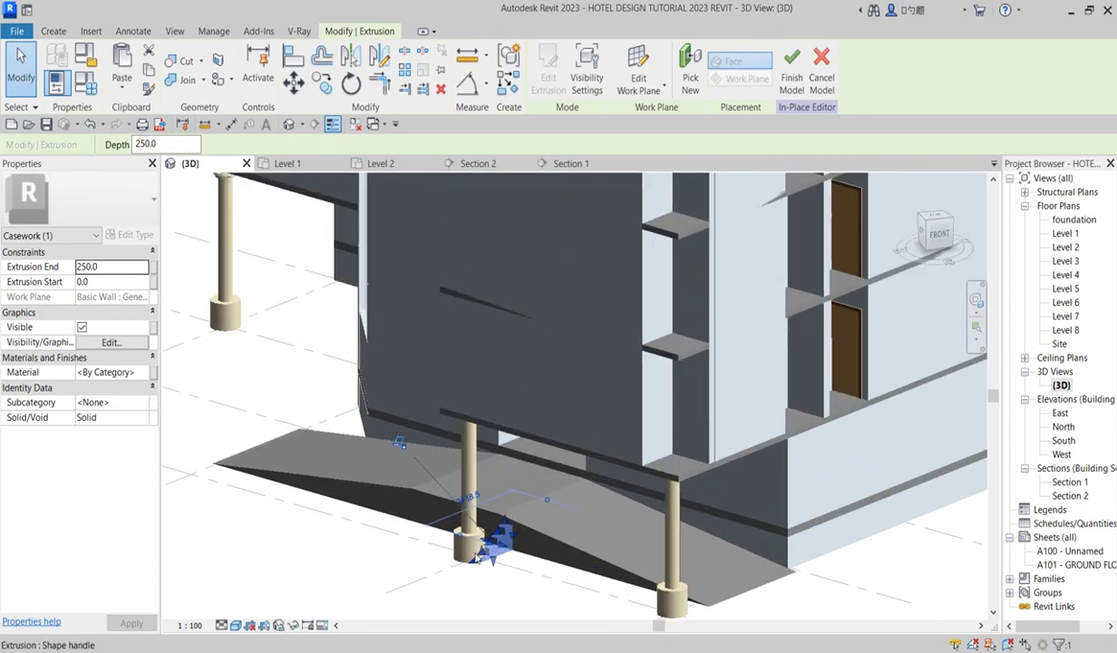
scroll(490, 544, up, 3)
drag(524, 524, 174, 350)
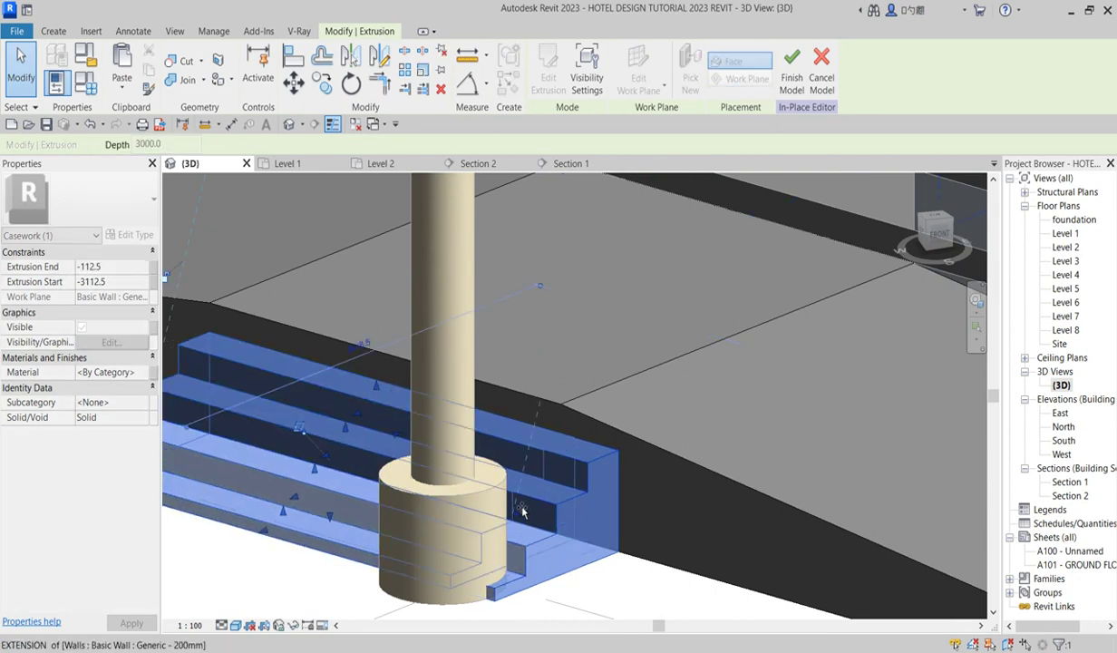
key(Escape)
scroll(544, 515, down, 6)
shift+middle_drag(544, 514, 581, 458)
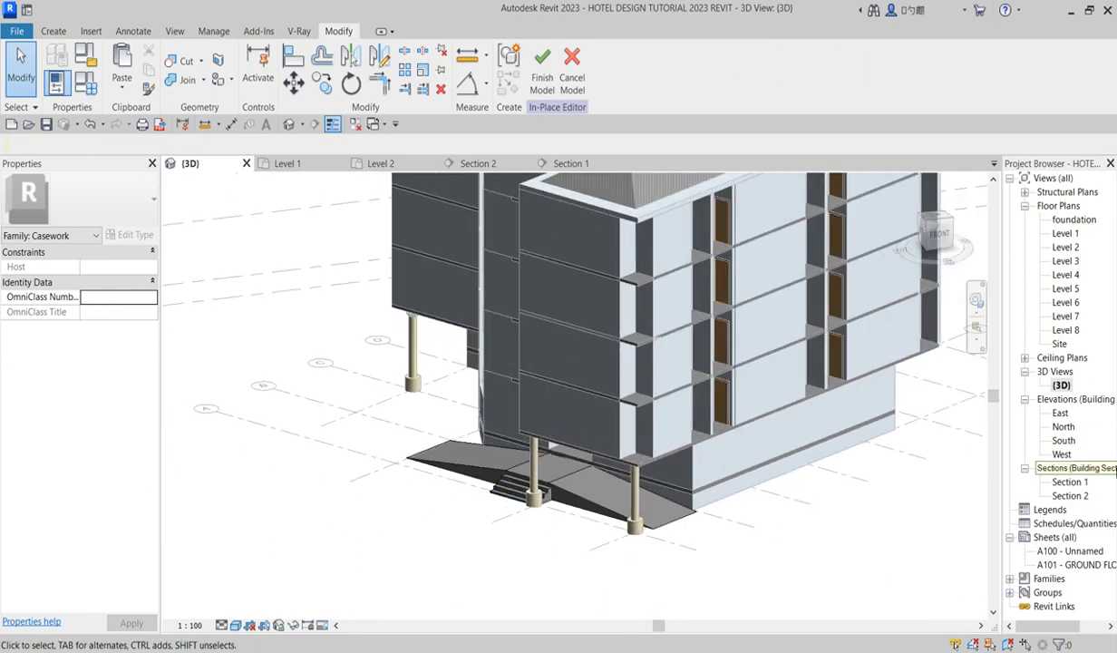
Step: Check the entrance steps in the South and West elevations, and finish the in-place model
double_click(1064, 440)
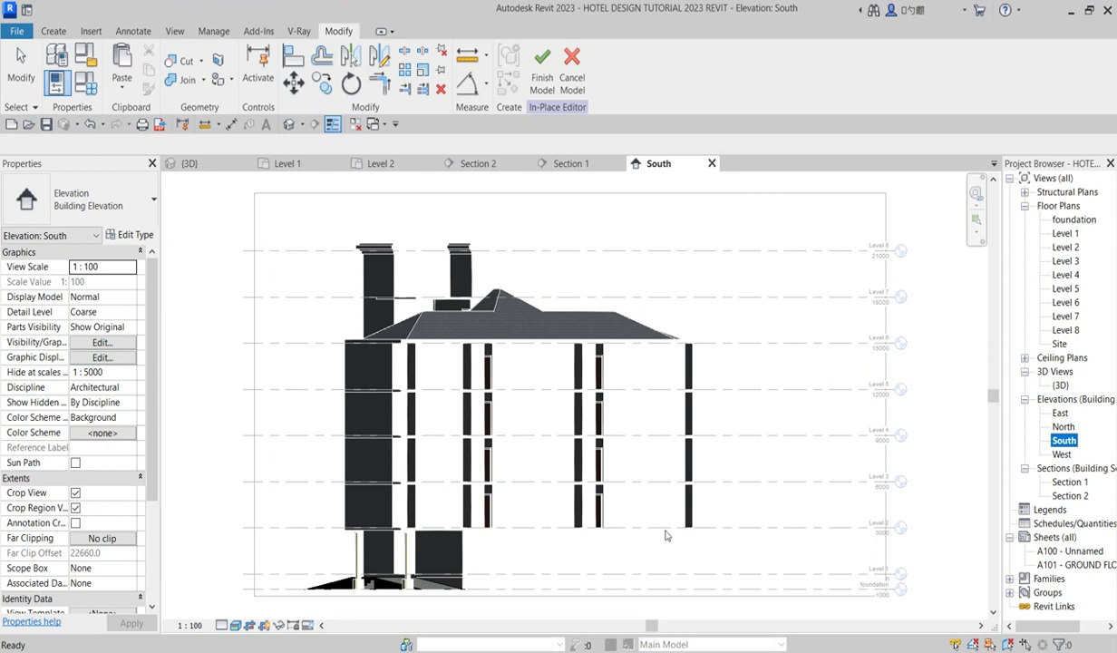
double_click(1061, 454)
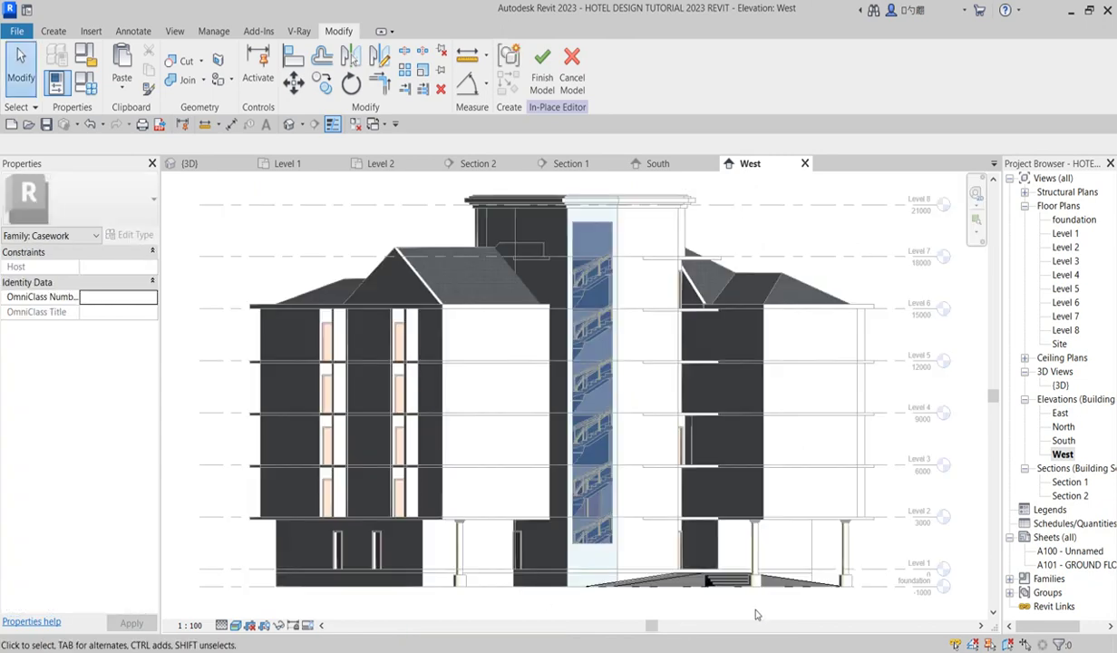
scroll(716, 582, up, 5)
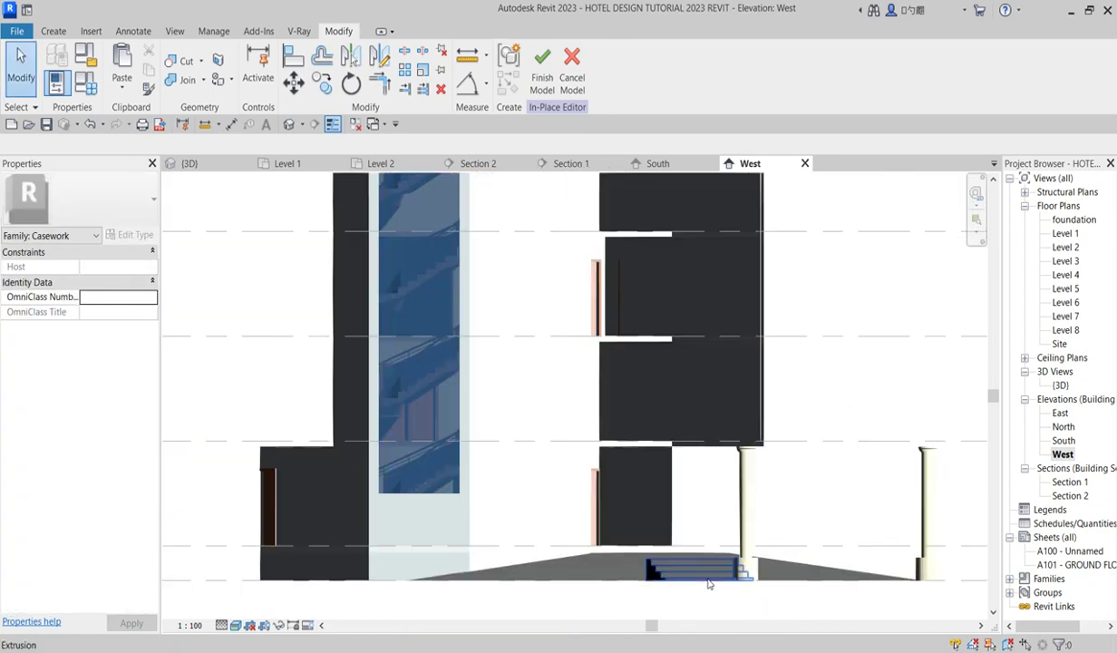
scroll(709, 584, down, 6)
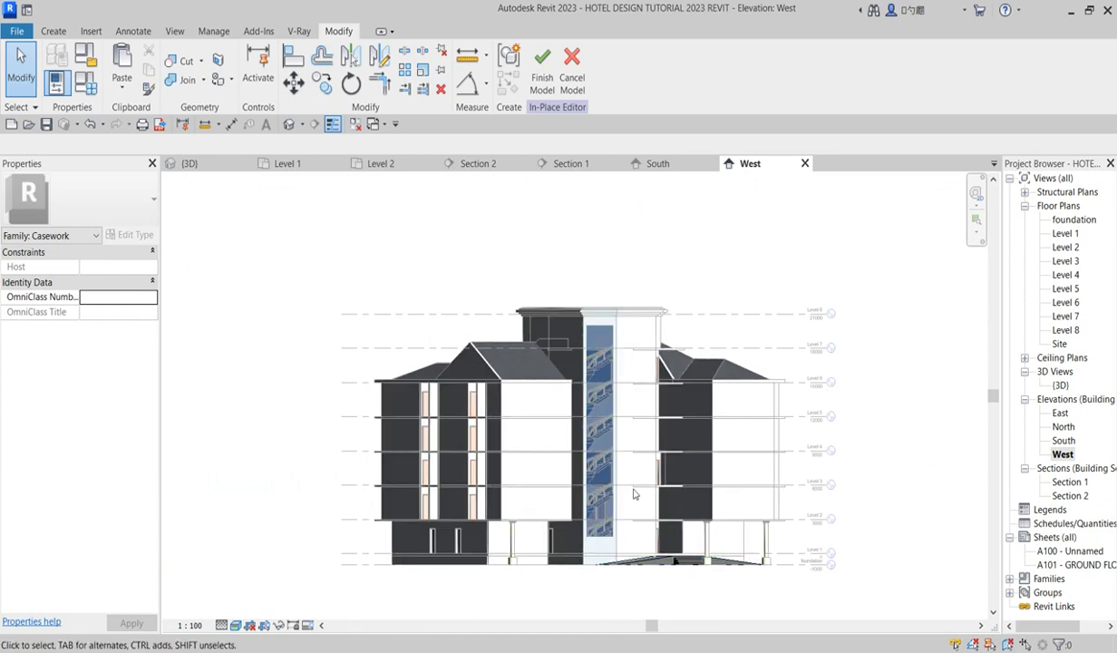
click(543, 63)
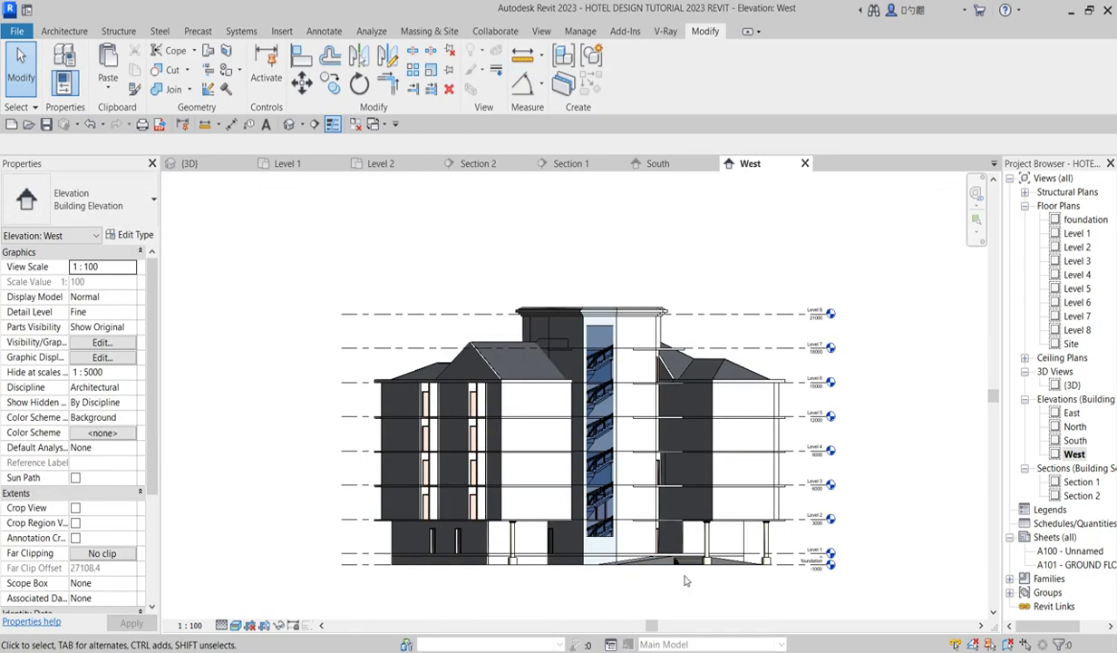
Step: Move the restaurant door on the Level 1 plan along its wall, clear of the elevator shafts toward the pool stair
double_click(1077, 233)
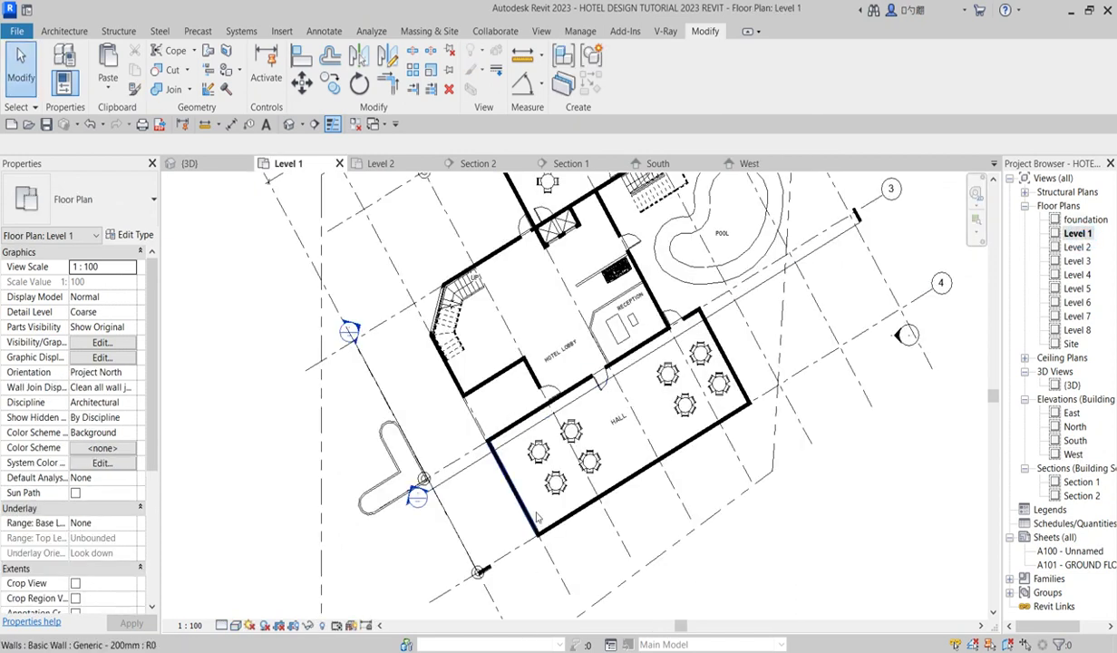
scroll(539, 564, down, 2)
scroll(549, 264, up, 1)
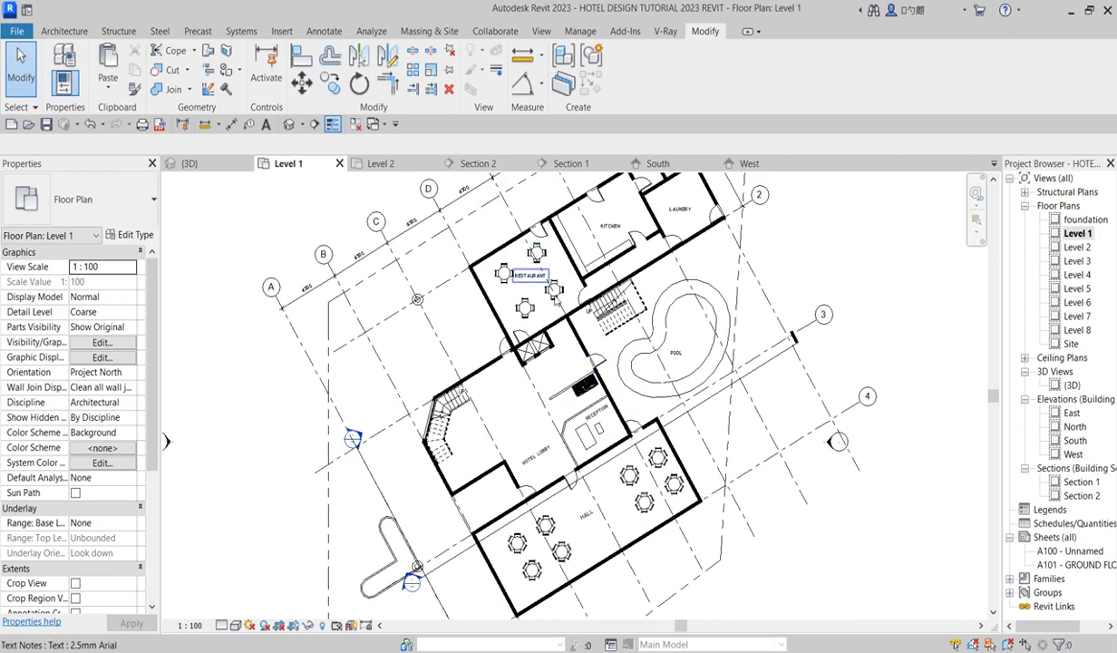
scroll(530, 333, up, 4)
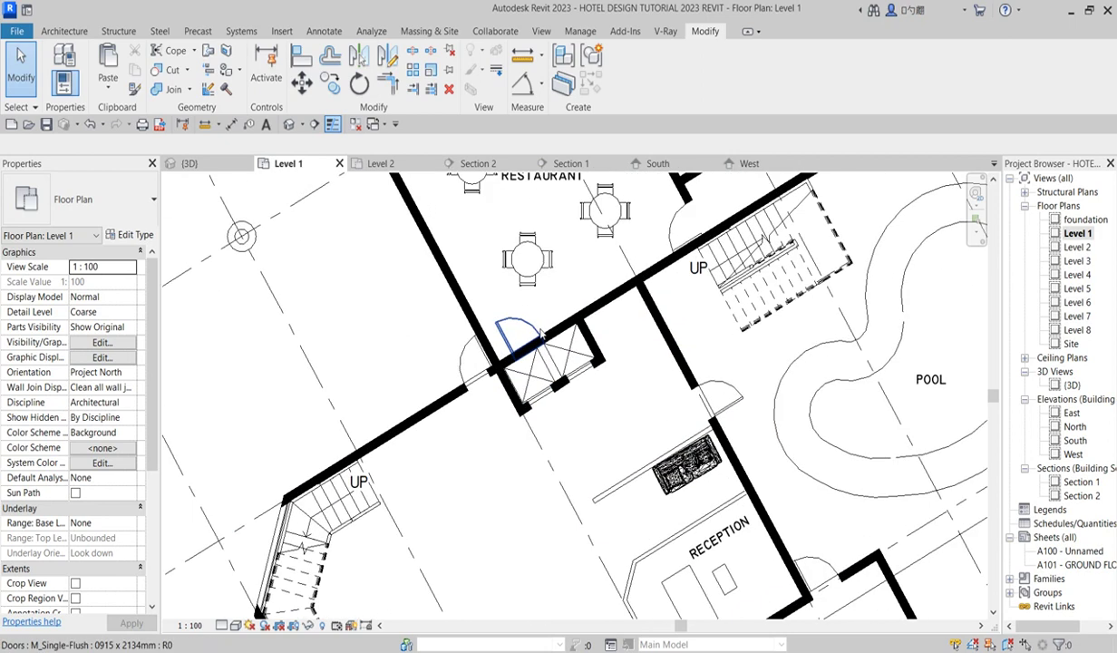
click(542, 336)
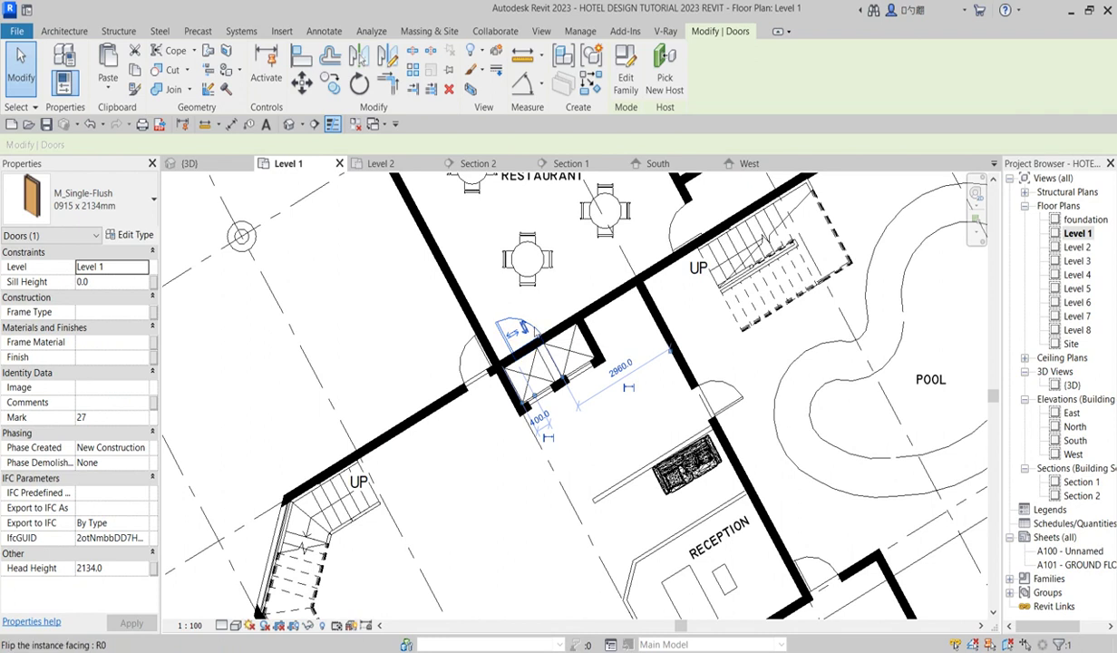
drag(541, 334, 589, 319)
click(554, 297)
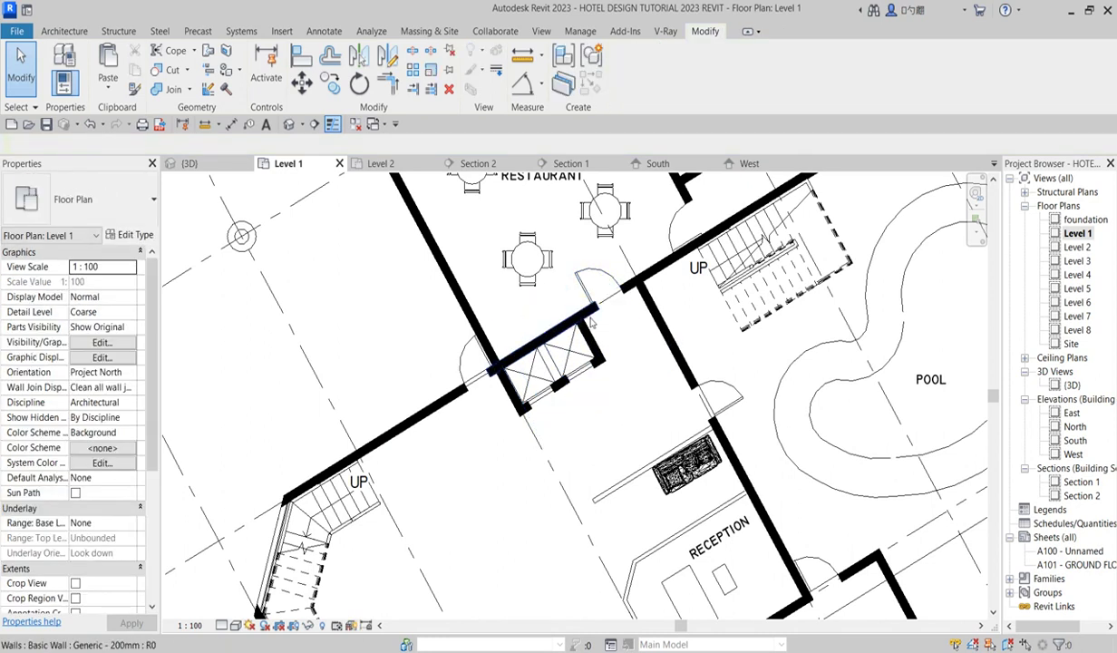
Step: Flip the hinge side of the restaurant door beside the elevator shafts so it hinges toward the pool stair
click(593, 319)
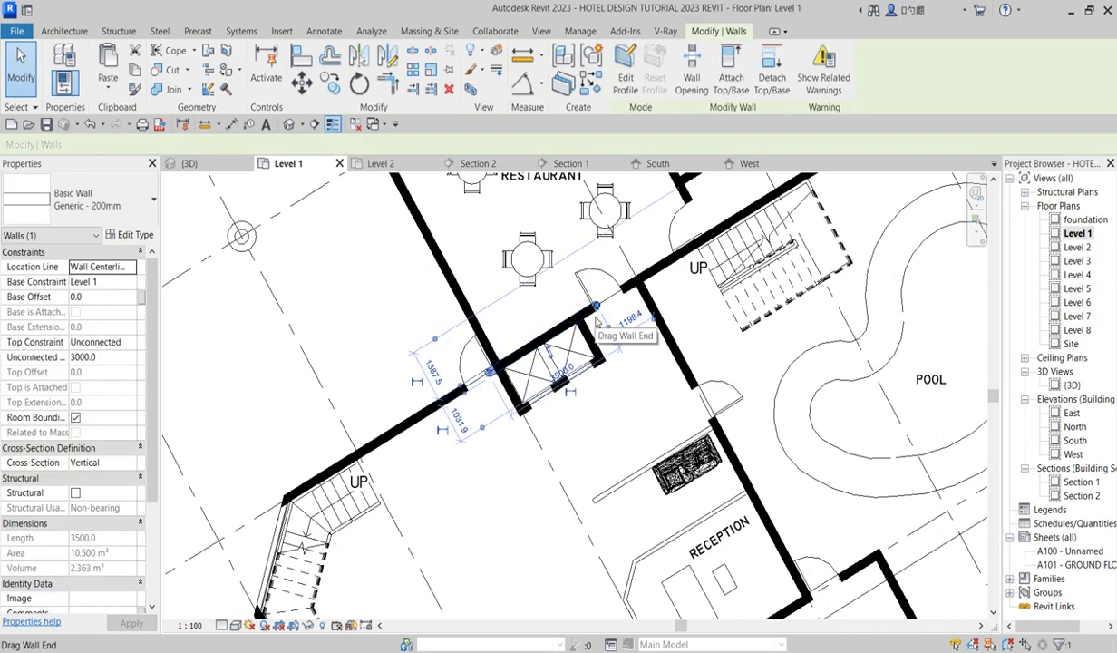
key(Escape)
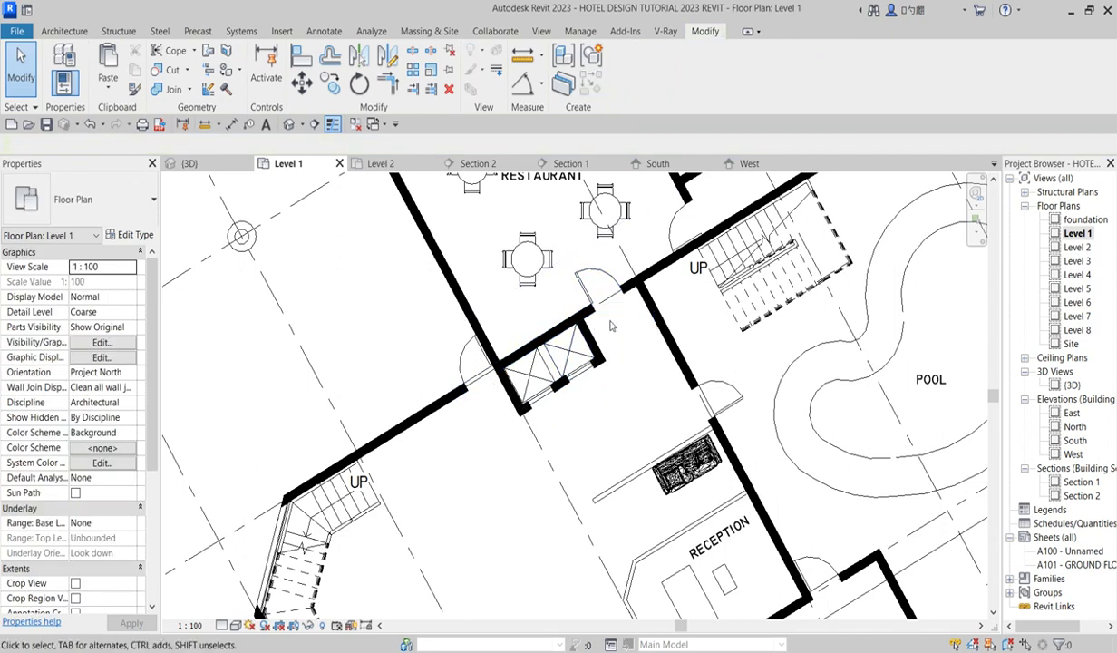
click(599, 297)
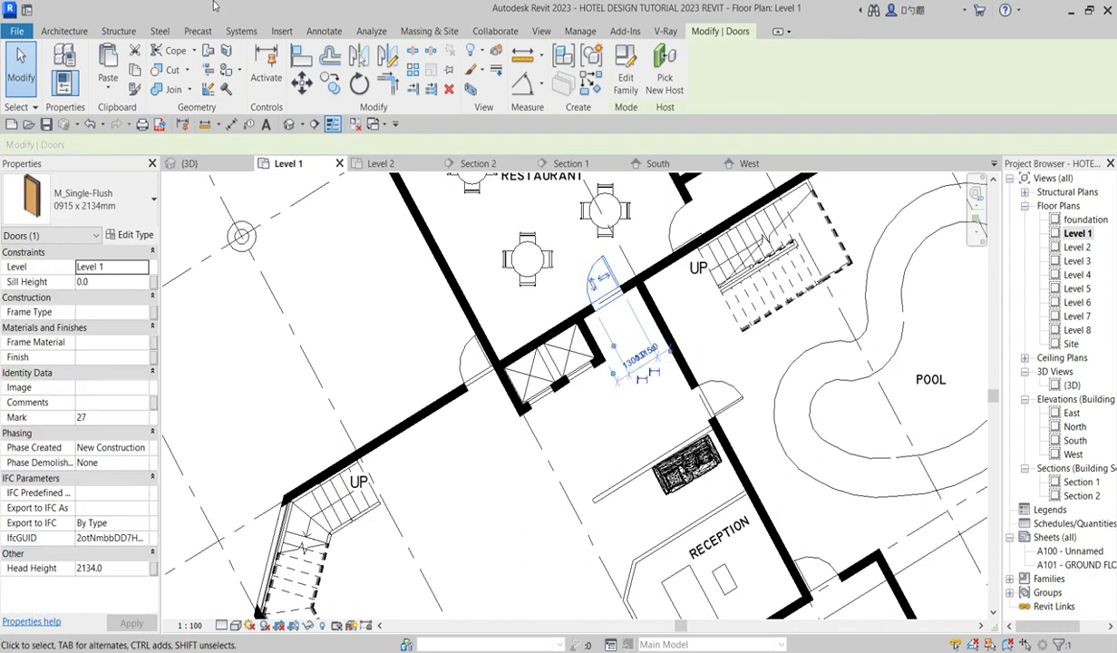
click(301, 55)
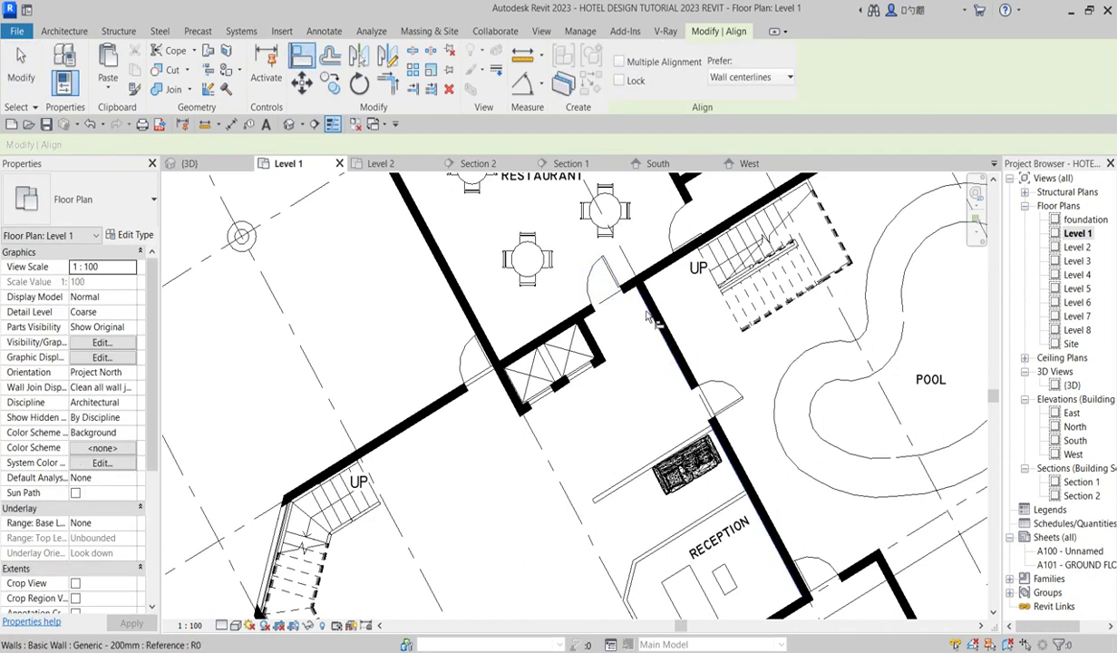
click(613, 277)
scroll(587, 405, down, 2)
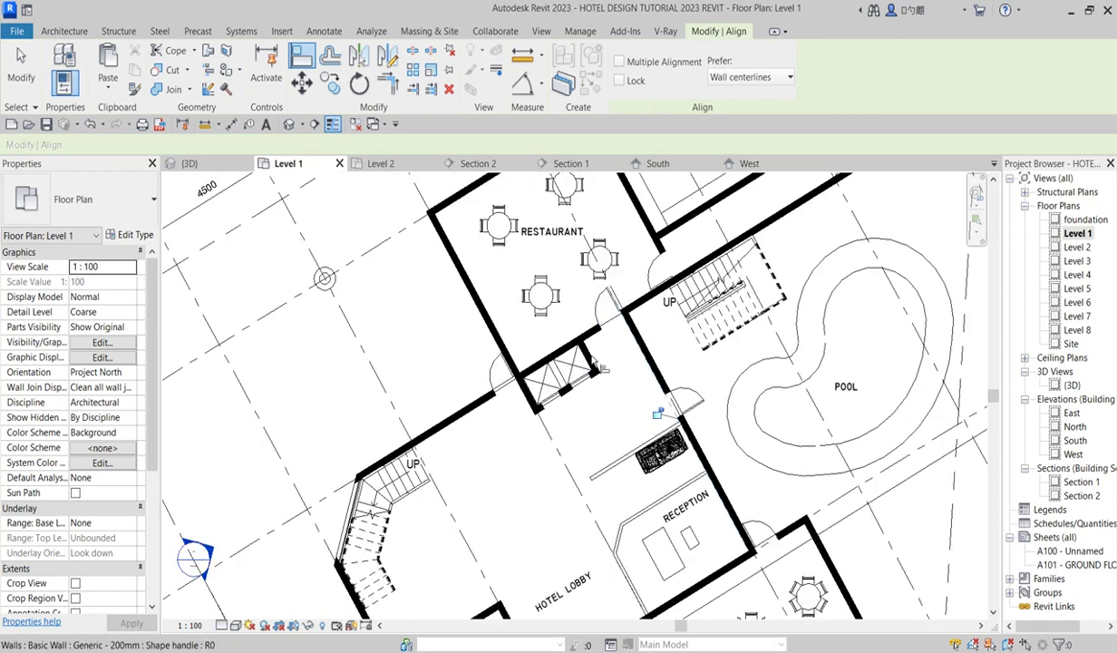
right_click(512, 273)
click(544, 280)
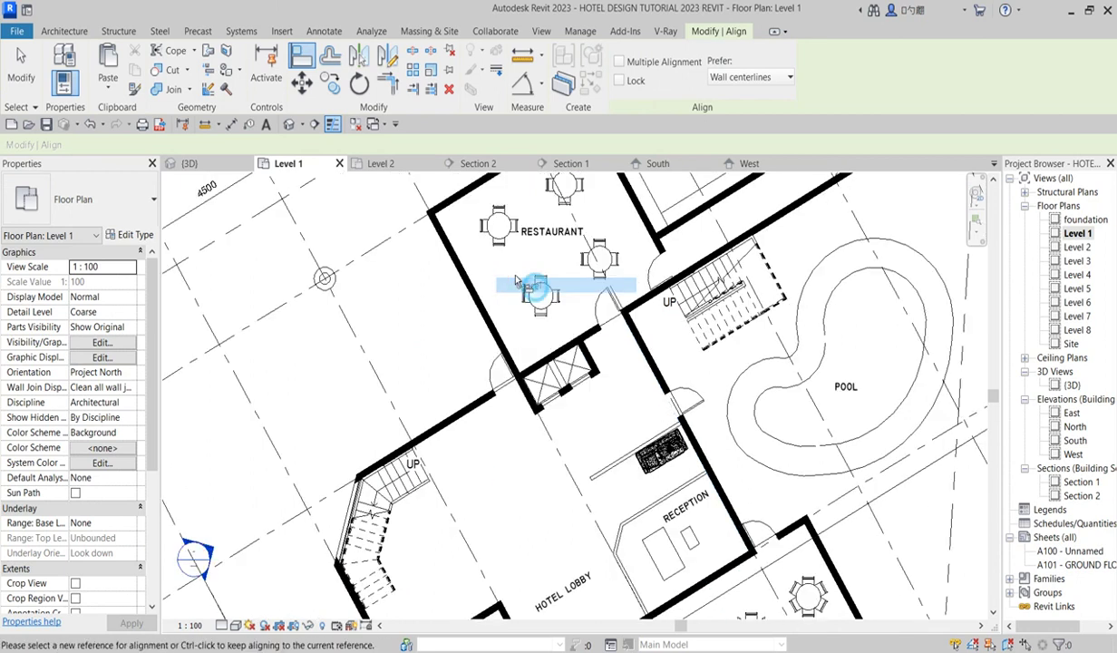
right_click(513, 272)
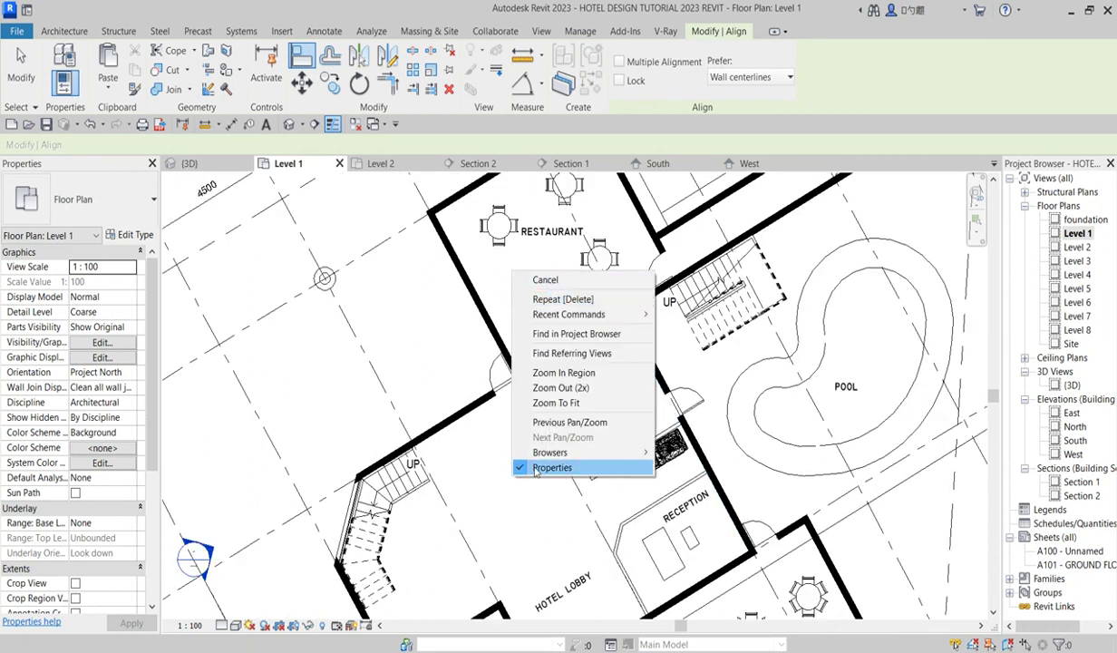
click(546, 280)
Step: Move the RESTAURANT text label up into the free space between the dining tables
scroll(594, 494, down, 2)
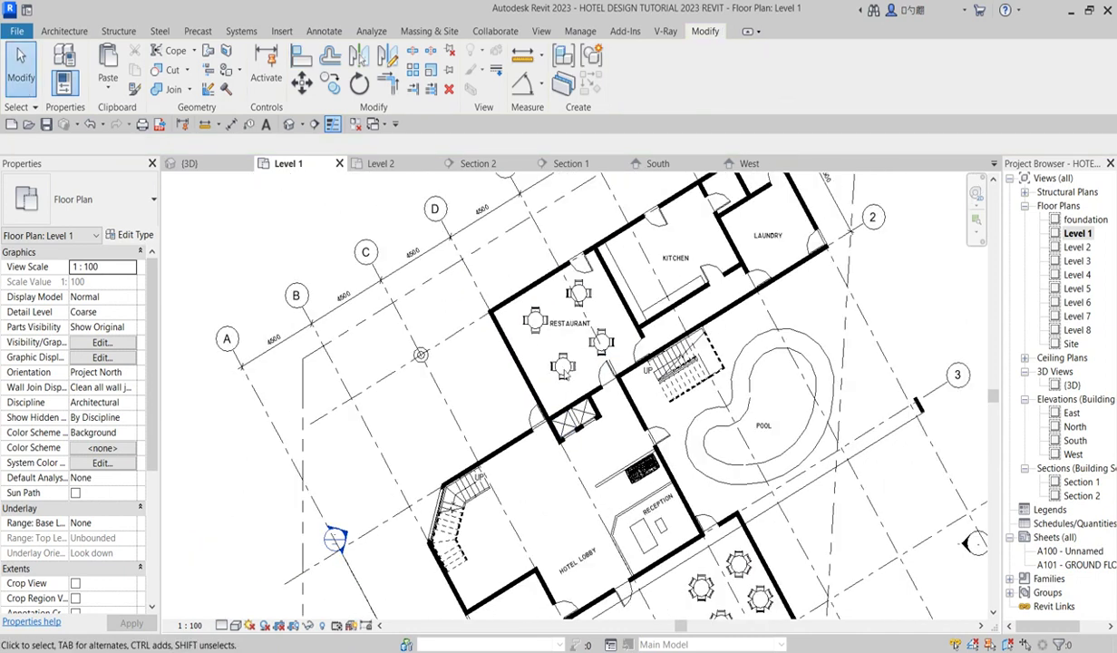
click(568, 338)
scroll(567, 337, up, 2)
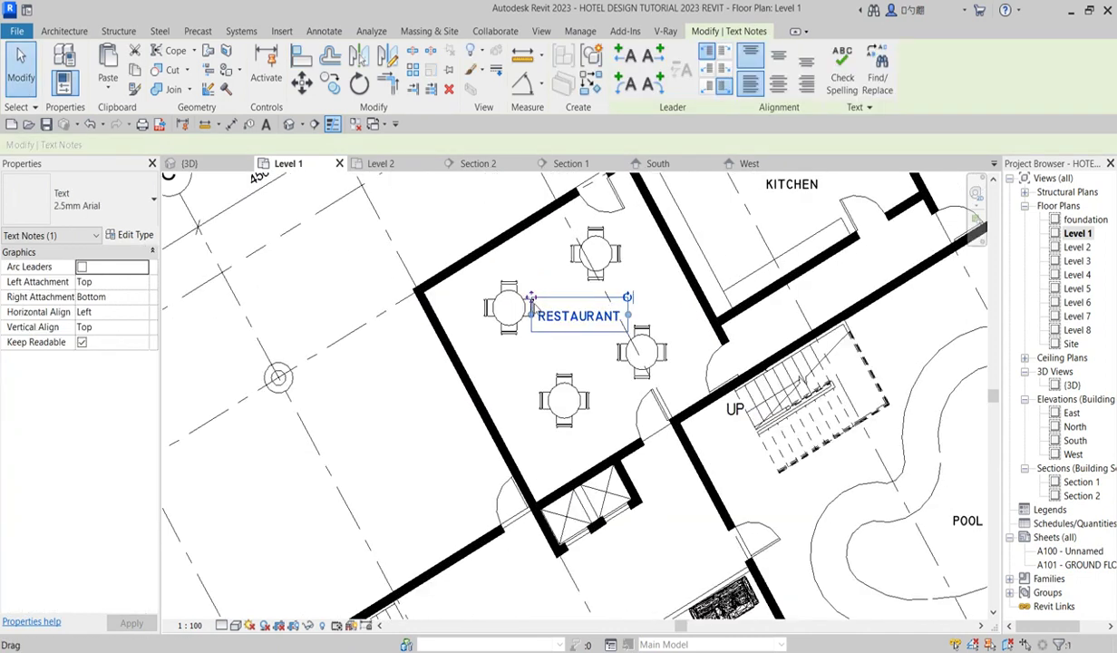
drag(531, 301, 554, 286)
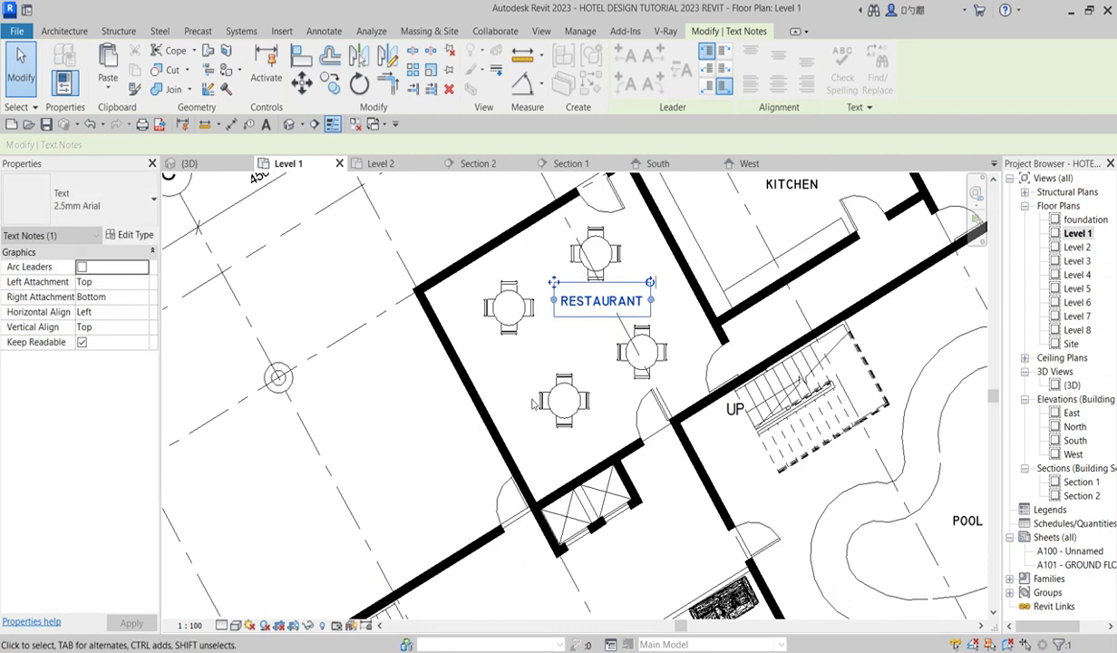
click(522, 372)
scroll(535, 399, down, 5)
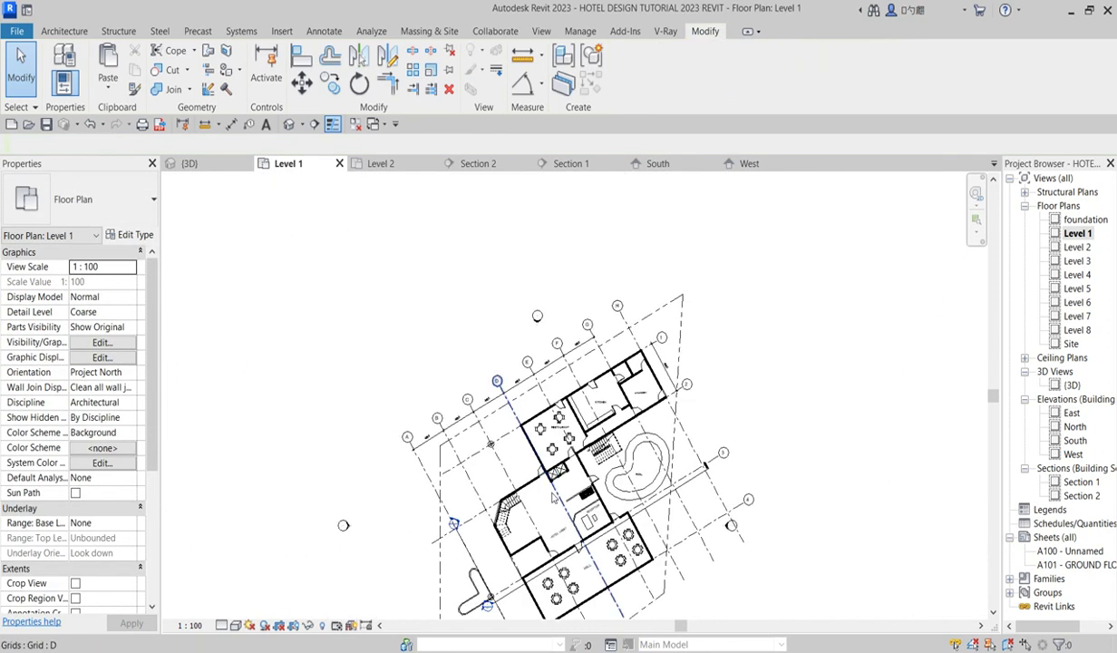
scroll(544, 450, up, 5)
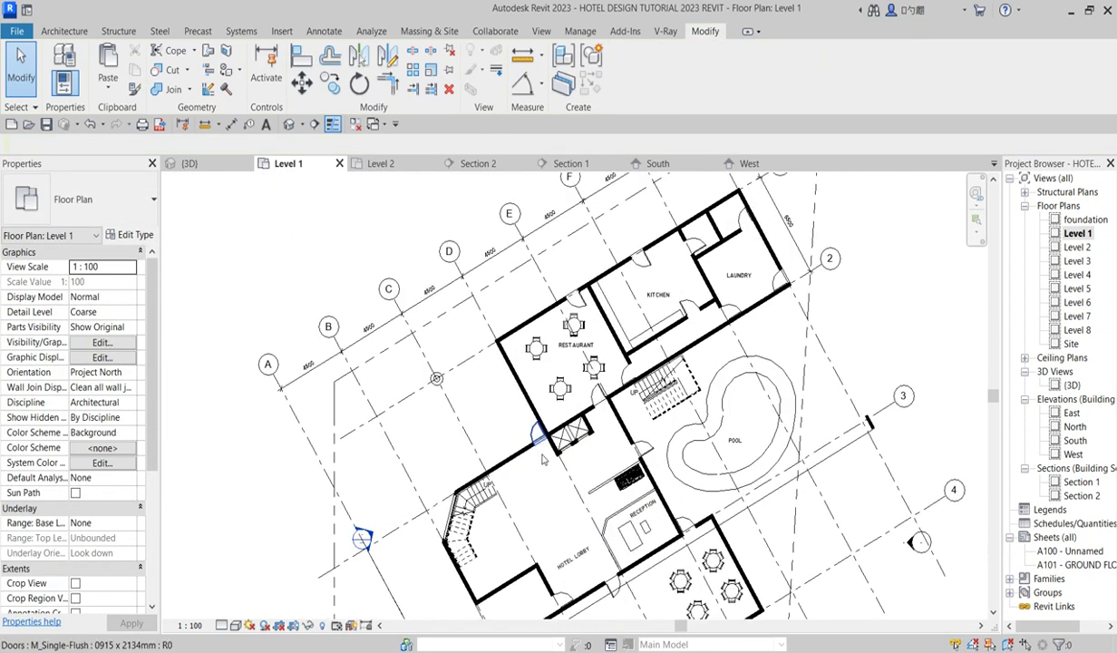
scroll(540, 453, down, 5)
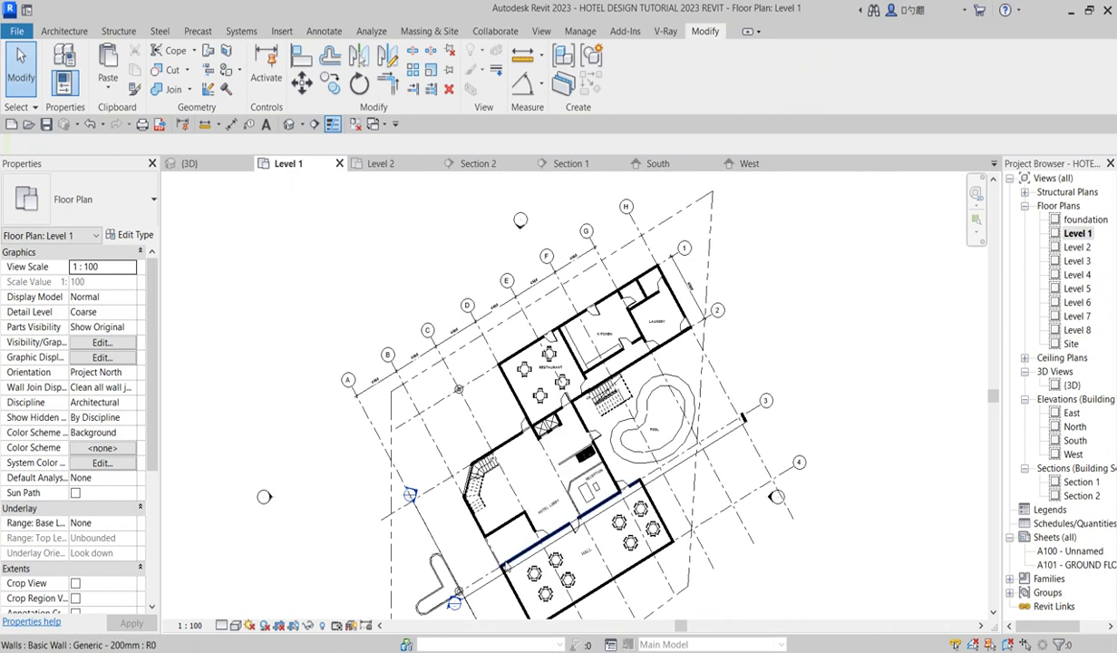
scroll(514, 479, down, 2)
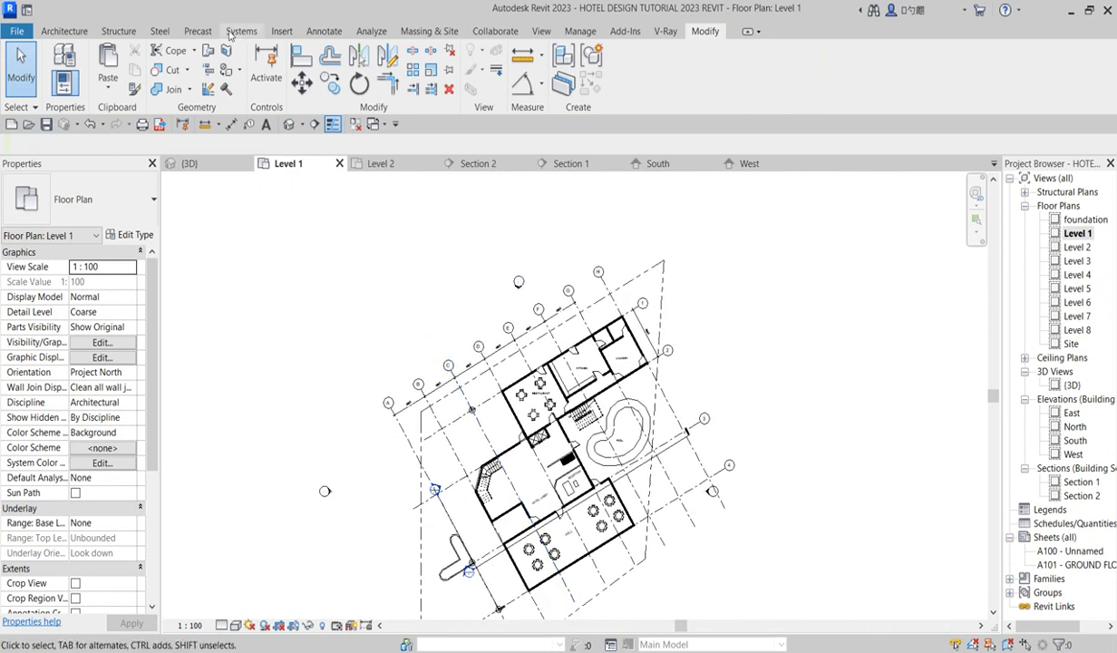
Step: For new windows, duplicate the M_Fixed 0610 x 0610mm type under the name "hotel window"
scroll(540, 385, up, 3)
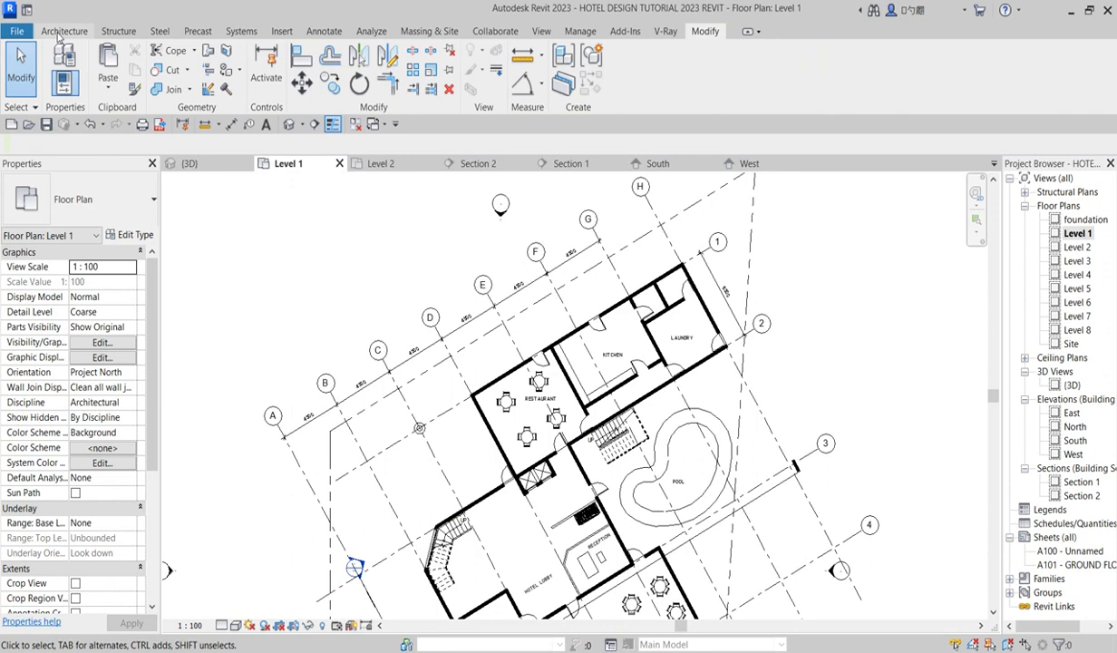
click(57, 35)
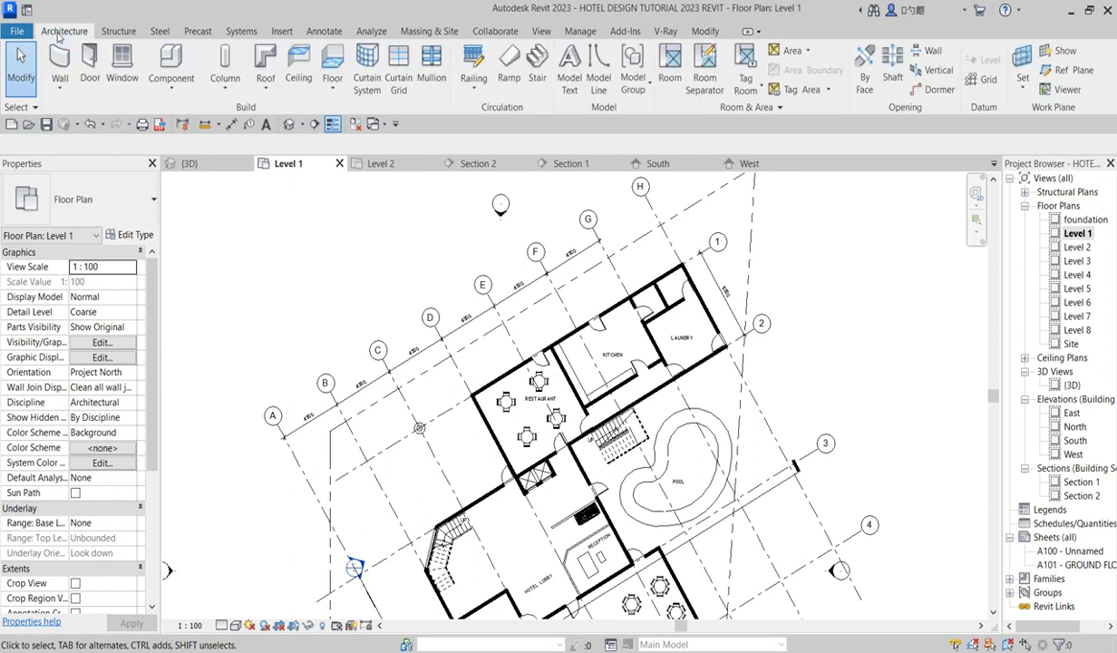
click(122, 73)
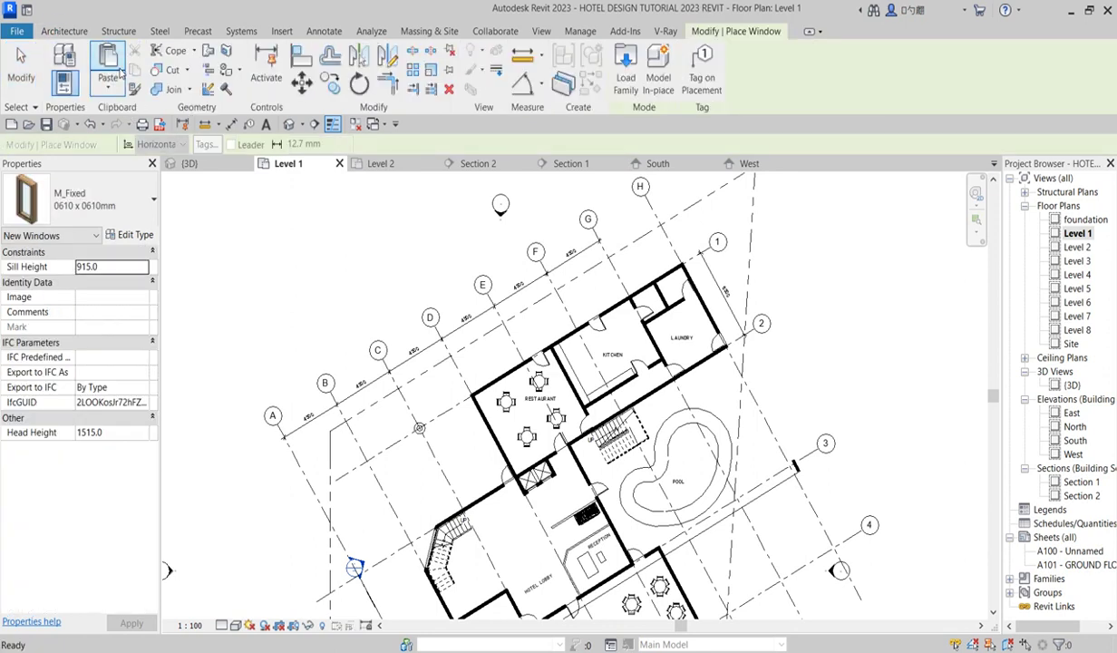
click(152, 201)
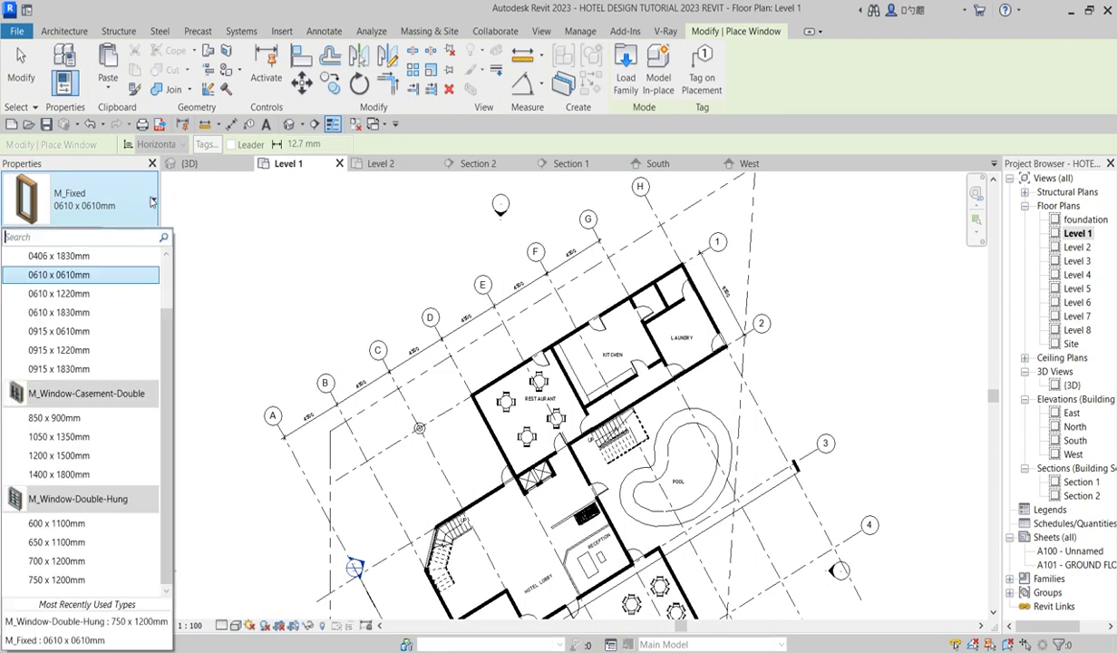
scroll(165, 433, up, 3)
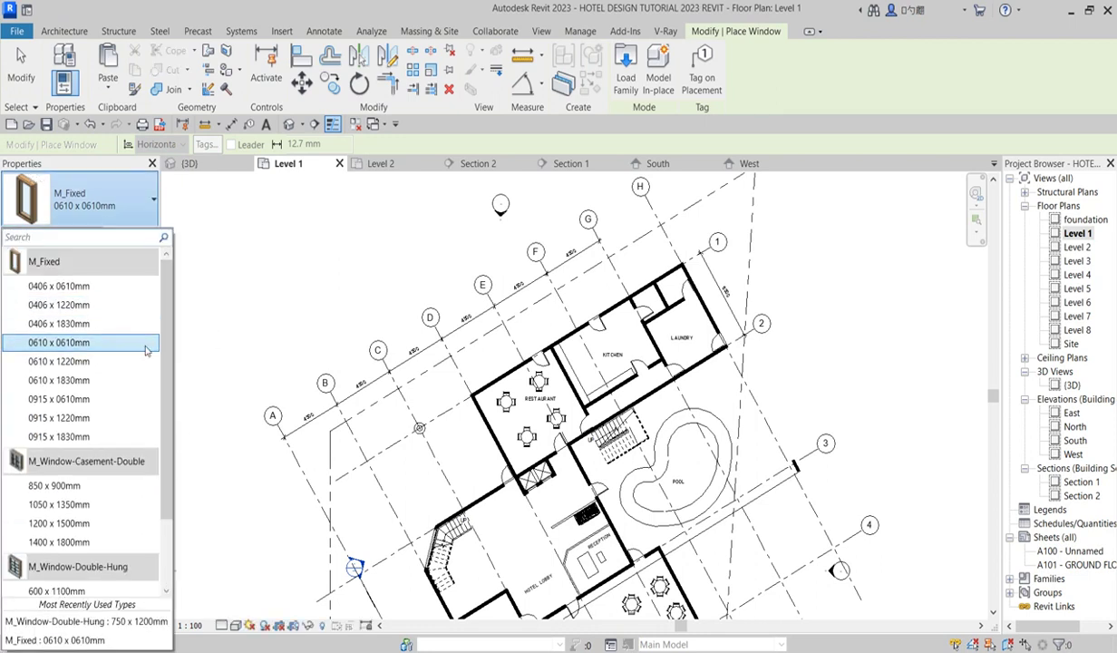
click(70, 349)
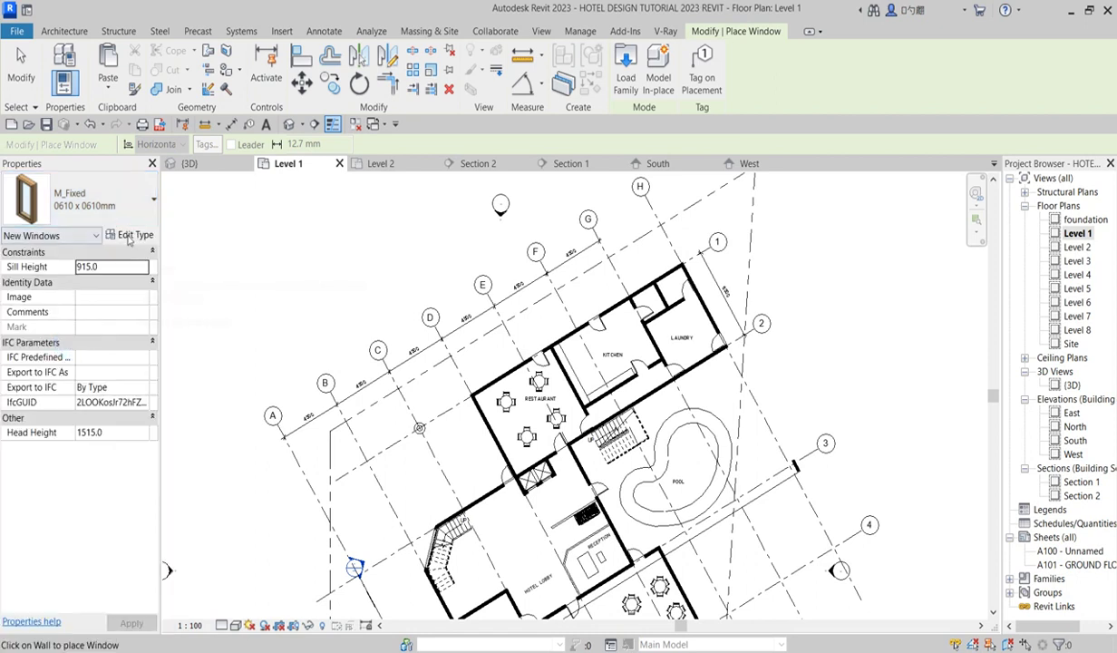
click(128, 235)
click(455, 224)
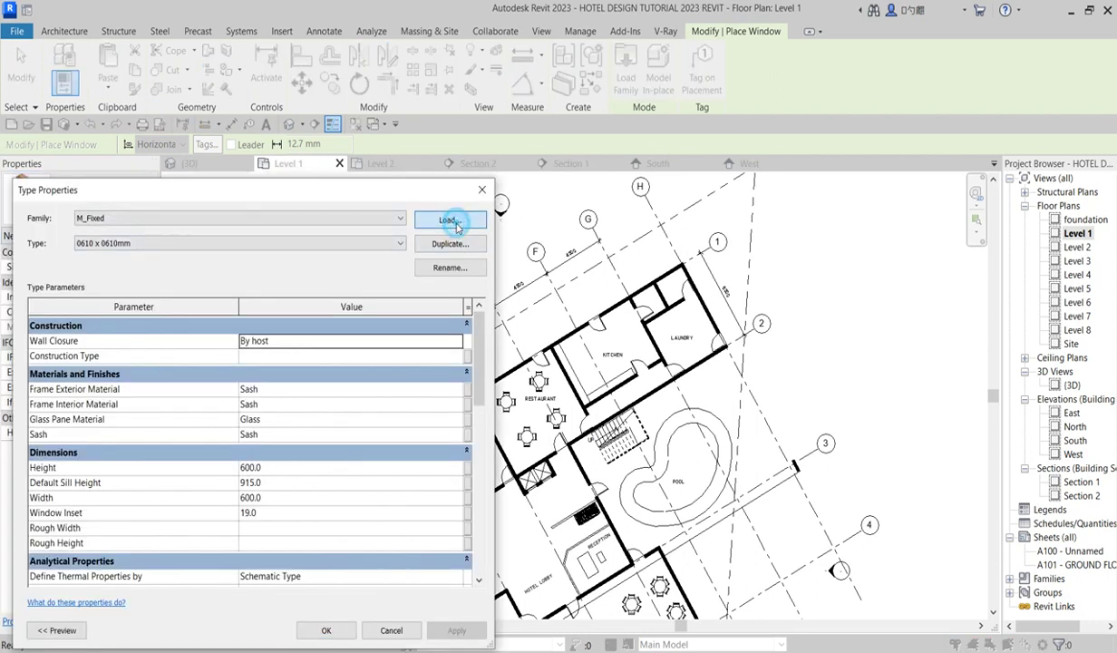
click(785, 142)
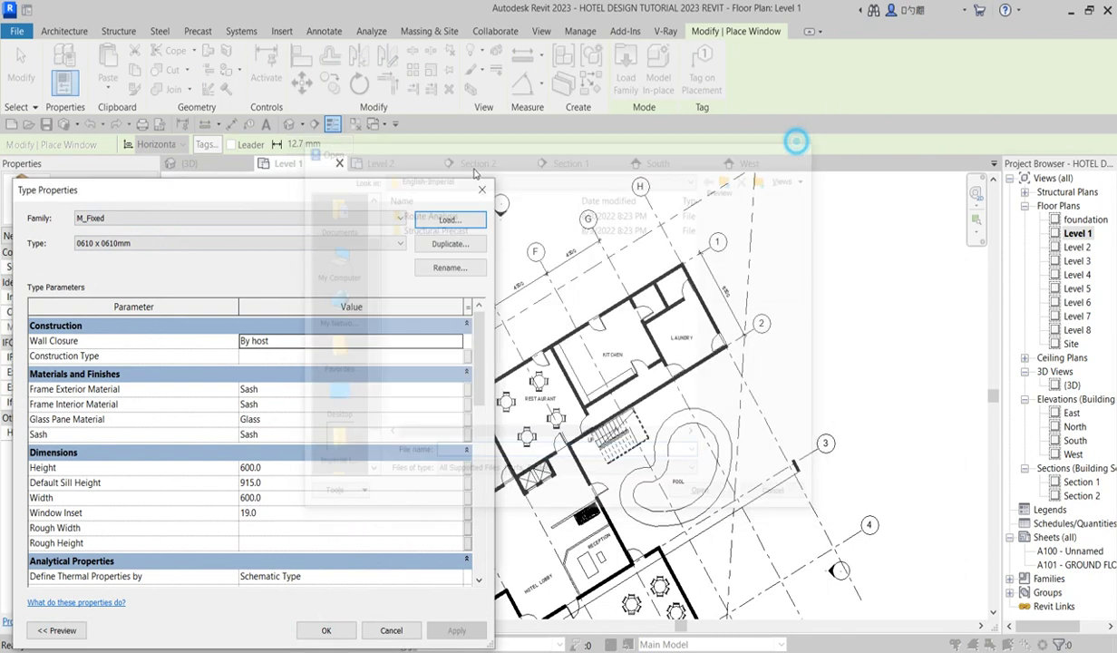
click(460, 243)
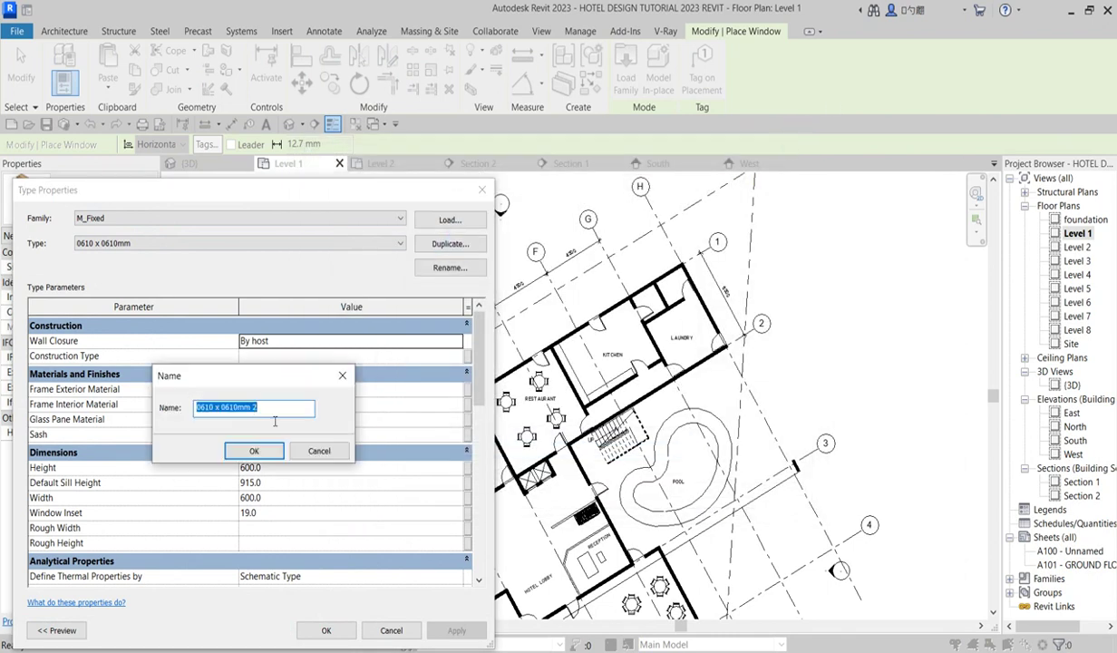
text(N)
click(254, 451)
Step: Set the height of the hotel window type to 1200 mm
click(274, 498)
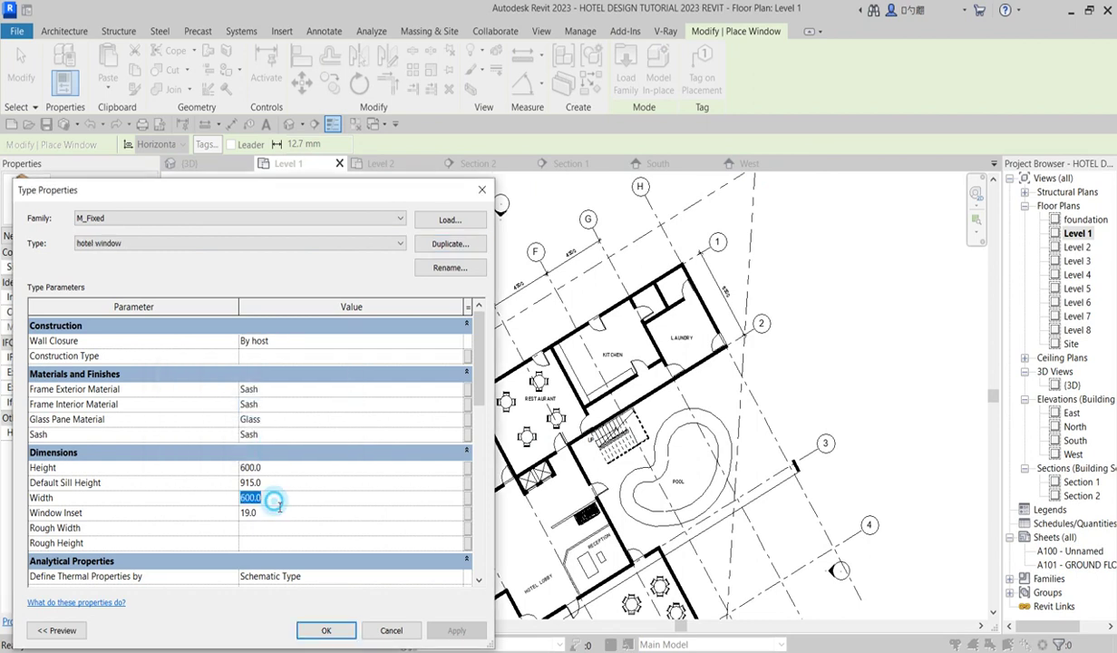
click(276, 468)
text(1200)
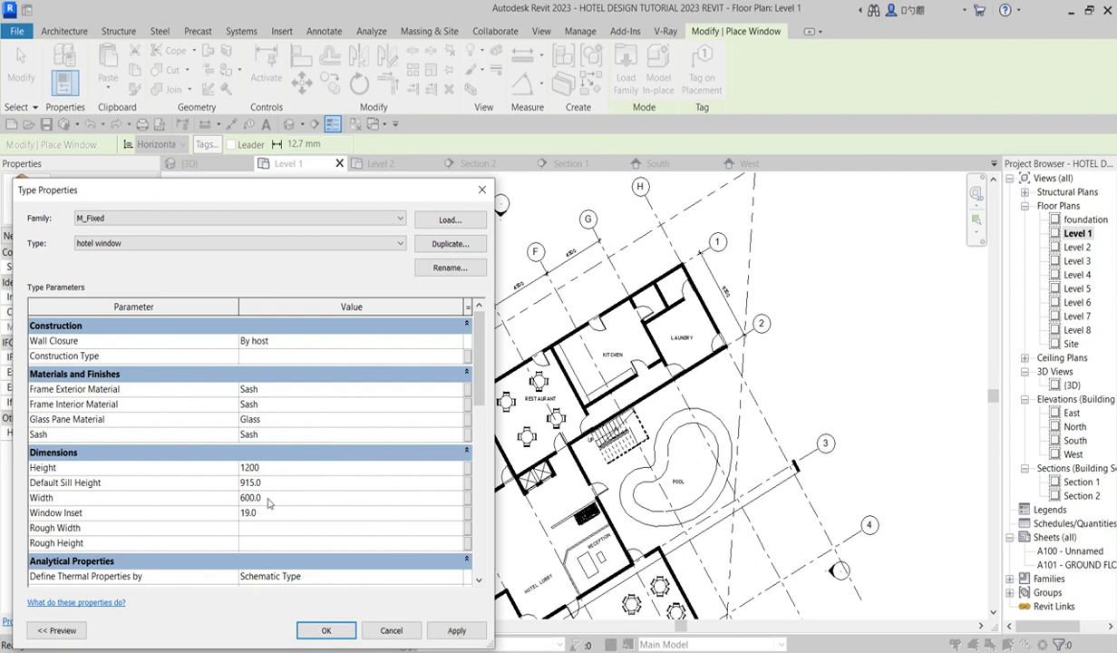
click(263, 497)
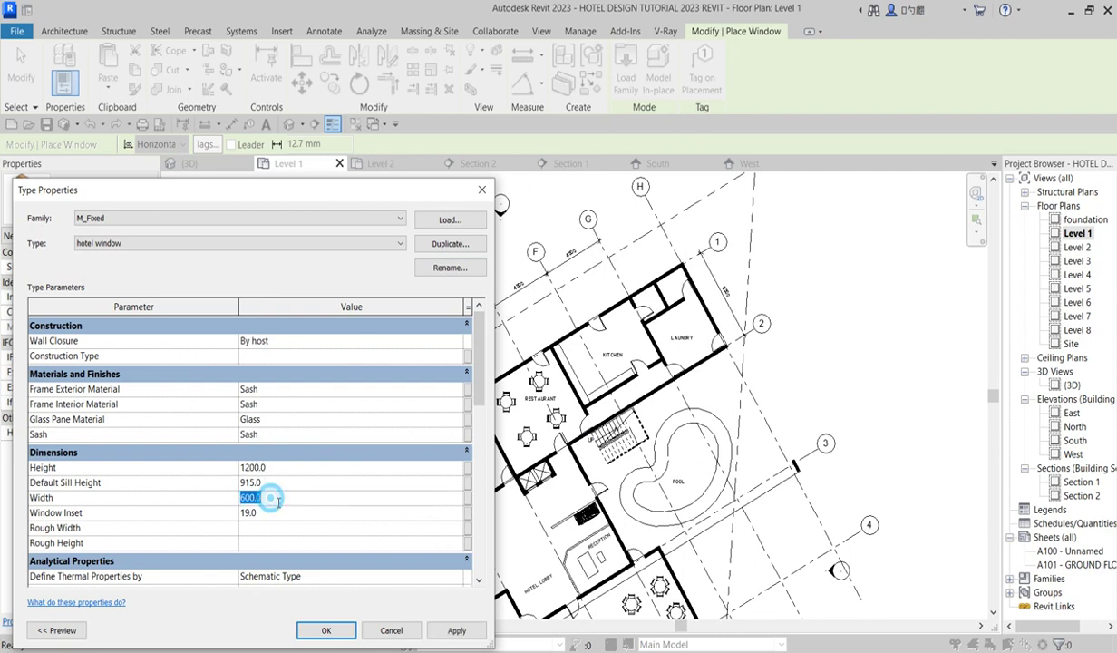
click(329, 631)
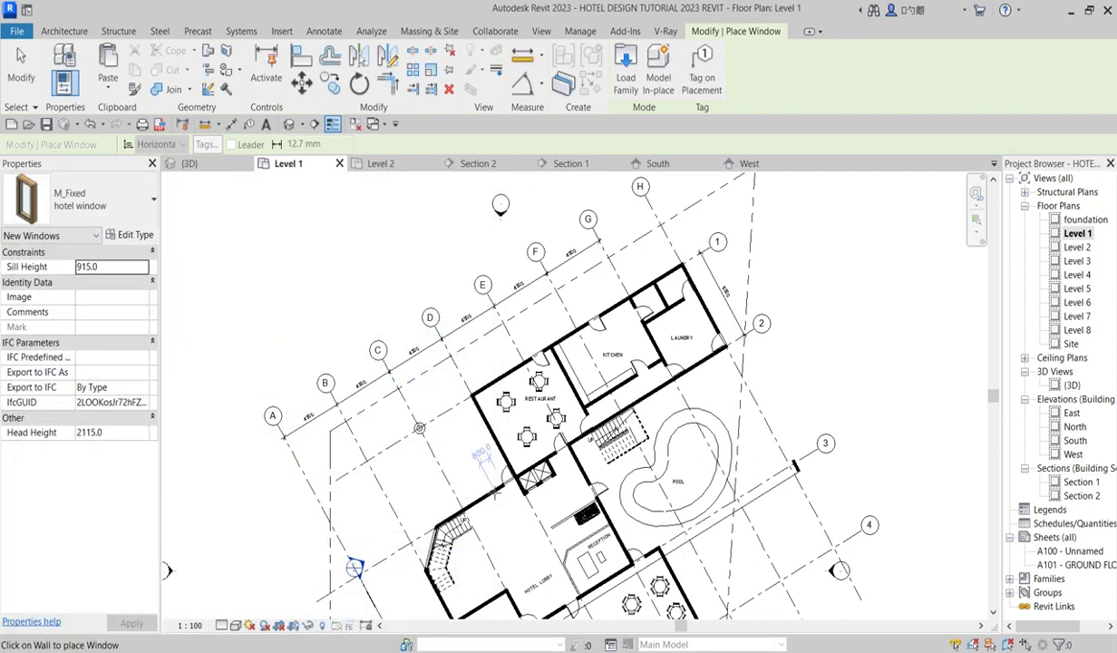
Step: Place one hotel window in the restaurant's outer wall on grid 1, about 700 mm from the grid D corner
scroll(482, 486, up, 2)
scroll(514, 353, up, 2)
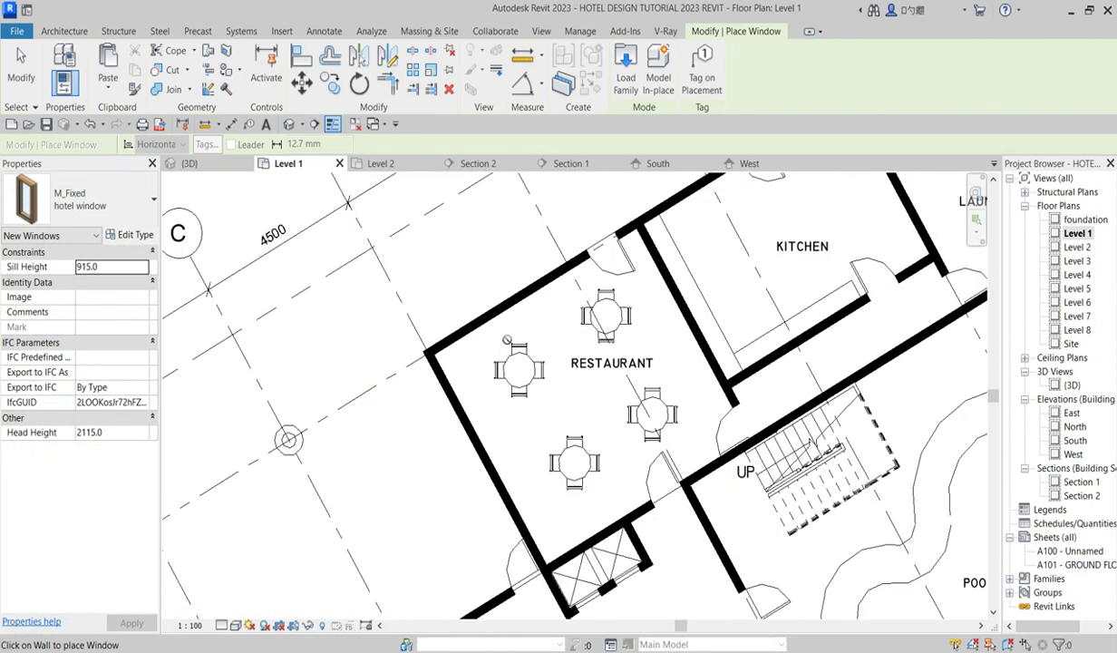
click(457, 330)
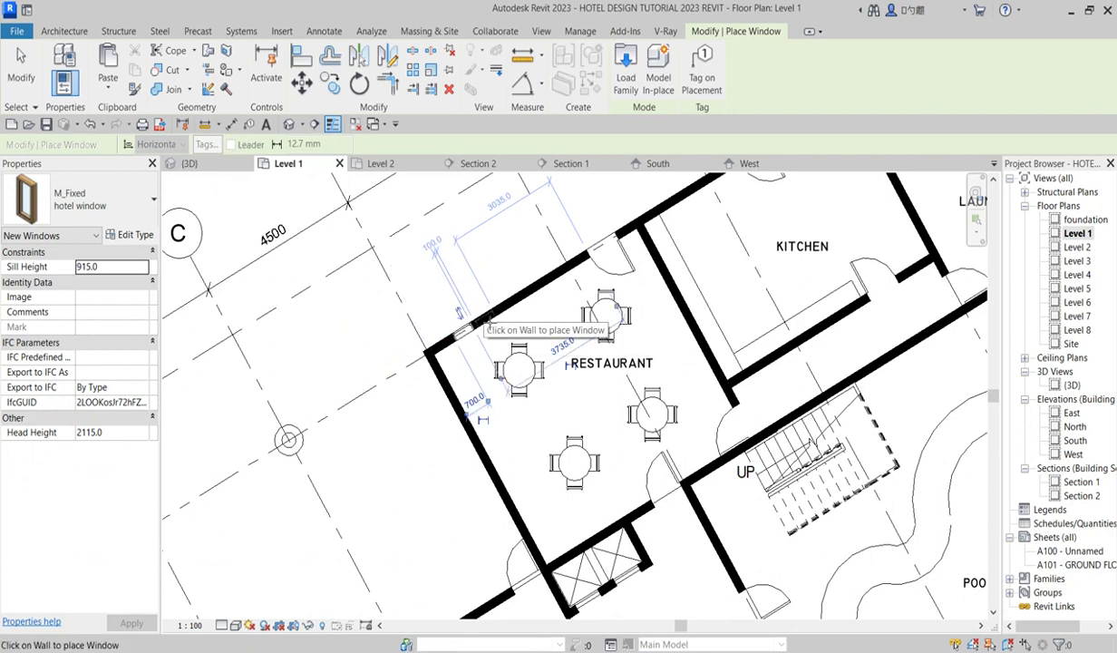
key(Escape)
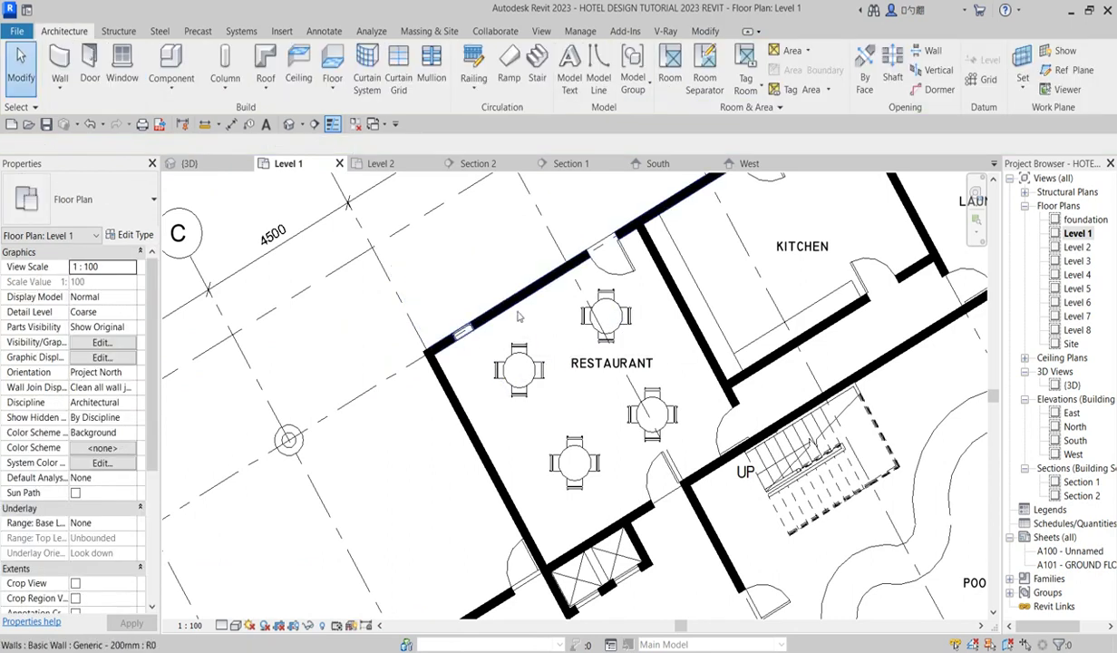
Step: Set the head height of the restaurant's new window to 2100 mm
click(458, 329)
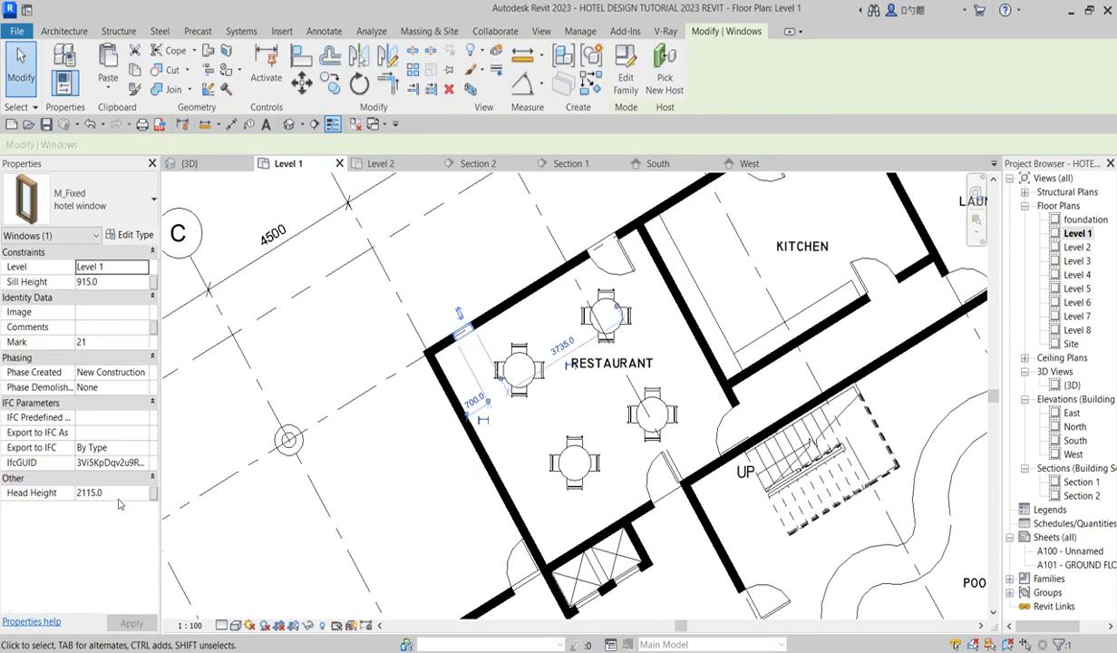
click(117, 497)
text(21)
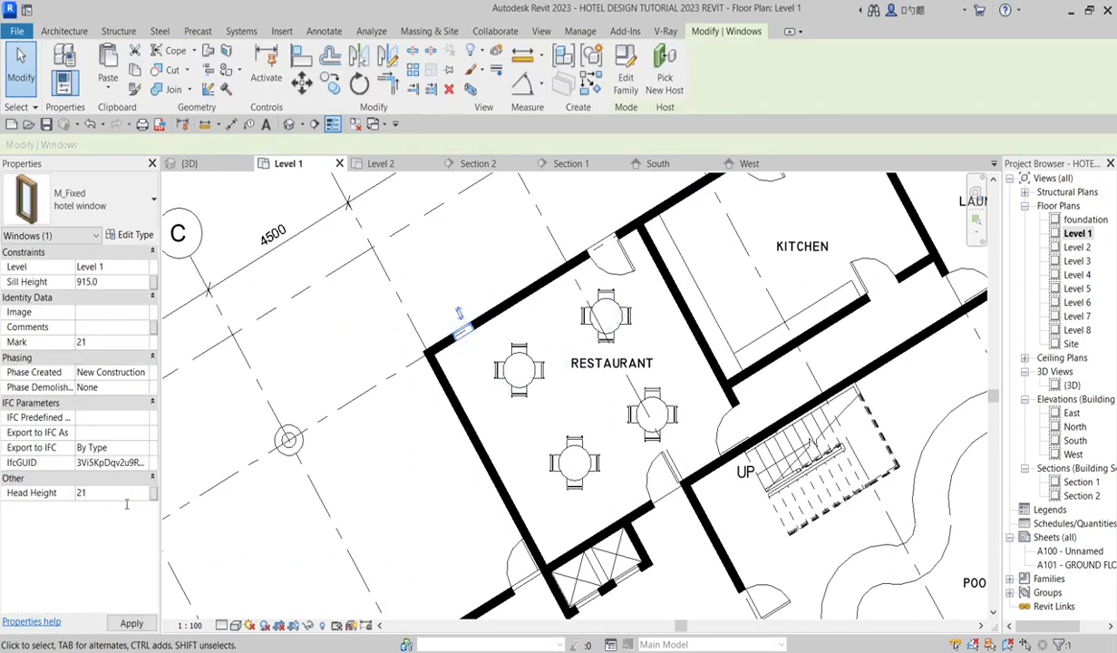
key(Return)
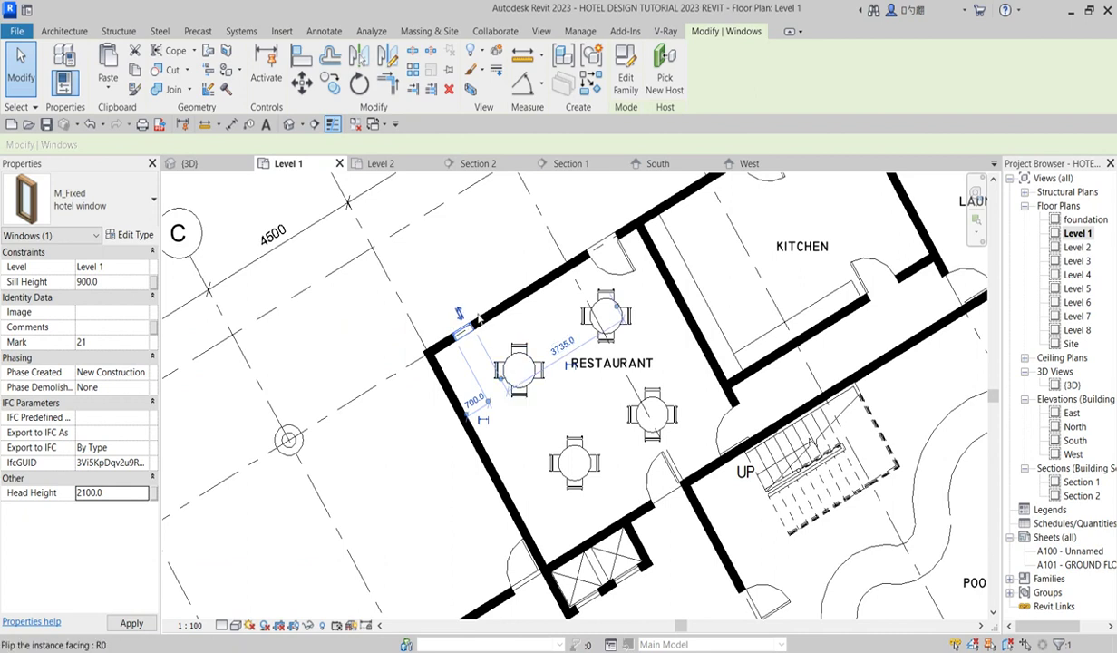
key(Escape)
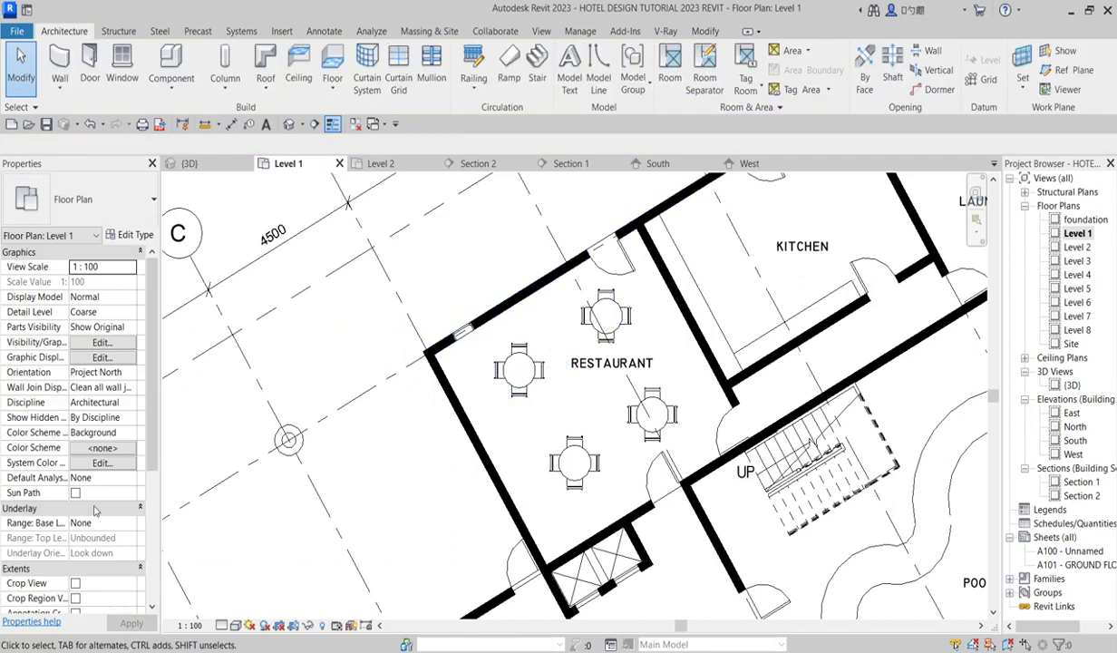
Step: Place a second hotel window in the restaurant's outer wall on grid 1, about 200 mm from the first one
click(459, 330)
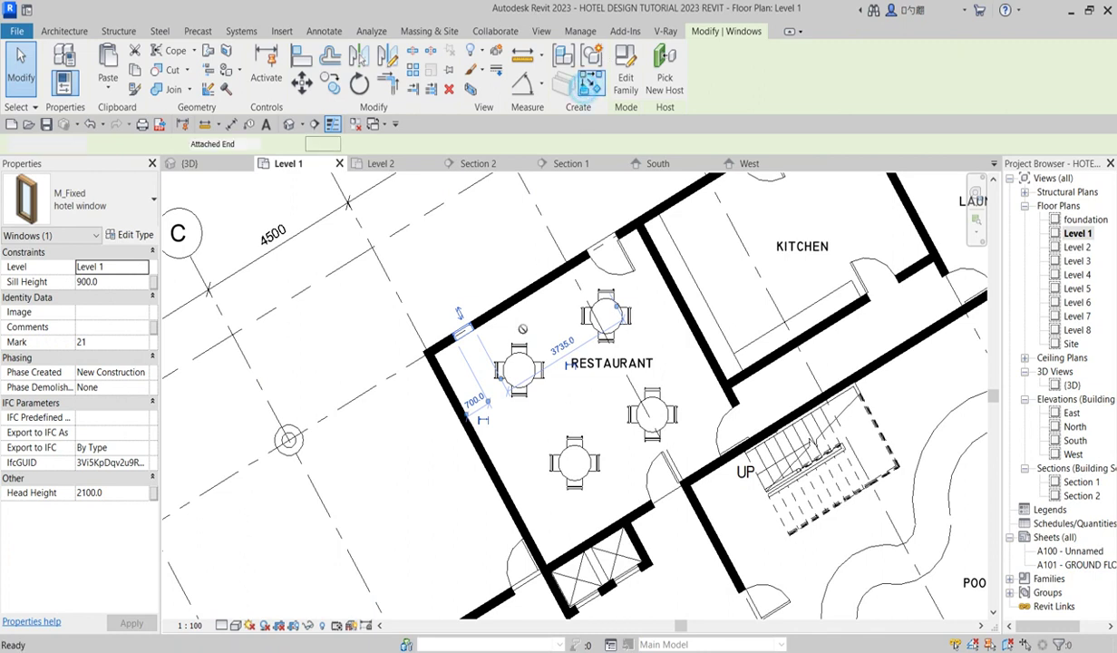
click(564, 87)
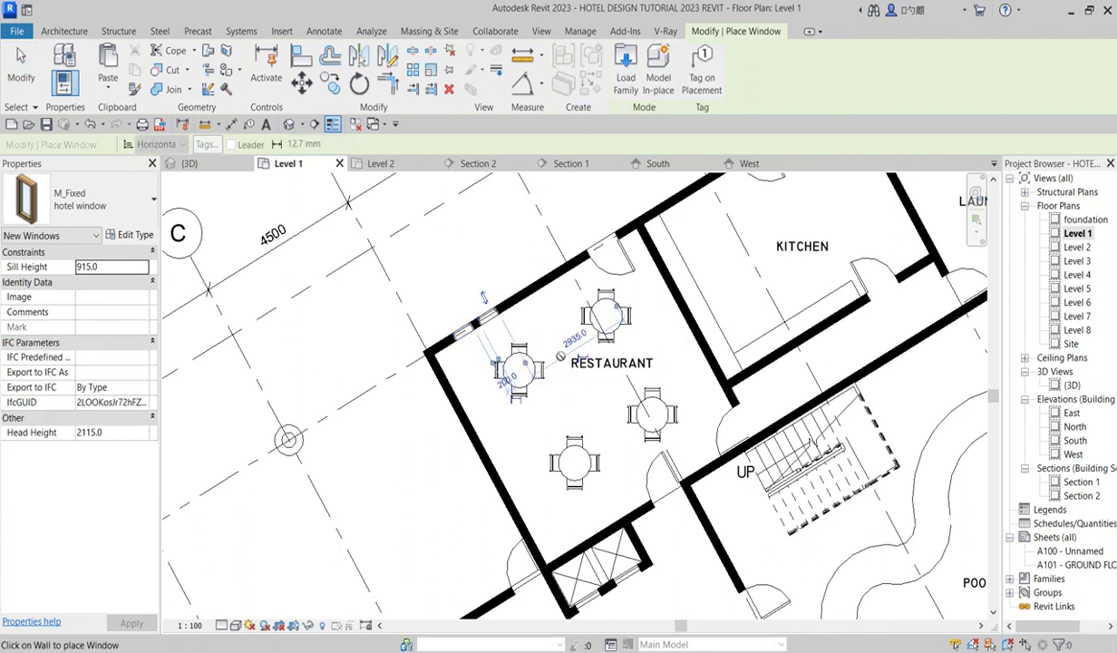
scroll(494, 319, down, 2)
click(494, 319)
key(Escape)
key(Escape)
scroll(495, 316, up, 4)
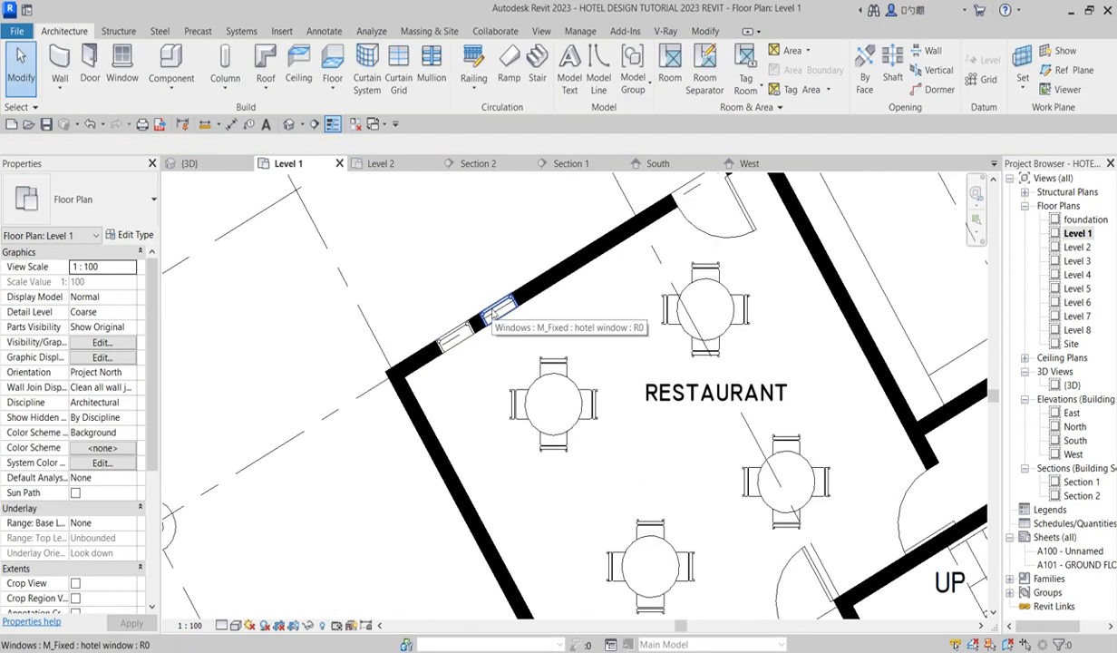
Step: Set the head height of the second restaurant window to 2100 mm
click(494, 317)
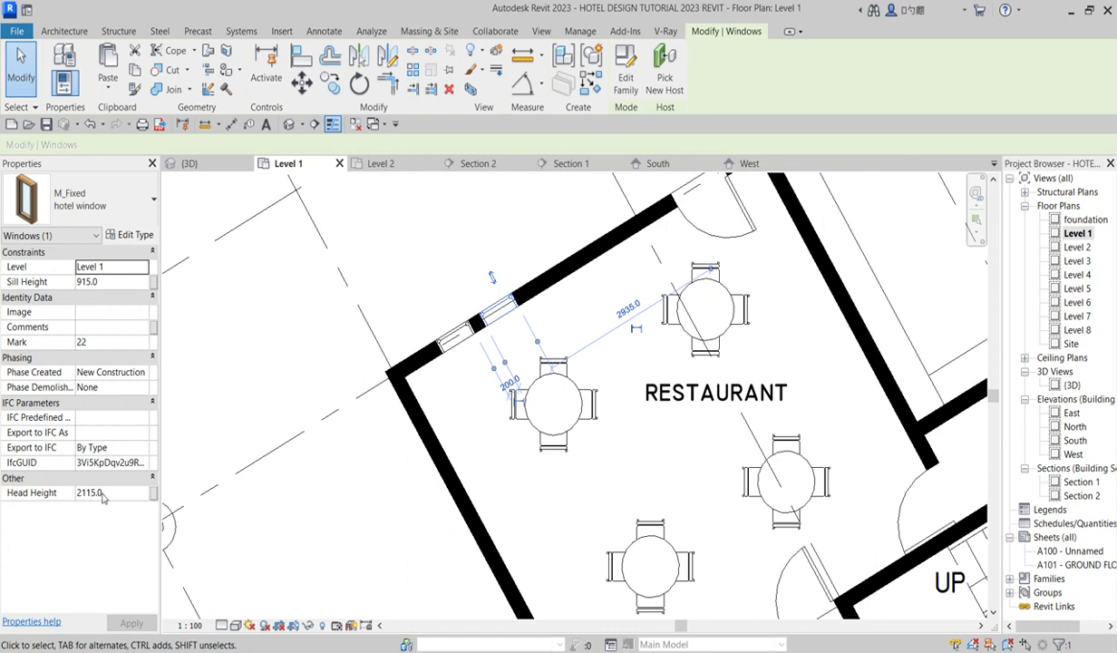
click(122, 492)
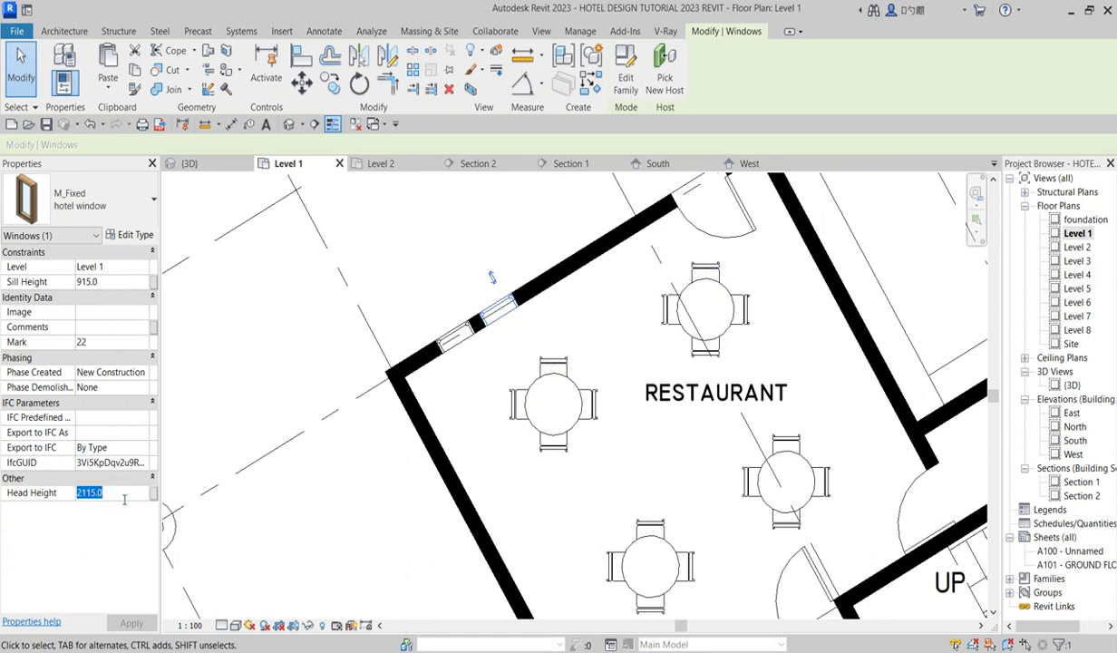
key(Return)
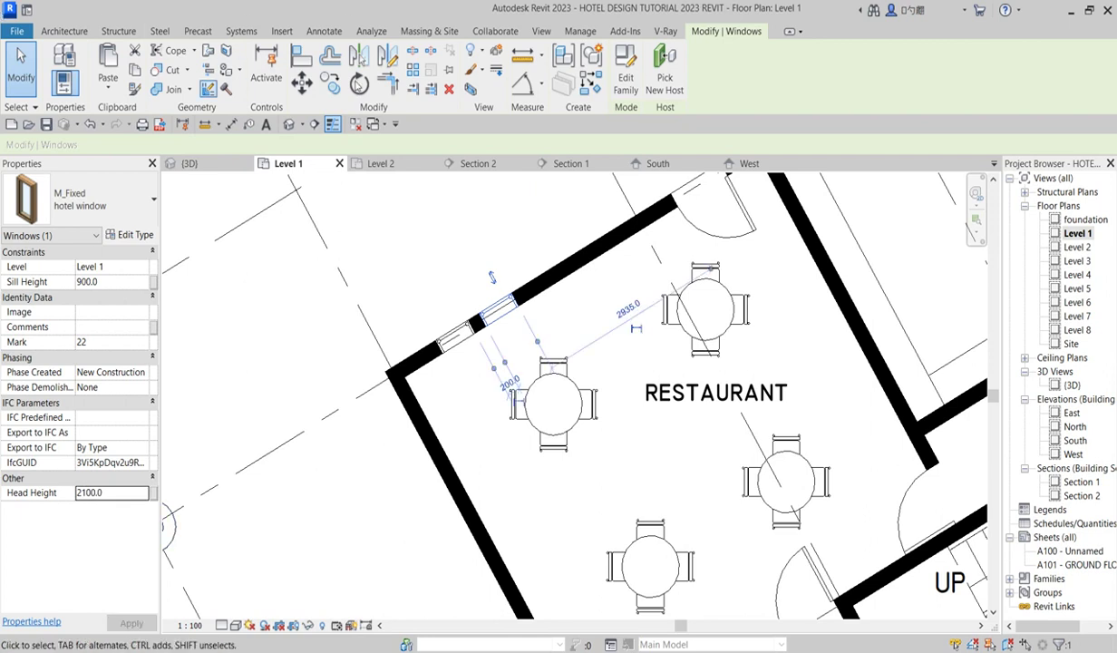
Step: Start another window of the same hotel window type and set the head height for new windows to 2100 mm
key(c)
key(s)
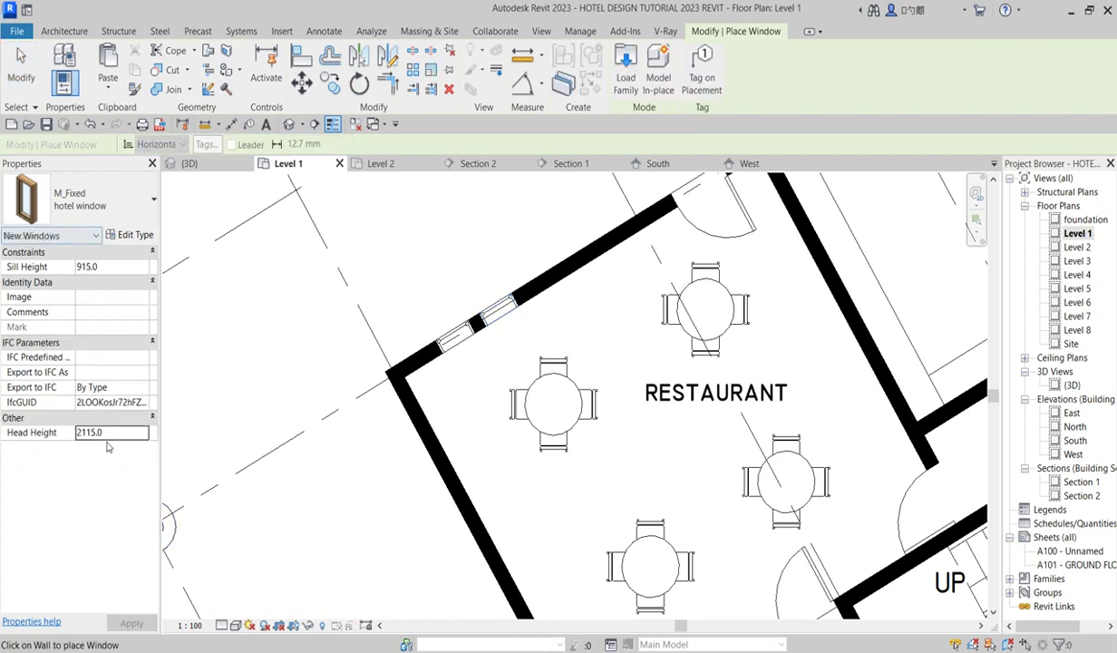
double_click(112, 436)
text(2)
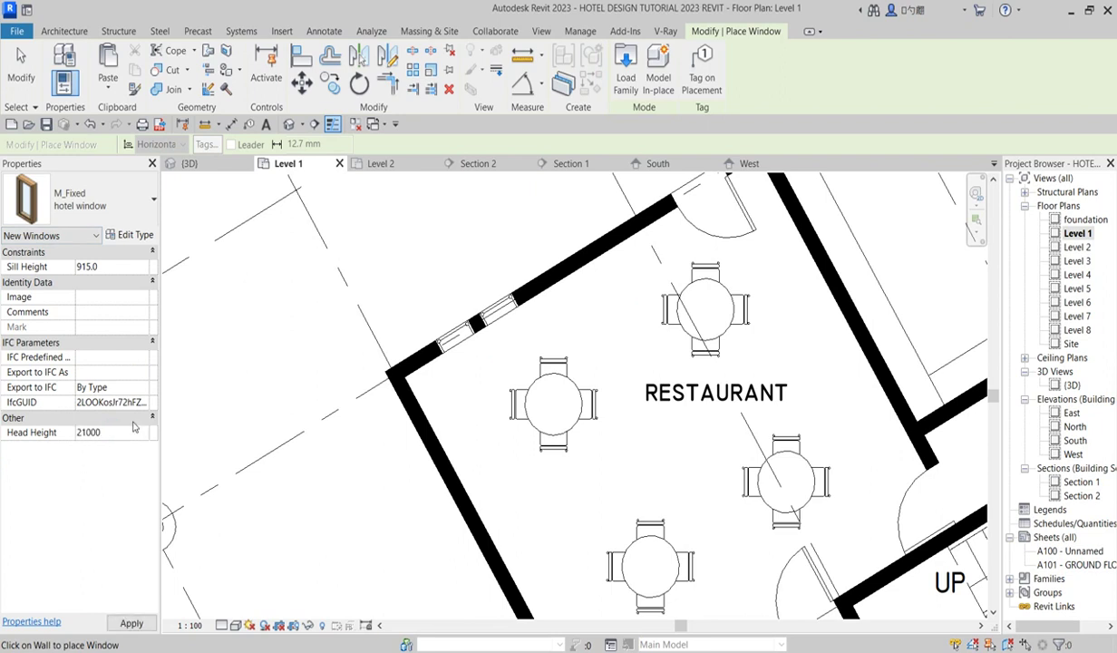
text(100)
key(Return)
Step: Place two hotel windows about 300 mm apart in the restaurant's end wall on grid D
scroll(452, 458, down, 4)
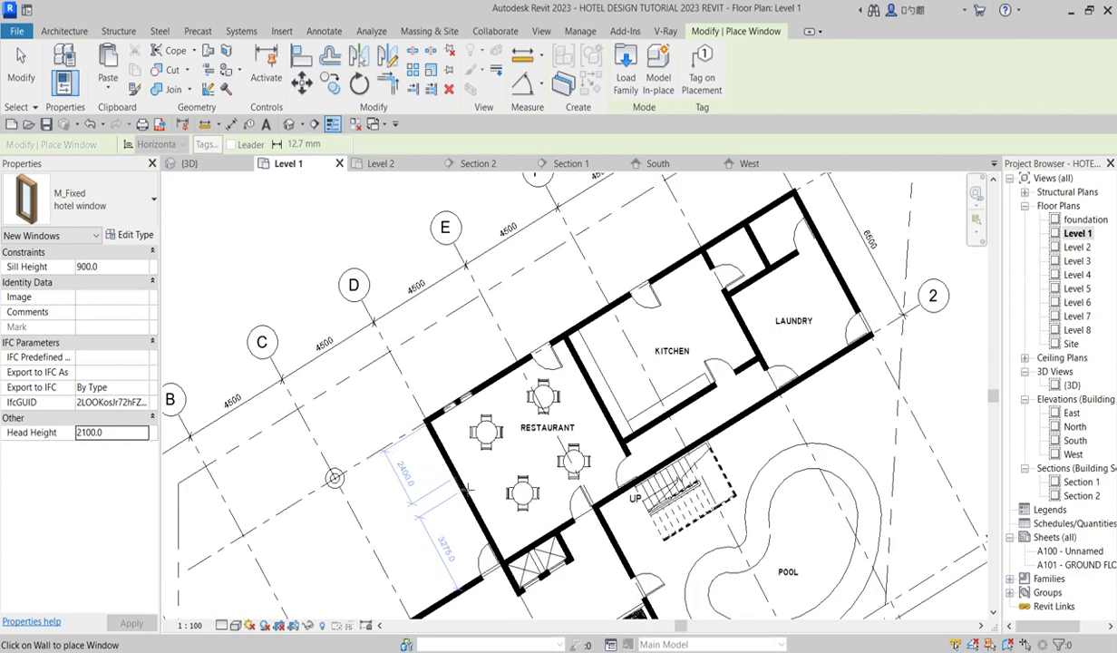
scroll(454, 479, up, 3)
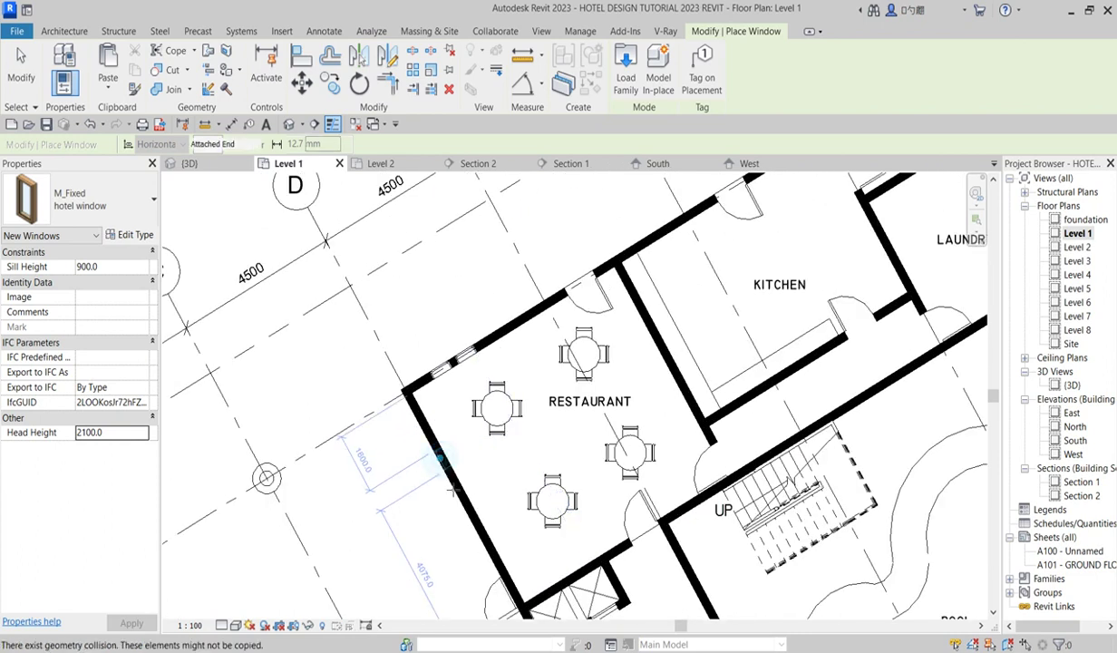
scroll(452, 490, down, 5)
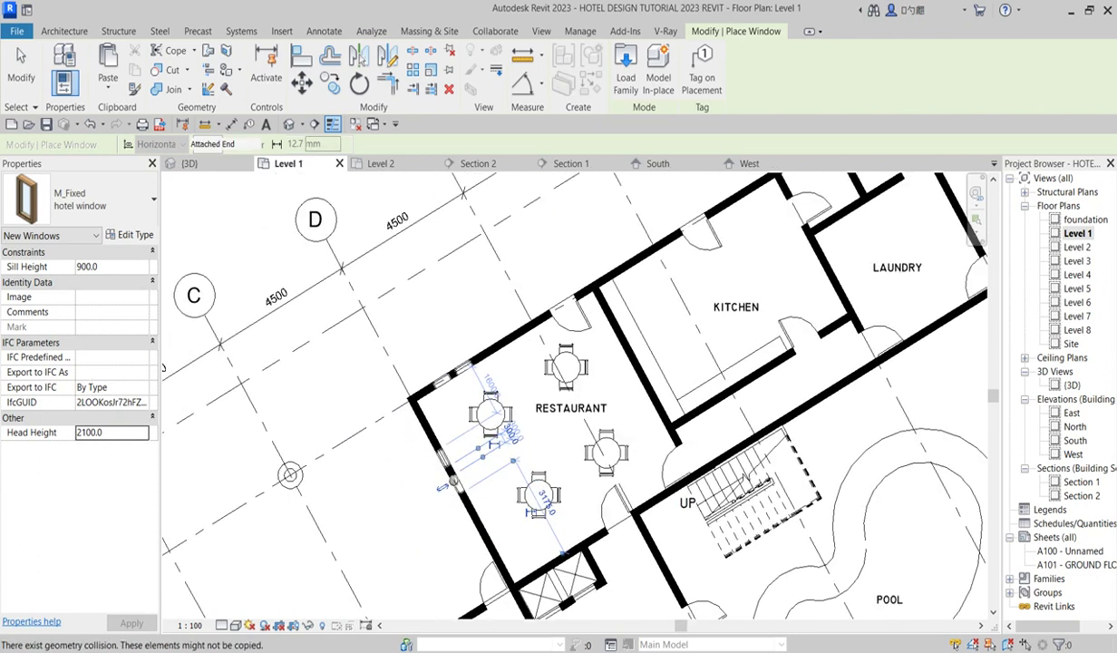
Step: Place a pair of hotel windows on each side of the kitchen's outer door, spaced about 100 mm and 170 mm apart
scroll(421, 441, up, 6)
scroll(378, 442, up, 1)
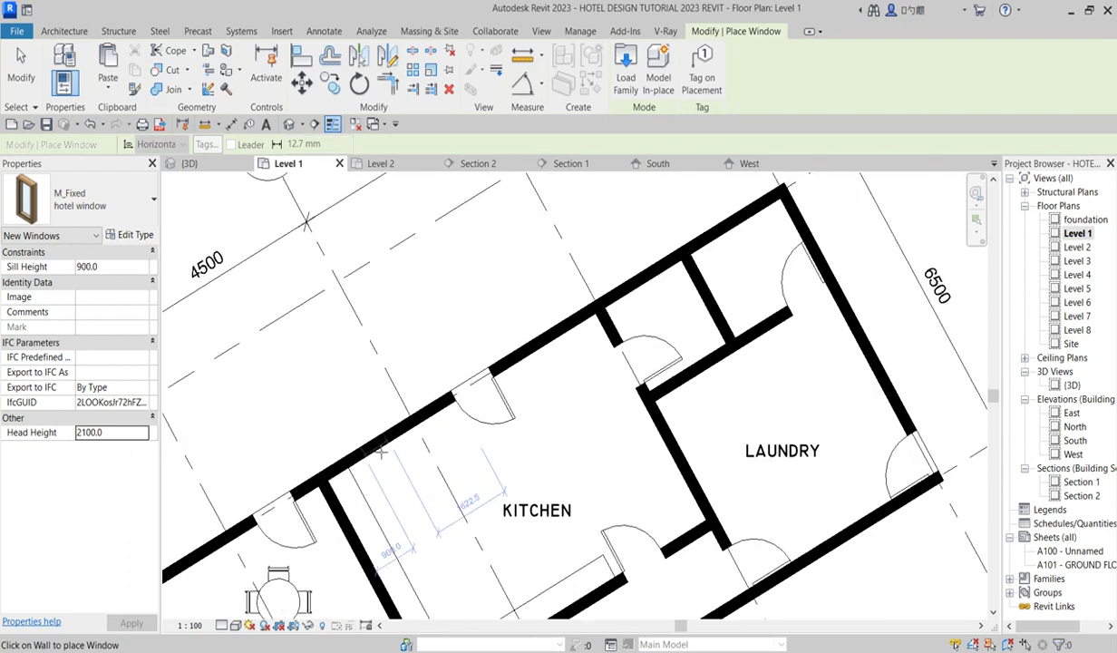
click(371, 444)
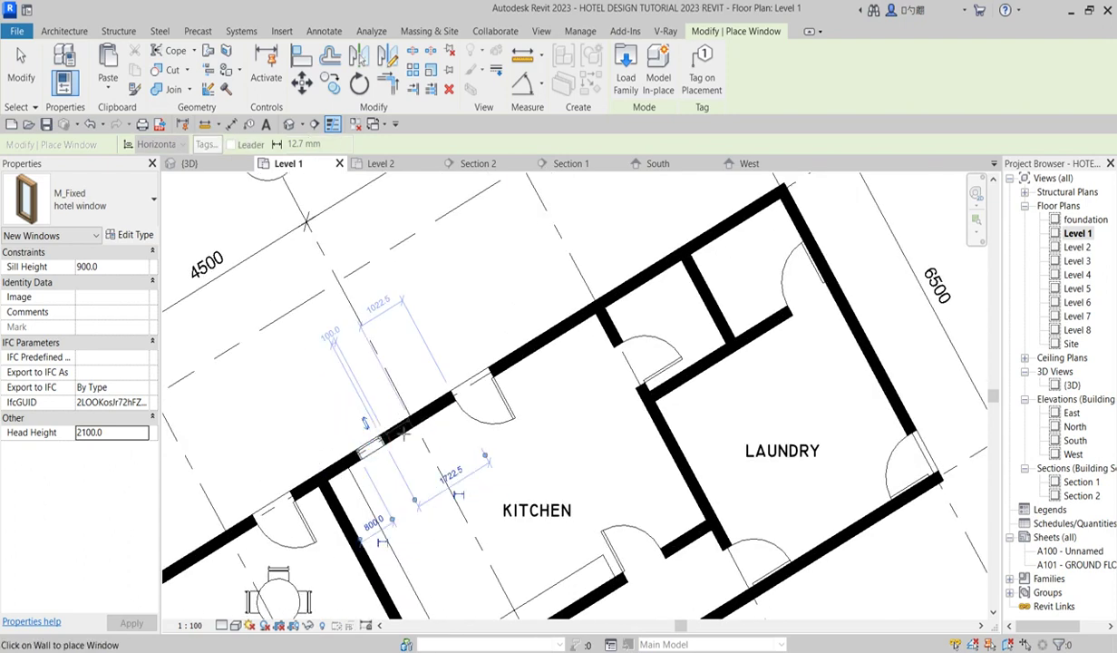
click(399, 425)
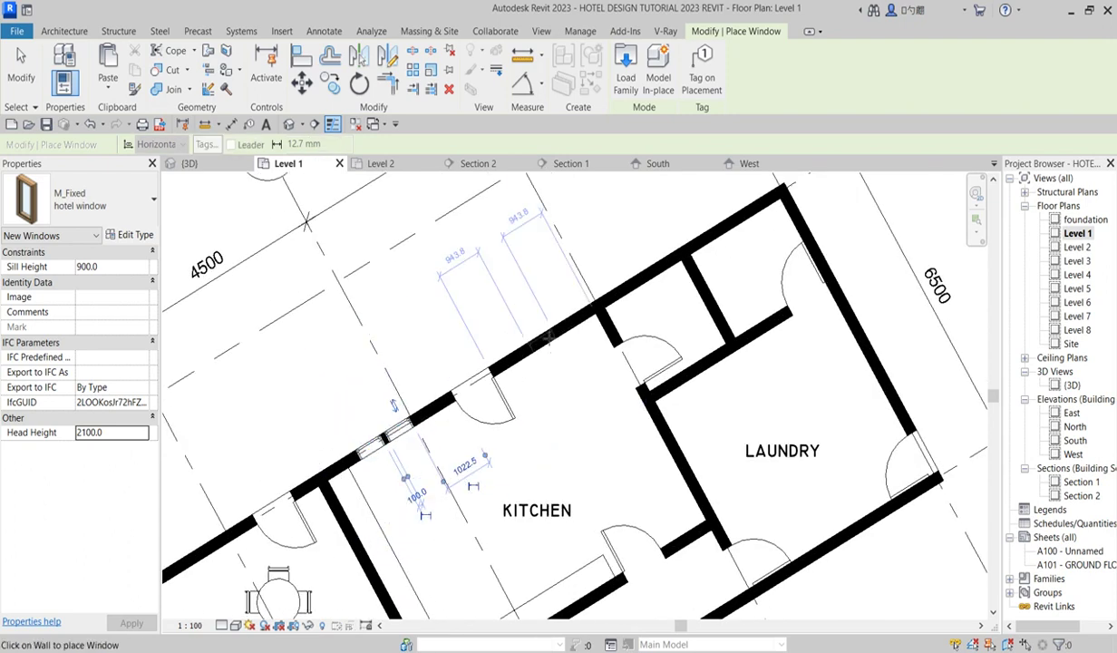
click(570, 317)
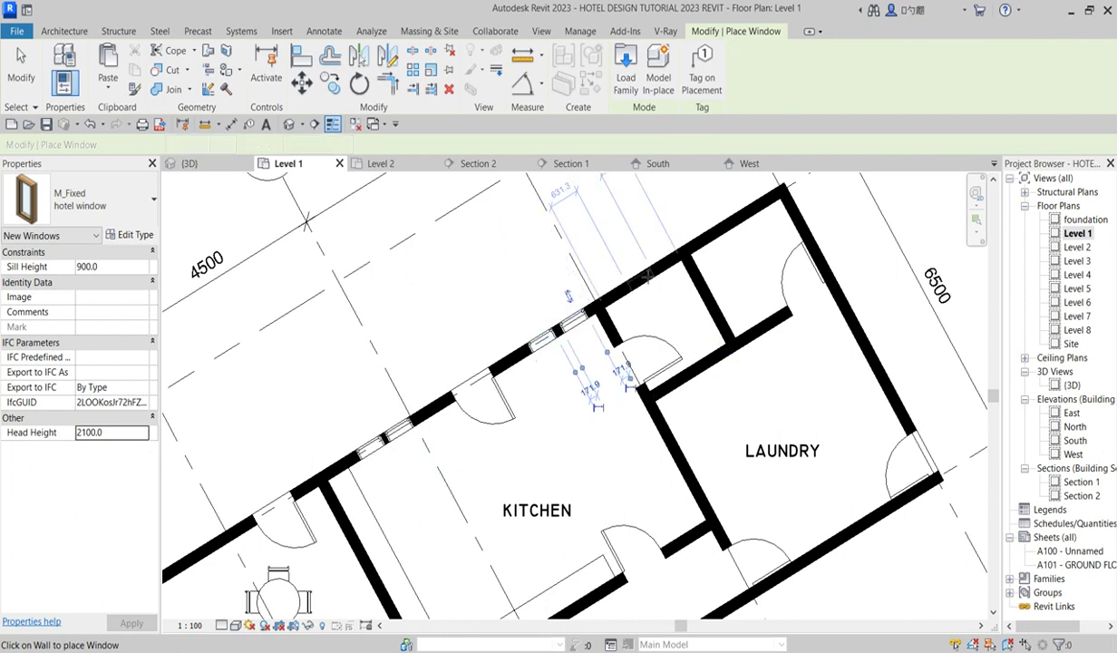
Step: Place two hotel windows about 200 mm apart in the laundry's outer end wall, between its two doors
scroll(635, 290, down, 3)
scroll(751, 316, up, 3)
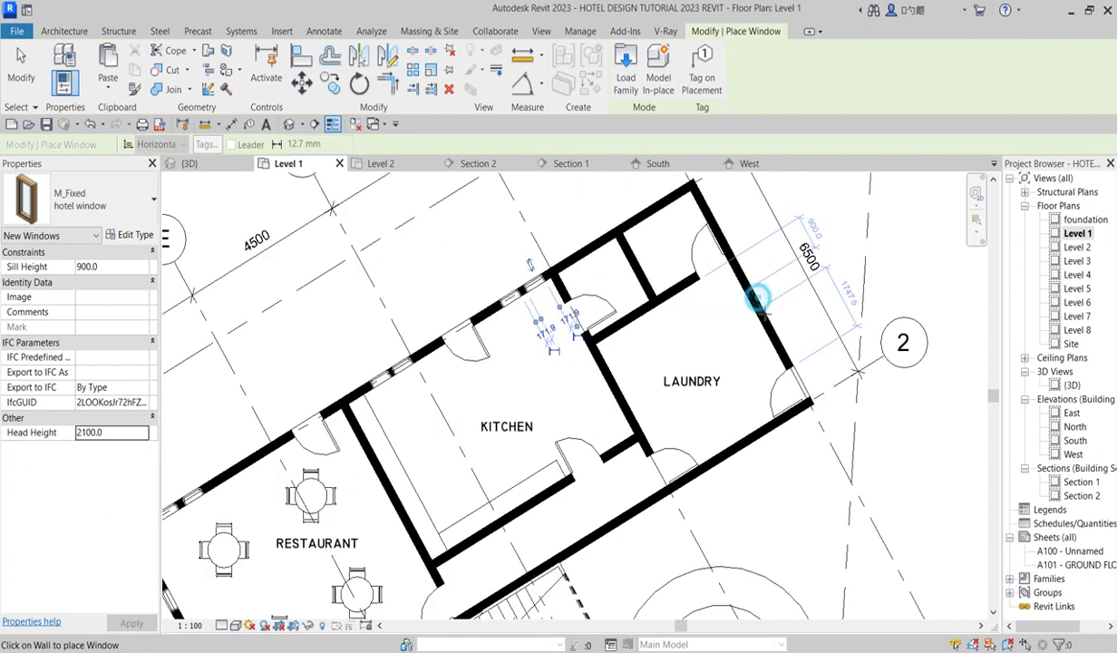
click(766, 313)
scroll(712, 326, down, 4)
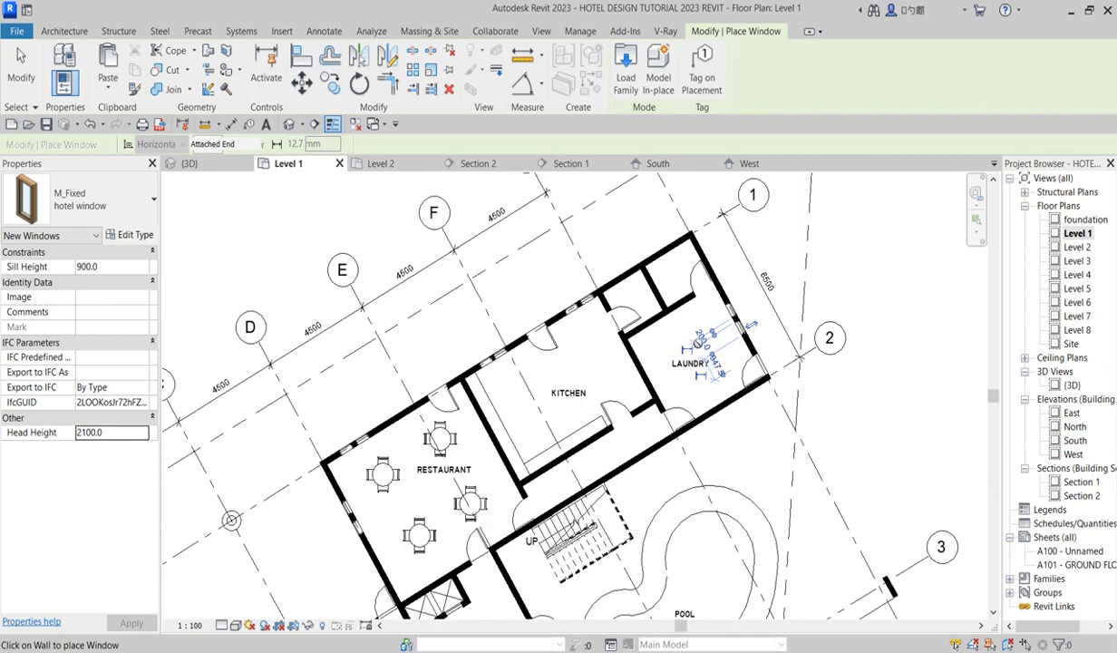
Step: Place three spaced pairs of hotel windows along the hall's long outer wall
scroll(671, 435, down, 1)
scroll(635, 526, up, 2)
scroll(635, 535, down, 2)
scroll(625, 544, up, 2)
scroll(625, 544, up, 3)
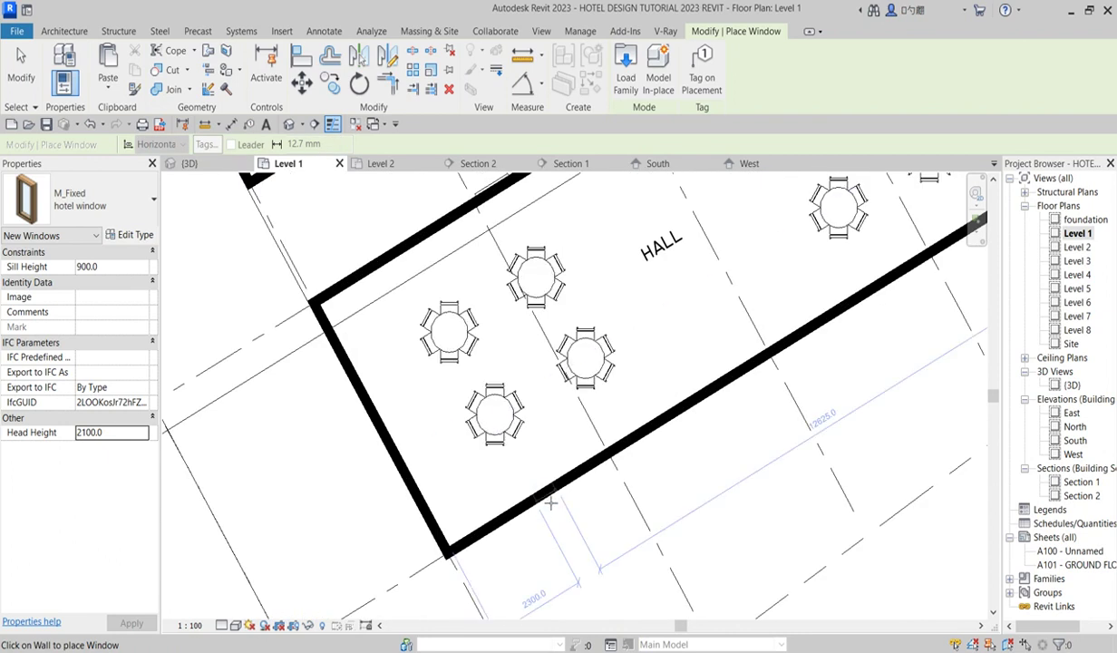
click(568, 475)
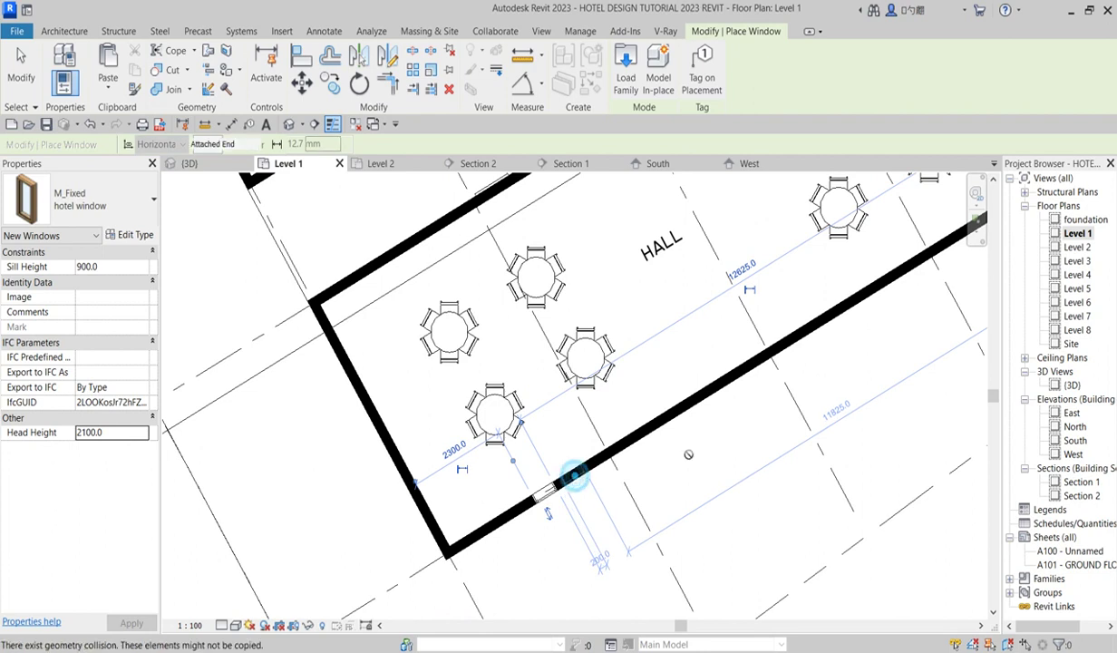
click(690, 401)
click(728, 381)
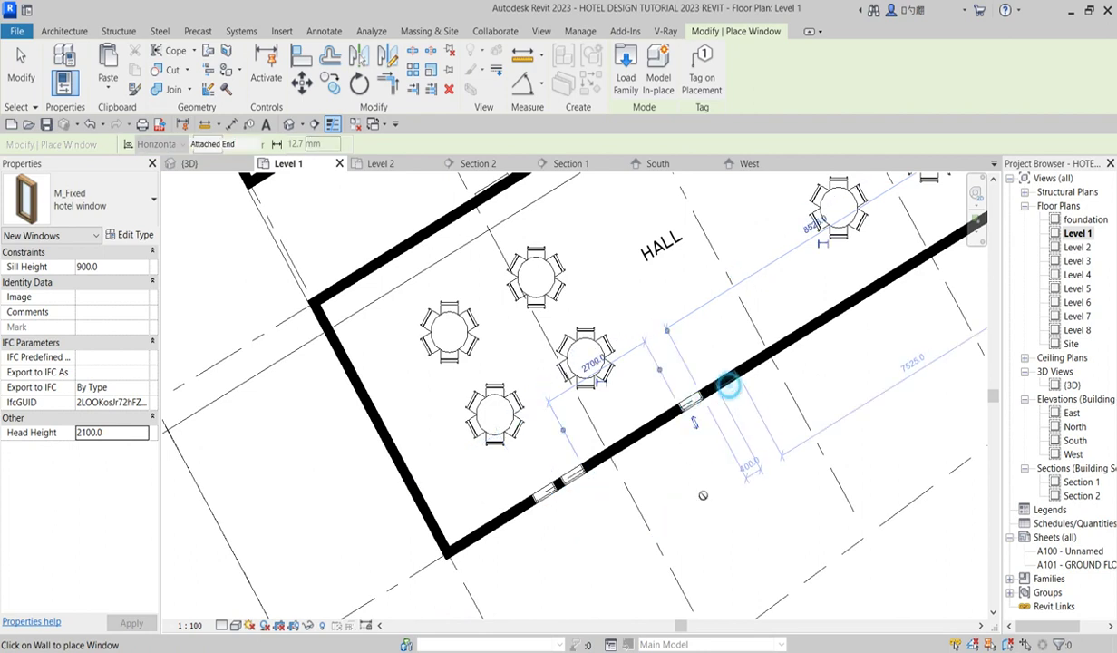
scroll(728, 381, down, 3)
scroll(735, 422, up, 3)
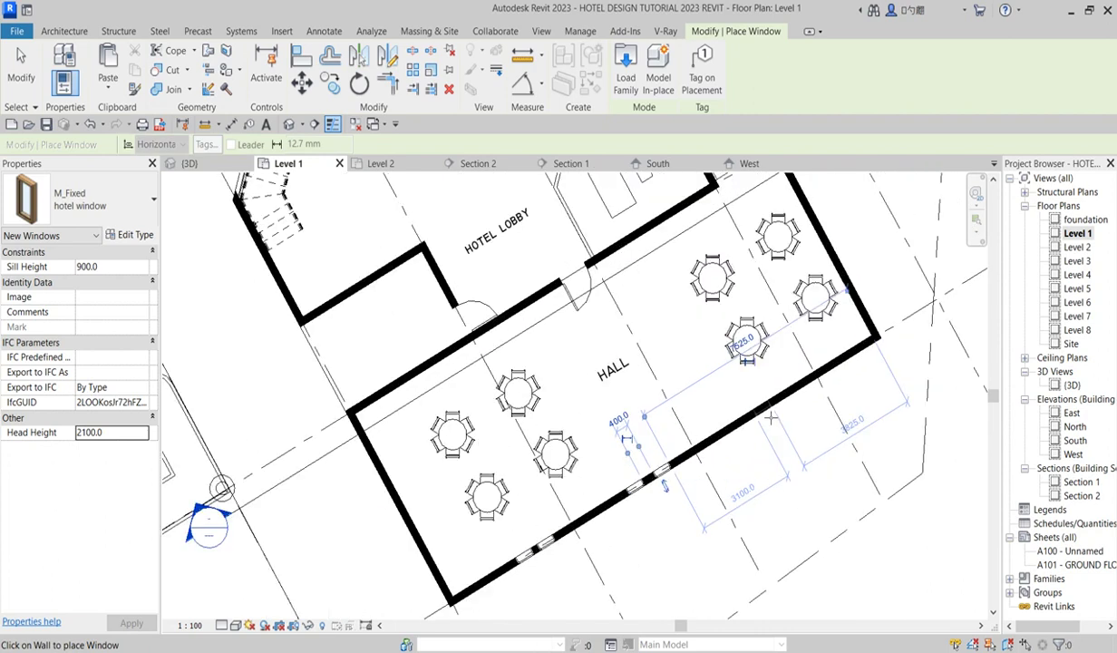
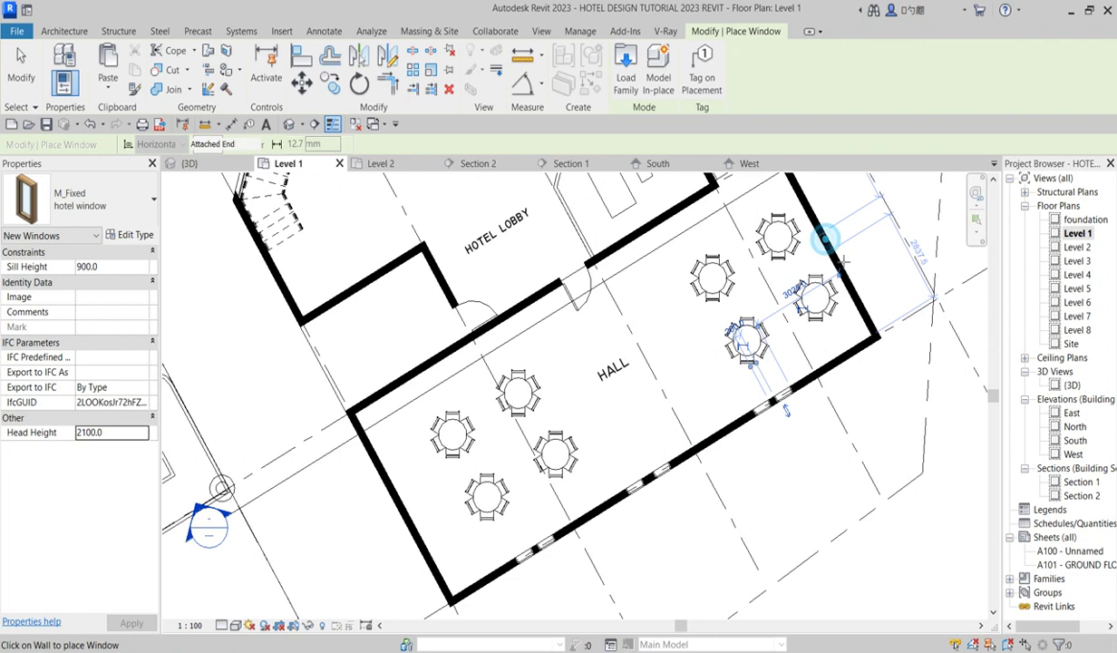
Step: Place a pair of hotel windows about 300 mm apart in each of the hall's two end walls
click(827, 245)
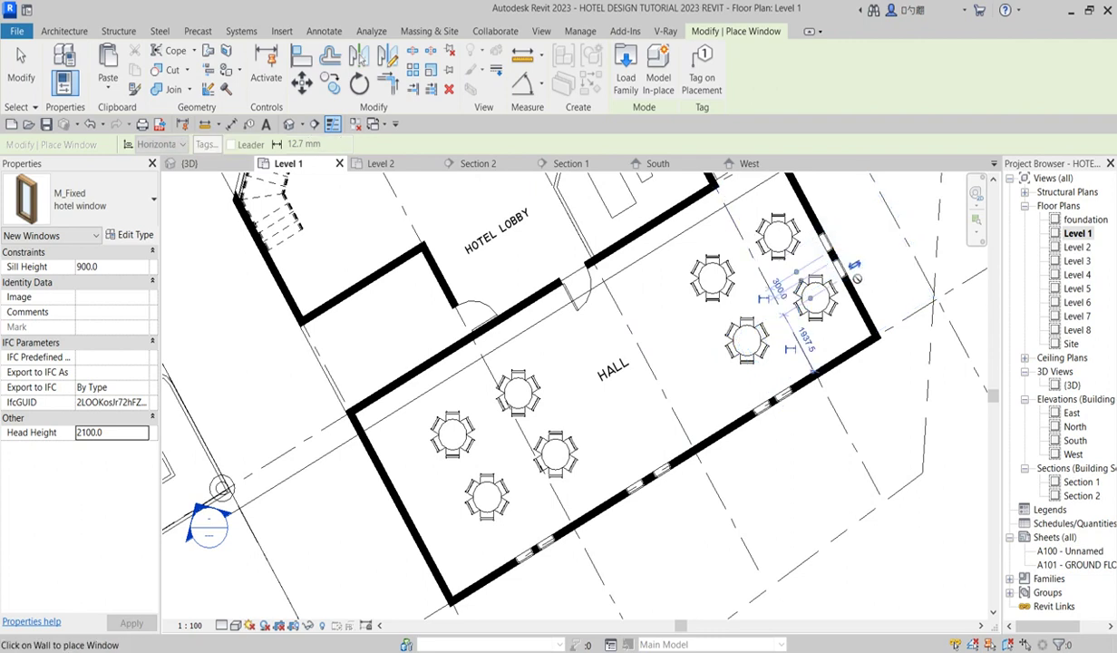
scroll(843, 254, down, 4)
scroll(647, 363, up, 5)
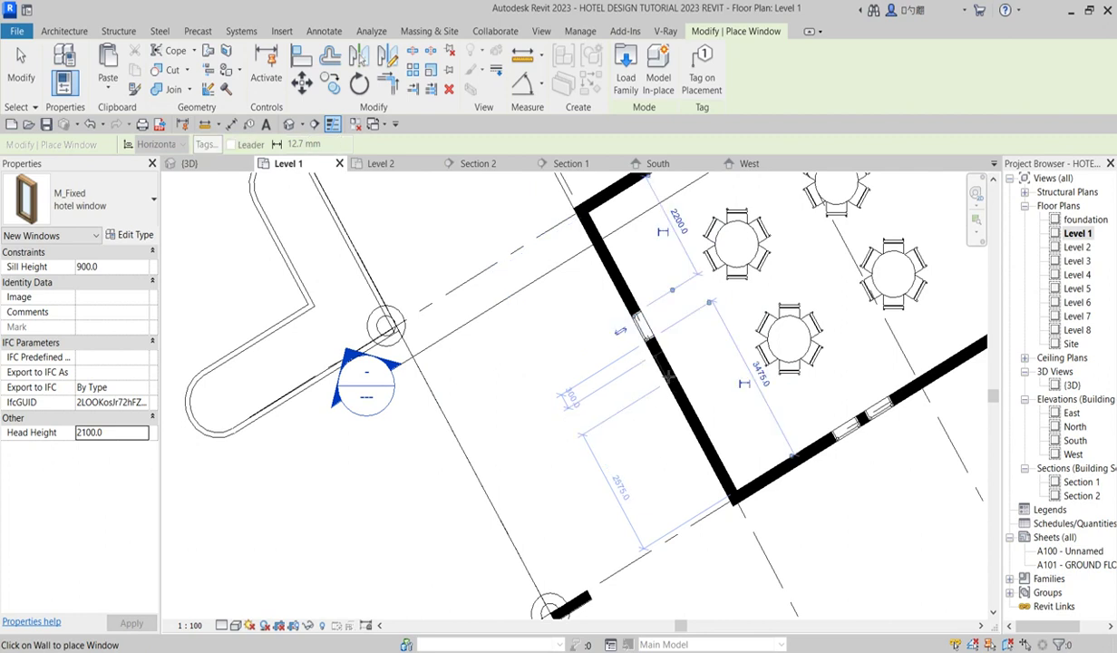
click(663, 370)
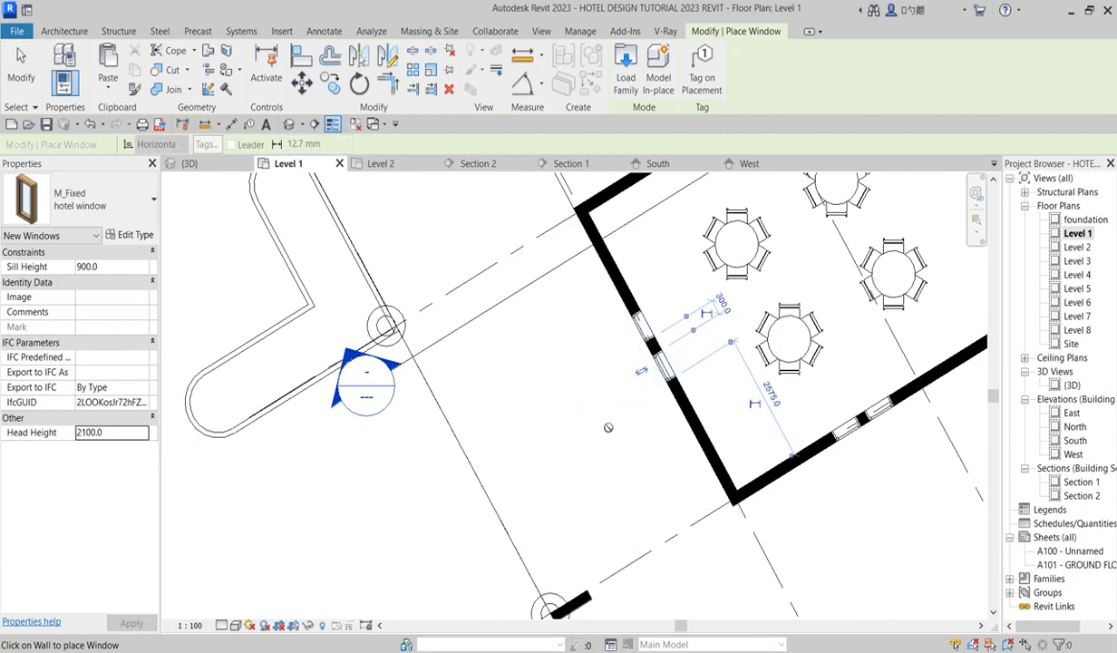
scroll(608, 427, down, 4)
scroll(689, 453, down, 2)
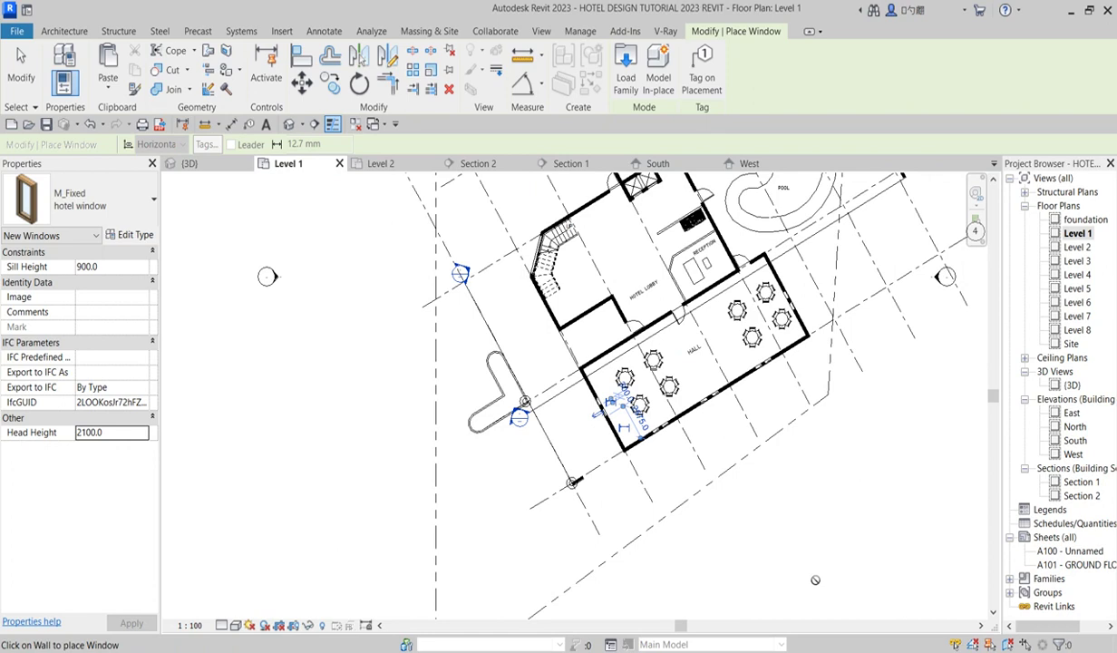
Step: Open the Level 2 floor plan
scroll(551, 305, up, 3)
scroll(551, 306, down, 1)
scroll(549, 322, down, 3)
scroll(532, 250, up, 3)
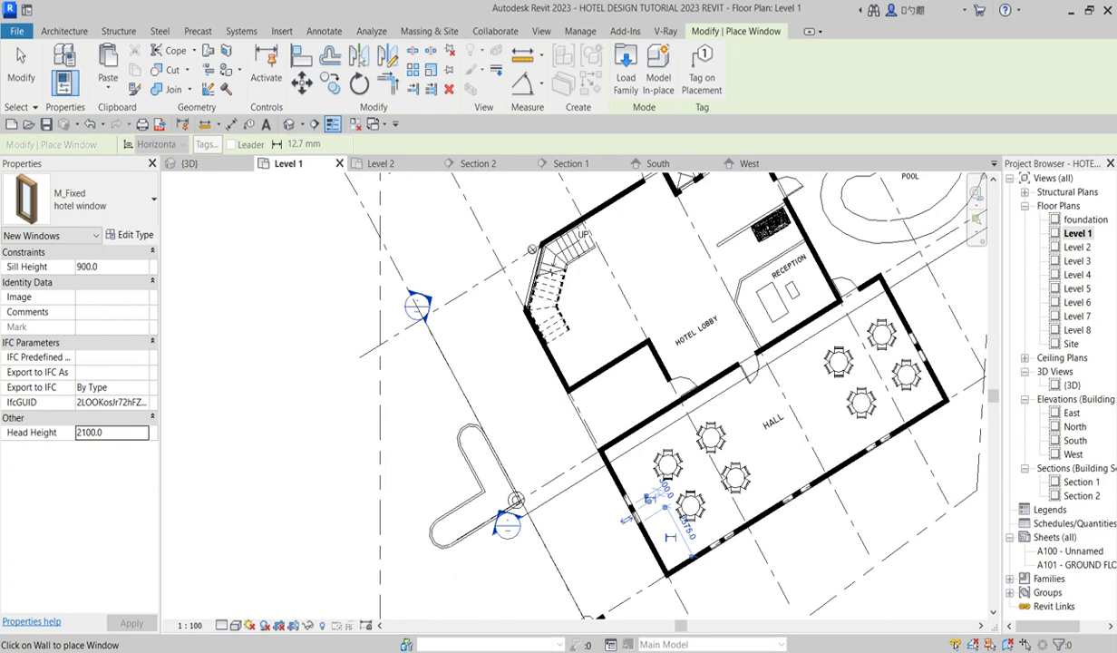
double_click(1077, 248)
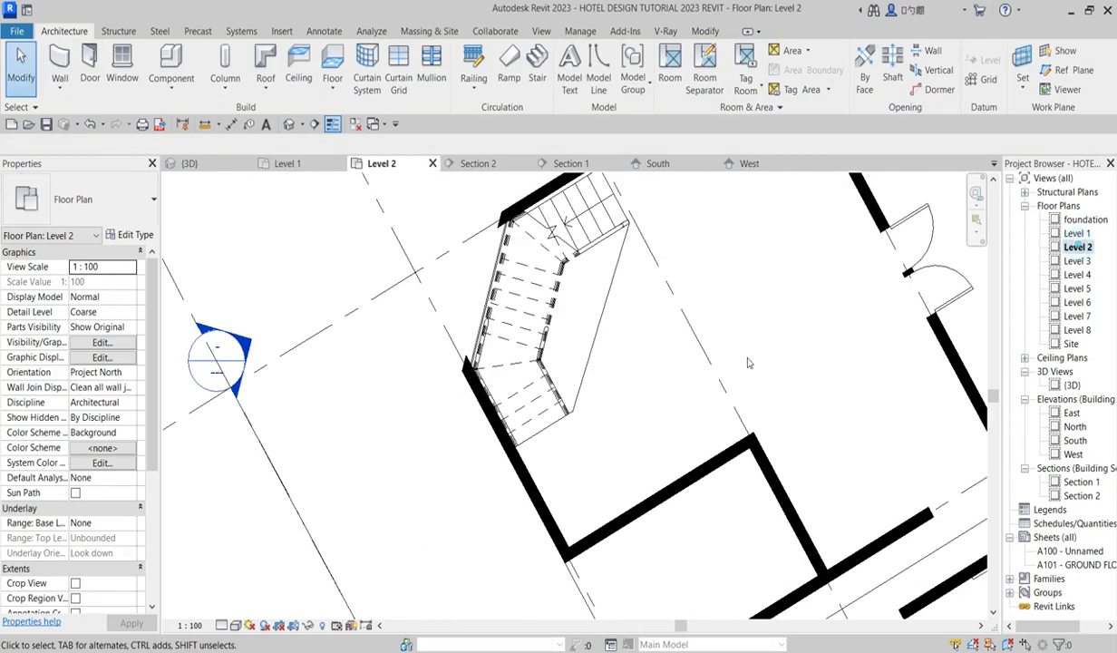
scroll(551, 435, down, 2)
scroll(552, 435, down, 2)
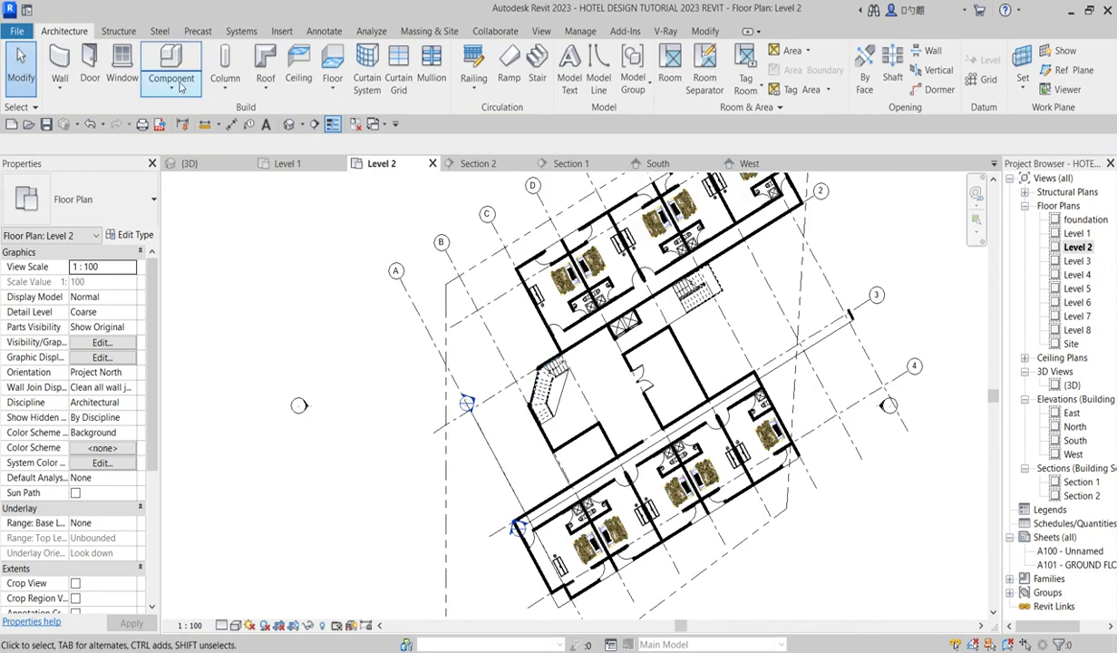
Step: Place two hotel windows about 100 mm apart in the outer wall beside the bed of the corner bedroom at grid C
click(121, 66)
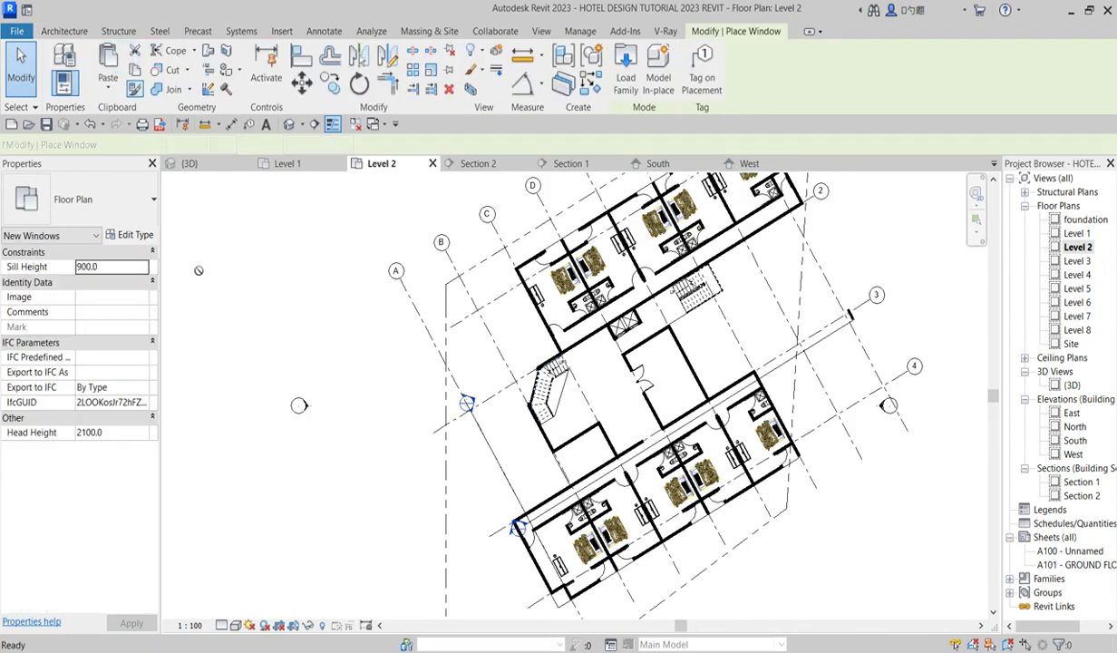
scroll(531, 261, up, 5)
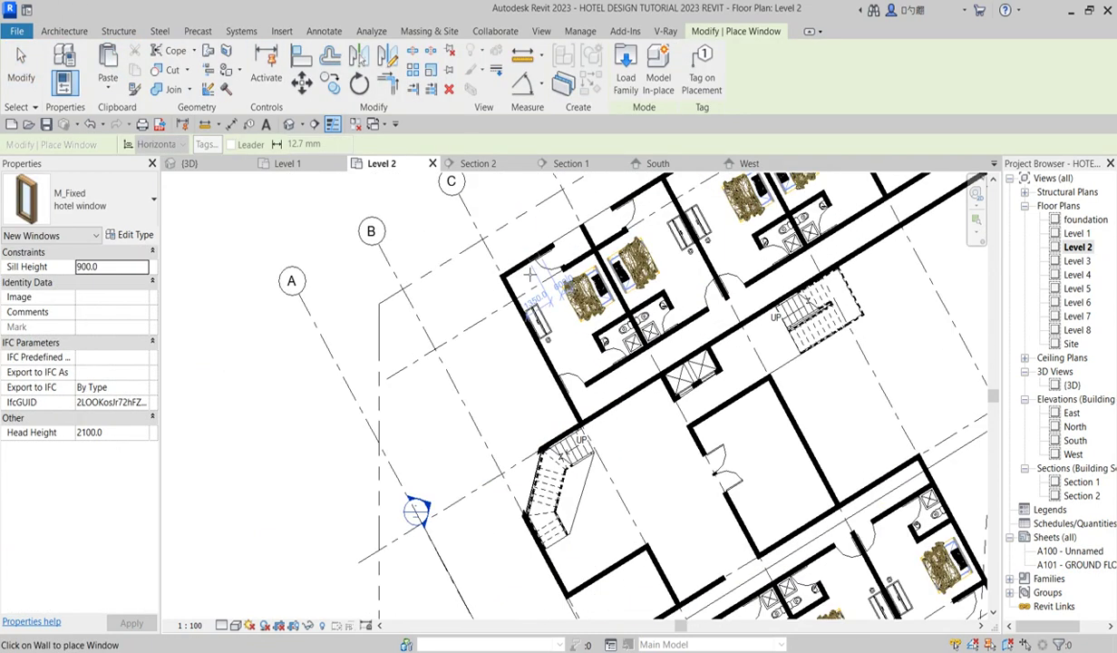
scroll(653, 256, up, 2)
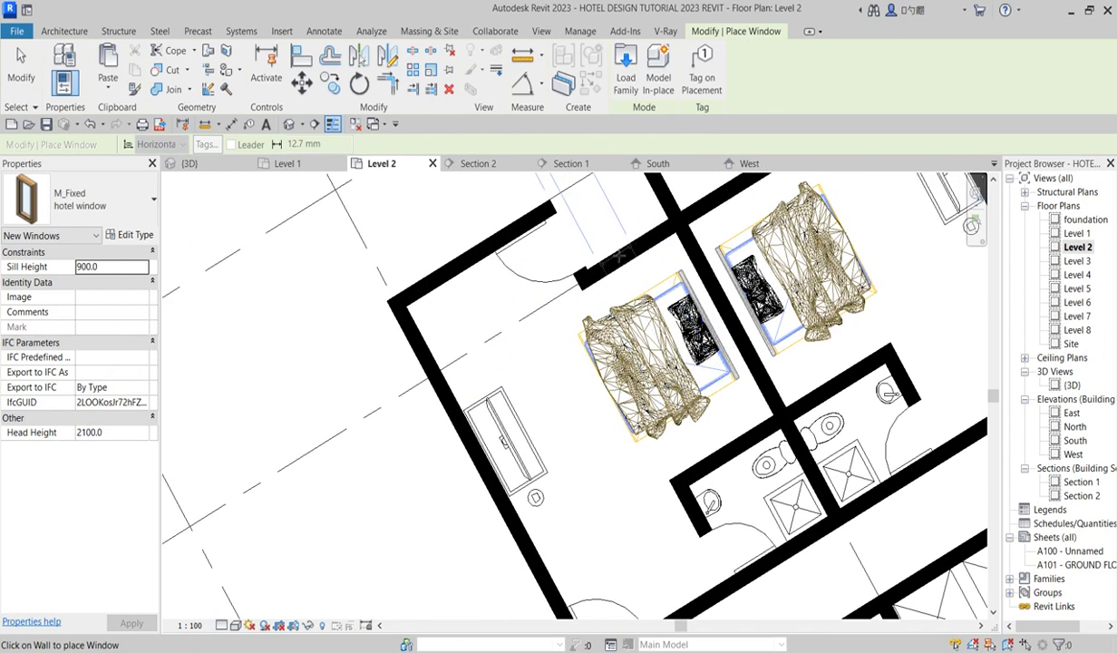
click(607, 249)
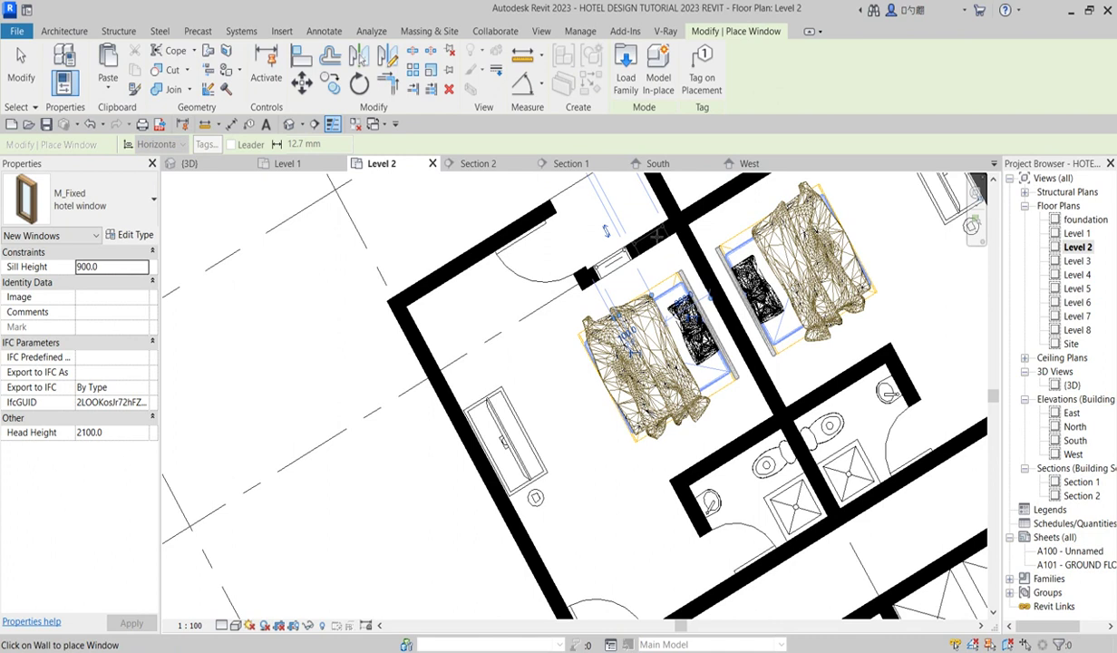
scroll(650, 229, down, 3)
Step: Place two hotel windows side by side in the outer wall beside the bed of the adjoining bedroom at grid D
scroll(457, 527, down, 3)
scroll(635, 291, up, 5)
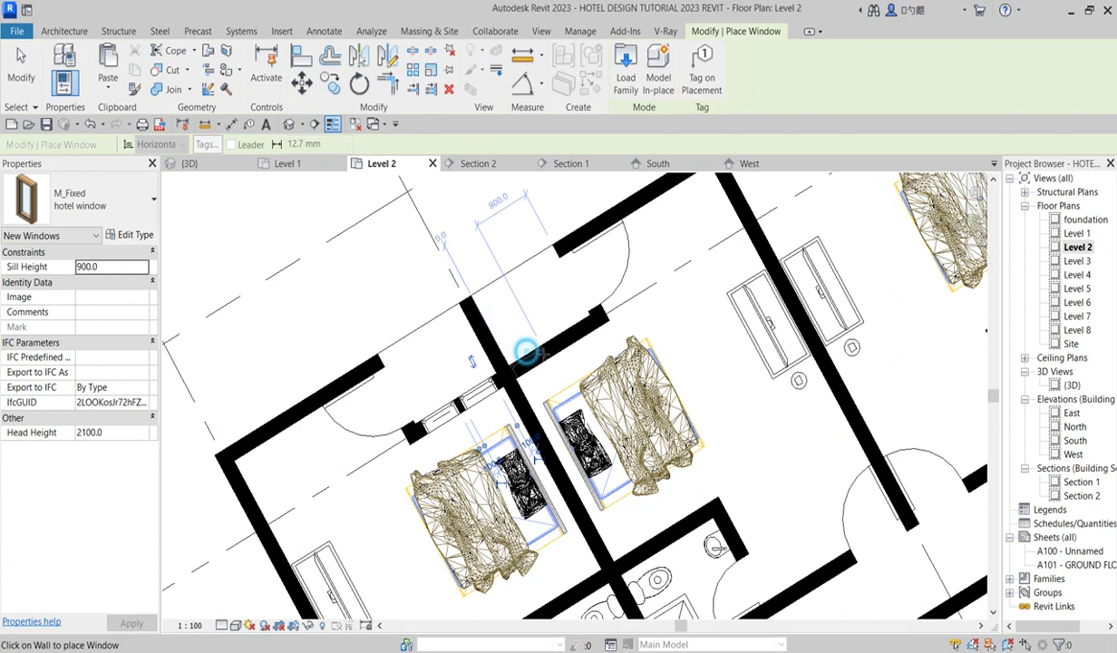
click(526, 351)
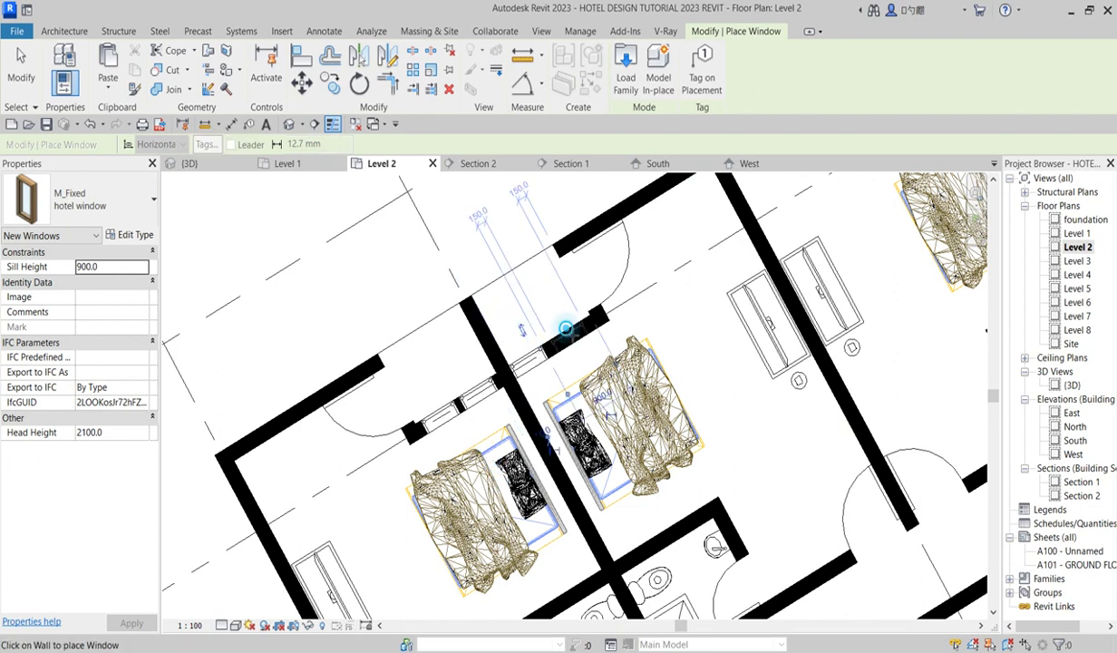
scroll(565, 328, down, 5)
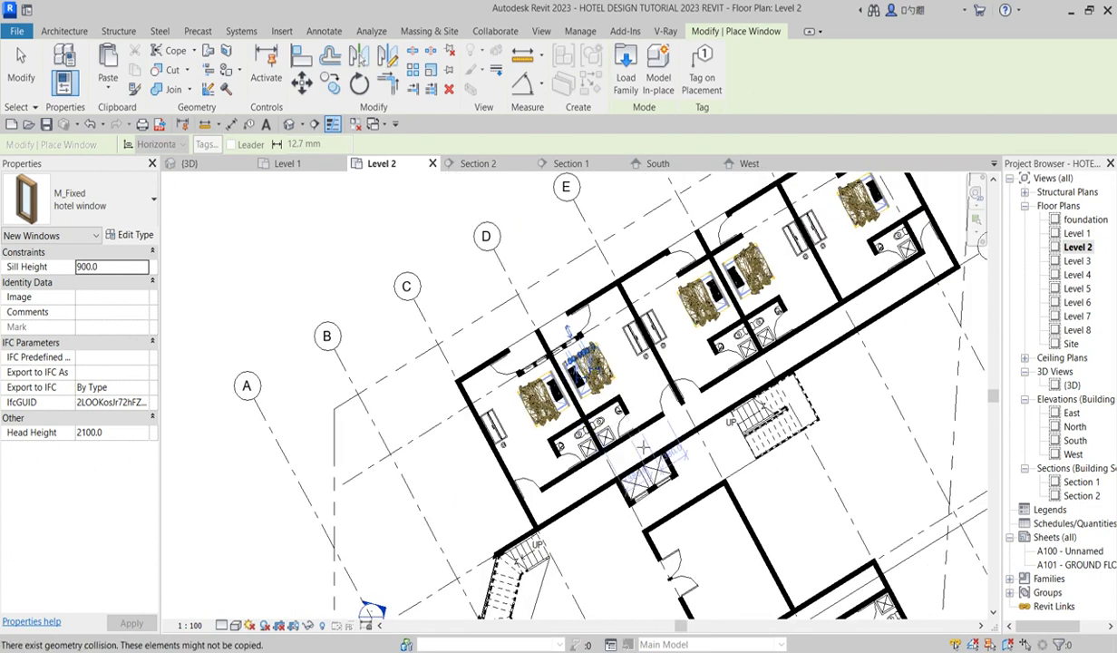
Step: Place two hotel windows beside the bed in the outer wall of each of the two back-to-back bedrooms at grid F
scroll(640, 446, up, 3)
scroll(553, 372, down, 2)
scroll(688, 257, up, 4)
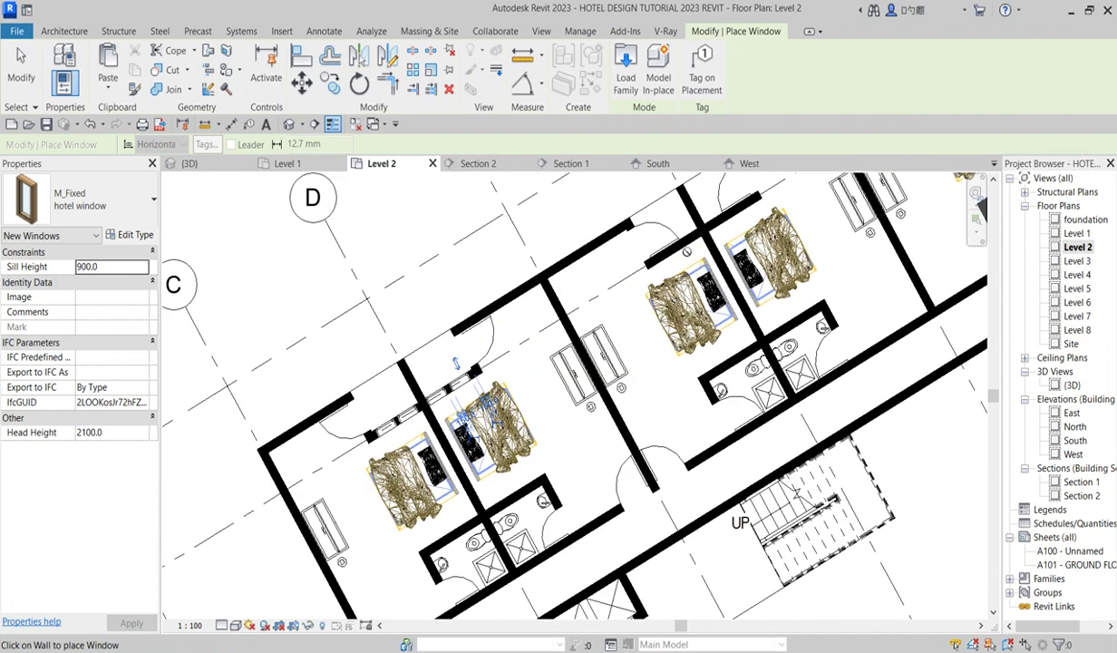
scroll(662, 264, up, 2)
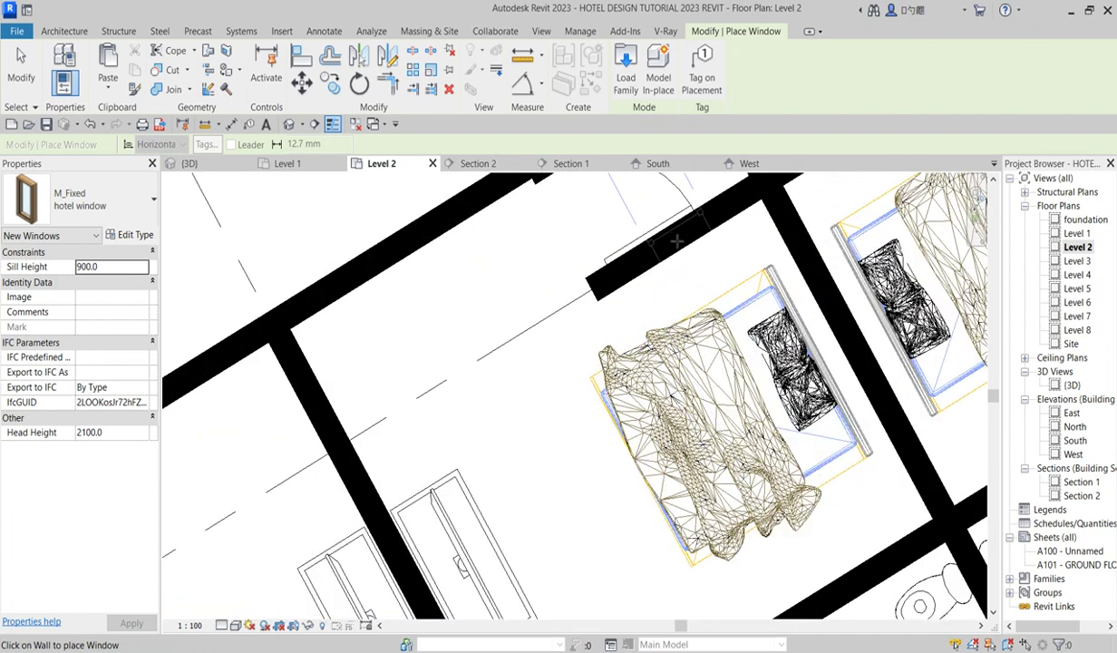
click(662, 235)
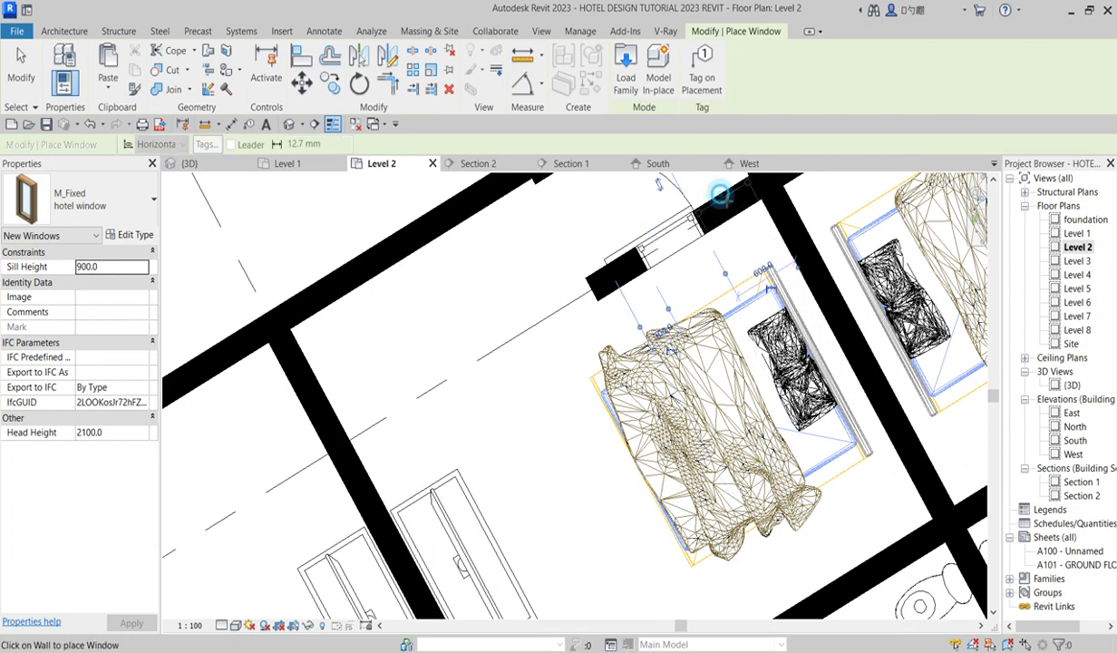
scroll(599, 308, down, 3)
scroll(580, 257, up, 4)
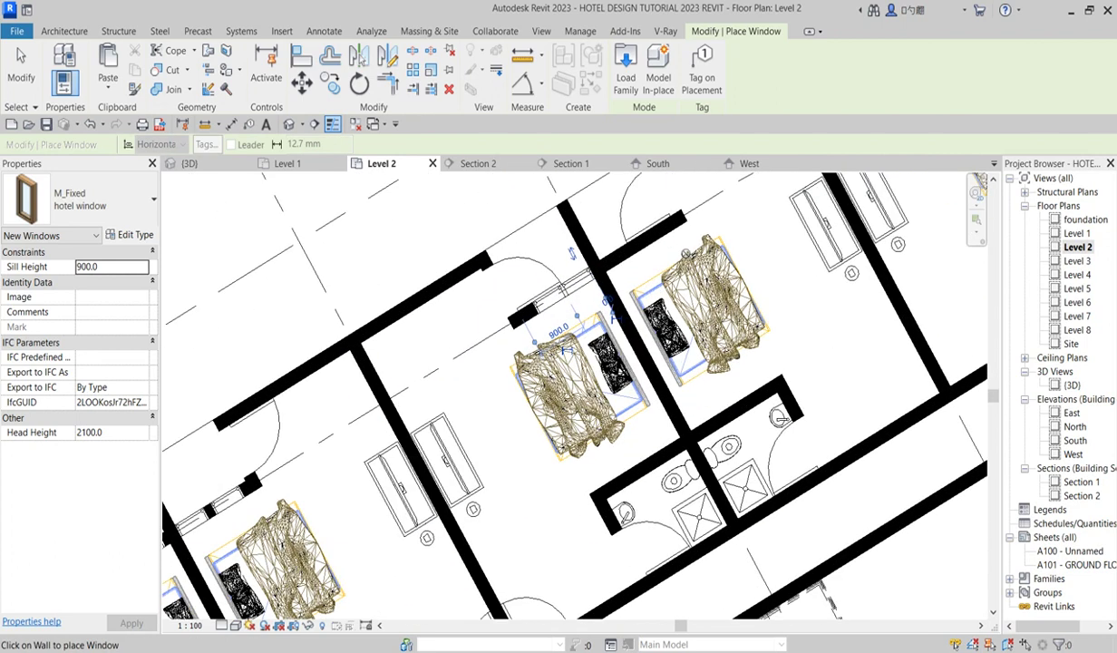
click(670, 224)
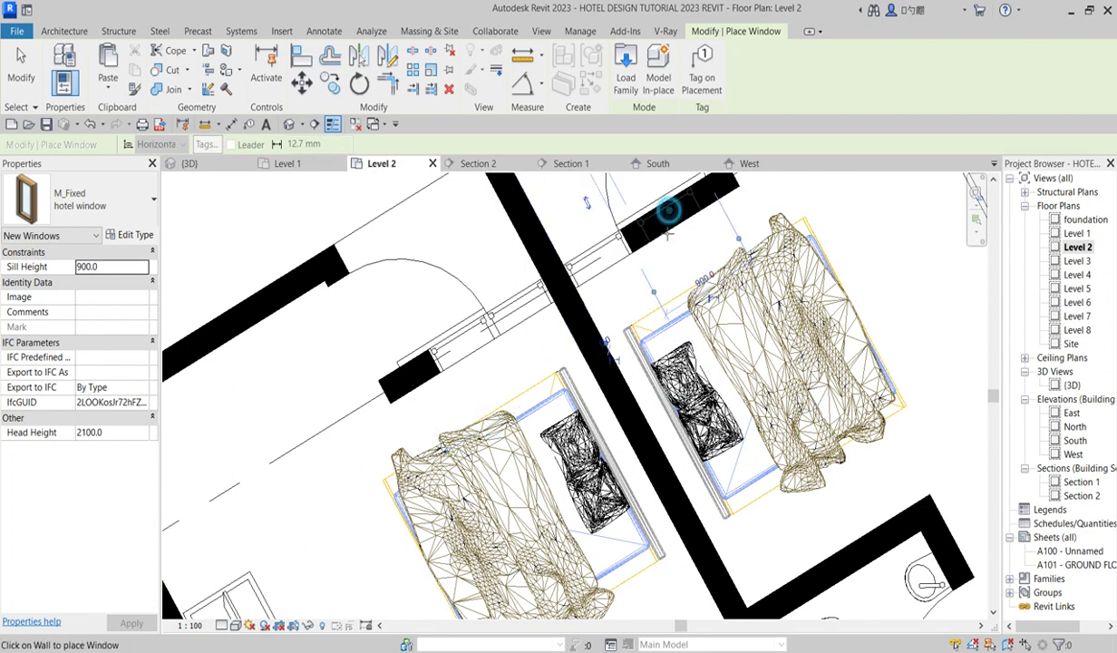
scroll(668, 211, down, 4)
Step: Place two hotel windows beside the bed in the outer wall of the wing's end bedroom past grid G
scroll(656, 272, up, 6)
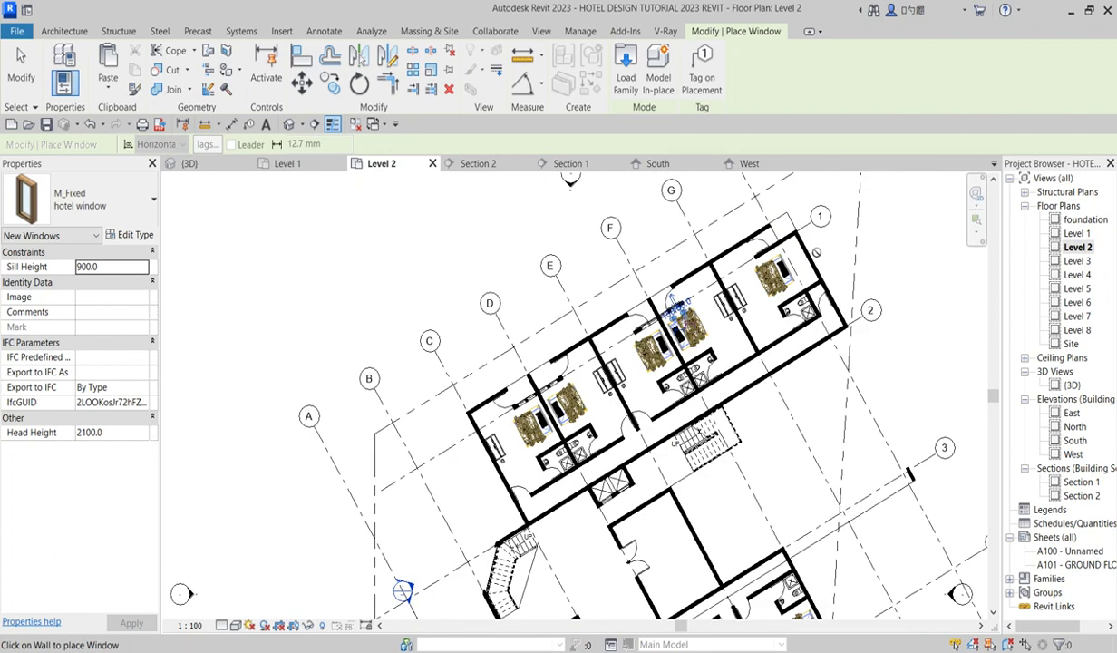
scroll(739, 272, up, 1)
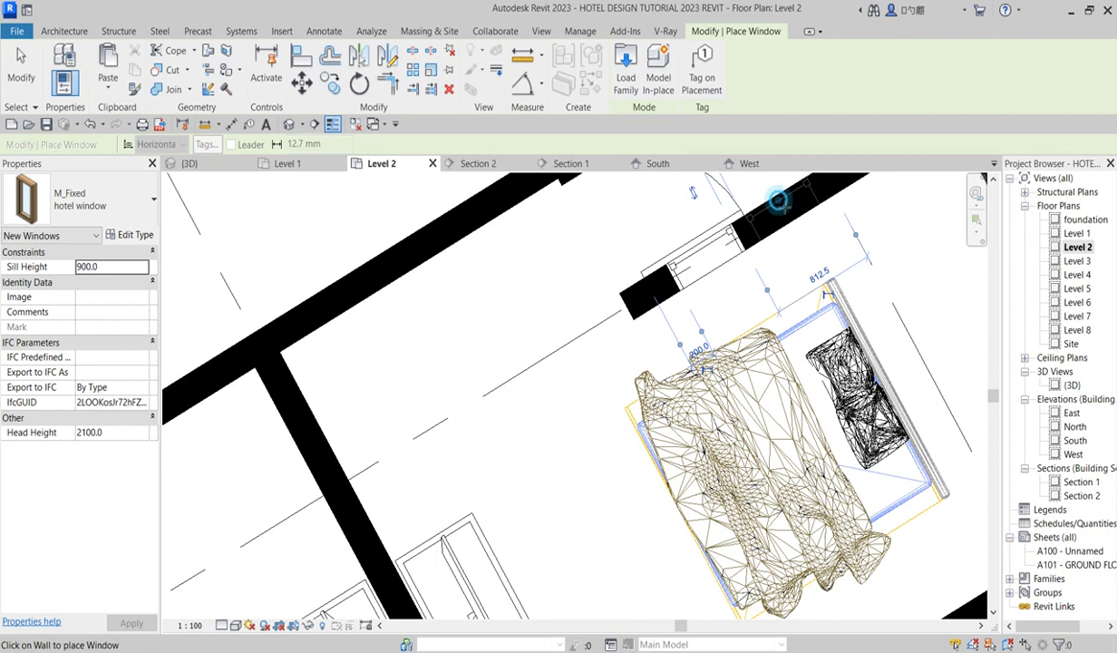
scroll(778, 201, down, 4)
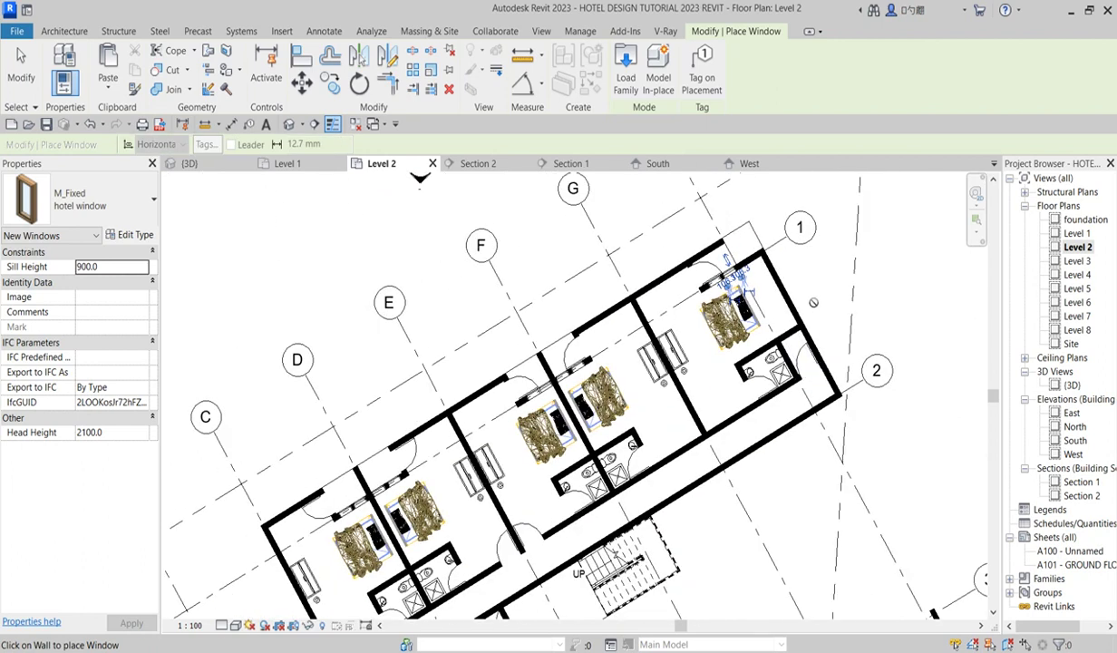
Step: Place two hotel windows beside the bed in the outer wall of each of the first two back-to-back bedrooms in the opposite wing
scroll(814, 302, down, 2)
scroll(562, 544, up, 2)
scroll(273, 386, down, 3)
scroll(273, 386, up, 4)
scroll(272, 386, down, 3)
scroll(273, 386, up, 3)
scroll(306, 340, down, 4)
scroll(306, 340, up, 5)
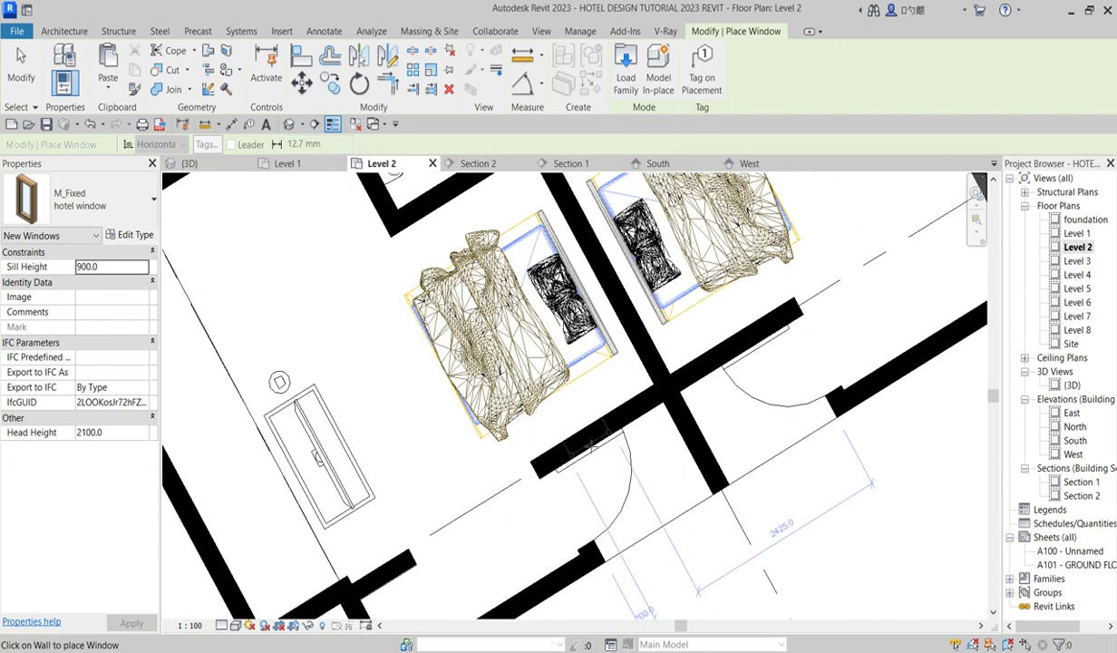
click(589, 437)
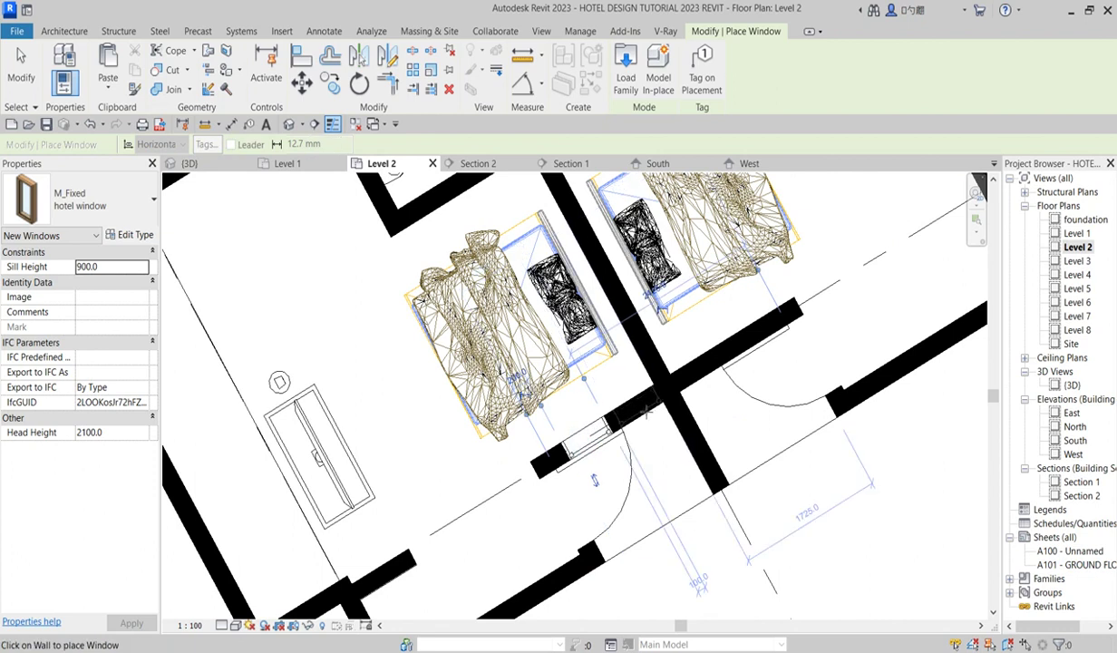
click(638, 408)
scroll(650, 413, up, 2)
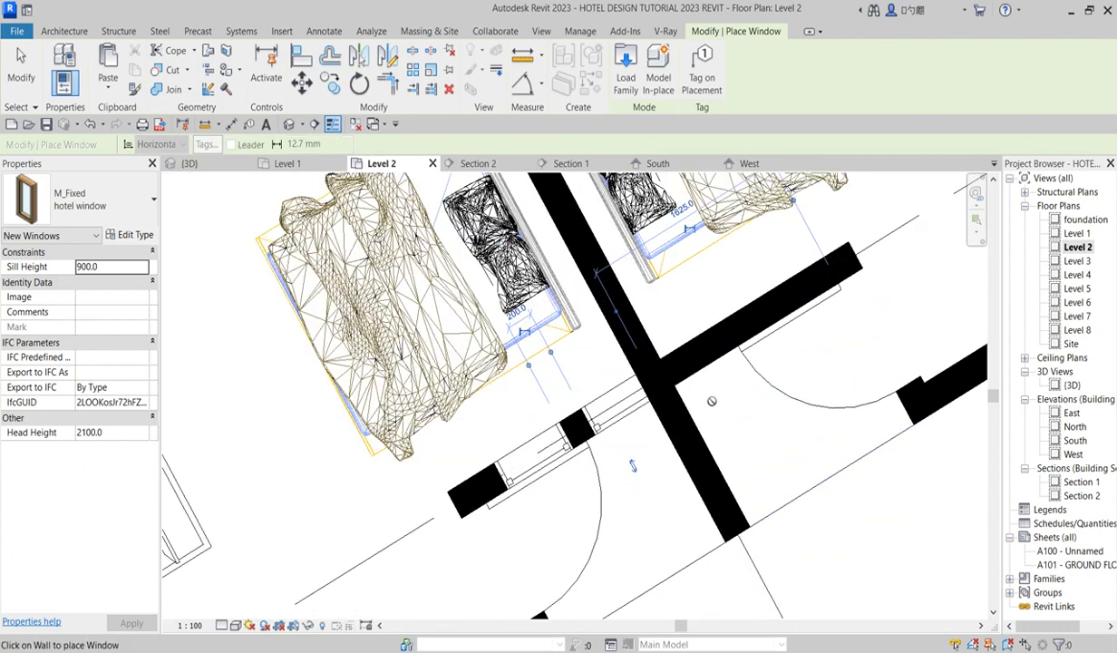
click(710, 362)
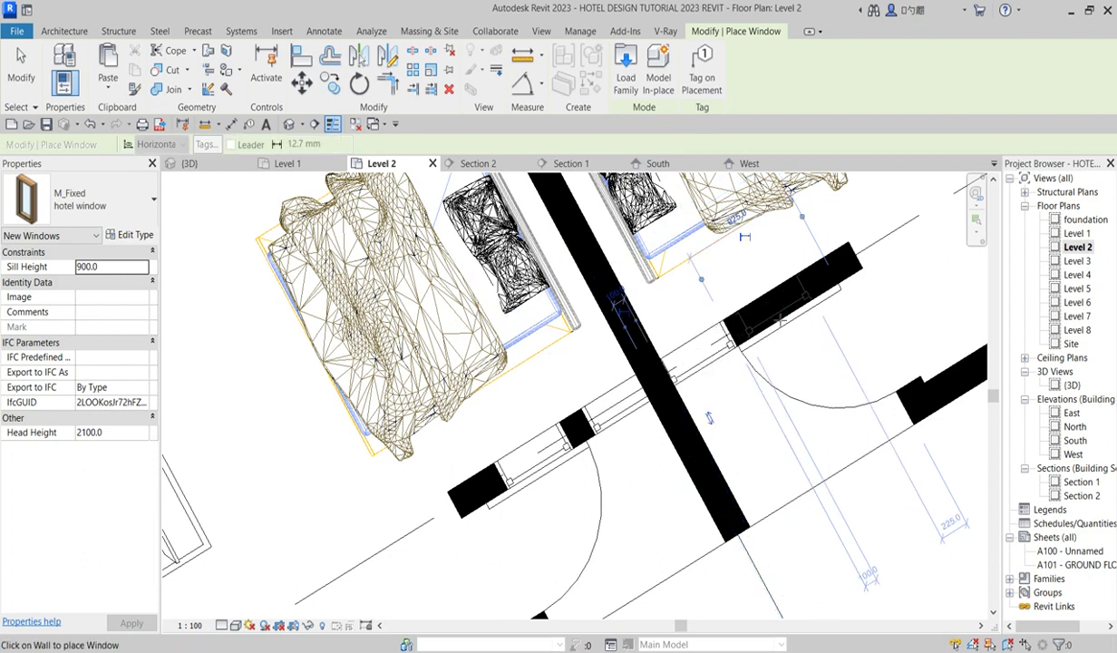
scroll(780, 317, down, 5)
Step: Place two hotel windows beside the bed in the outer wall of each bedroom of the opposite wing's second back-to-back pair
scroll(915, 368, up, 6)
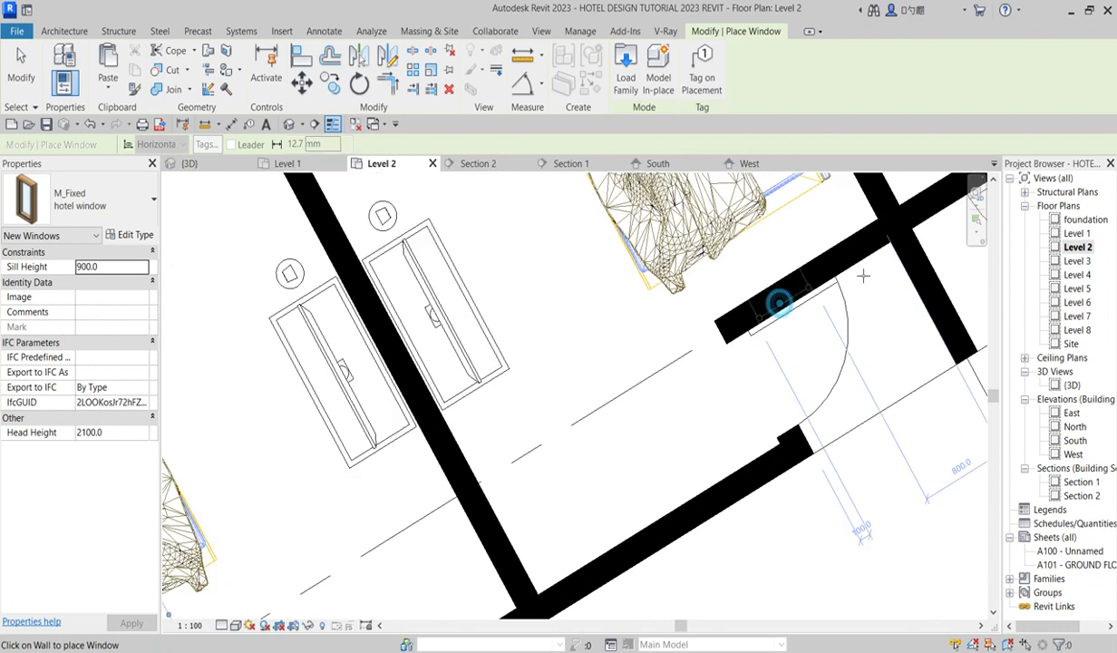
click(779, 302)
scroll(857, 263, down, 3)
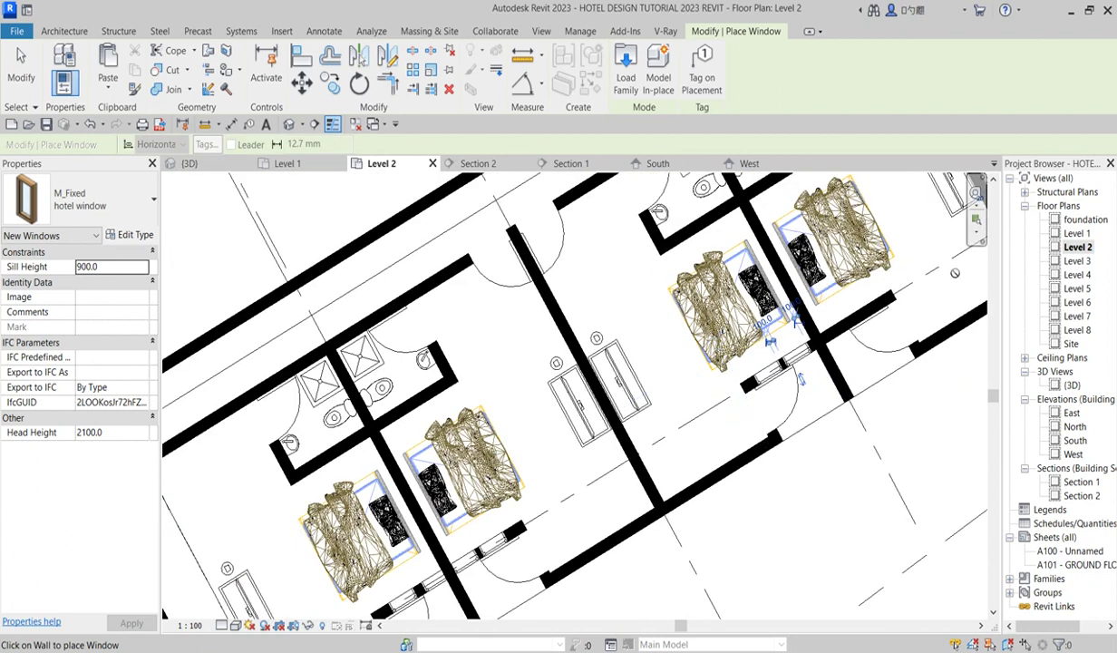
scroll(840, 347, up, 3)
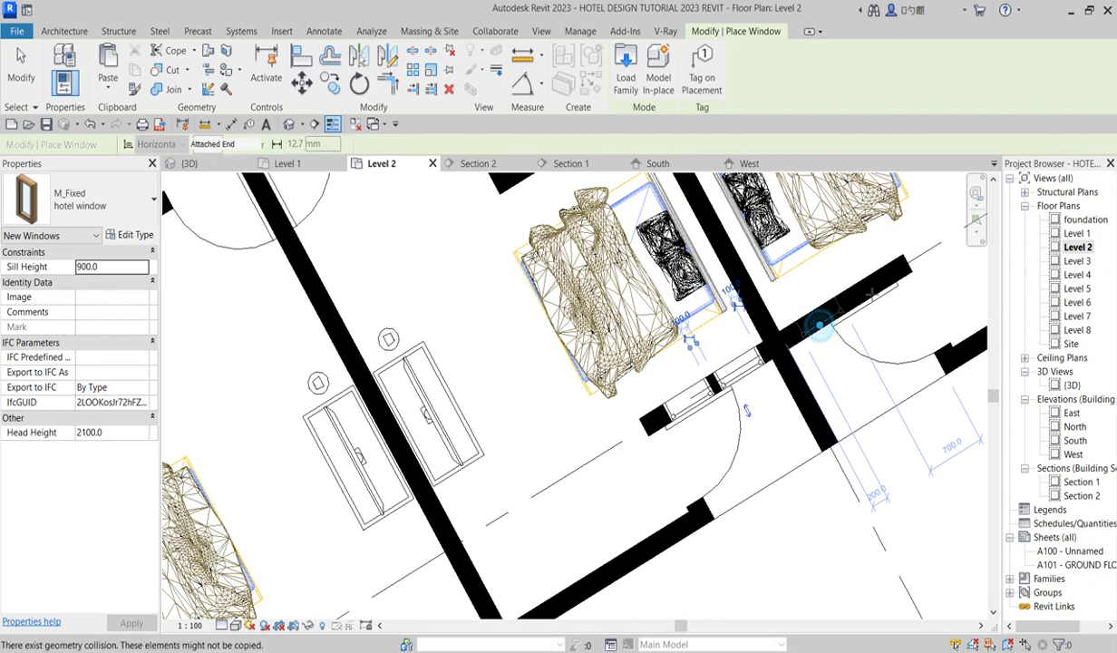
click(819, 325)
scroll(866, 286, down, 5)
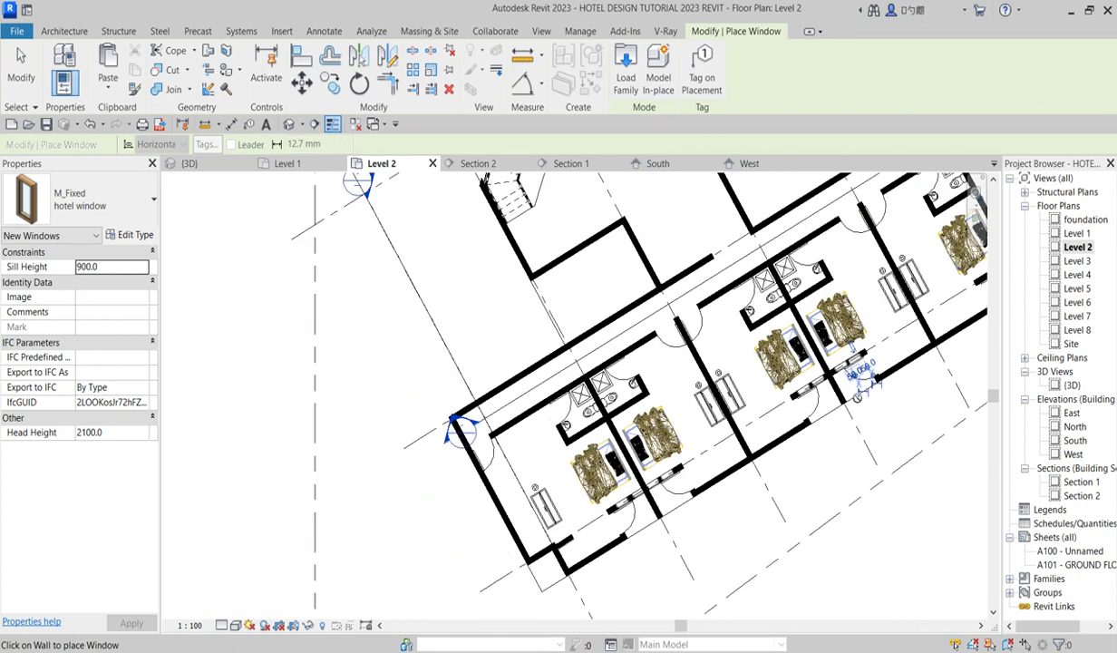
Step: Place two hotel windows beside the bed in the opposite wing's end bedroom and end window placement
scroll(805, 408, up, 6)
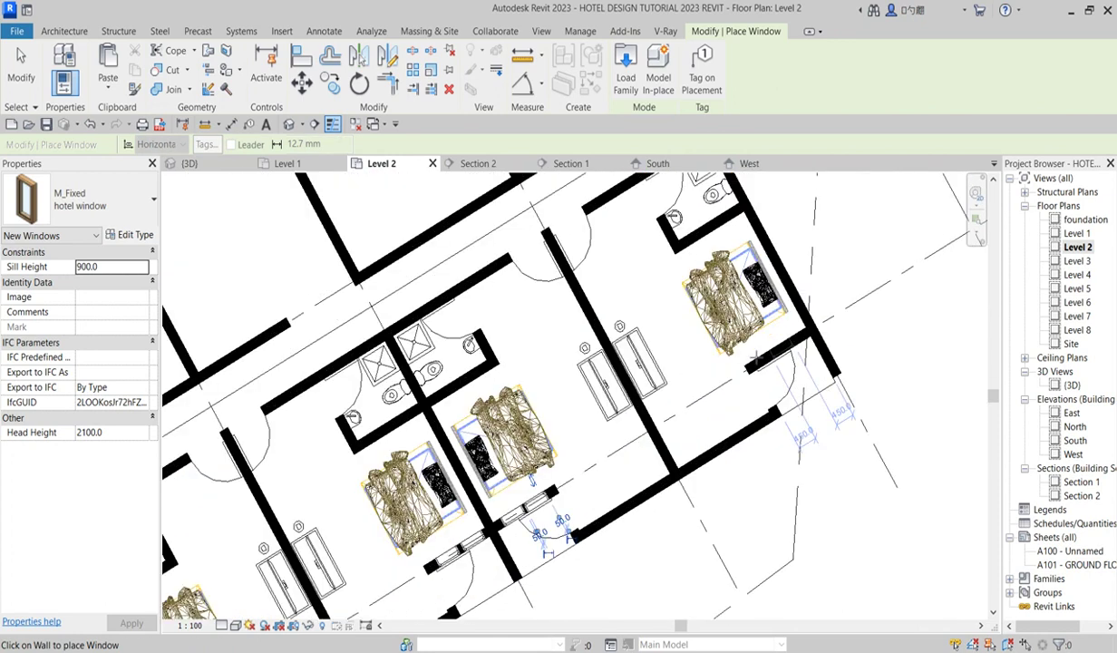
click(803, 366)
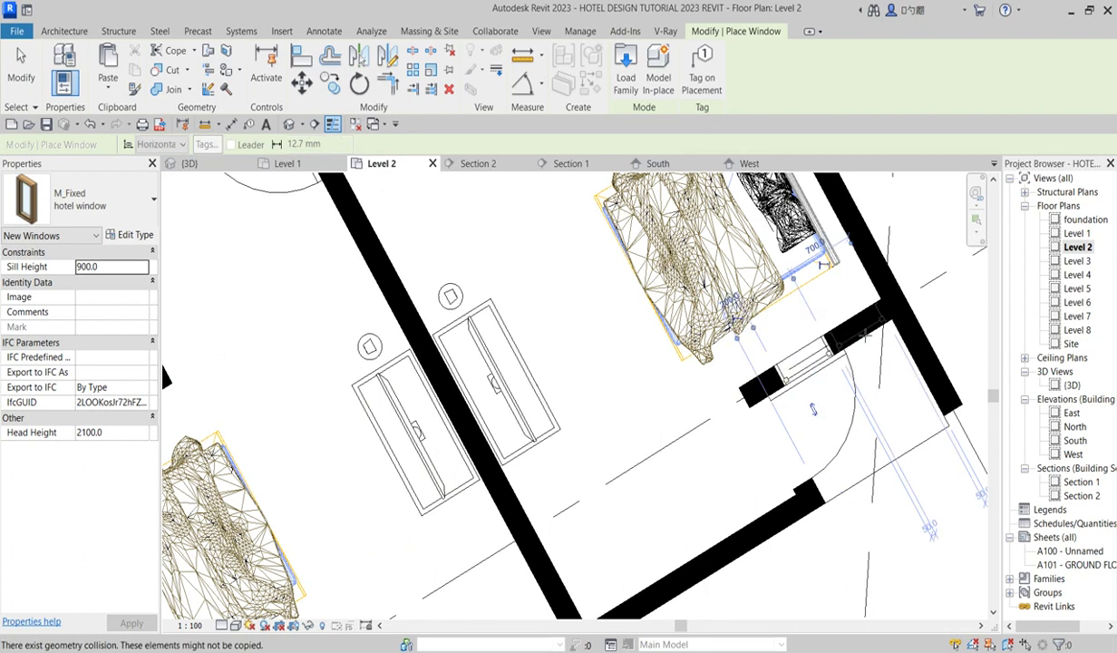
scroll(859, 328, down, 8)
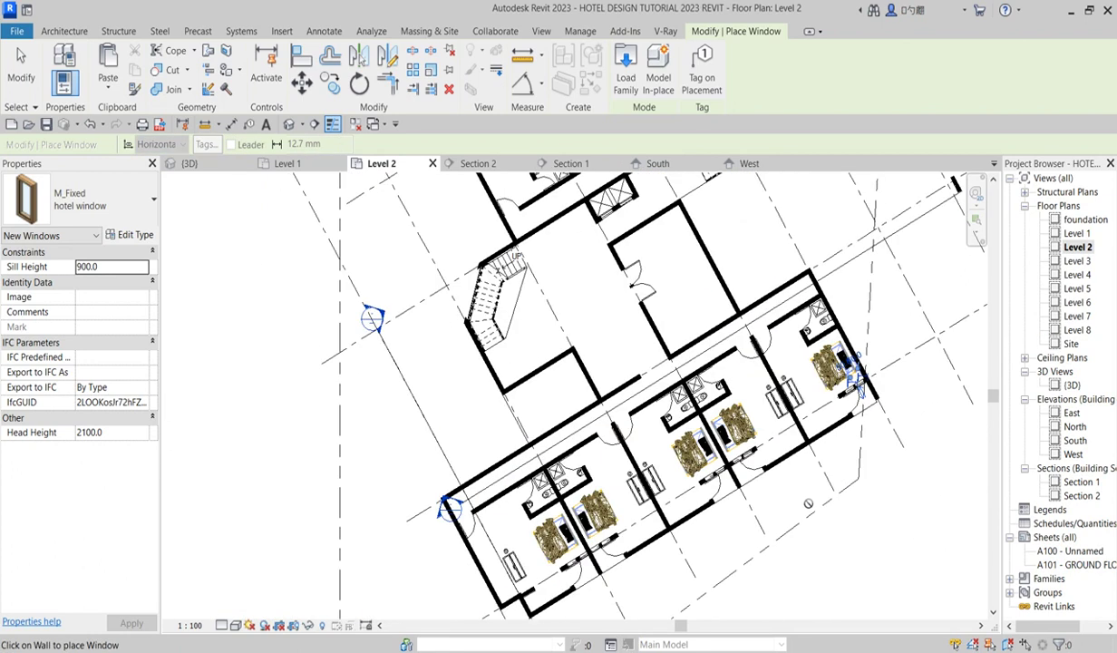
scroll(843, 399, up, 2)
scroll(703, 380, down, 3)
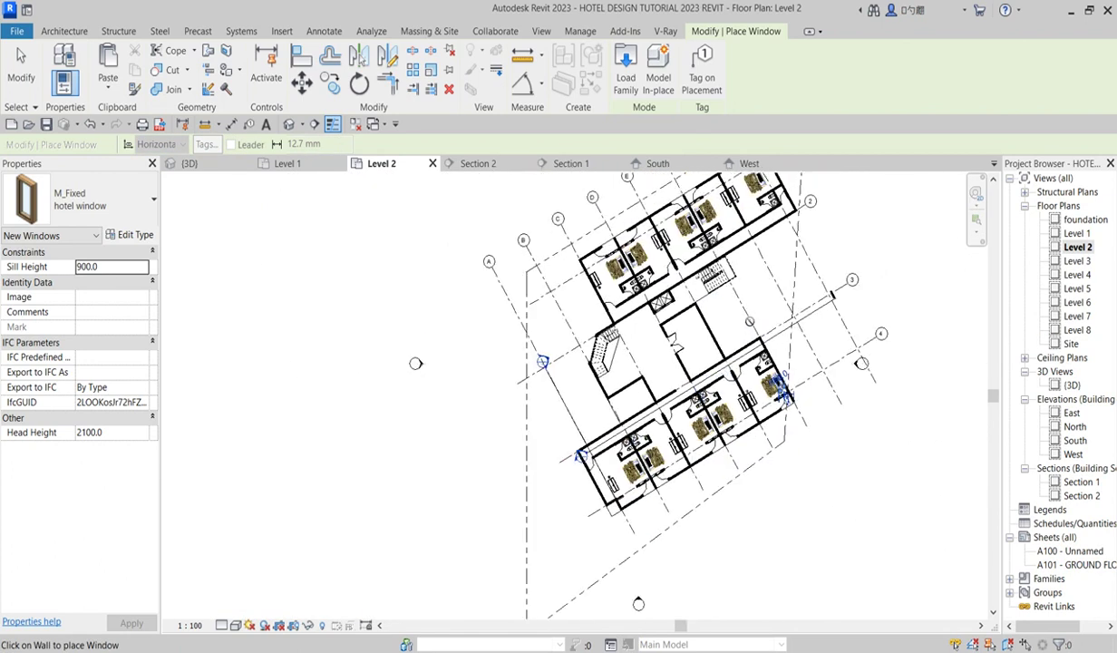
scroll(759, 230, up, 3)
right_click(797, 270)
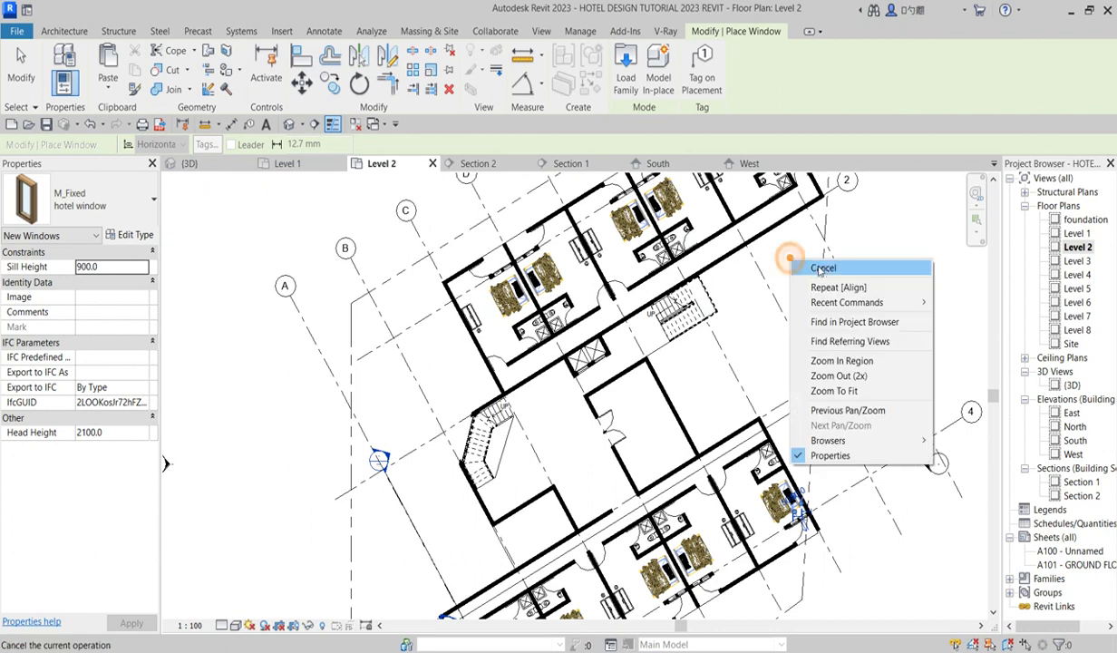
key(Escape)
right_click(797, 269)
click(826, 274)
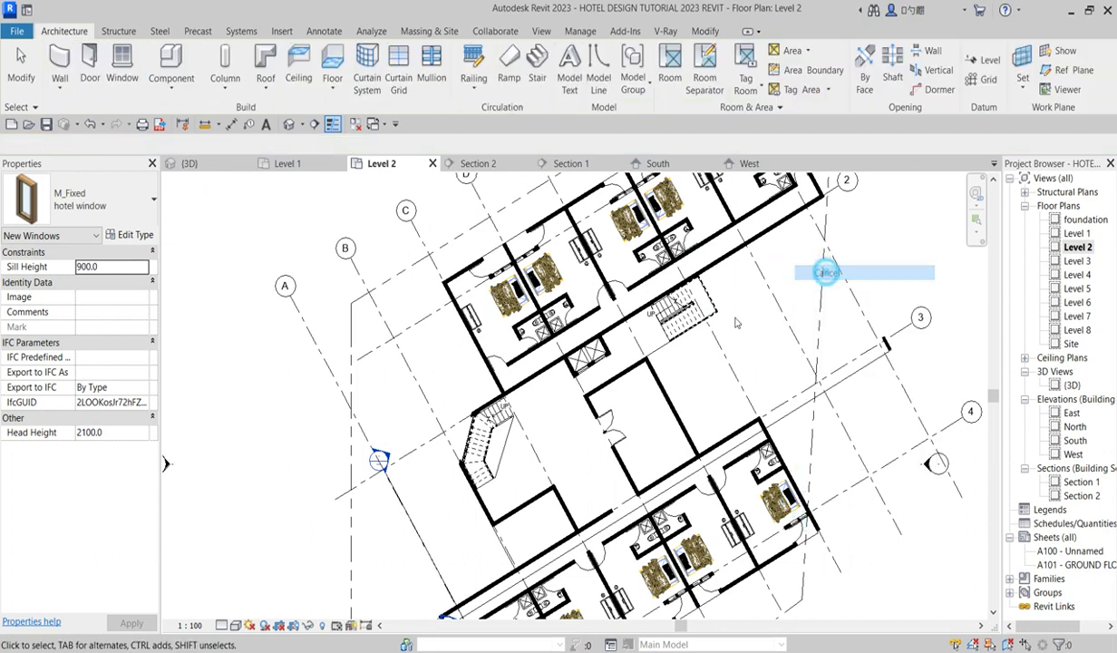
Step: Add an M_Single-Flush 0915 x 2134mm door in the corridor wall between the lifts and the straight stair, matching the bedroom door
scroll(632, 310, up, 2)
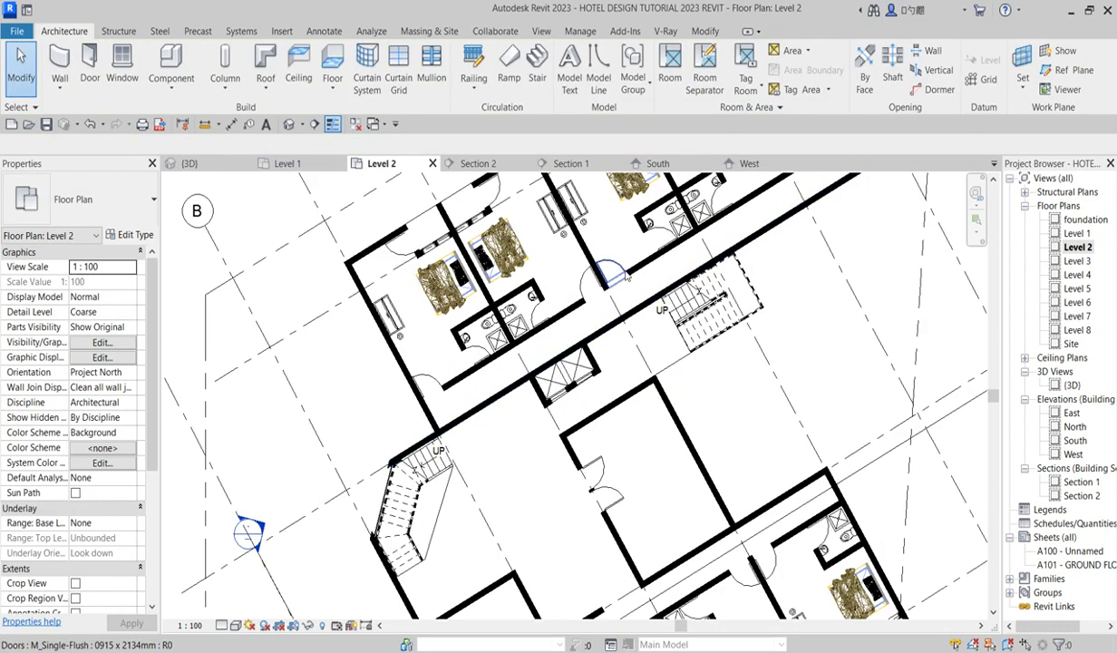
click(606, 272)
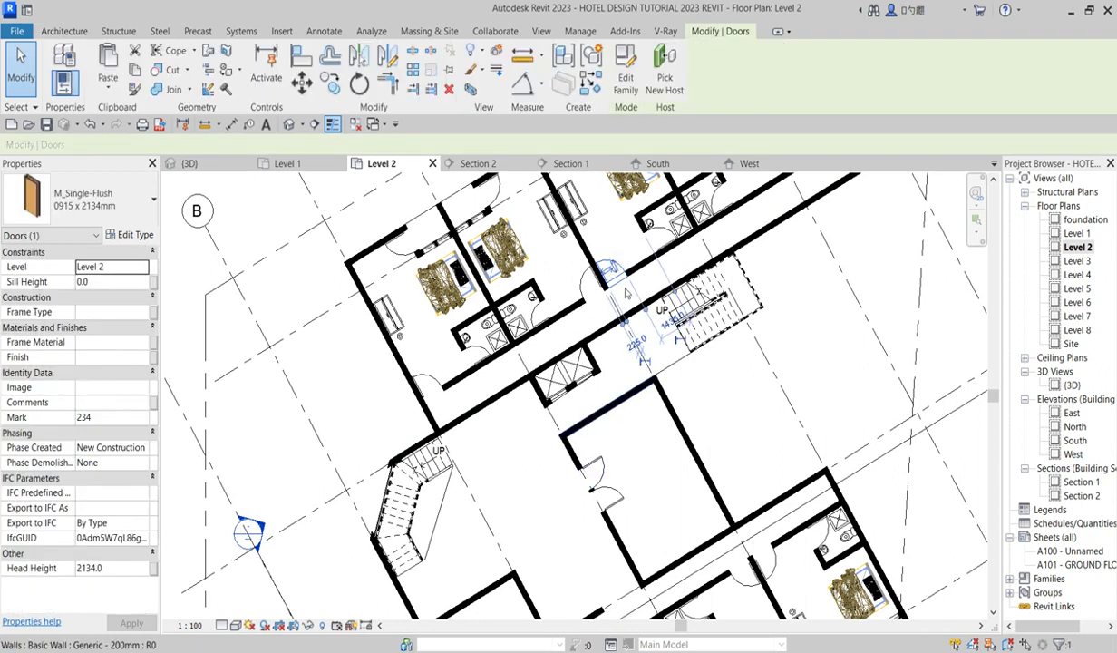
click(665, 86)
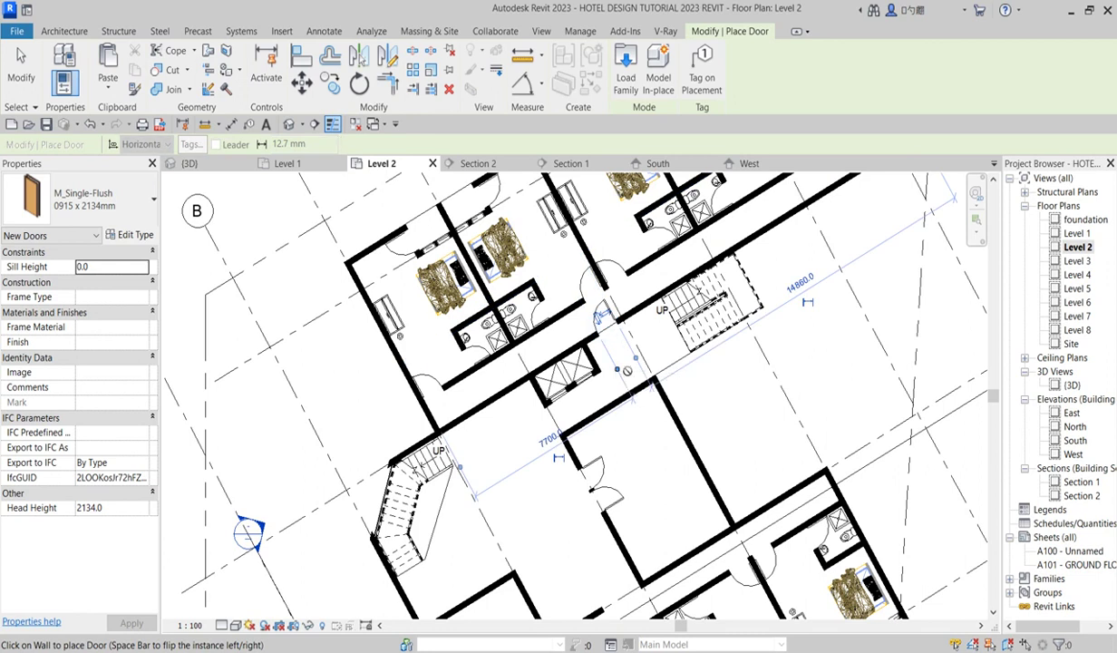
scroll(621, 354, up, 2)
scroll(621, 388, down, 3)
right_click(716, 381)
click(764, 388)
right_click(679, 392)
click(712, 399)
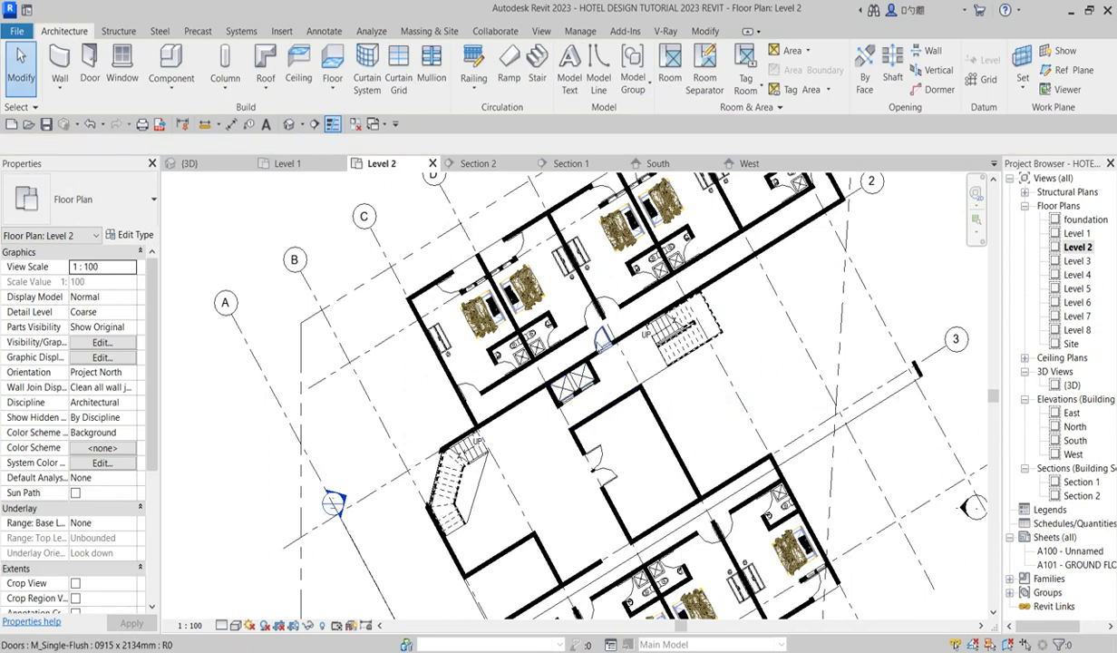
click(598, 342)
click(706, 479)
scroll(566, 390, up, 2)
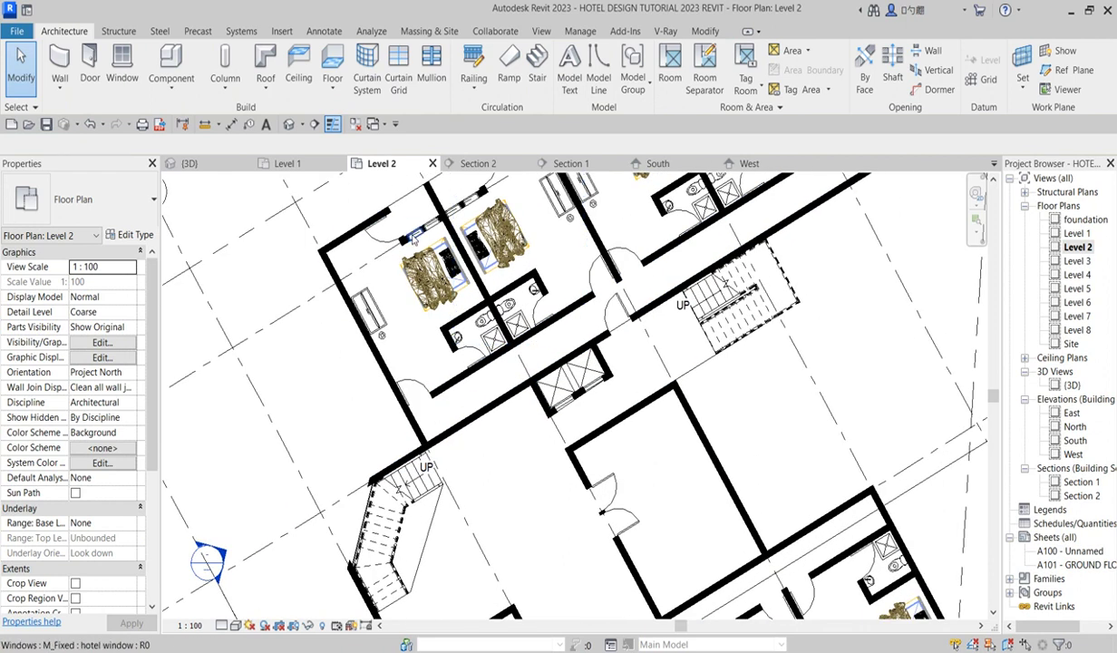
Step: Copy all hotel windows shown in the Level 2 plan and paste them aligned to Levels 3, 4 and 5
click(405, 228)
right_click(414, 237)
mouse_move(490, 442)
click(616, 443)
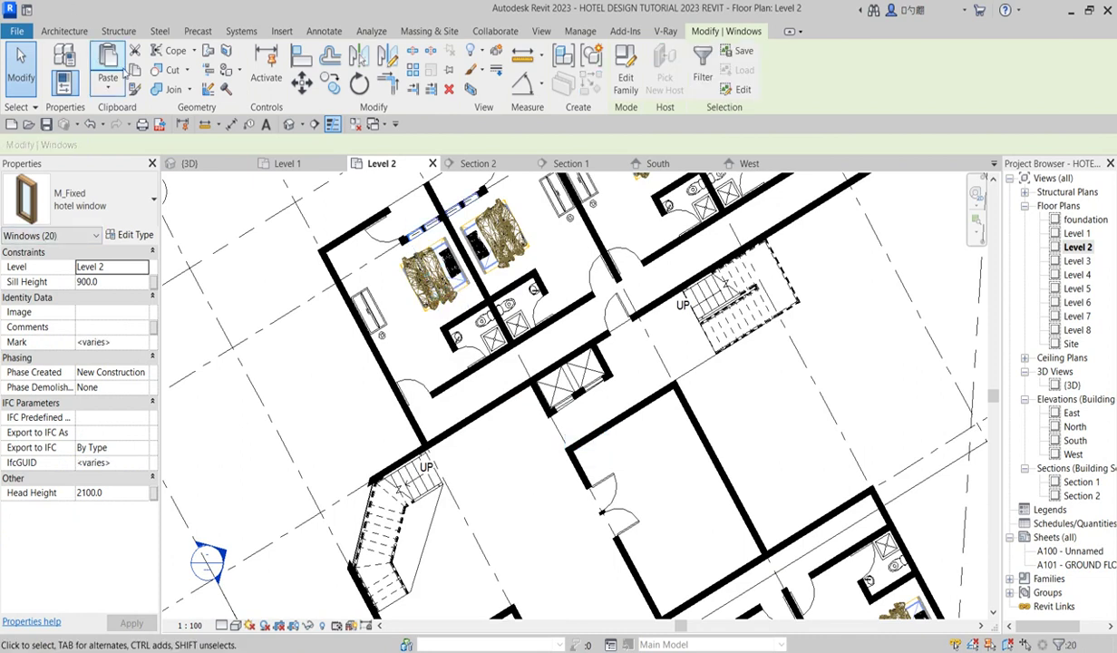
click(109, 86)
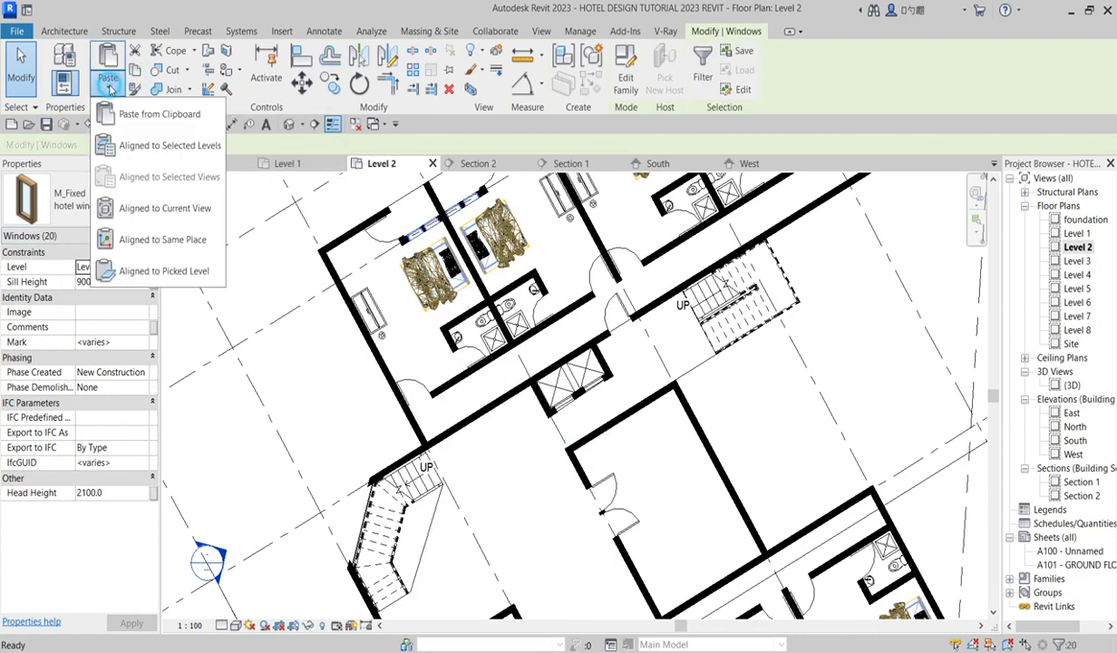
click(170, 145)
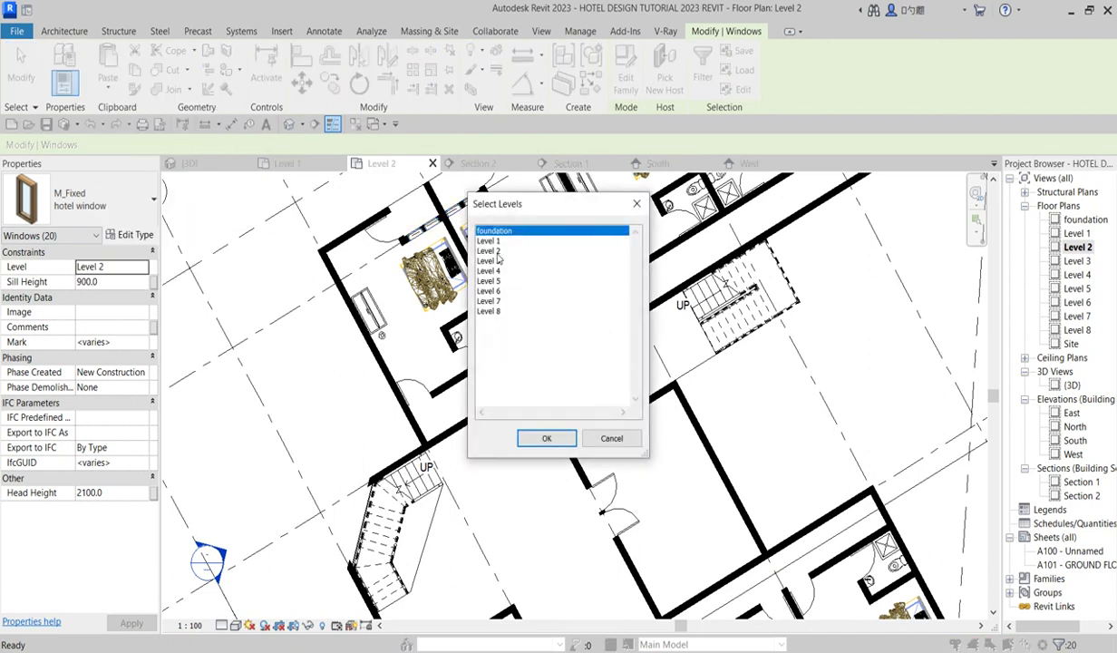
click(497, 262)
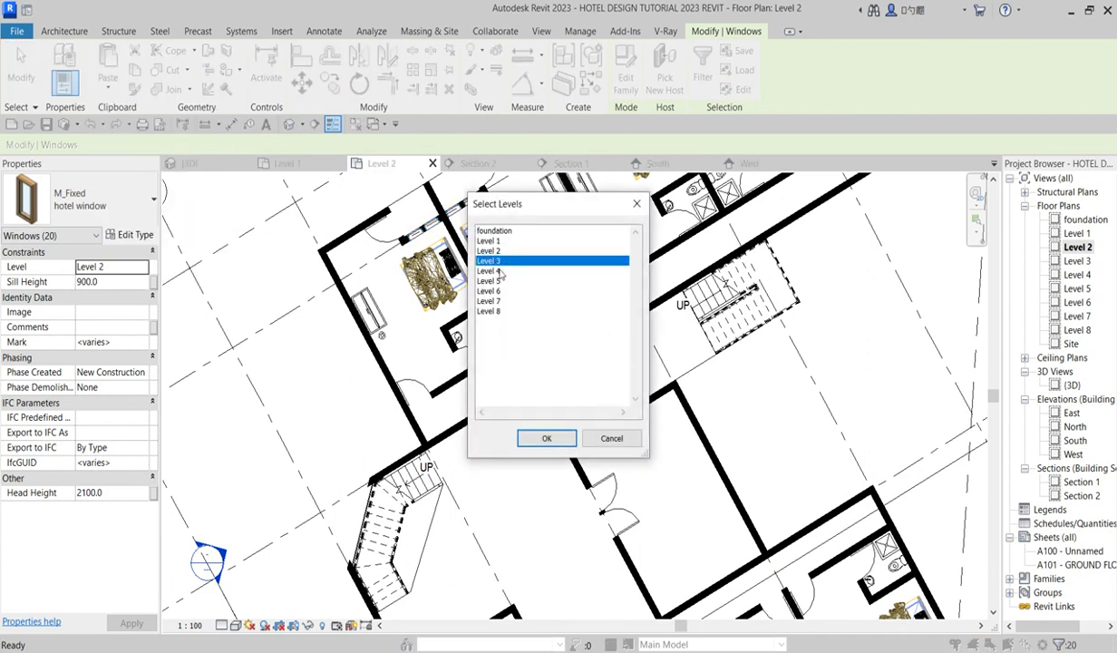
ctrl+click(494, 271)
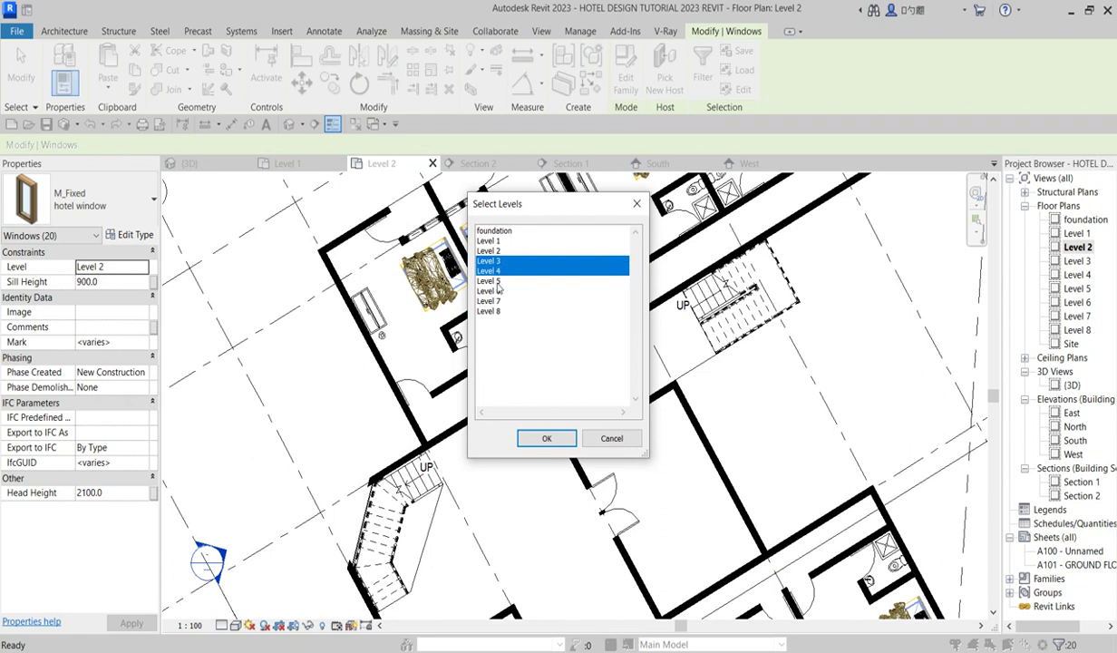
ctrl+click(498, 282)
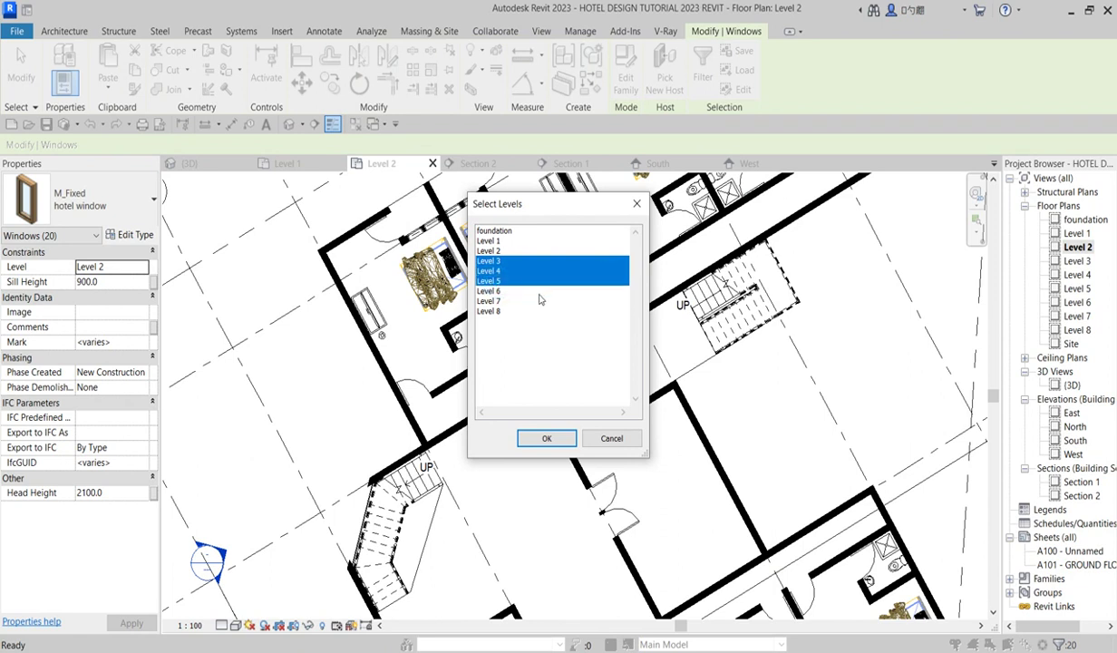
click(552, 439)
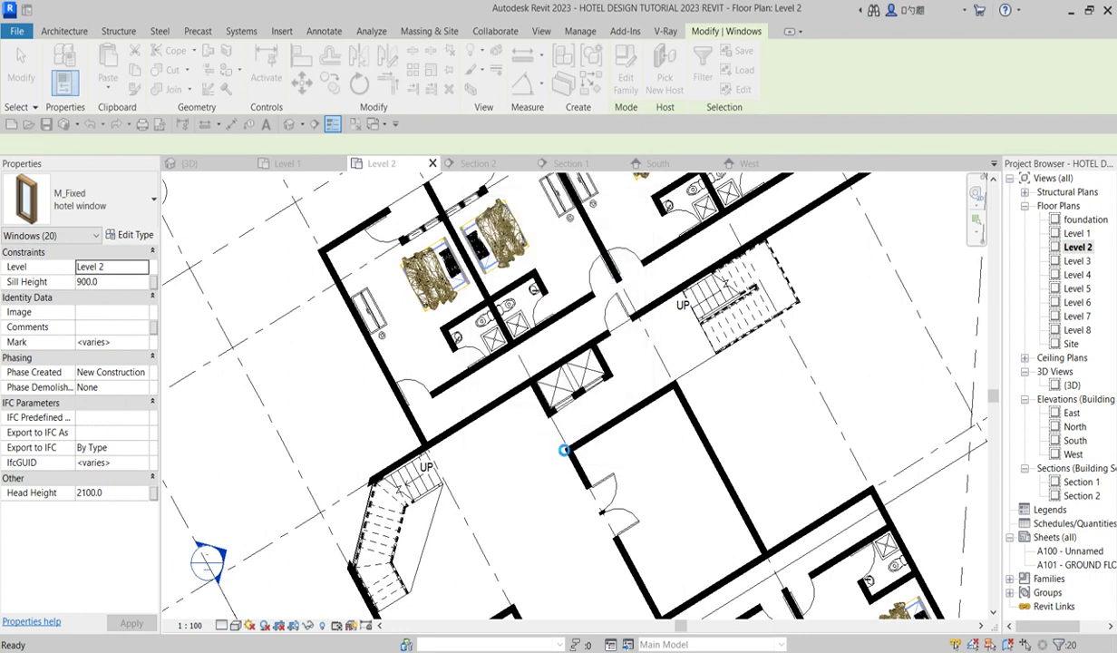
Step: Check the copied windows on the upper floors in the South elevation and around the building in the 3D view
double_click(1076, 440)
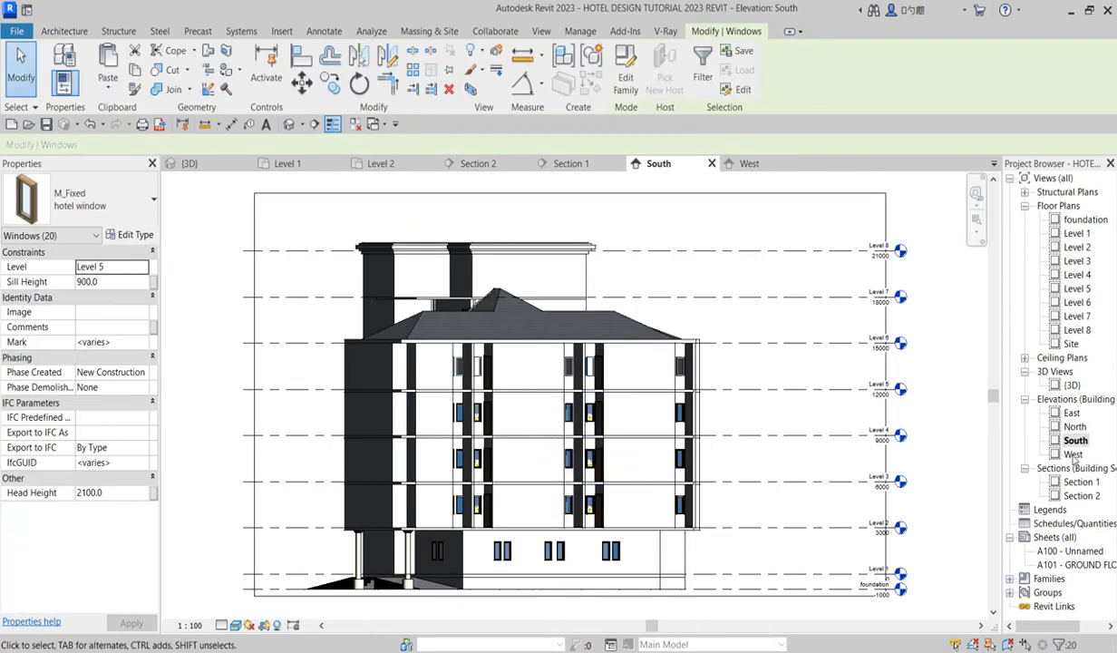
double_click(1073, 386)
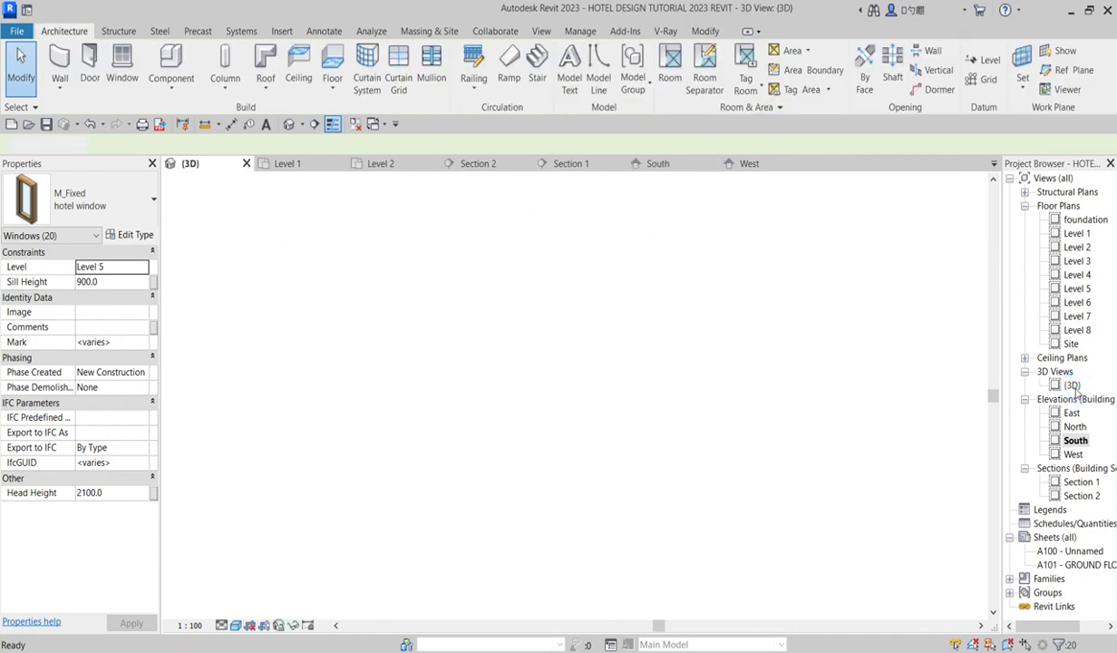
scroll(622, 423, down, 5)
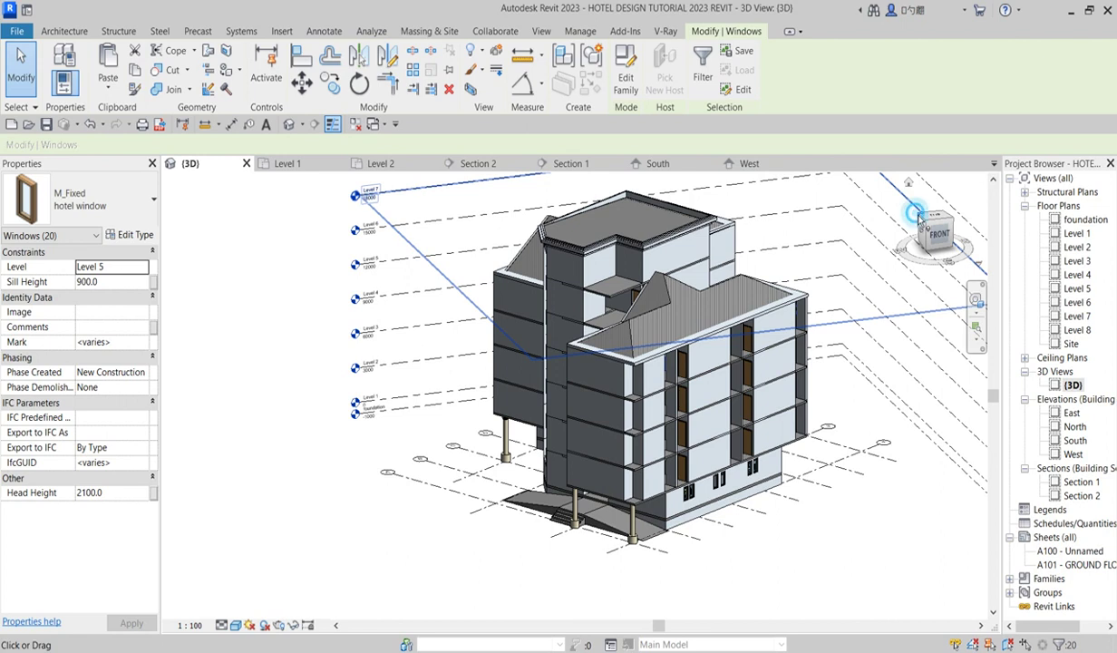
drag(916, 214, 922, 222)
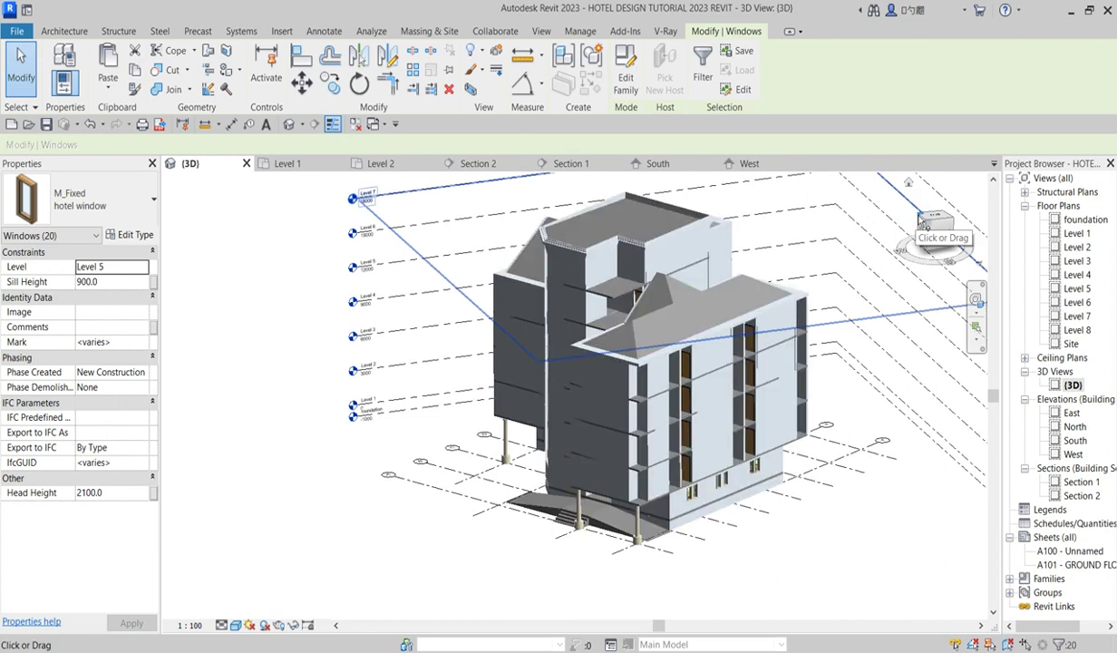
shift+middle_drag(764, 299, 689, 417)
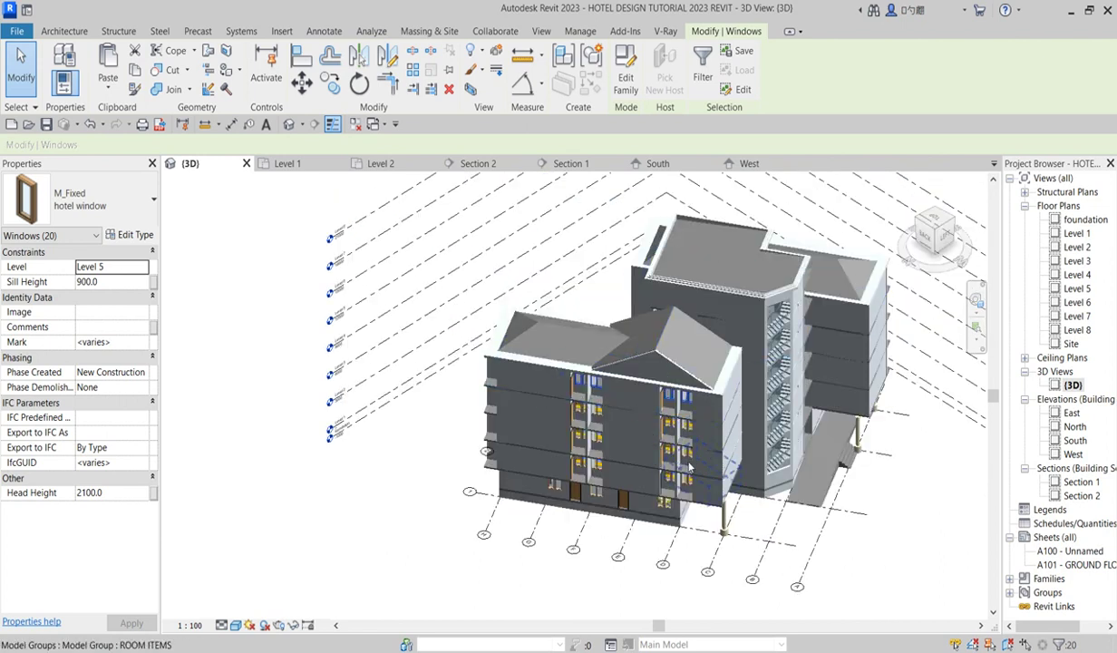
scroll(524, 560, up, 3)
scroll(524, 559, up, 5)
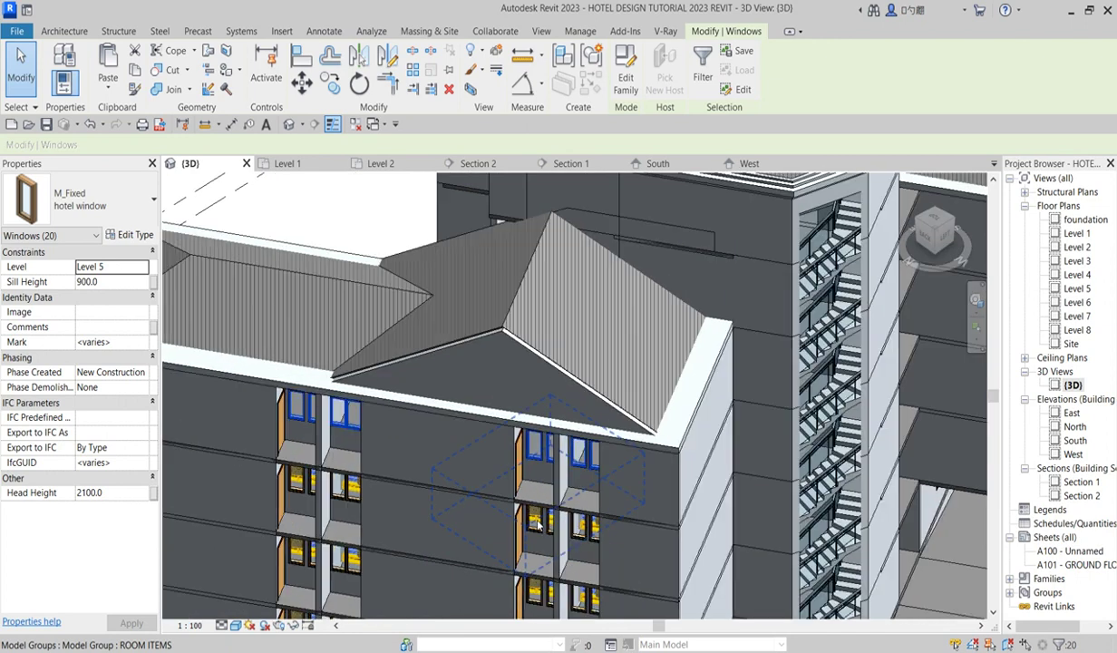
scroll(556, 415, down, 6)
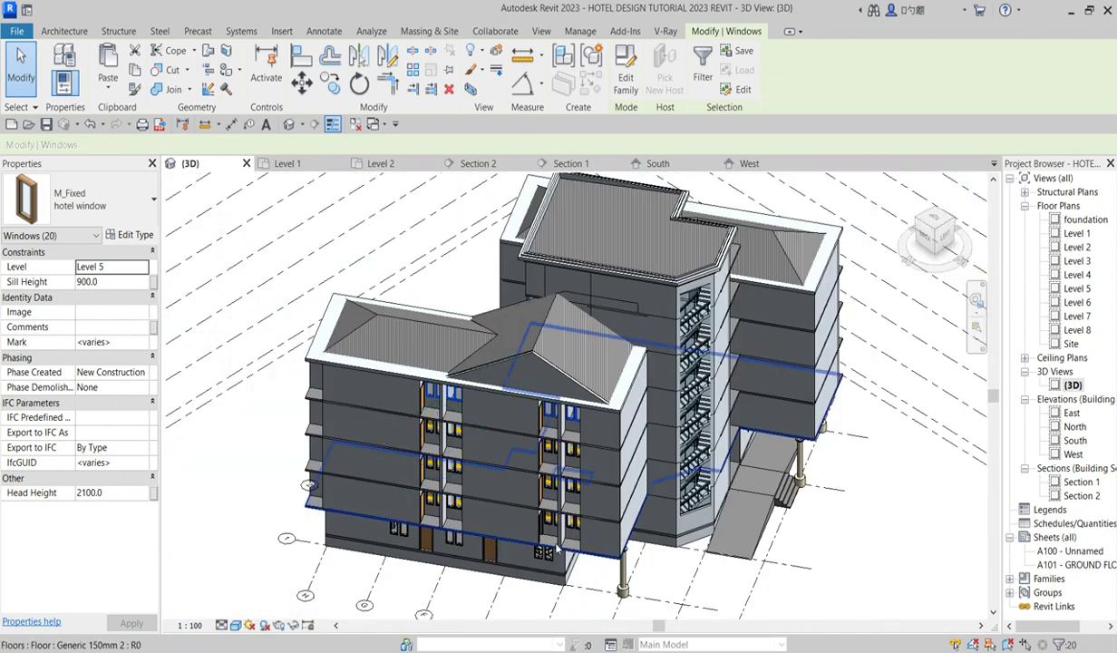
scroll(542, 544, up, 3)
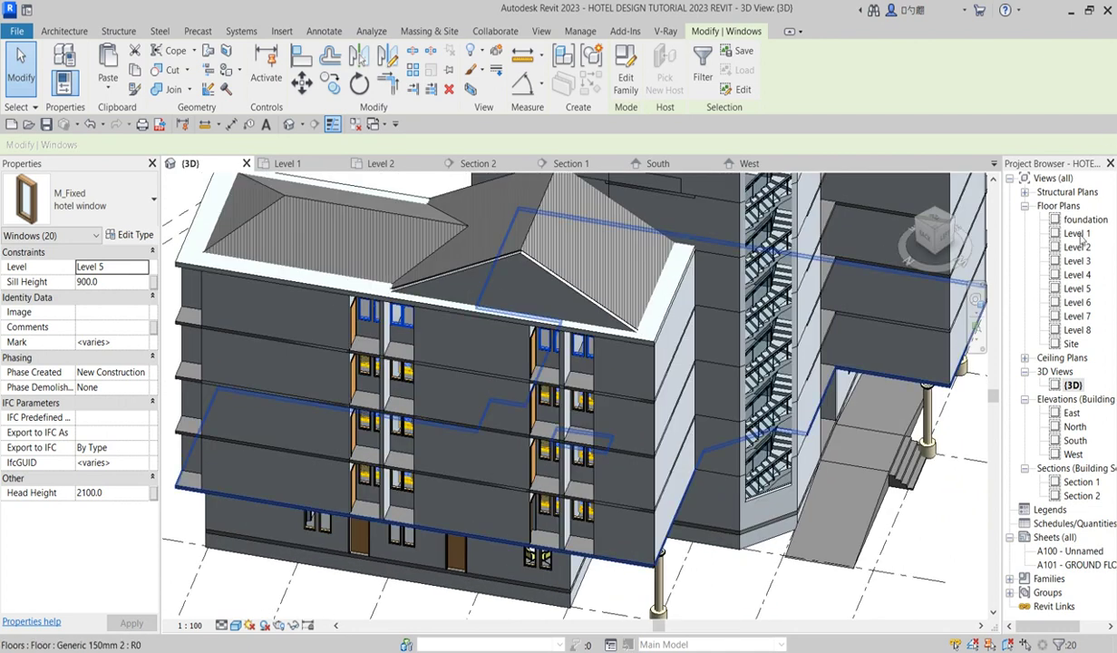
Step: On Level 2, sketch a Glass Panel - Bottom Fill railing path across the balcony openings of the first bedroom pair, between grids C and E
double_click(1077, 233)
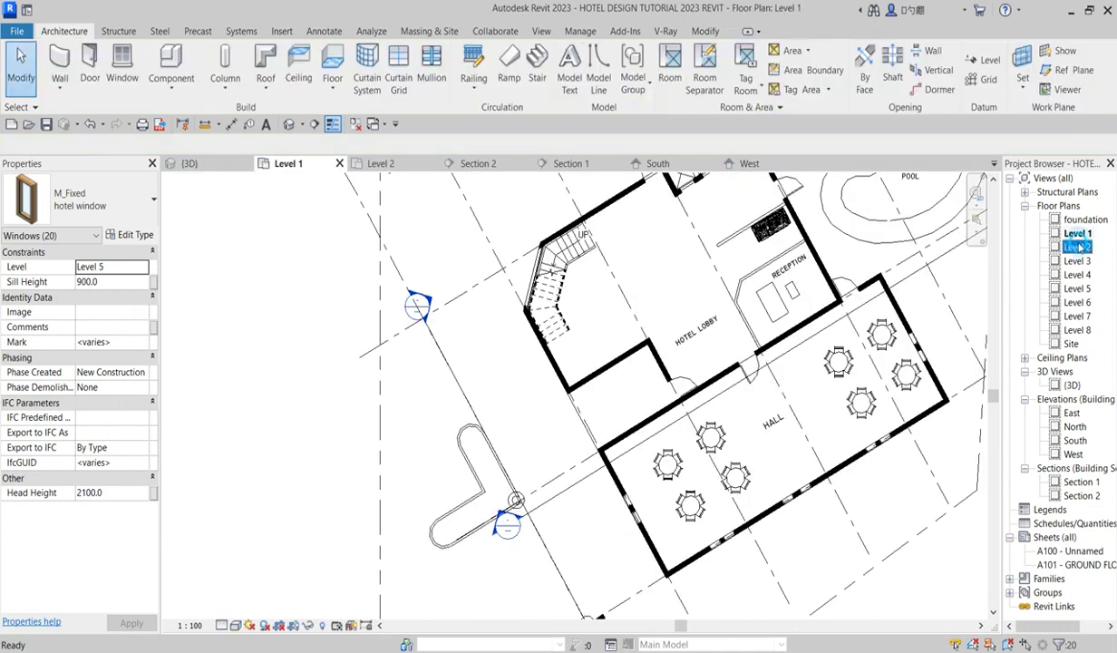
double_click(1077, 246)
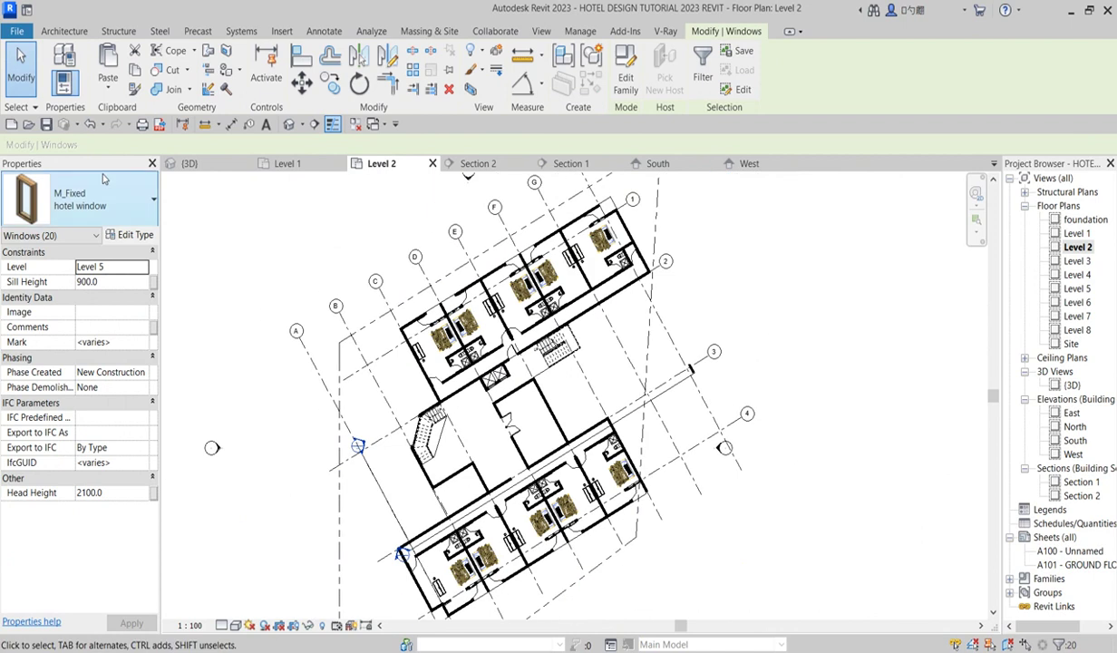
click(65, 31)
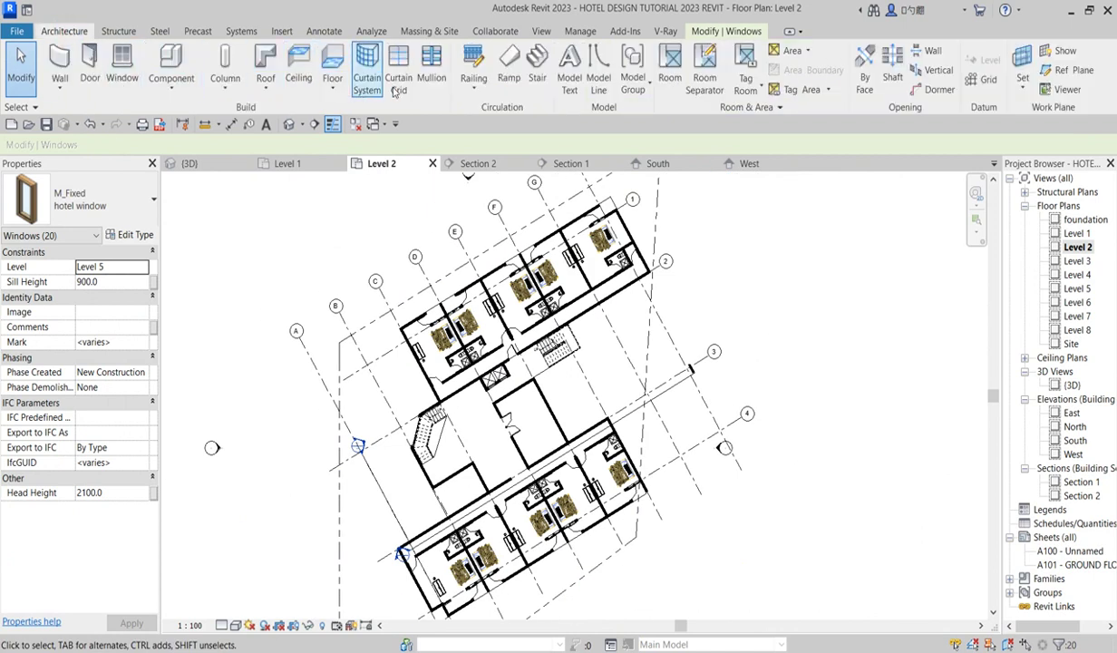
click(474, 85)
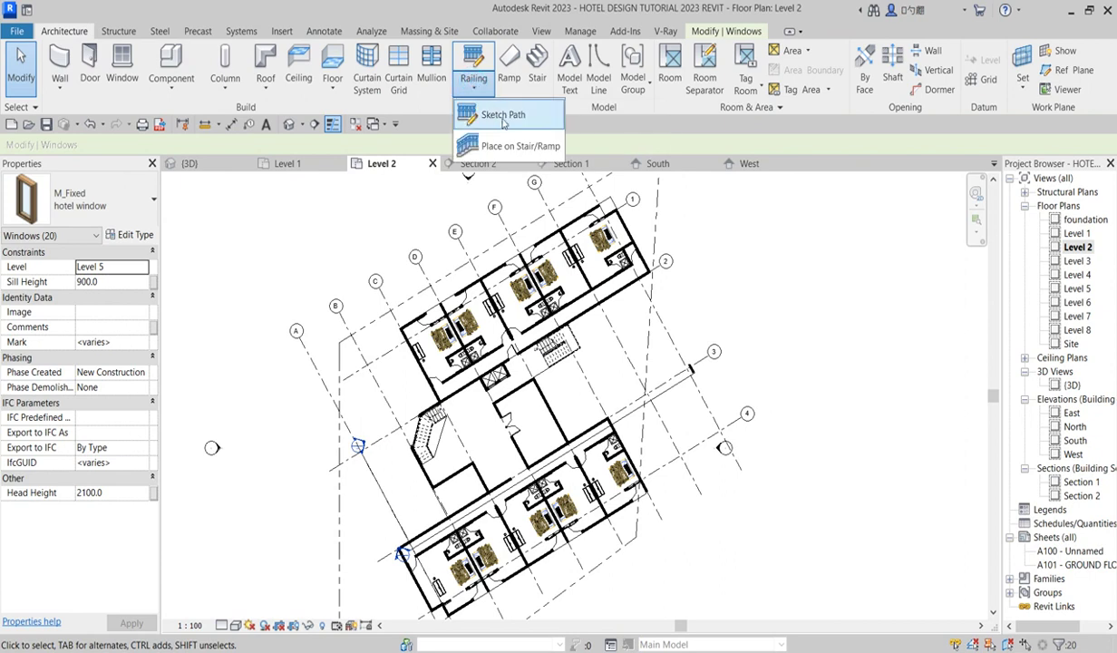
click(490, 116)
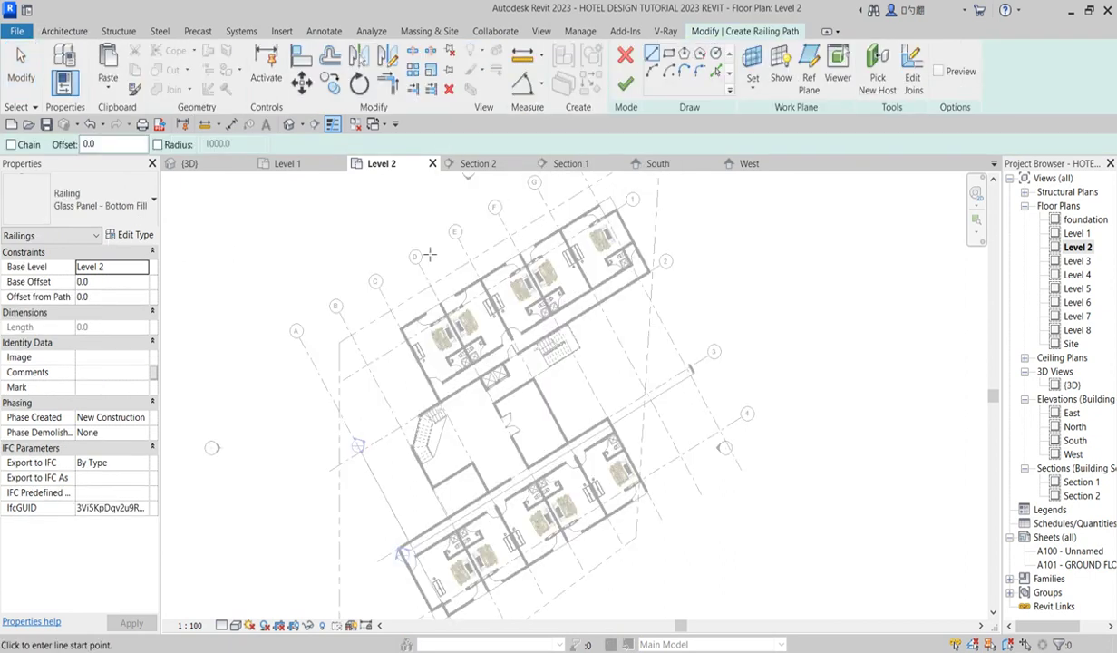
scroll(438, 322, up, 2)
scroll(440, 319, up, 4)
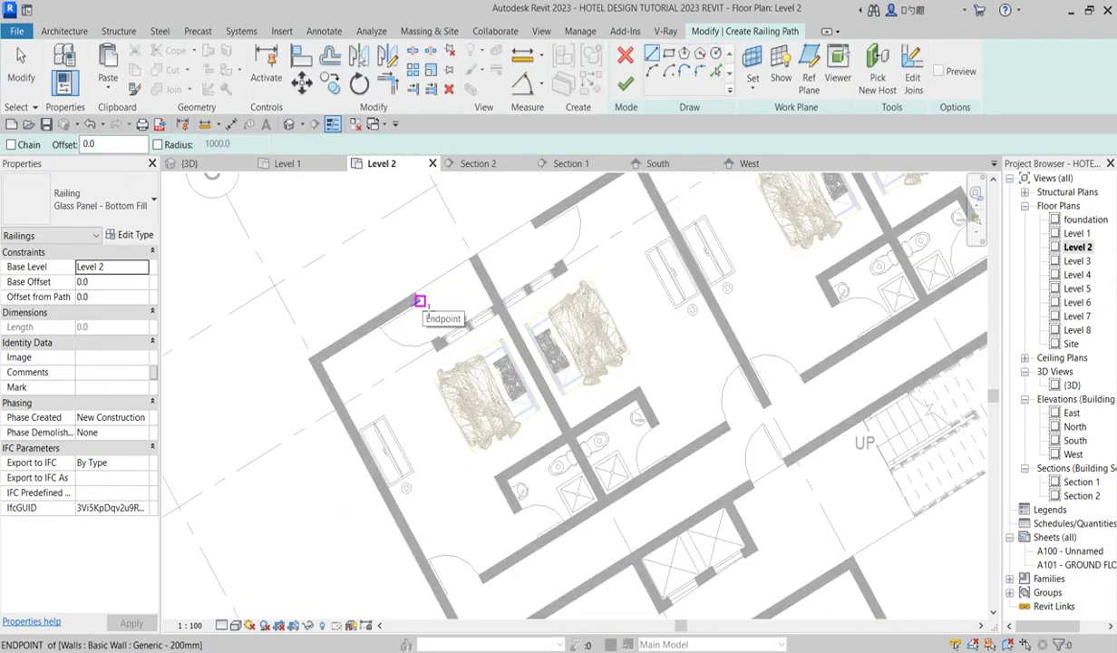
scroll(413, 309, down, 5)
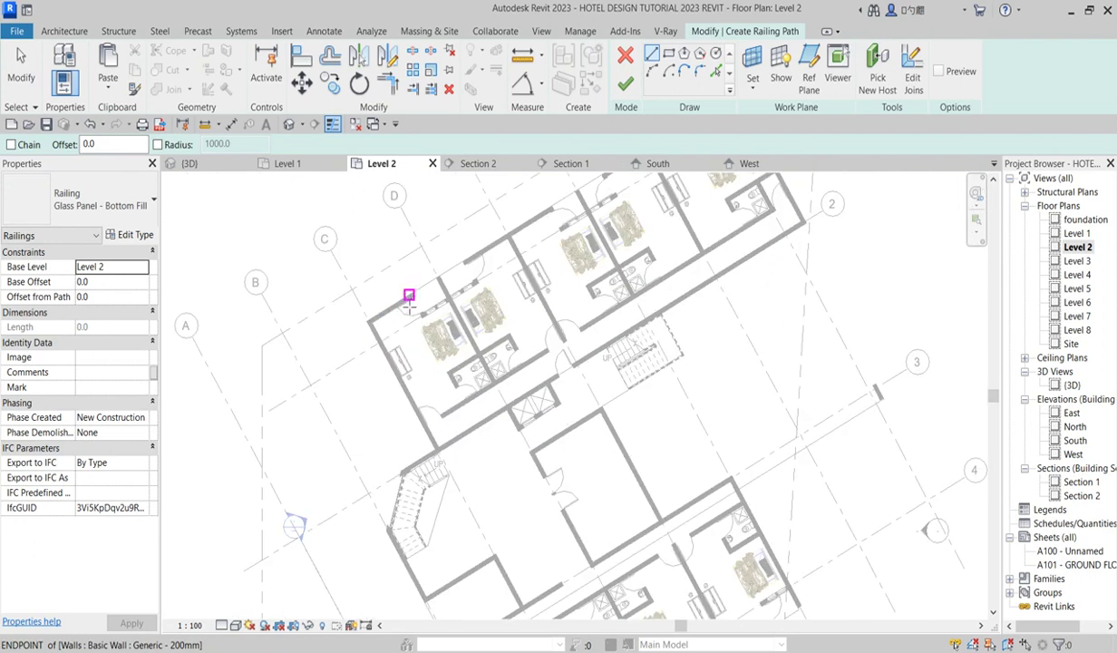
scroll(408, 308, up, 4)
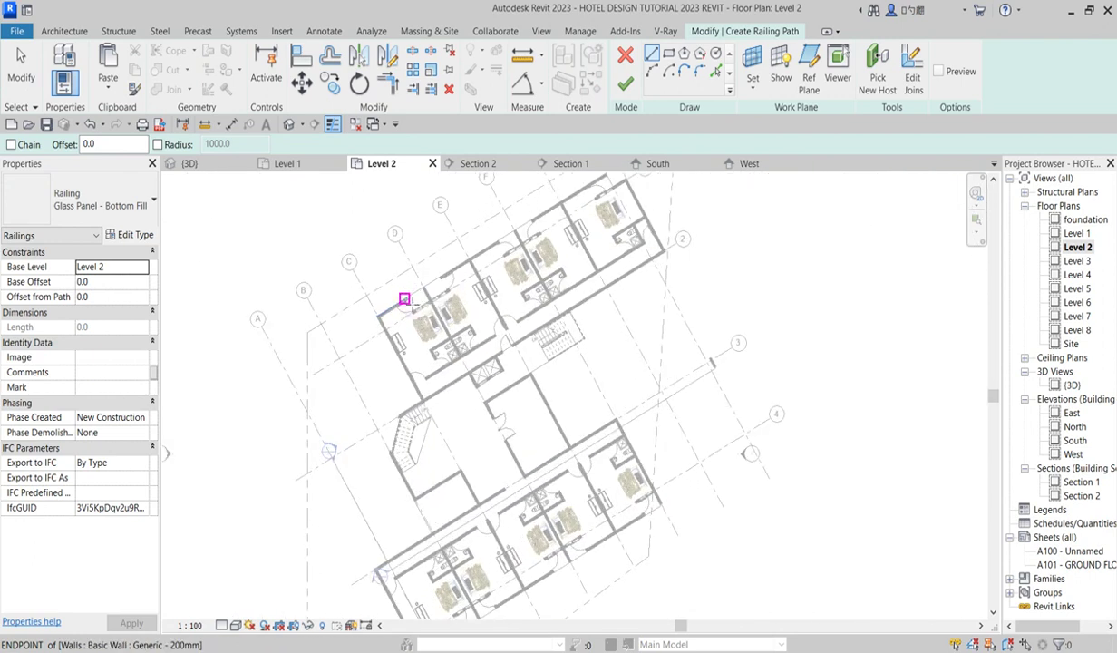
scroll(407, 309, up, 4)
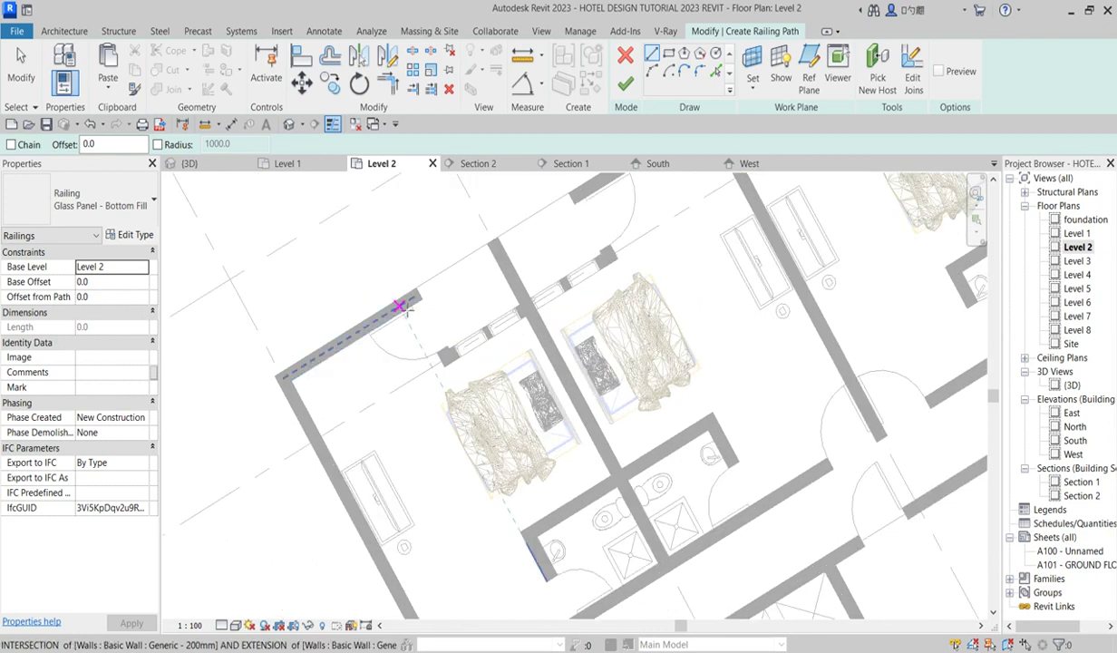
click(399, 306)
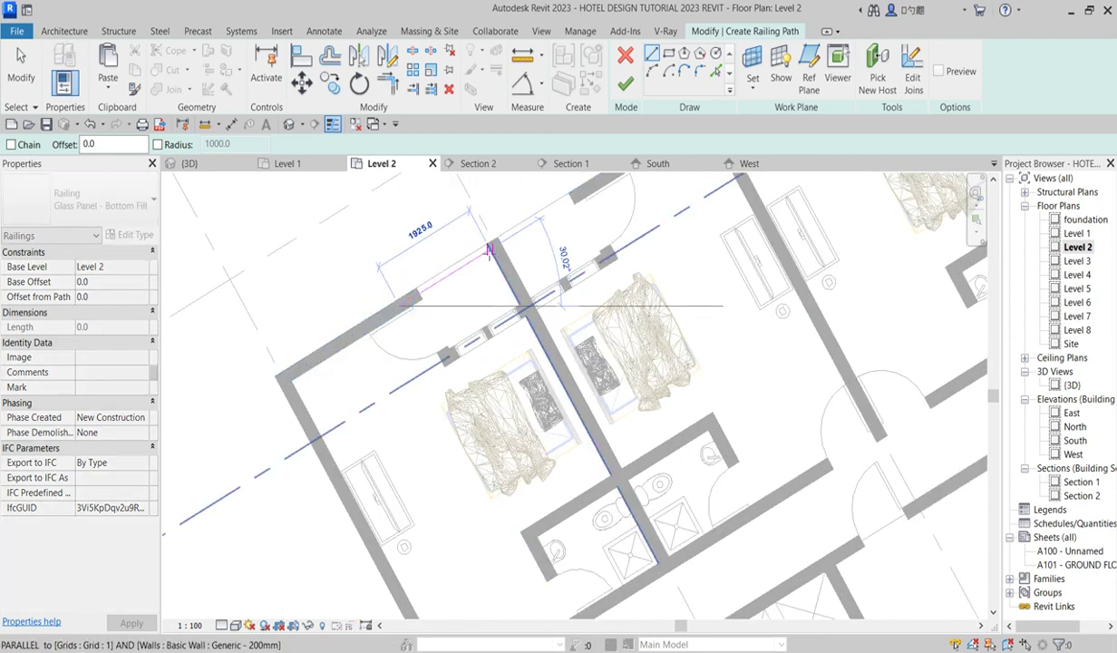
click(591, 185)
right_click(419, 205)
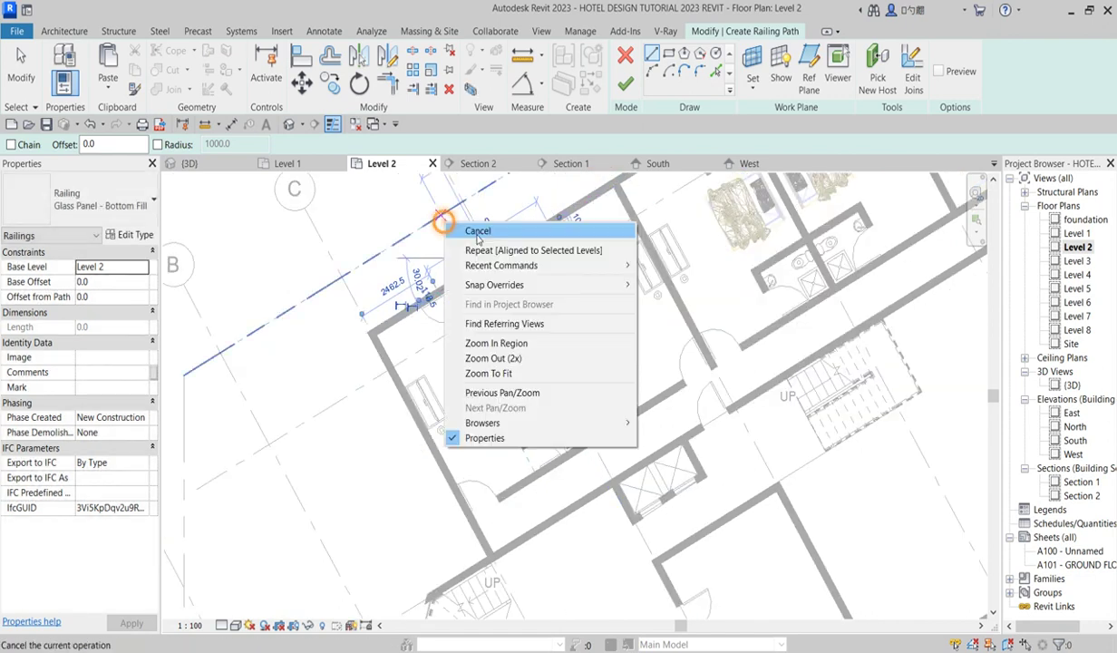
click(427, 227)
Step: Sketch a second railing line about 3700 mm long across the balcony openings of the adjoining bedroom pair
scroll(453, 295, down, 2)
scroll(453, 294, up, 3)
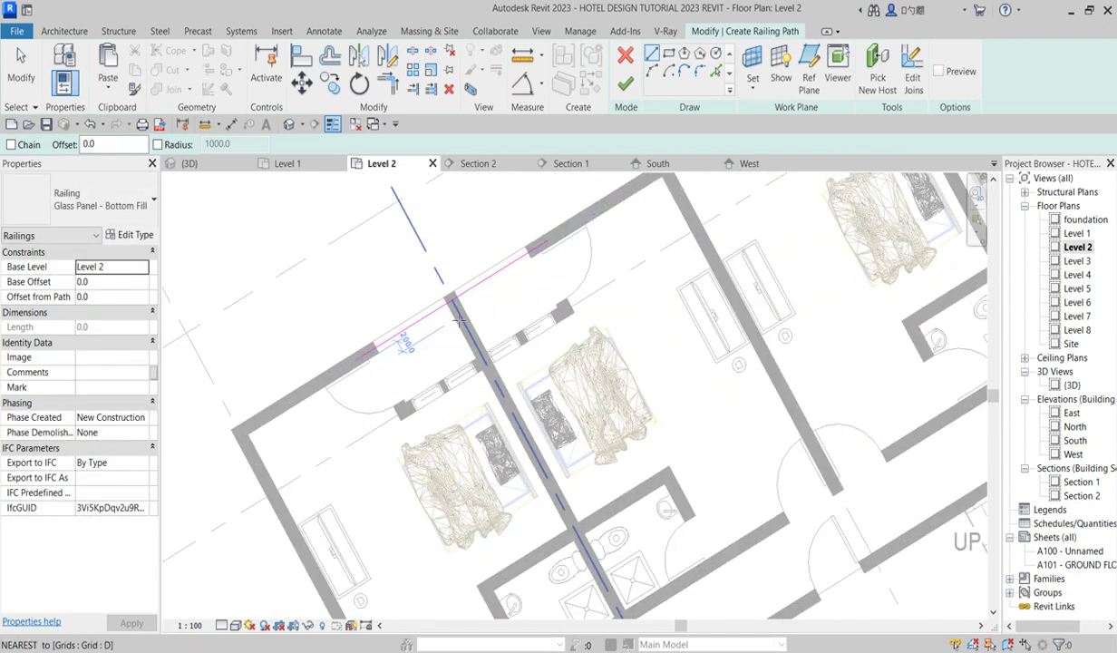
scroll(575, 301, down, 1)
scroll(633, 230, up, 4)
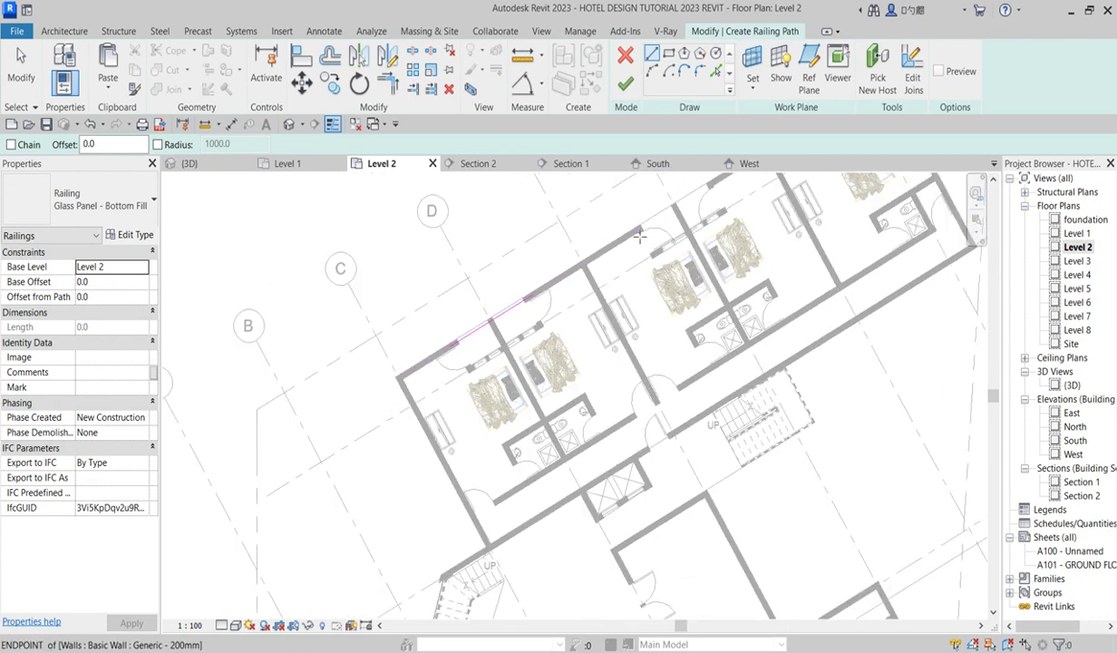
click(635, 227)
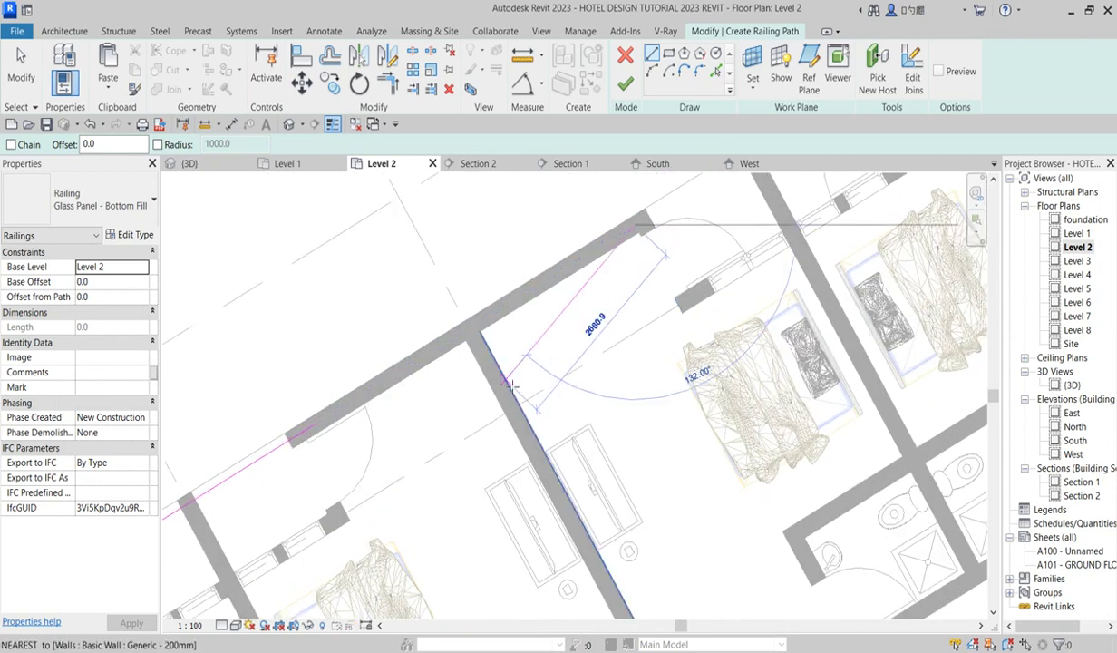
scroll(635, 236, down, 3)
click(687, 233)
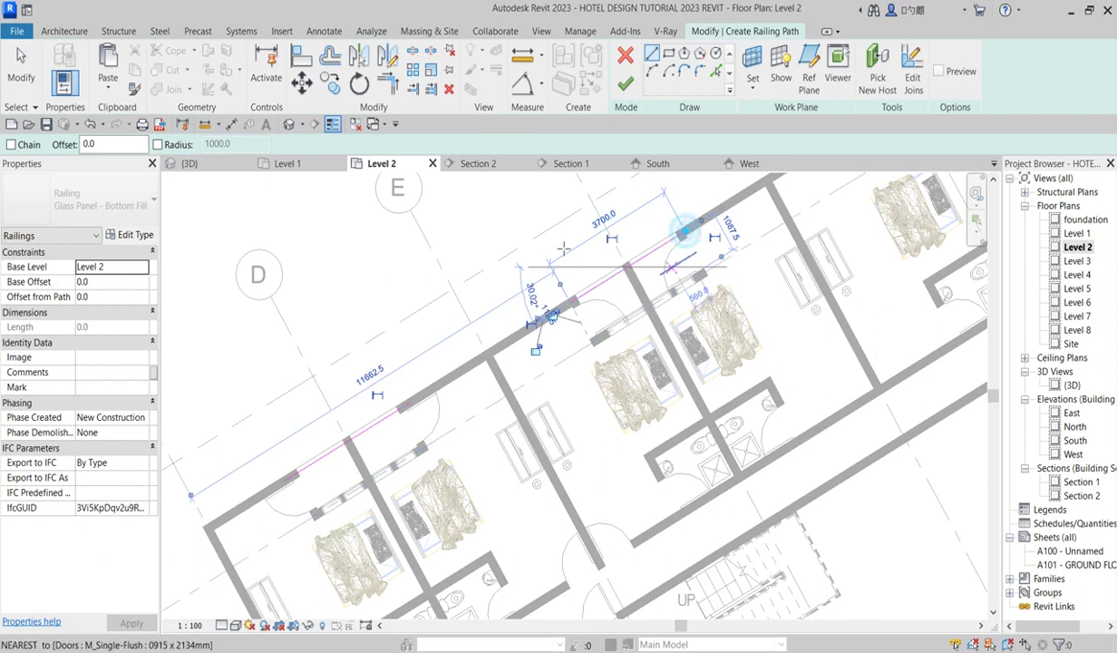
Step: Trim/extend the two balcony railing lines into one connected path along the outer wall and finish the railing
click(628, 84)
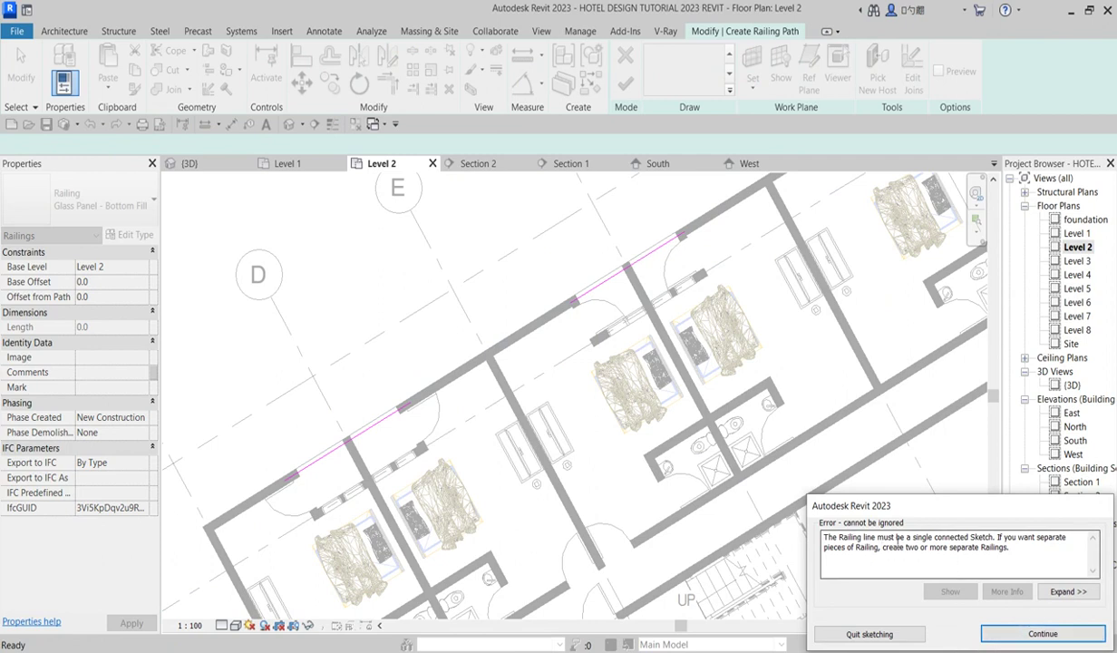
click(1030, 635)
right_click(522, 270)
click(552, 275)
key(t)
key(r)
click(588, 290)
click(391, 418)
click(626, 83)
scroll(433, 415, down, 1)
scroll(433, 416, down, 2)
click(625, 84)
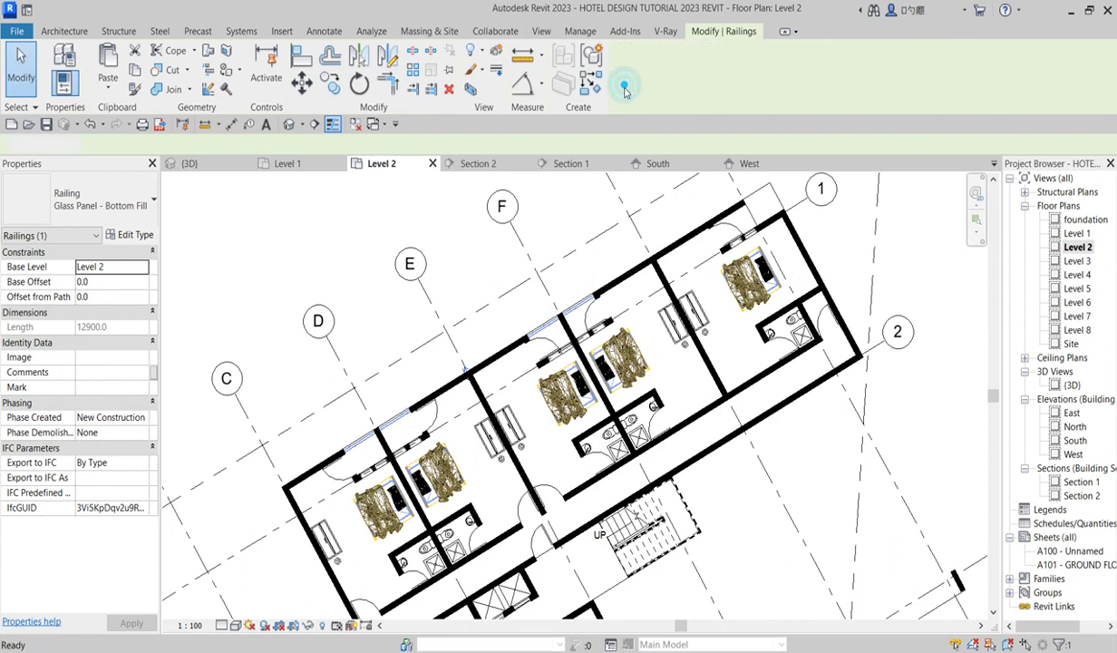
Step: Edit the railing's path and add a line about 1400 mm long along the open side of the end bedroom's balcony near grid 1
scroll(571, 313, up, 2)
click(564, 325)
scroll(391, 408, down, 3)
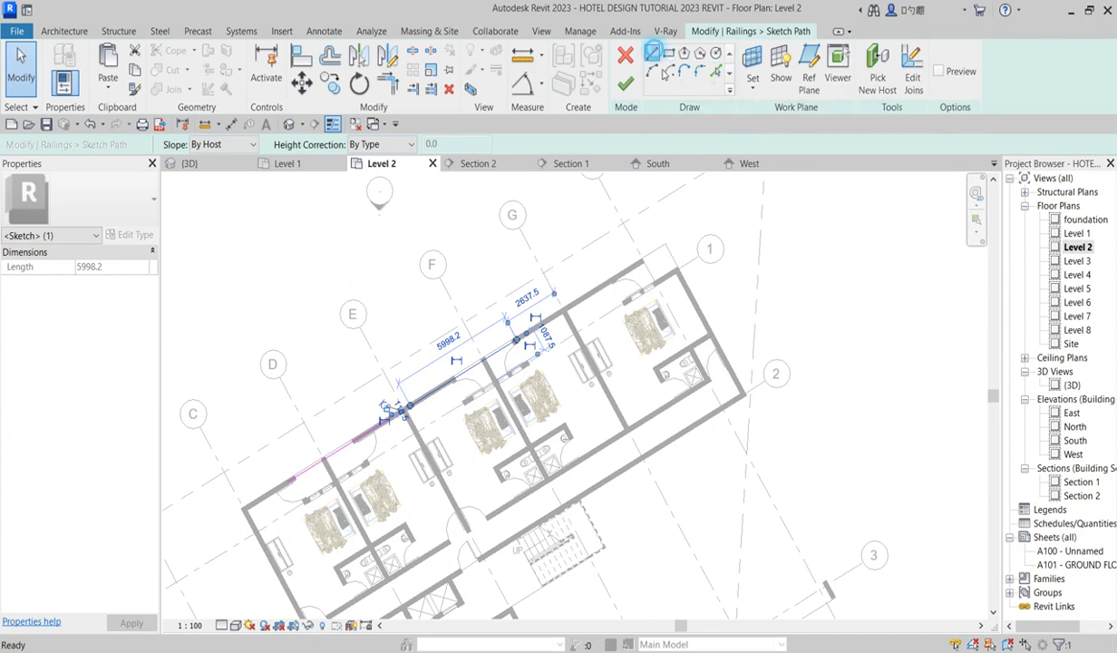
click(652, 52)
scroll(662, 277, up, 5)
click(662, 277)
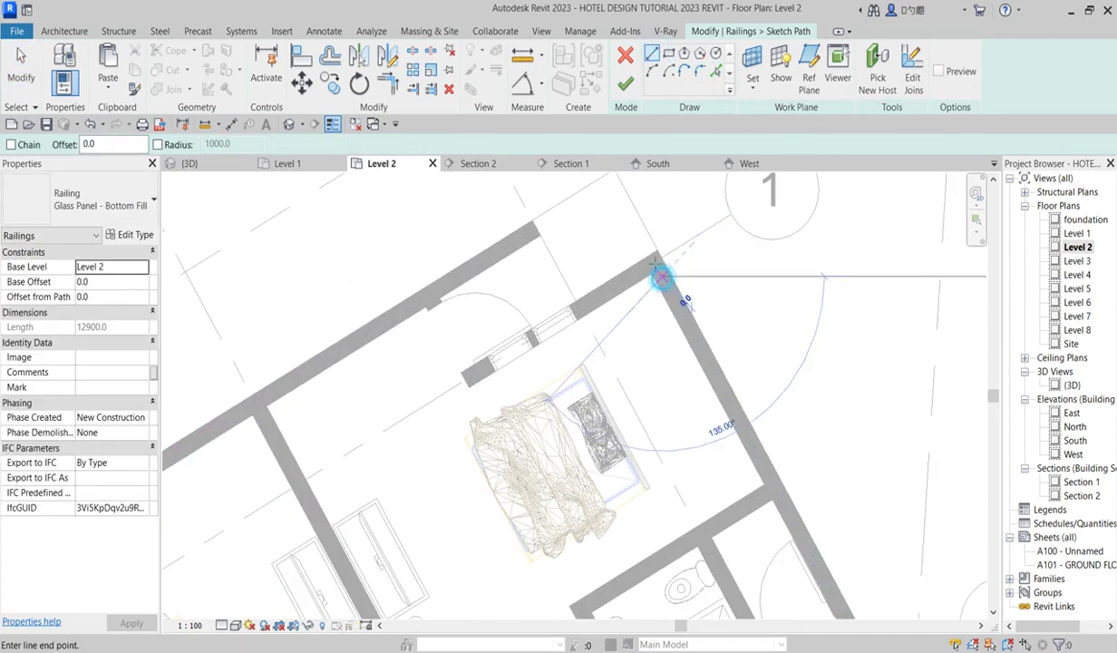
click(610, 185)
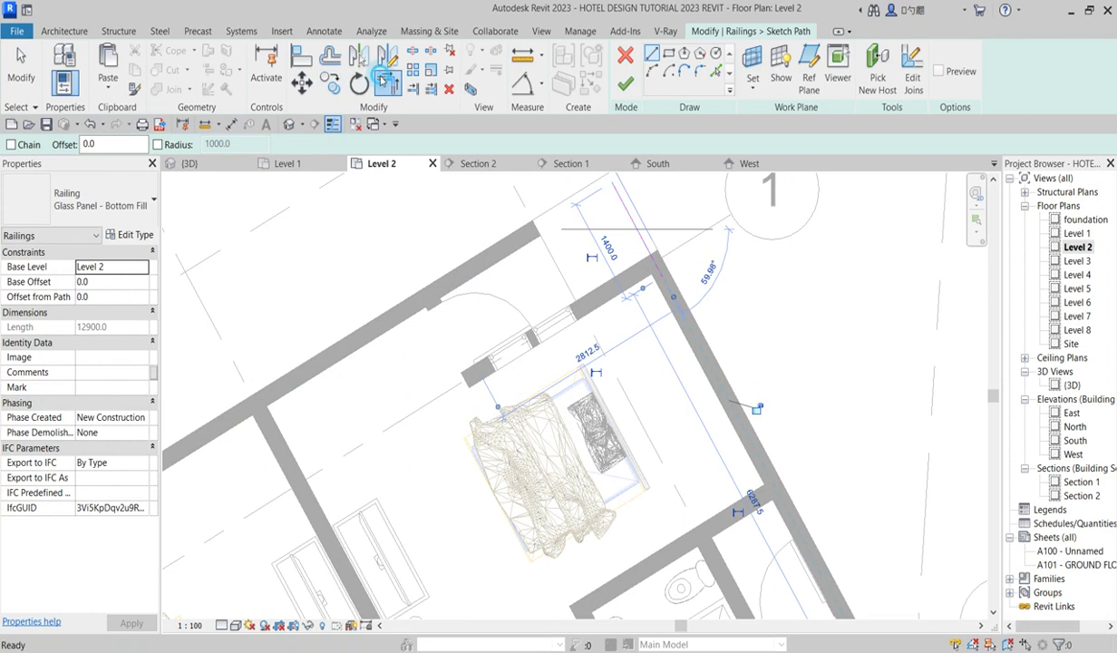
Step: Trim/extend the end balcony's side line near grid 1 and the long outer-wall railing line into a corner, and finish the railing
click(387, 81)
click(634, 227)
scroll(638, 219, down, 3)
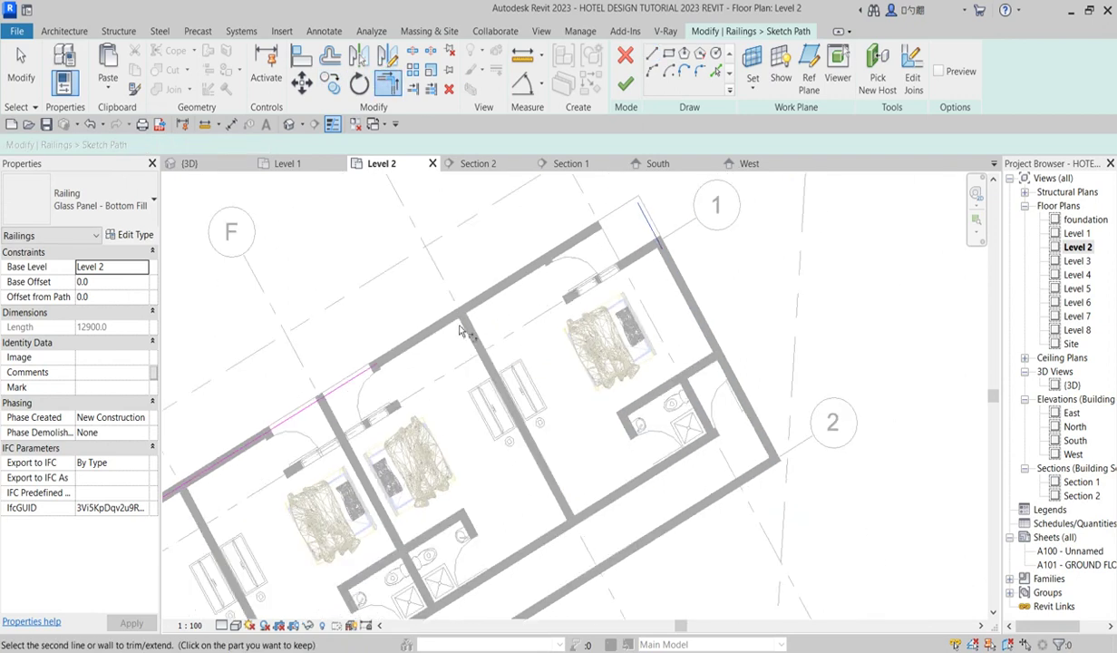
click(342, 385)
scroll(689, 325, down, 3)
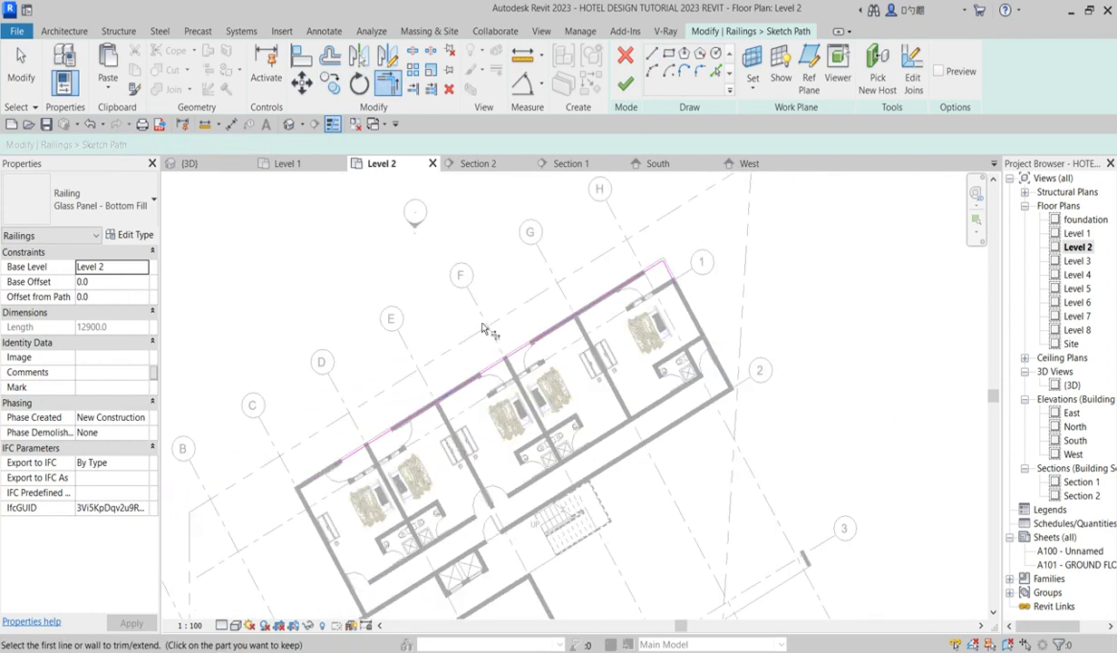
click(626, 84)
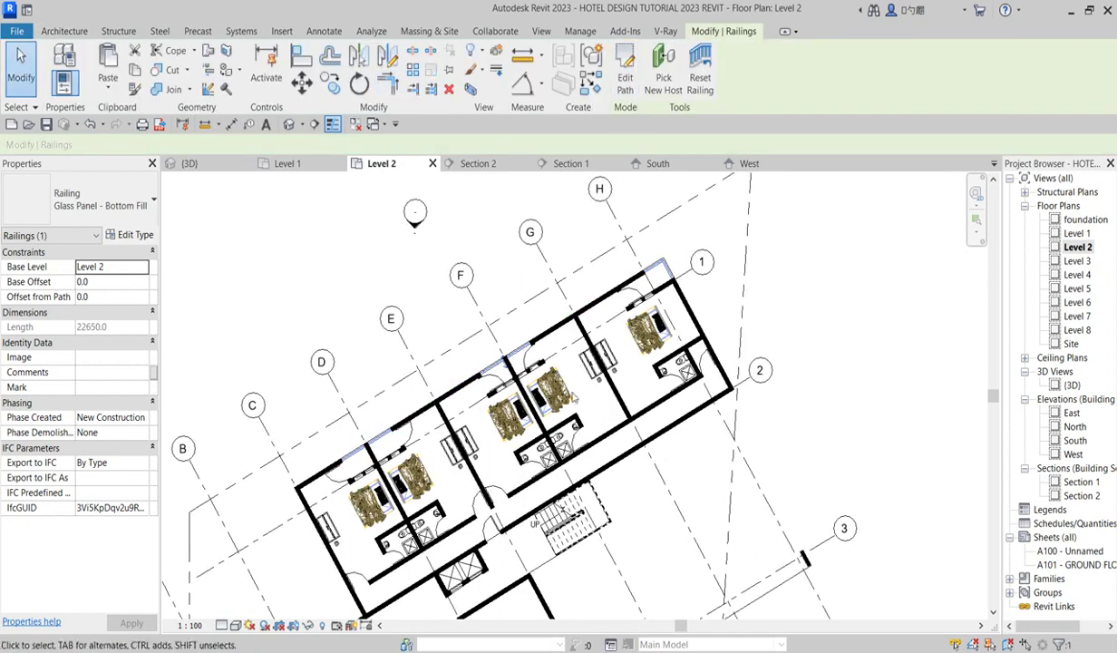
scroll(694, 254, up, 5)
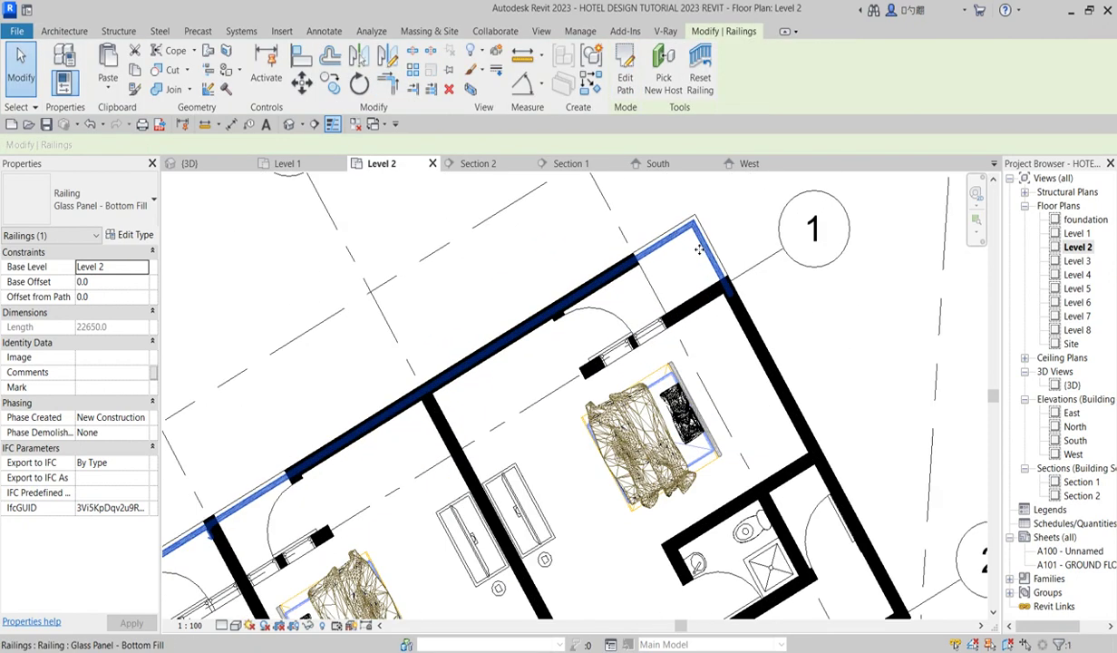
scroll(699, 250, down, 5)
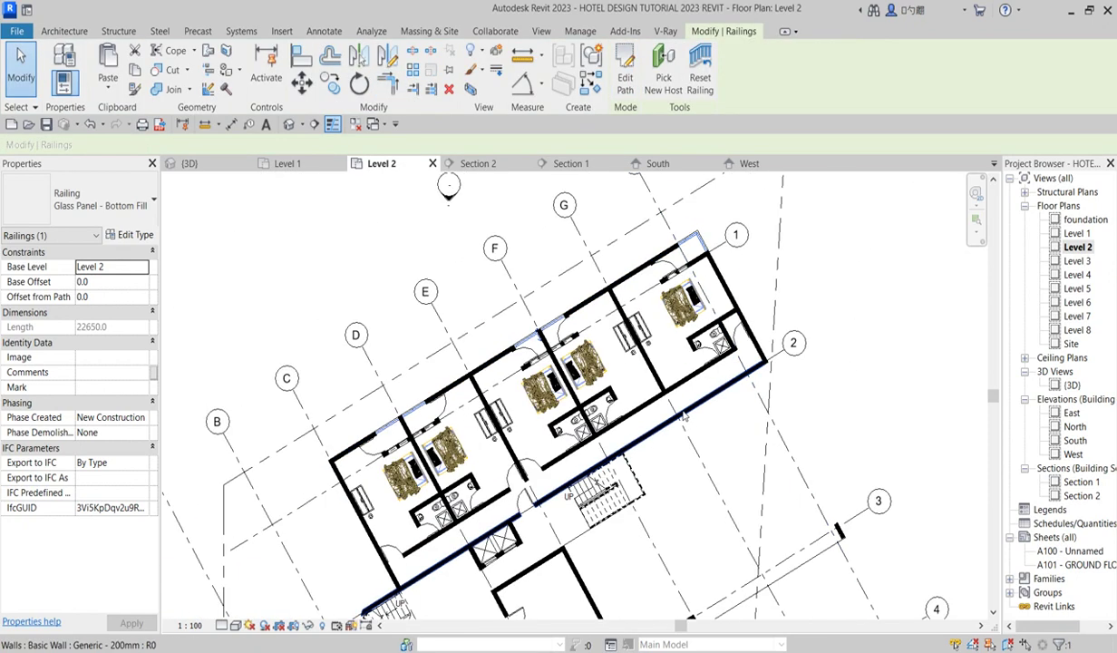
Step: Create a Glass Panel - Bottom Fill railing about 22500 mm long across the balcony openings along the opposite wing's outer wall
scroll(615, 482, down, 1)
scroll(593, 282, down, 2)
scroll(606, 532, up, 2)
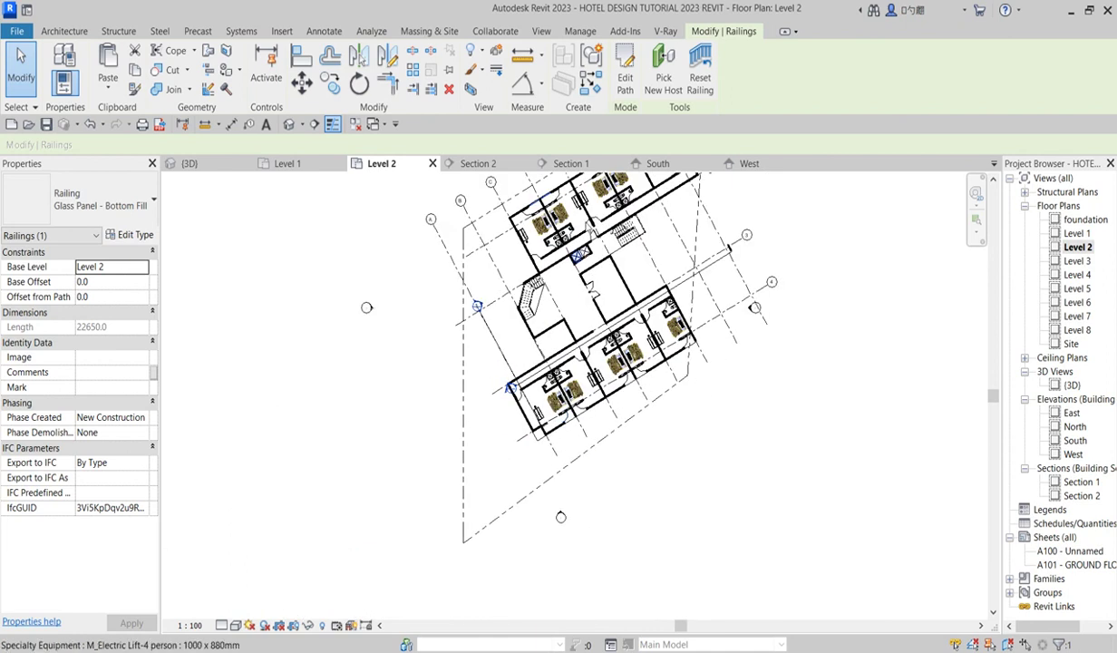
double_click(667, 367)
scroll(687, 272, up, 5)
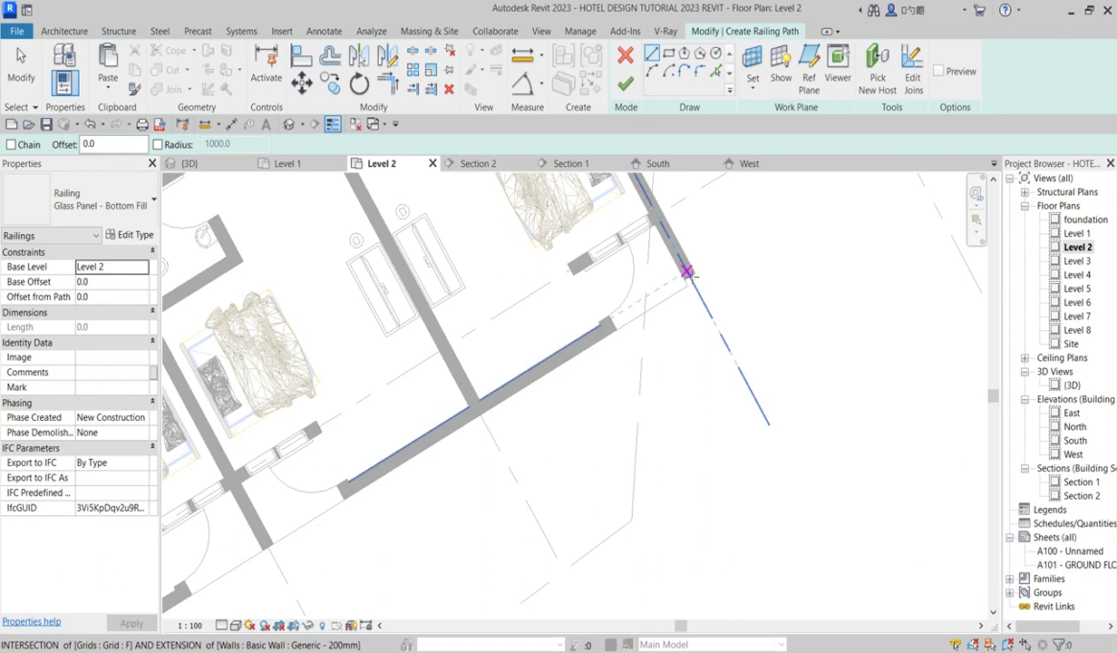
click(688, 272)
scroll(694, 286, down, 5)
scroll(435, 437, up, 3)
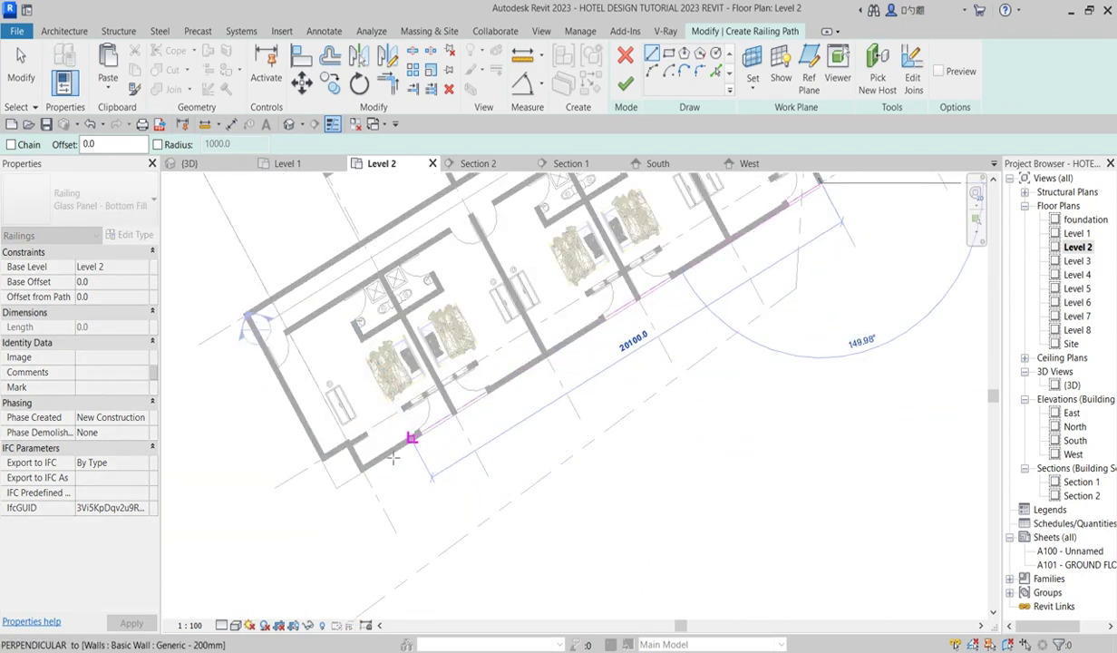
scroll(361, 471, up, 2)
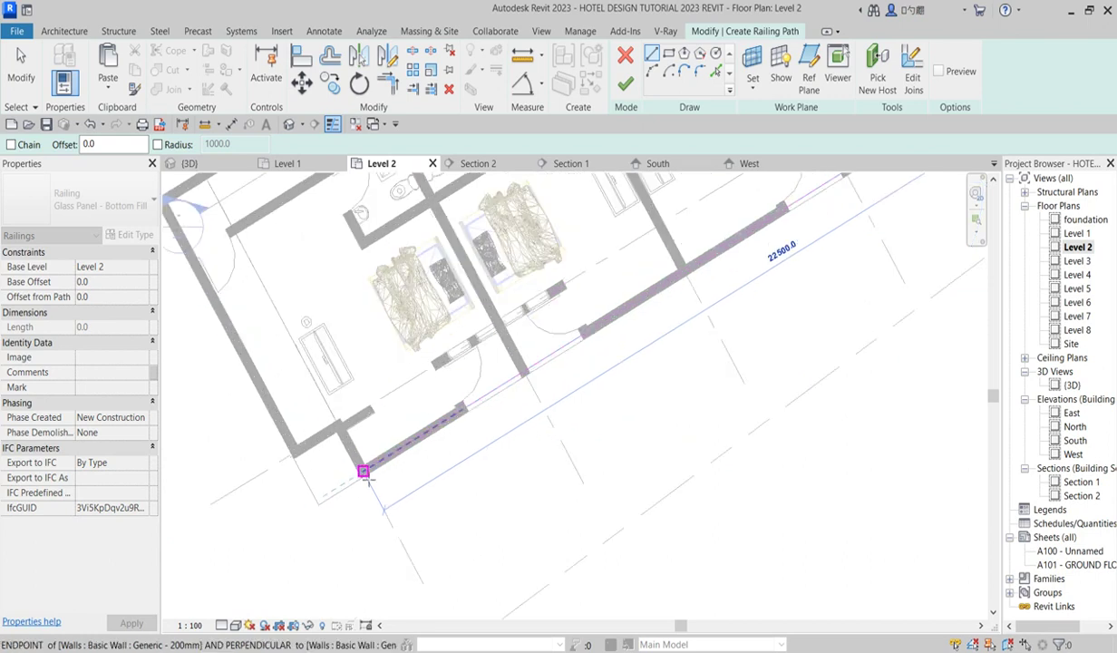
click(363, 471)
scroll(362, 472, down, 3)
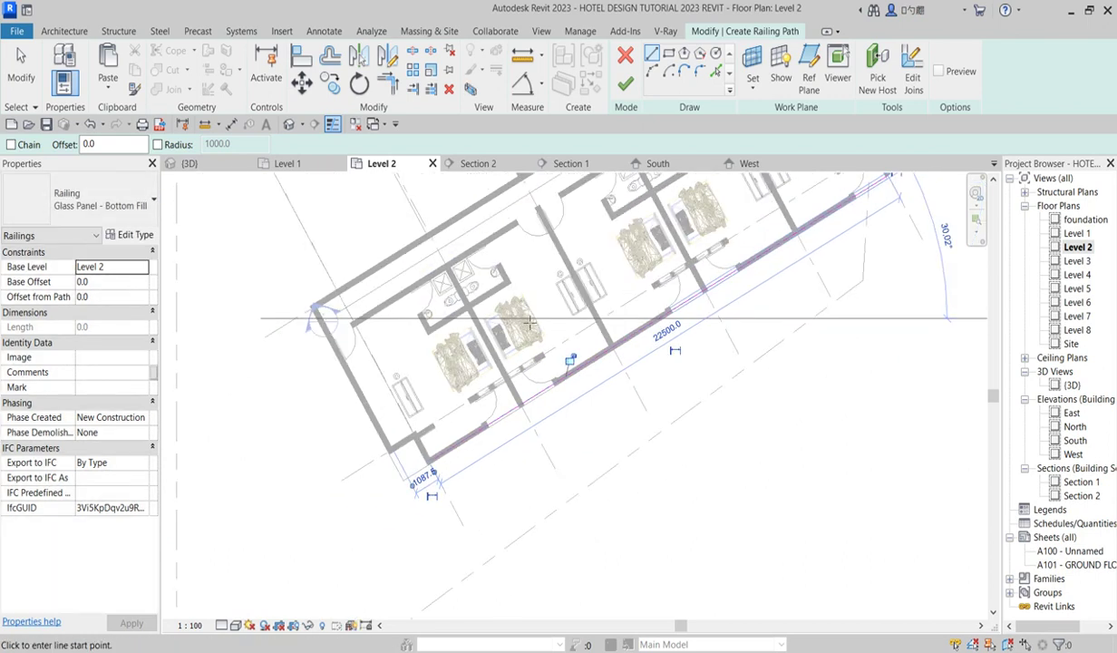
click(625, 84)
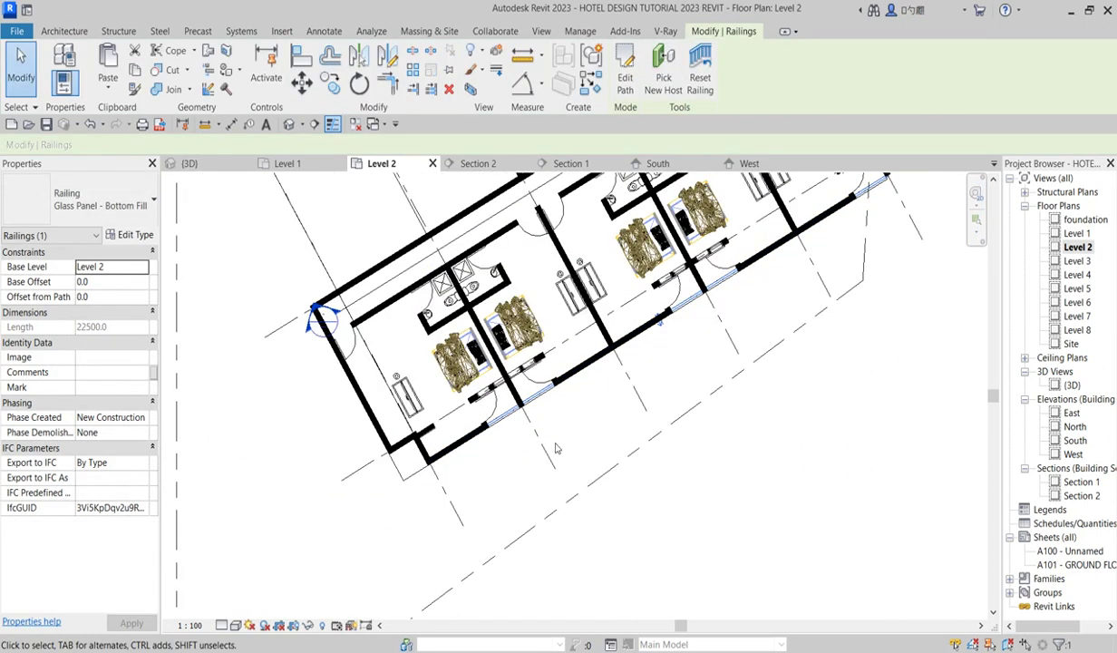
scroll(560, 457, down, 2)
scroll(561, 457, down, 2)
scroll(635, 195, up, 4)
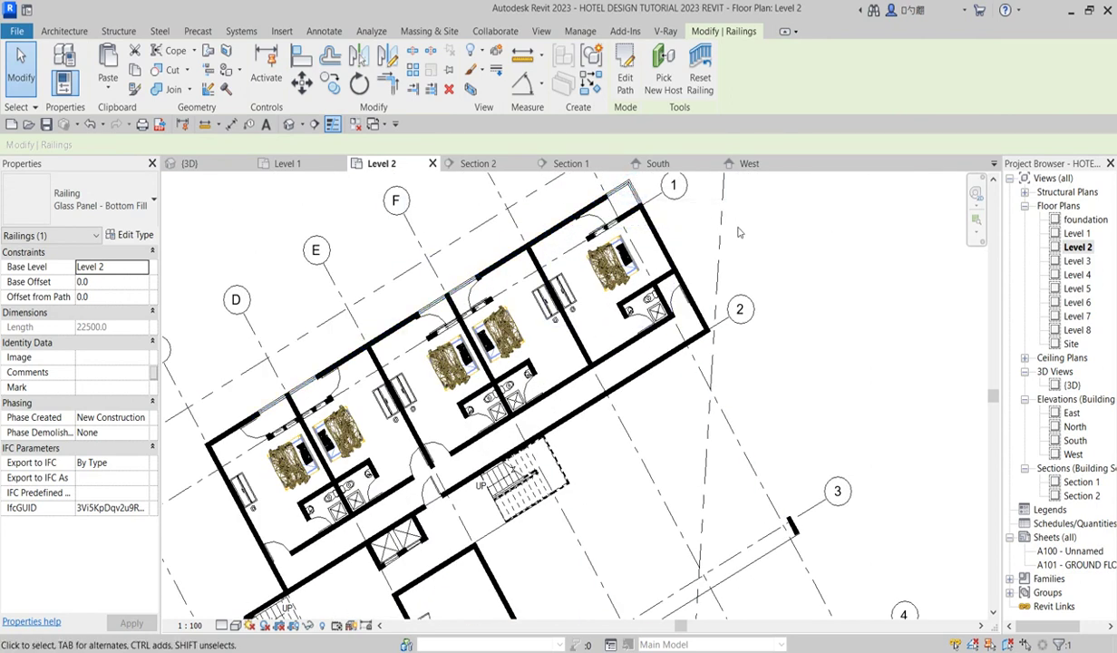
scroll(658, 214, up, 3)
click(709, 226)
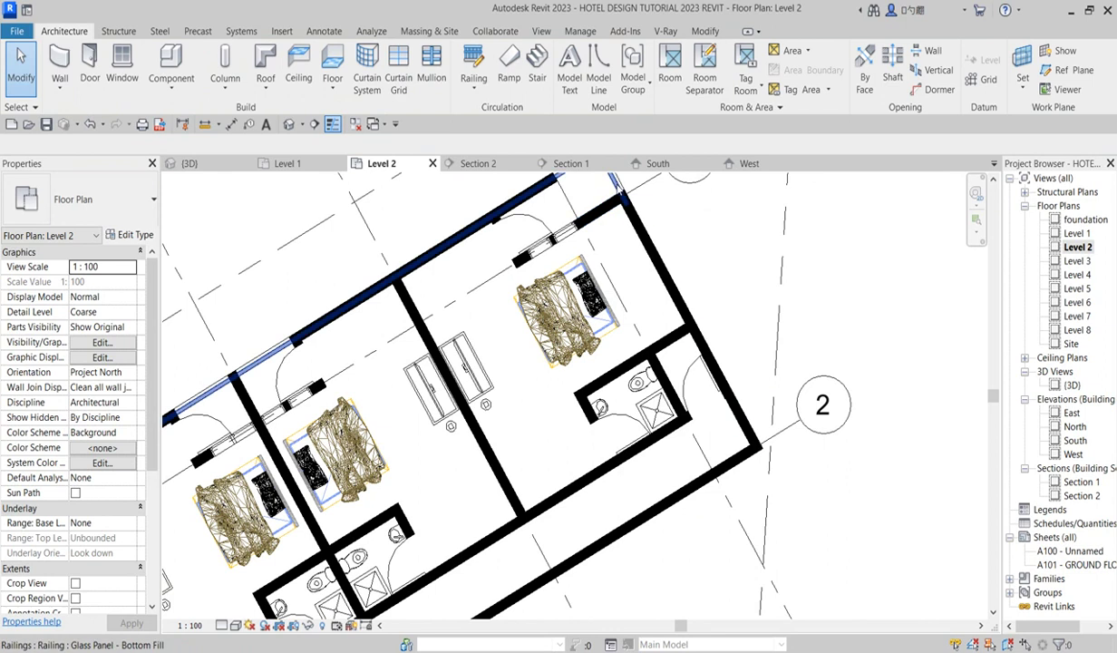
click(594, 186)
scroll(687, 209, down, 3)
scroll(687, 208, down, 2)
scroll(686, 208, up, 3)
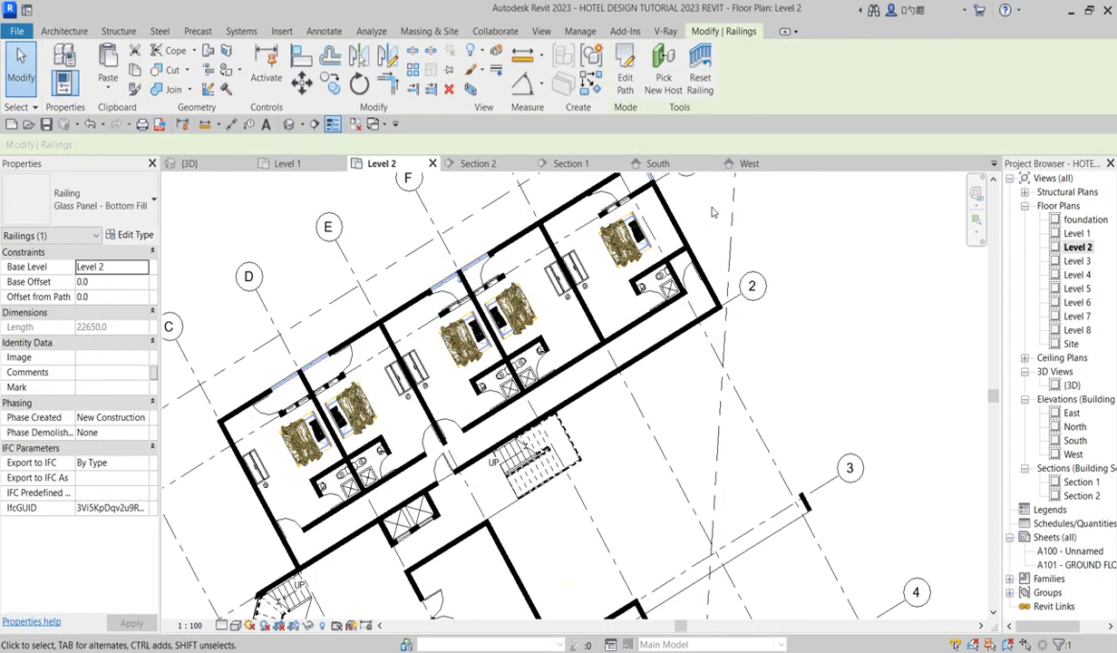
click(687, 204)
scroll(707, 415, down, 2)
scroll(679, 291, up, 5)
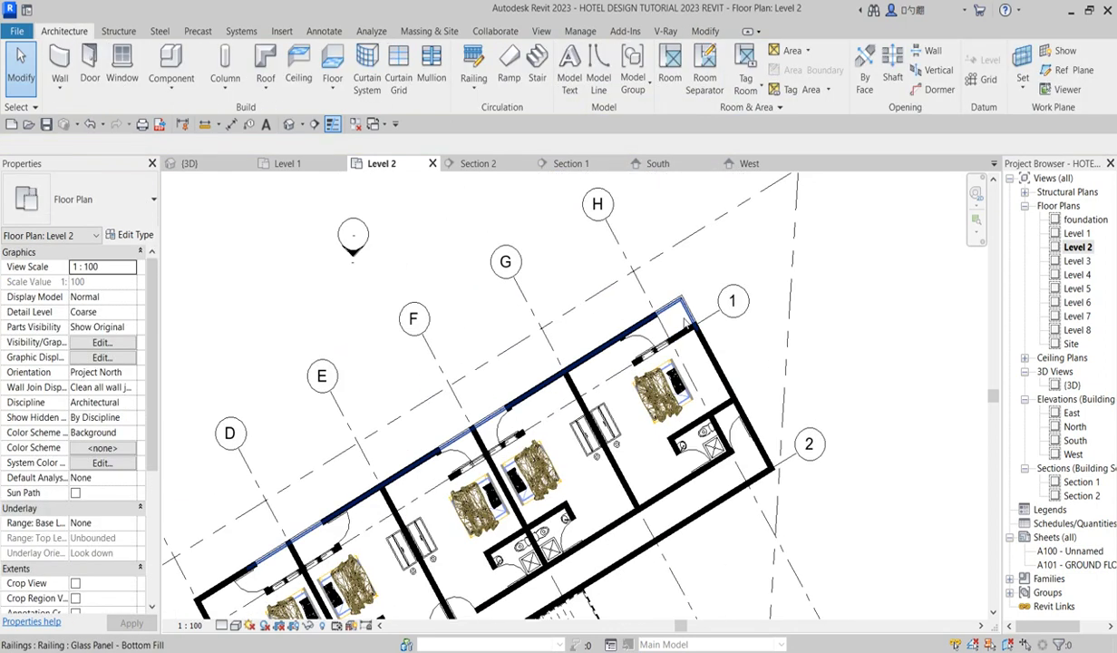
Step: Copy both wings' Level 2 balcony railings and paste them aligned to Level 3, Level 4 and Level 5
click(680, 290)
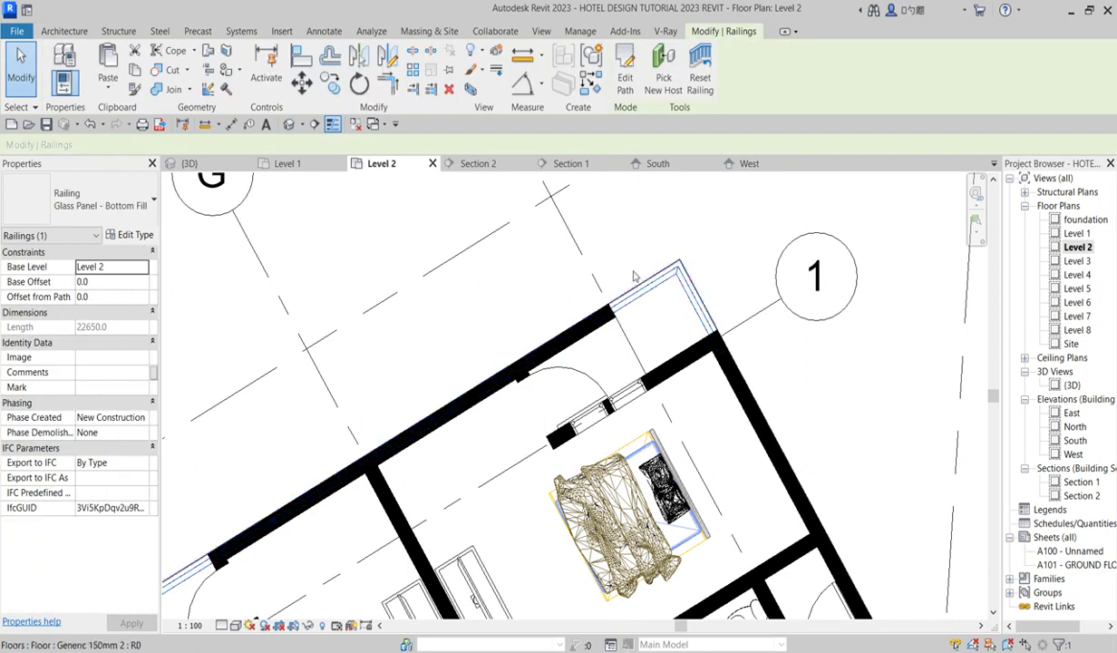
scroll(637, 456, down, 6)
scroll(638, 457, up, 6)
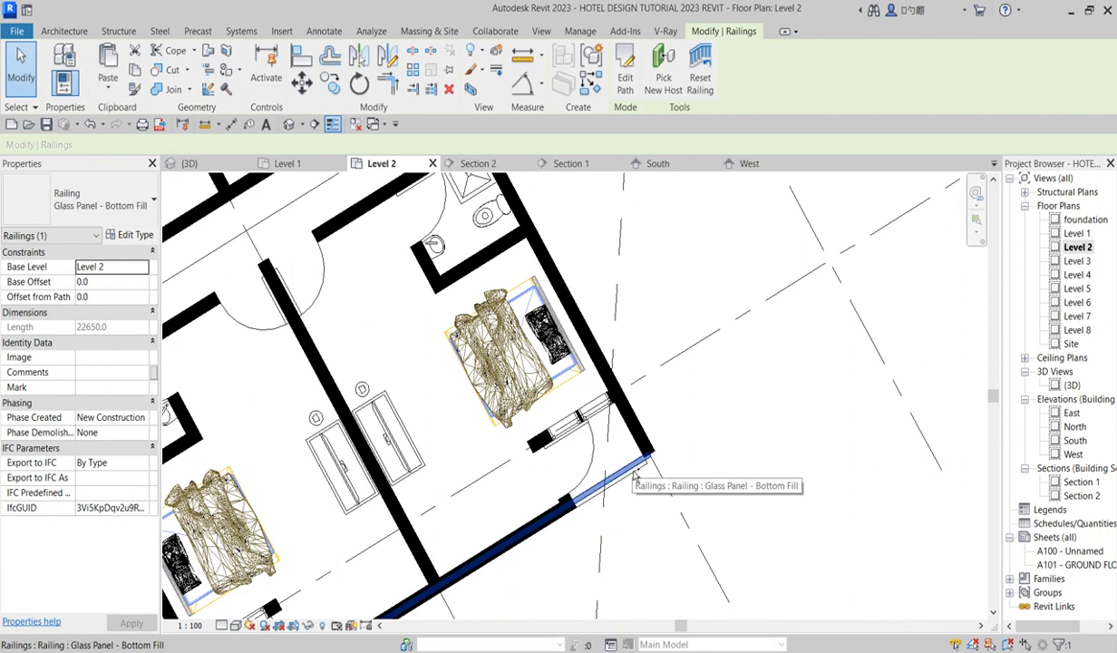
ctrl+click(637, 476)
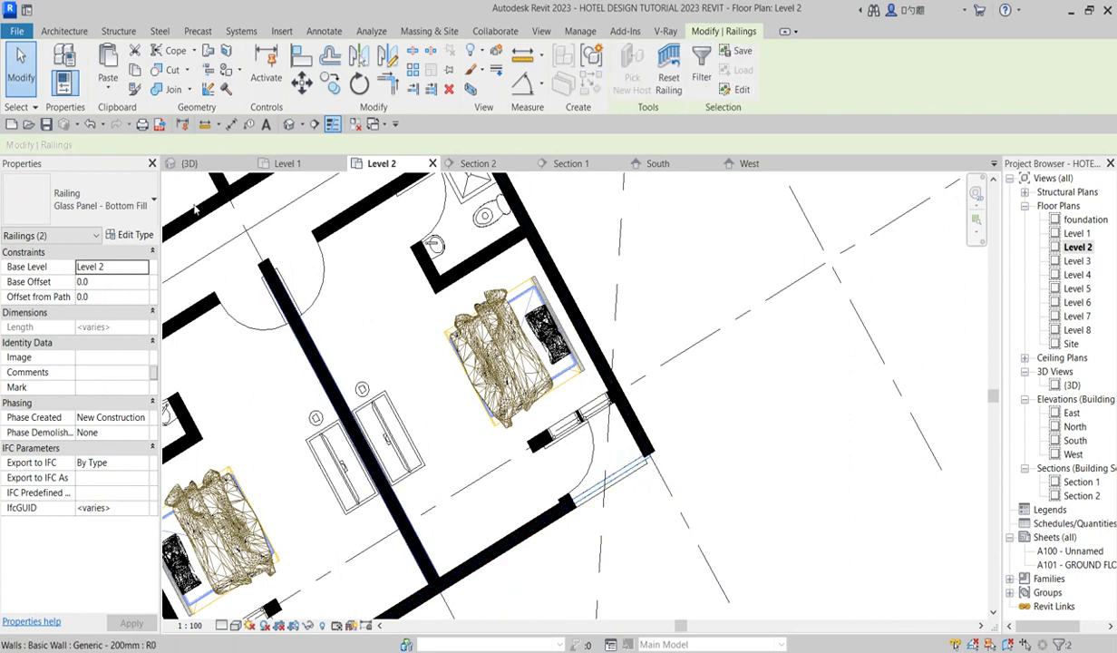
click(134, 70)
click(124, 86)
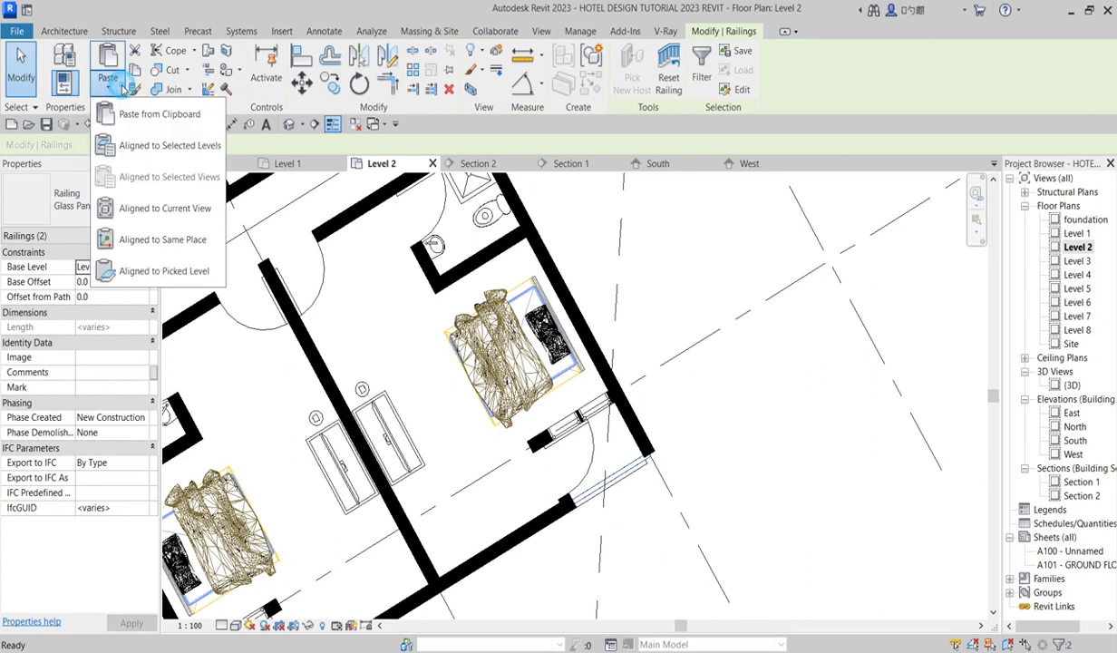
click(197, 147)
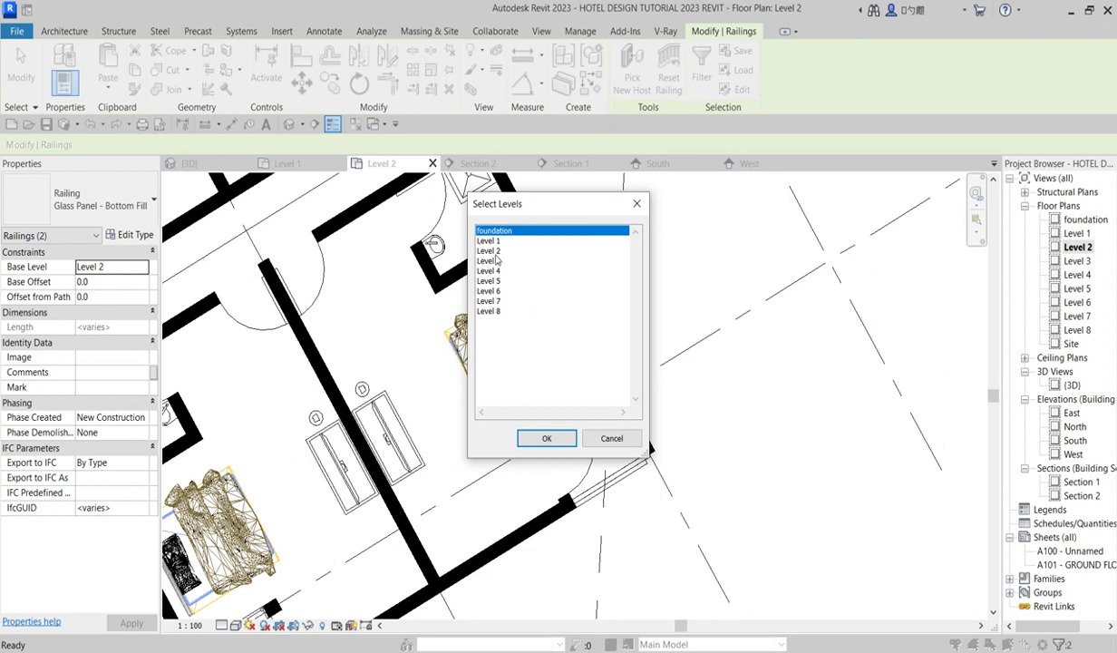
click(490, 261)
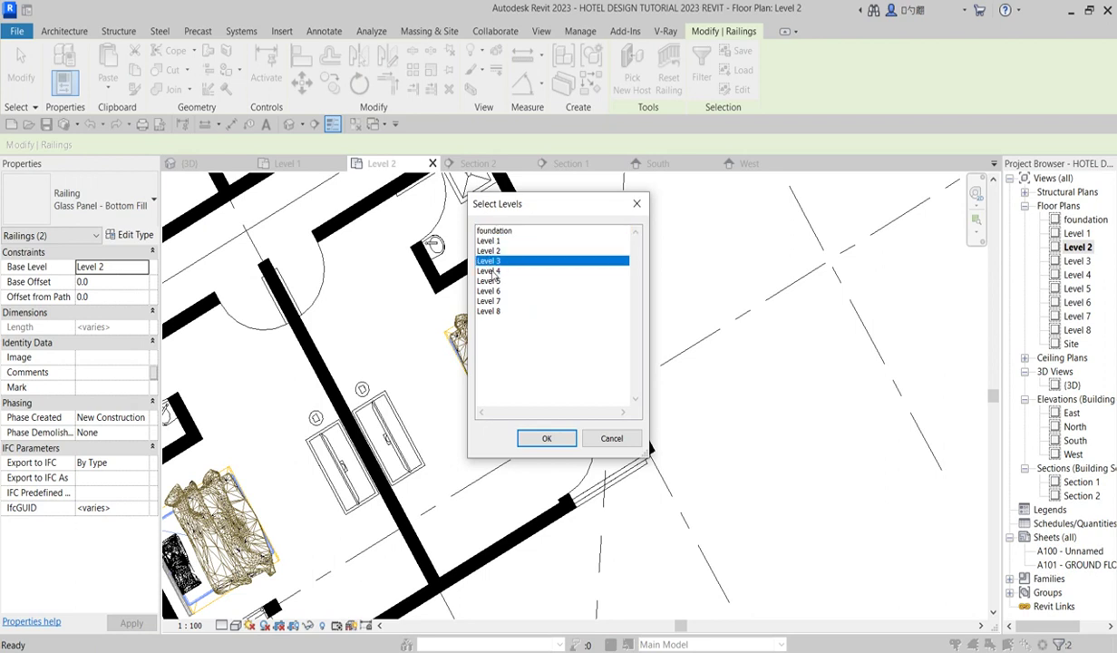
drag(490, 281, 487, 284)
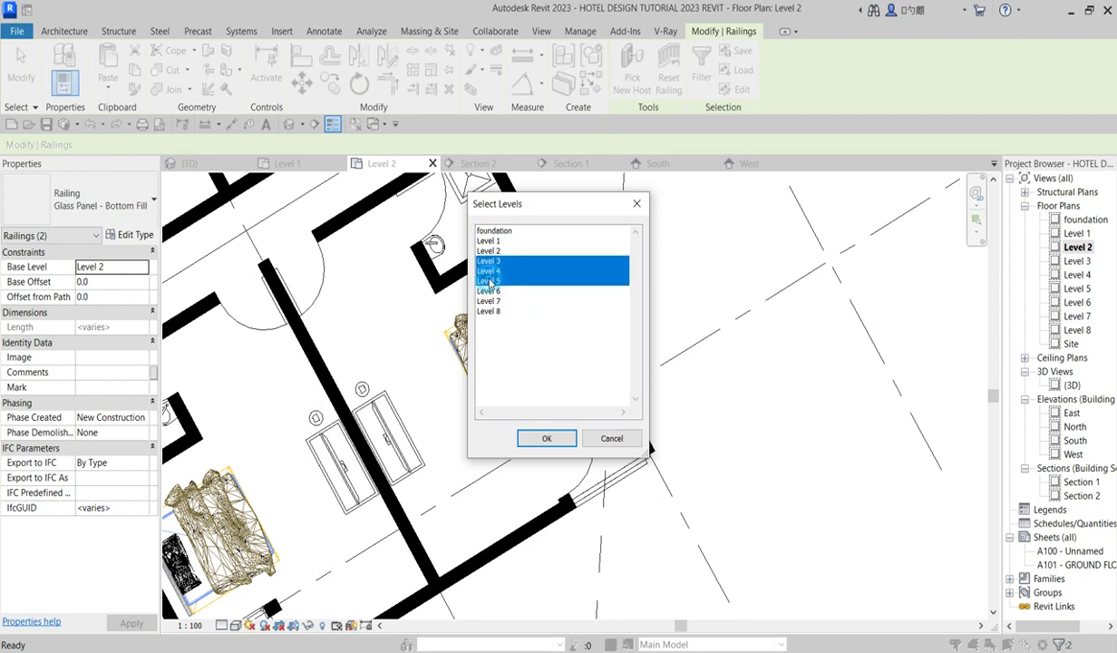
click(547, 439)
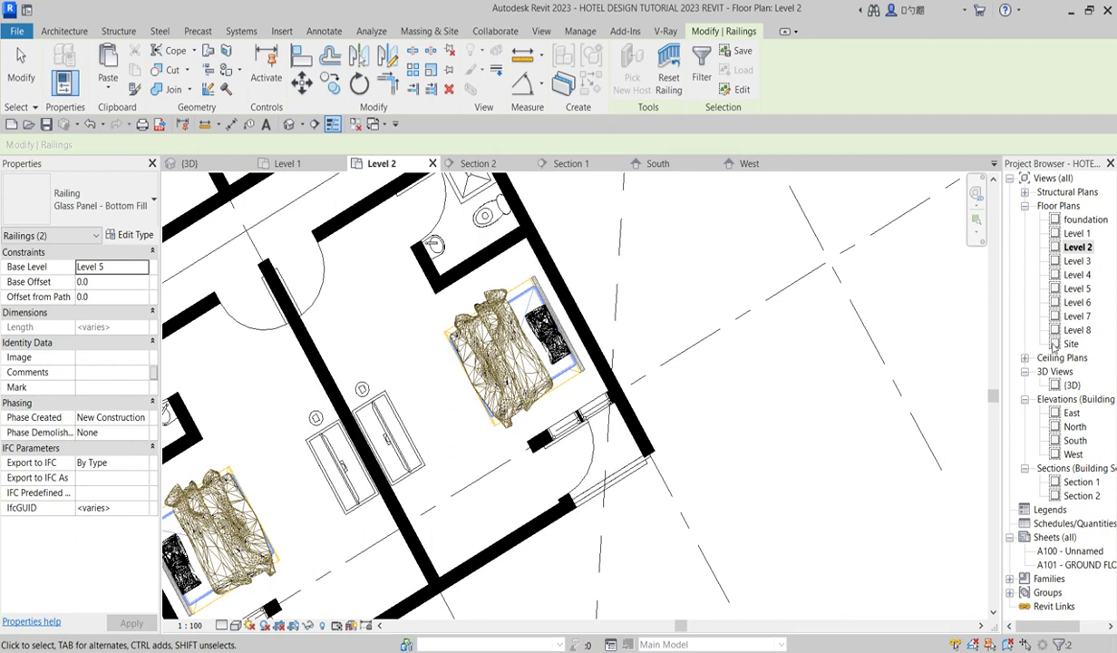
Step: Open the {3D} view and examine the glass panel railings on the stacked bedroom balconies up close
double_click(1071, 385)
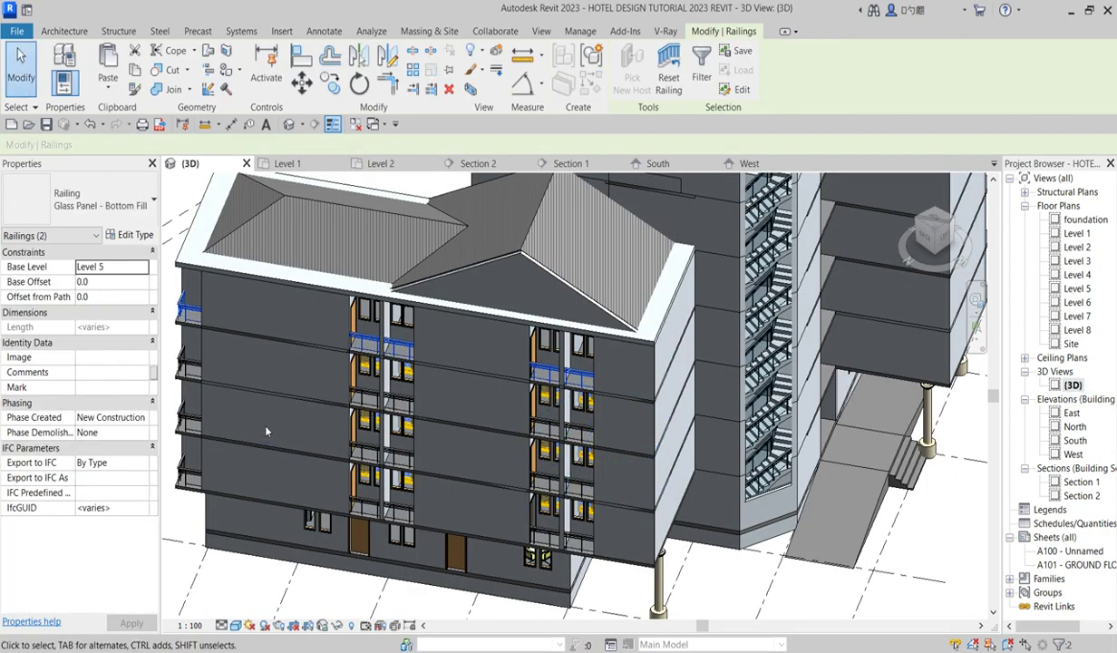
key(Escape)
scroll(186, 381, up, 3)
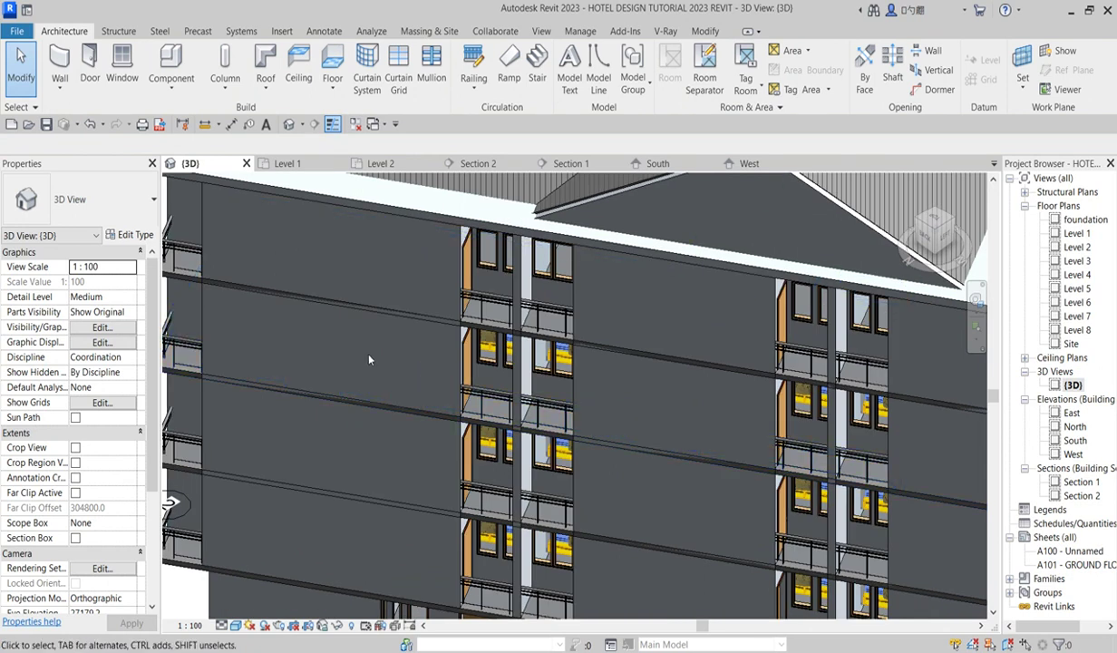
scroll(546, 358, down, 5)
scroll(635, 351, up, 7)
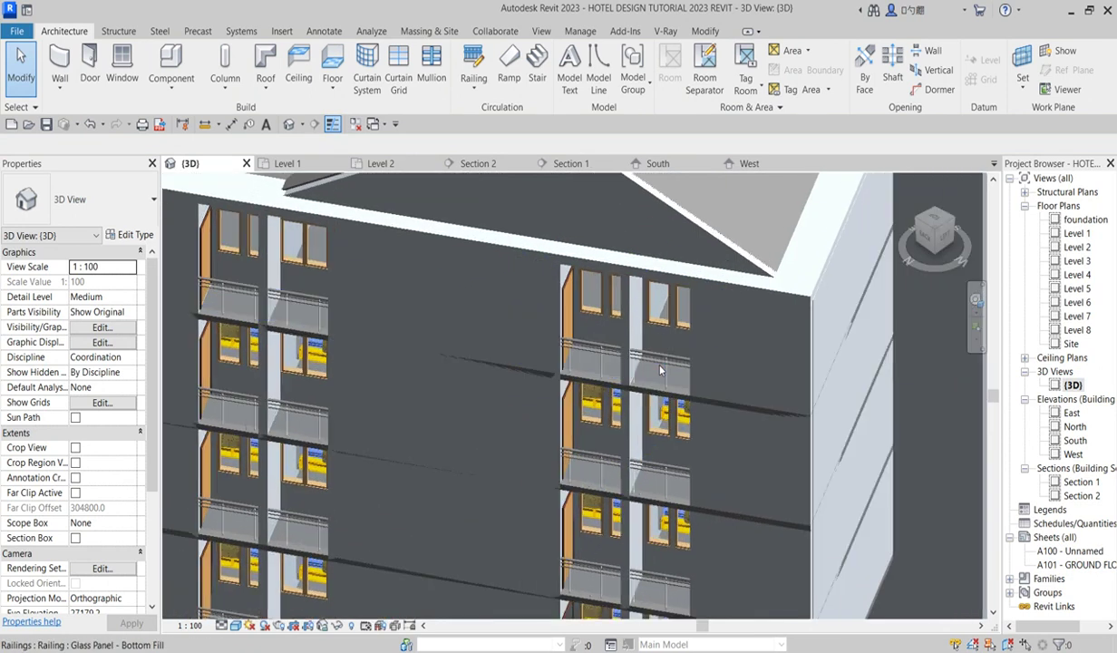
scroll(680, 353, up, 4)
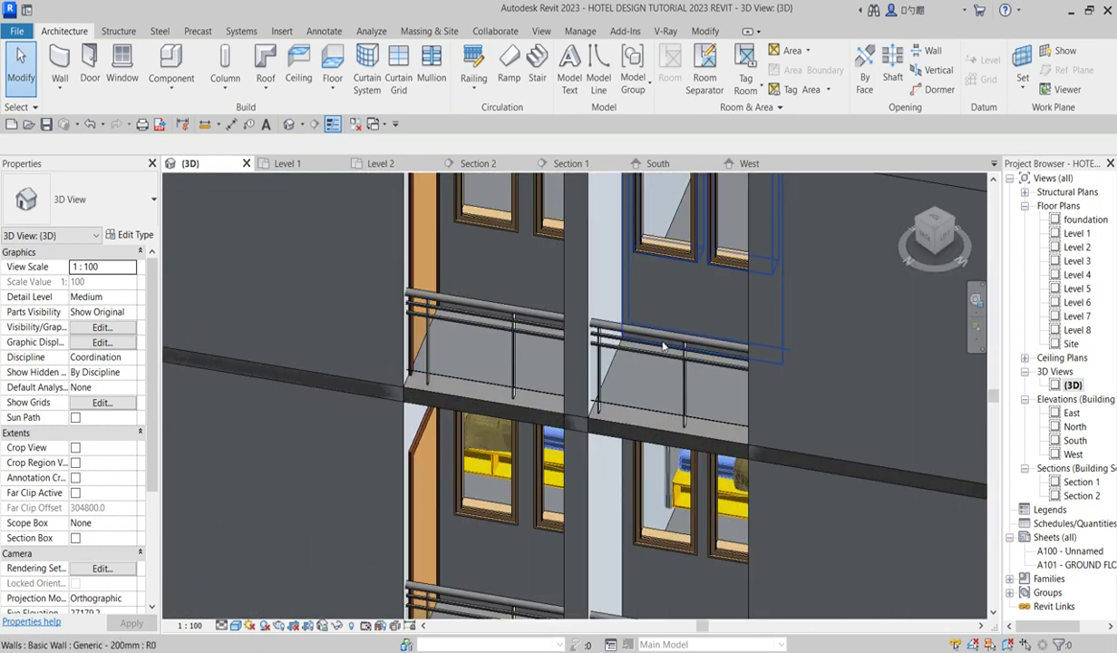
scroll(626, 338, up, 4)
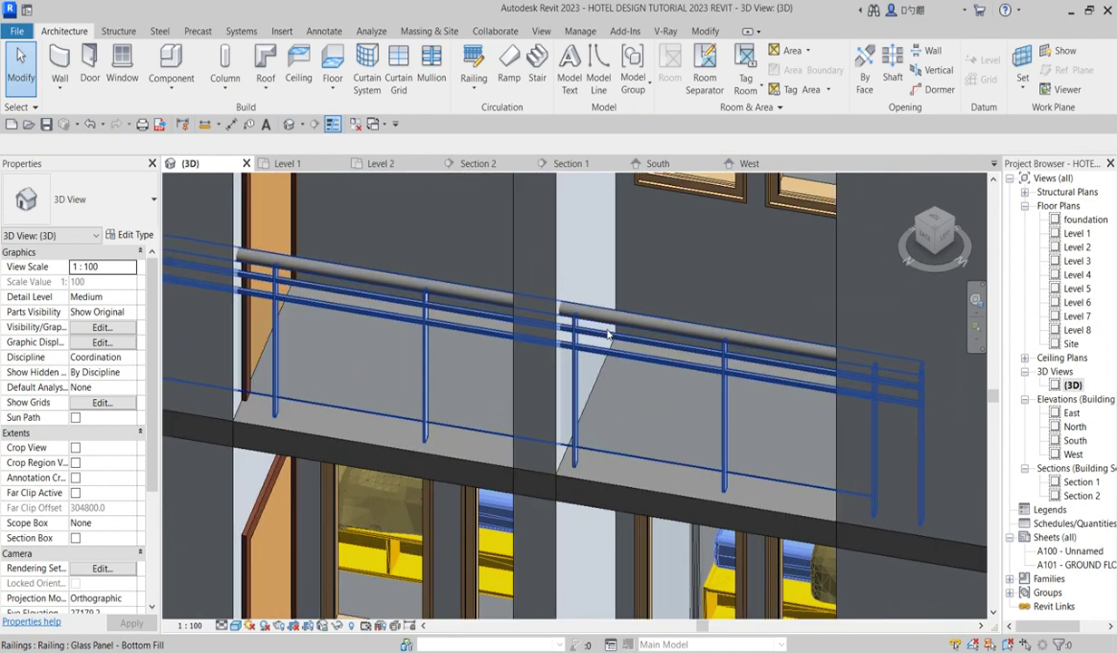
scroll(608, 351, down, 3)
click(607, 352)
key(Delete)
key(ctrl+z)
key(ctrl+y)
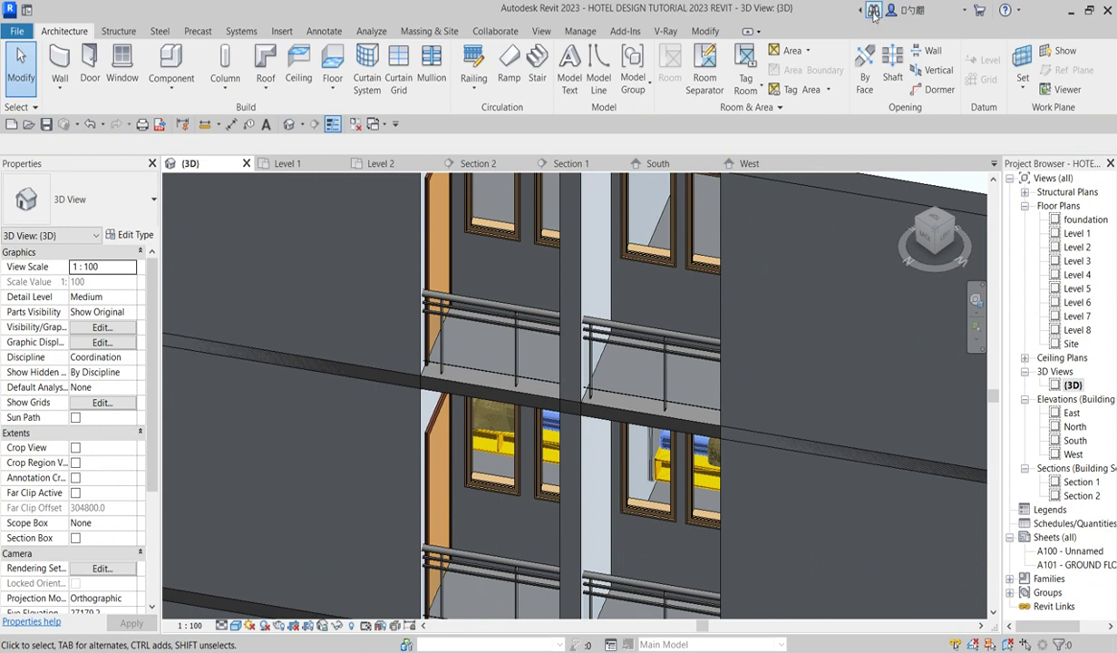
click(938, 15)
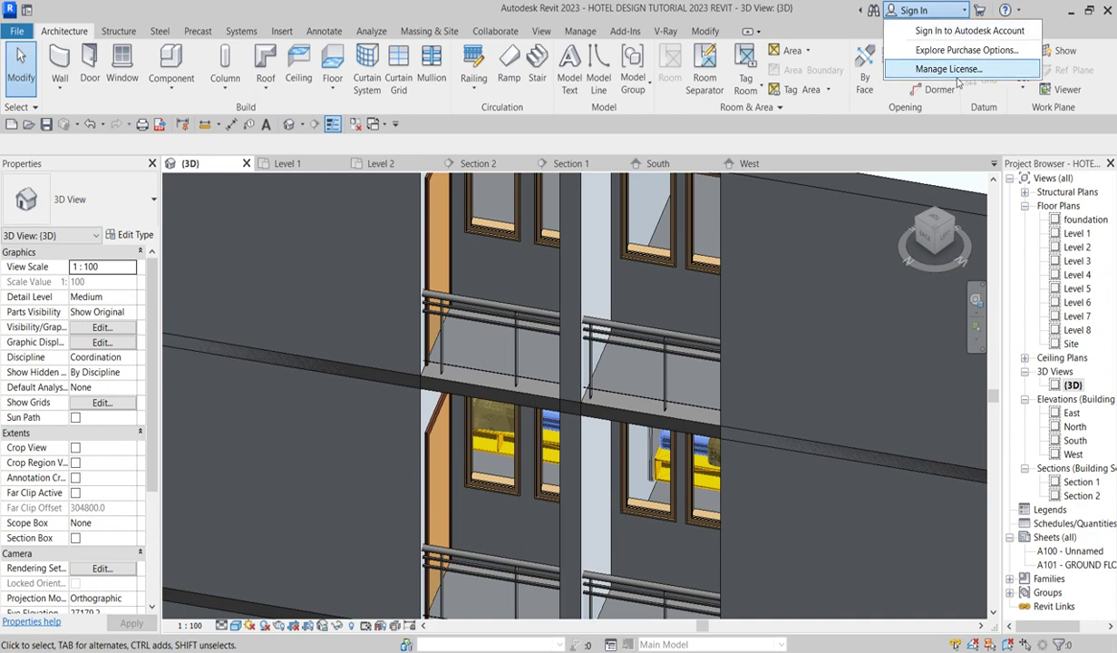
click(966, 36)
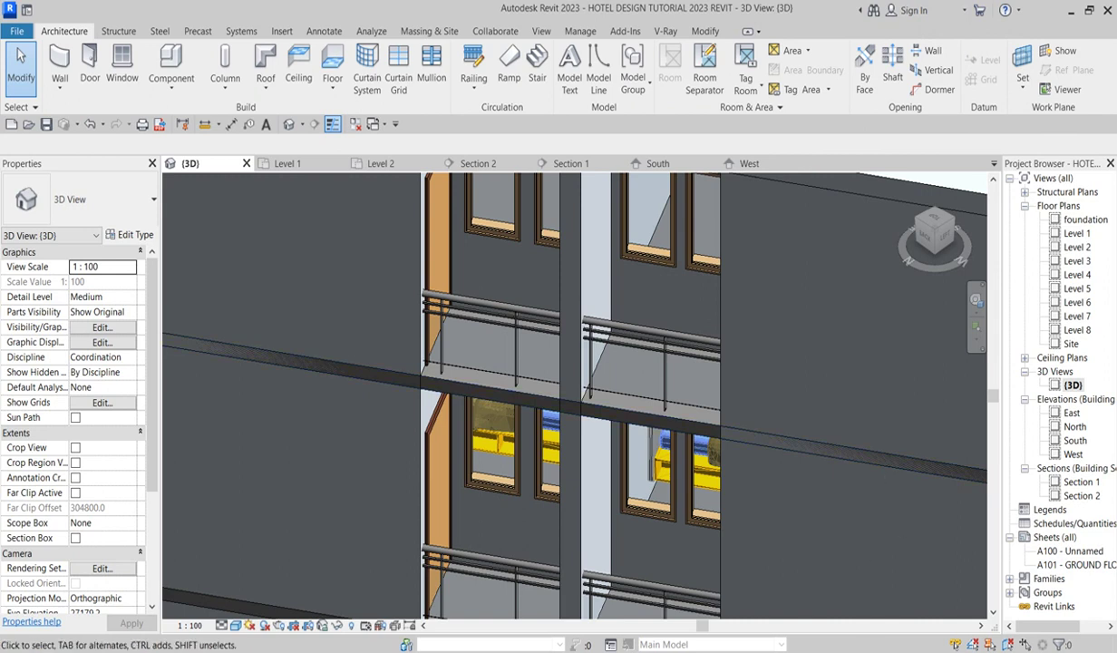
Step: Examine the bedroom wing's balconies, the stair tower and the entrance ramp in the 3D model
scroll(802, 334, down, 8)
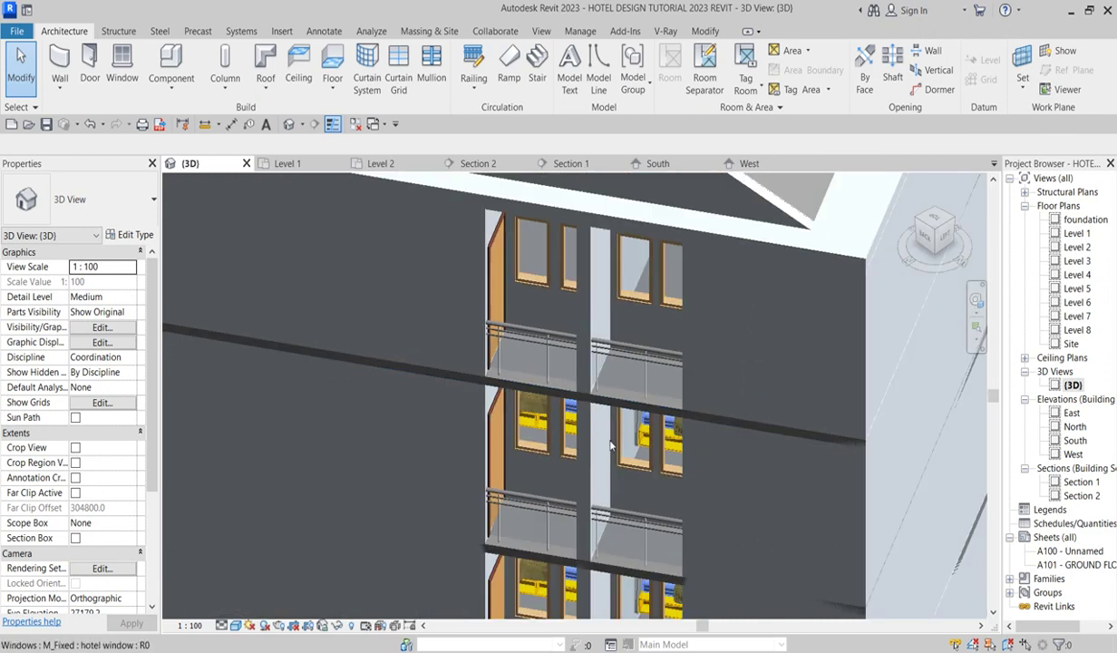
scroll(637, 396, down, 4)
scroll(576, 556, up, 5)
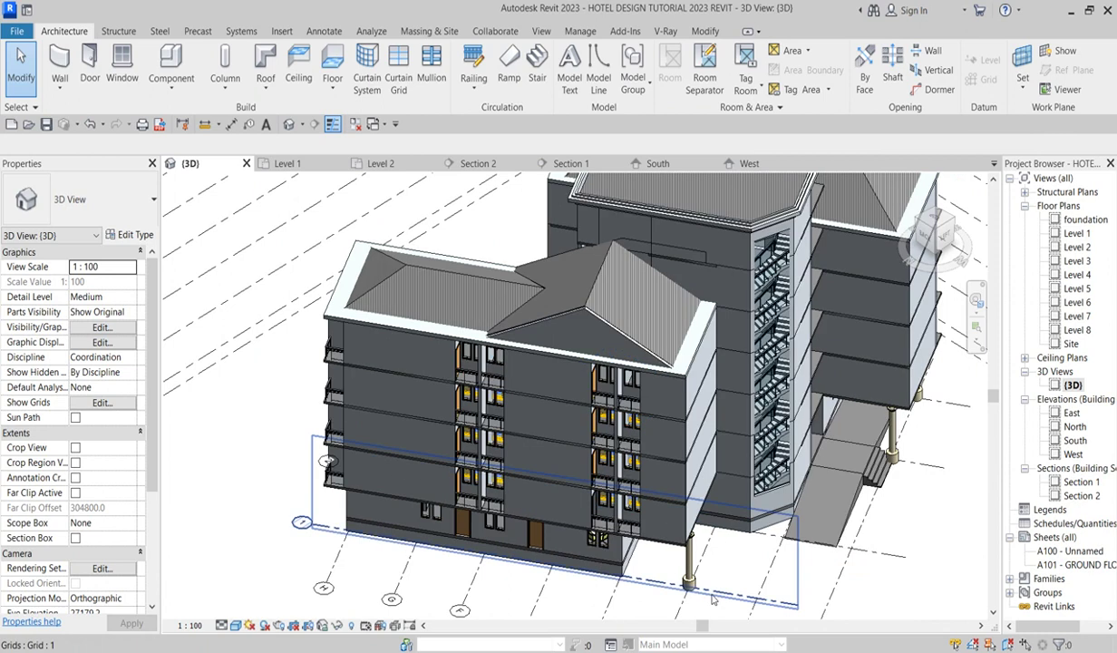
scroll(575, 556, down, 3)
scroll(698, 435, up, 6)
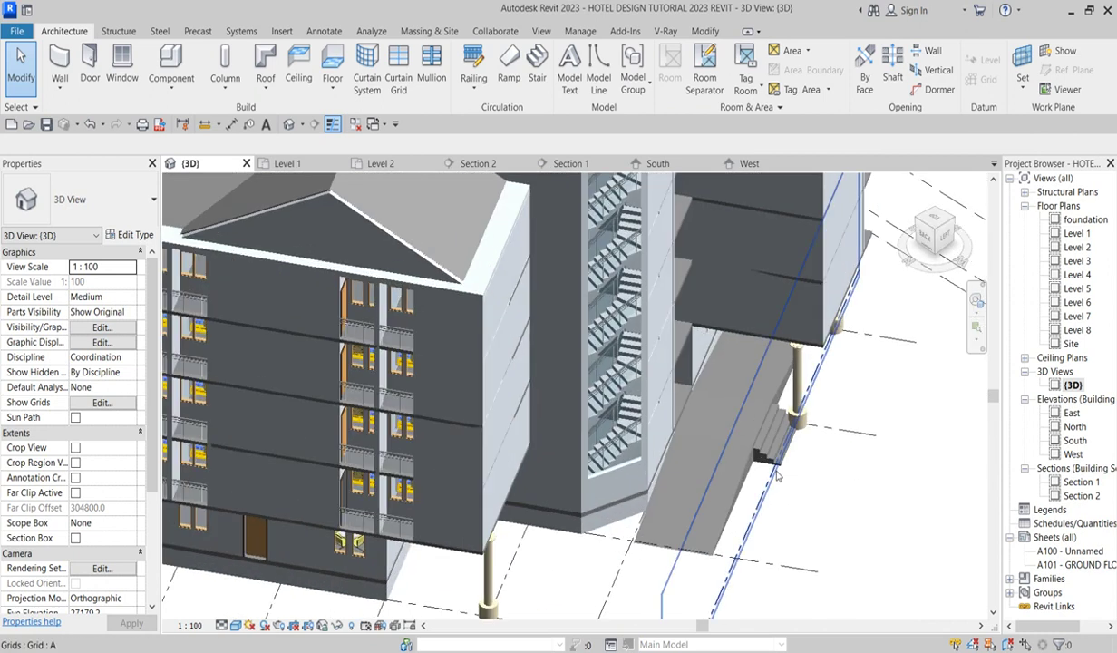
scroll(519, 551, down, 4)
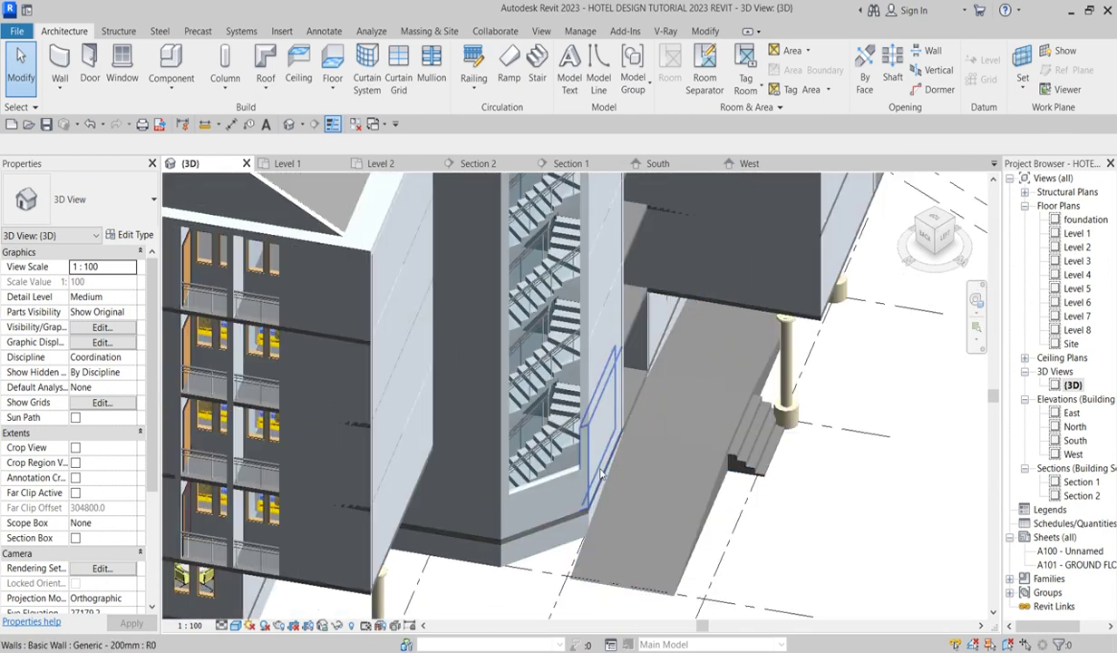
Step: Examine the whole hotel exterior in 3D and turn the model to its right-back corner orientation
scroll(585, 457, down, 3)
scroll(593, 451, up, 1)
scroll(665, 475, up, 3)
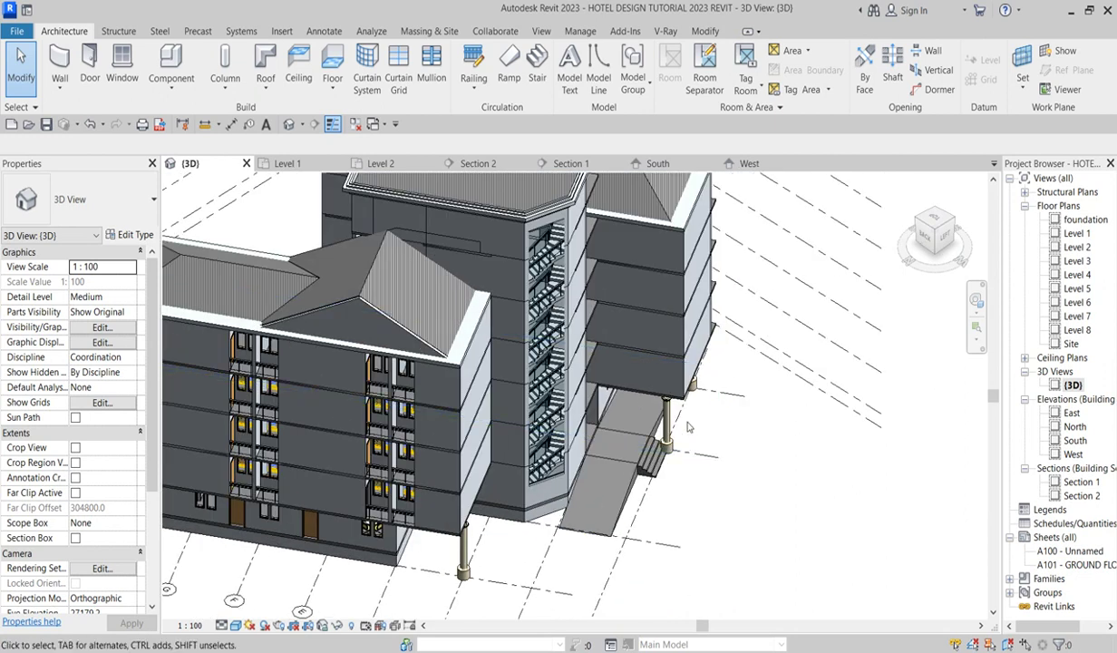
scroll(716, 408, down, 4)
scroll(408, 299, up, 2)
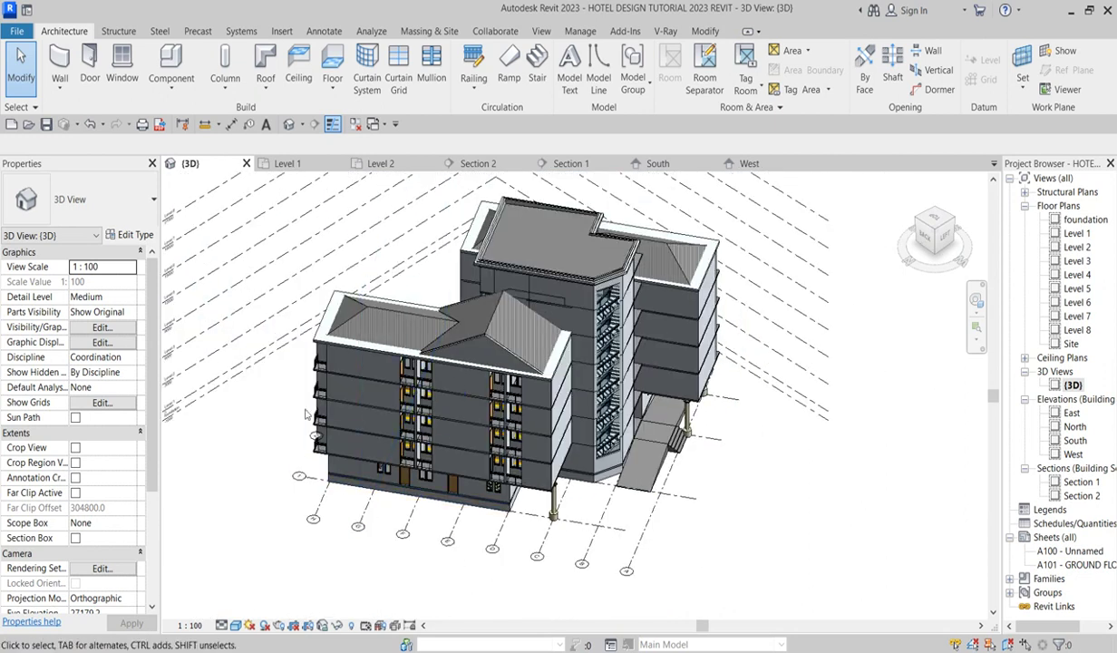
click(919, 223)
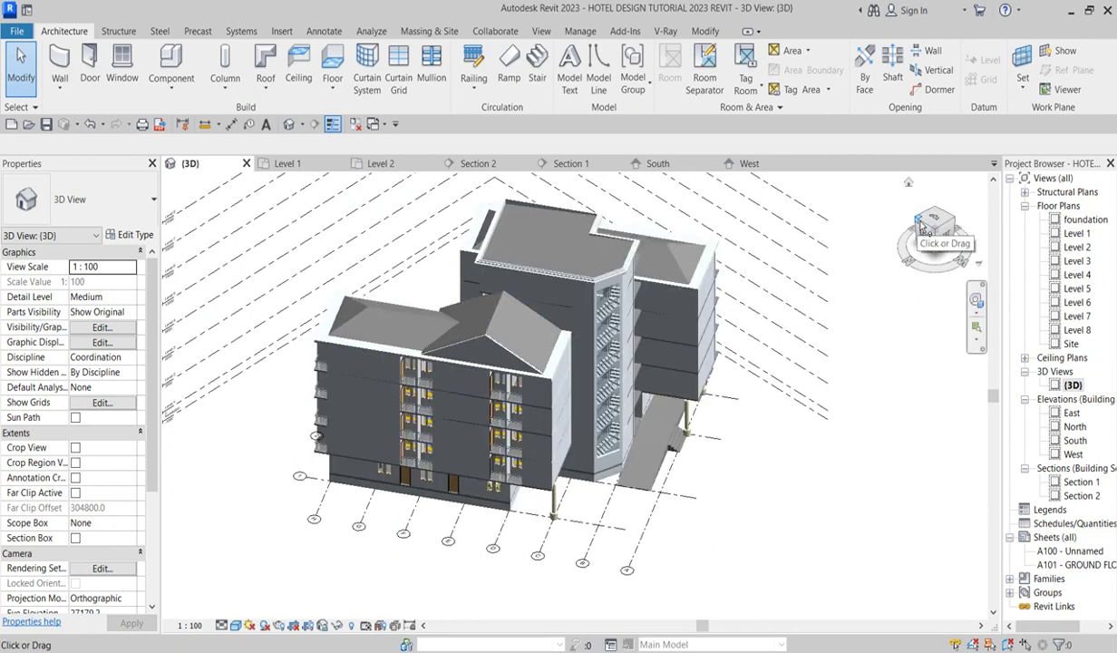
click(921, 225)
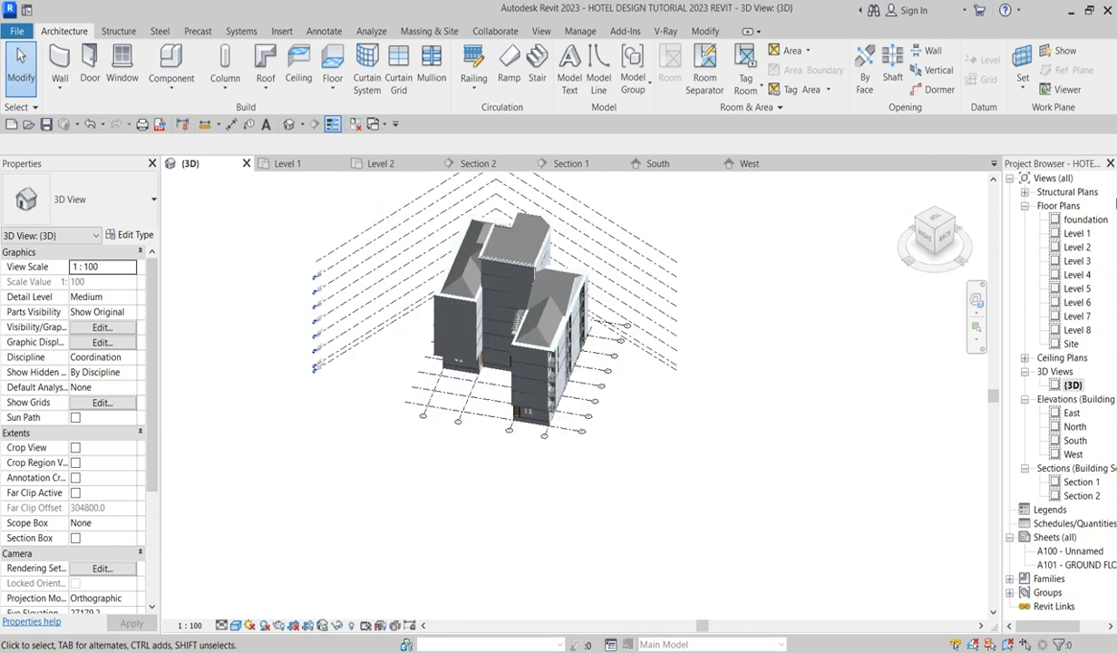
Step: Open the Level 1 floor plan and examine the layout of the lobby staircase, reception, hall, restaurant and pool
double_click(1075, 234)
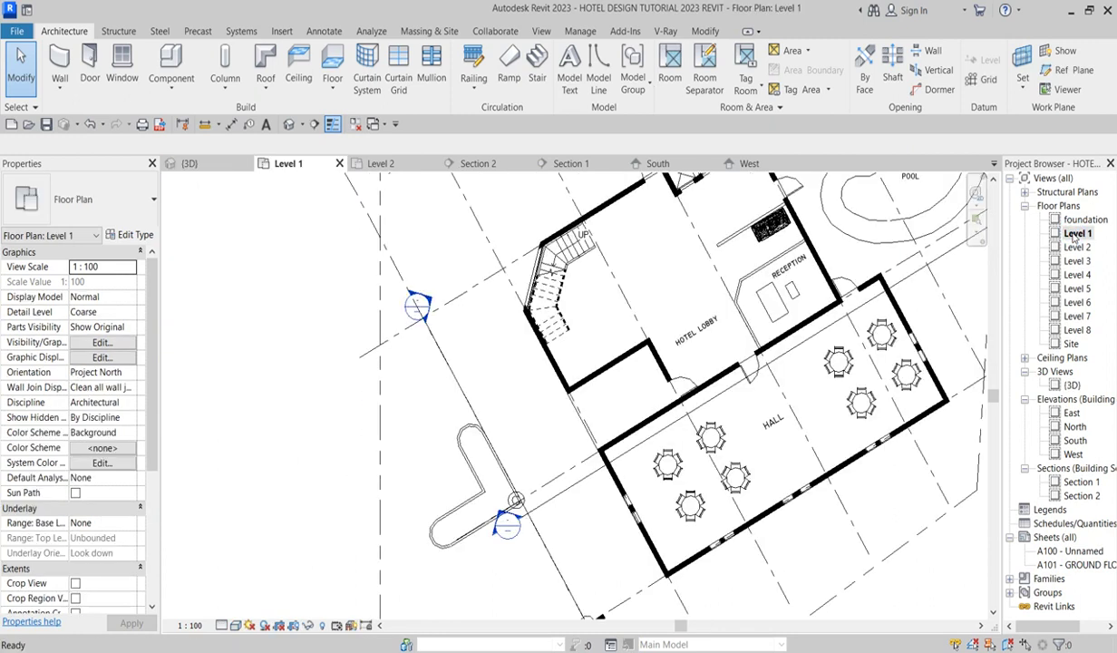
scroll(752, 234, up, 2)
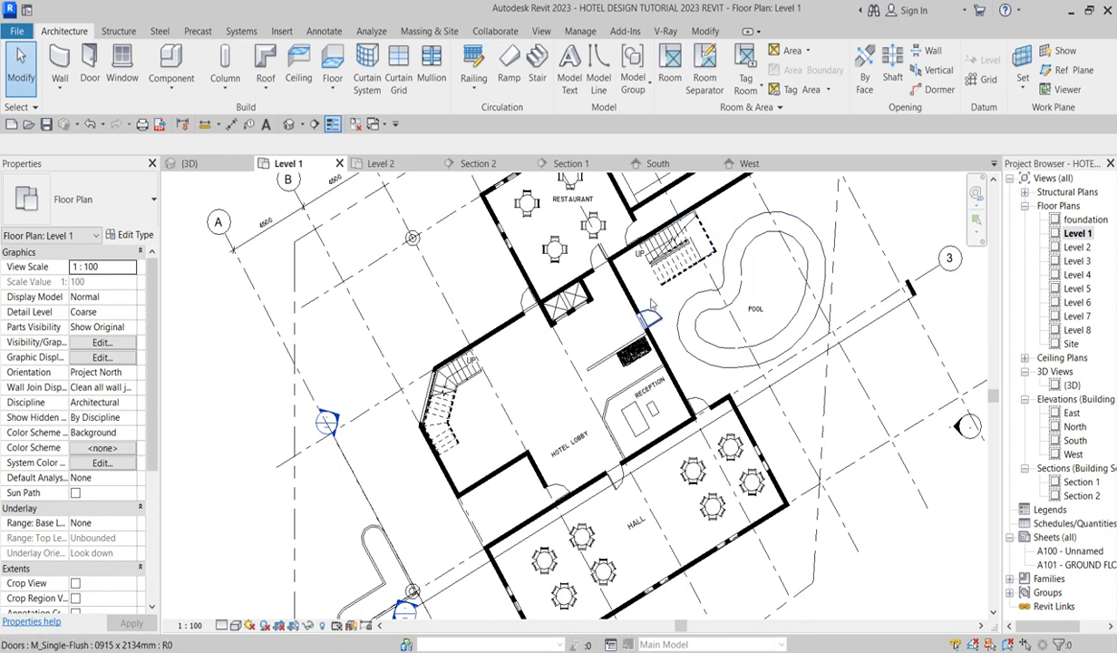
scroll(620, 286, up, 2)
scroll(619, 286, down, 4)
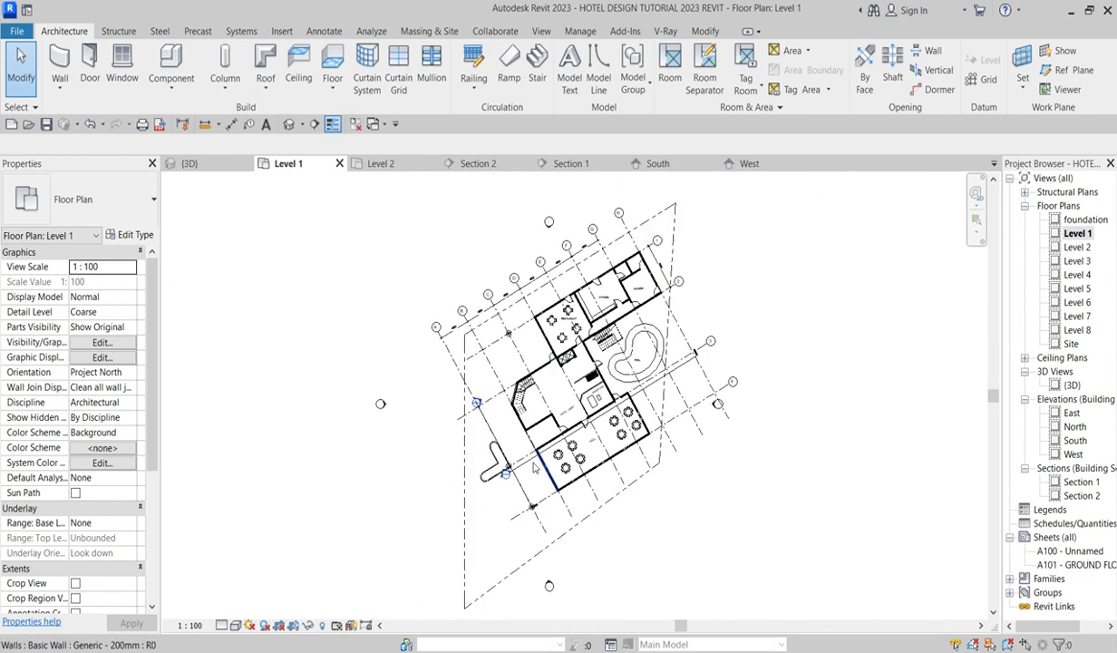
scroll(692, 281, down, 2)
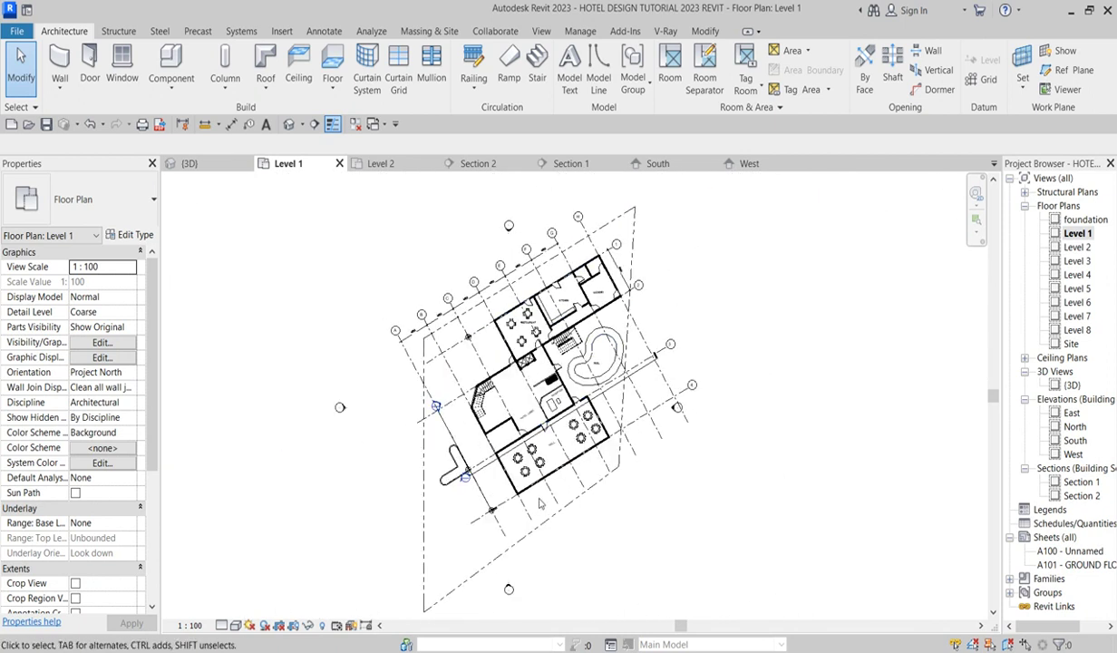
scroll(569, 237, up, 2)
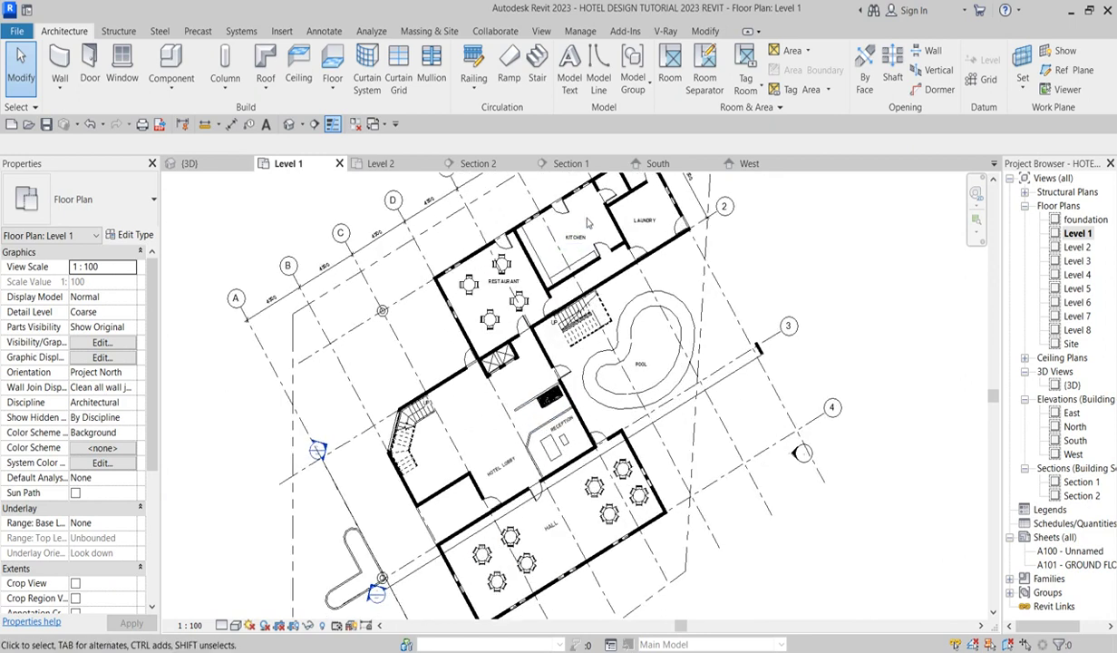
scroll(583, 216, down, 2)
scroll(458, 349, up, 5)
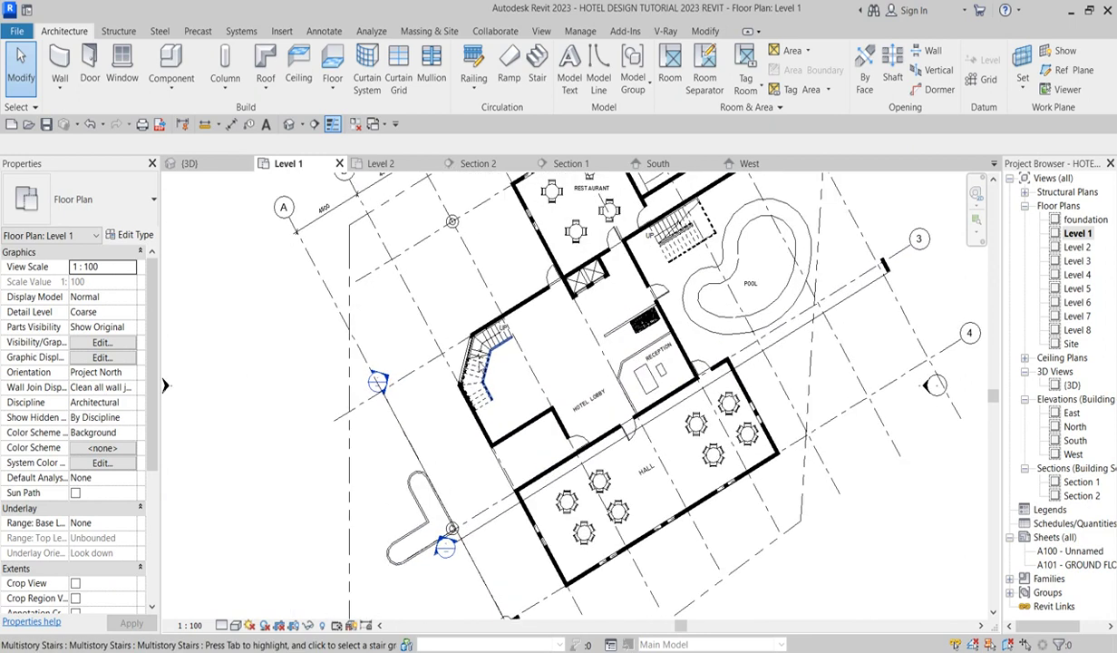
scroll(458, 322, up, 2)
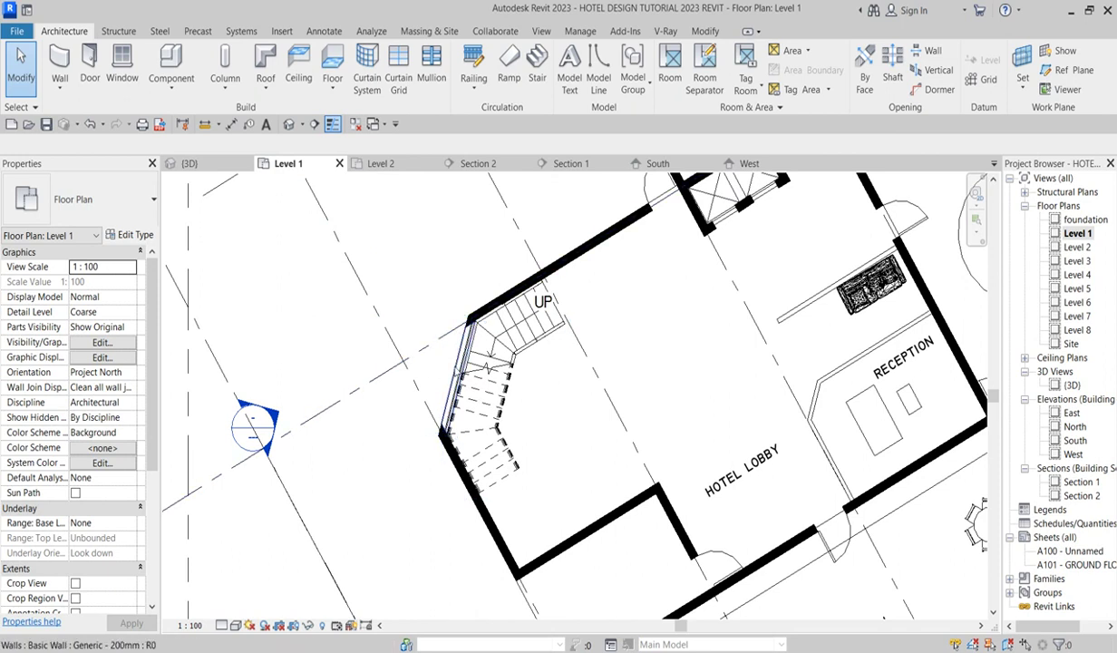
scroll(463, 381, down, 4)
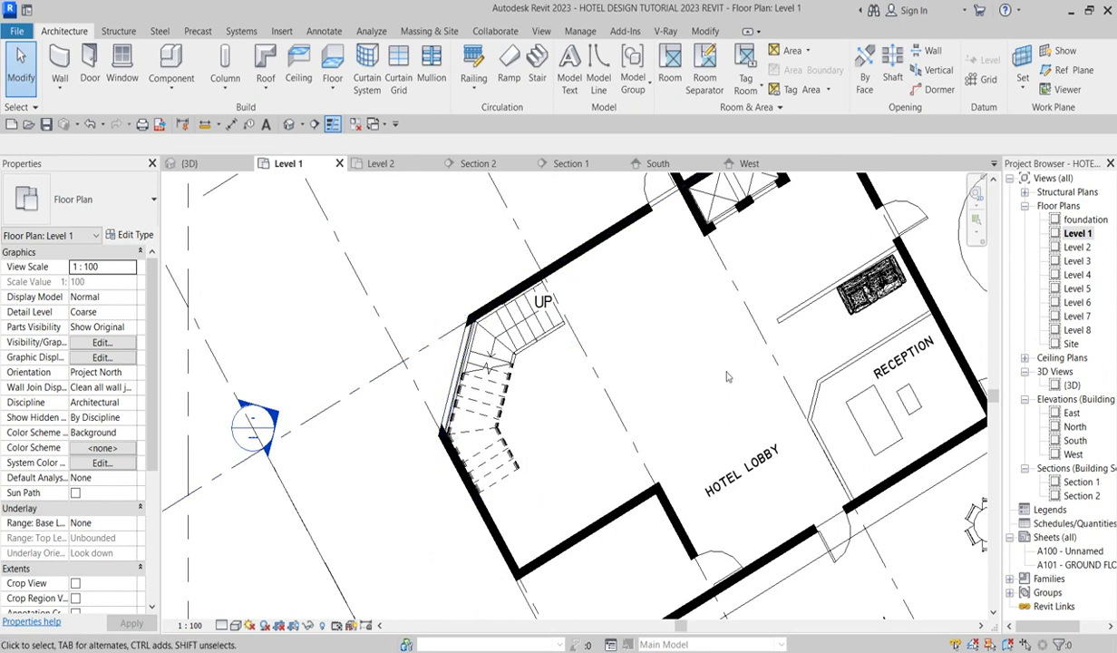
scroll(462, 394, up, 4)
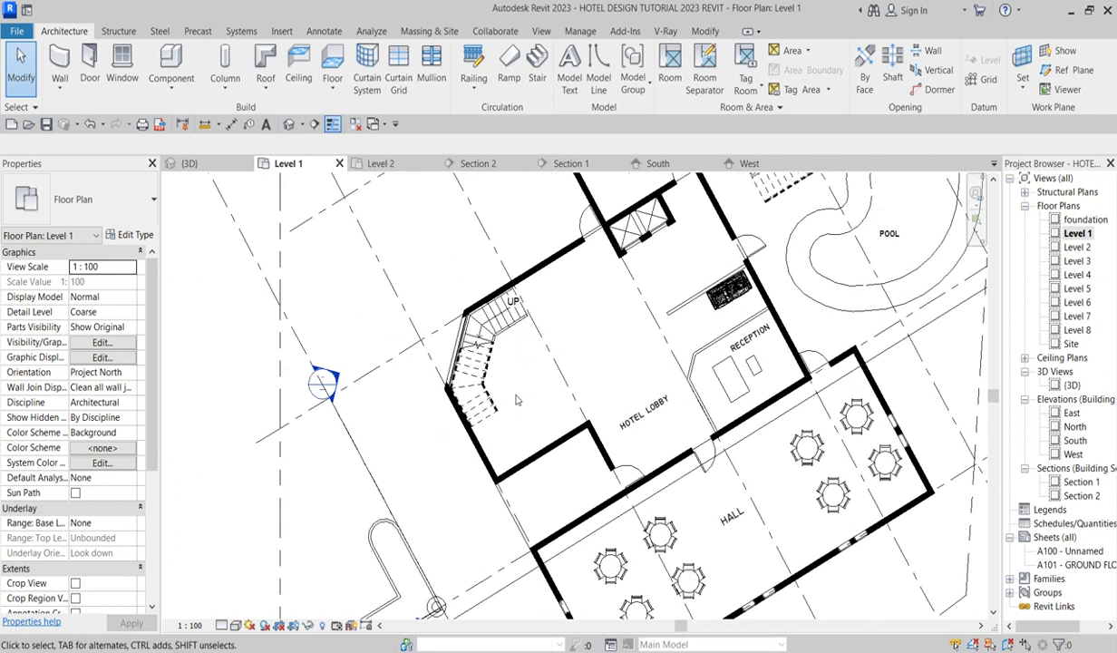
scroll(490, 430, down, 3)
middle_drag(606, 553, 846, 626)
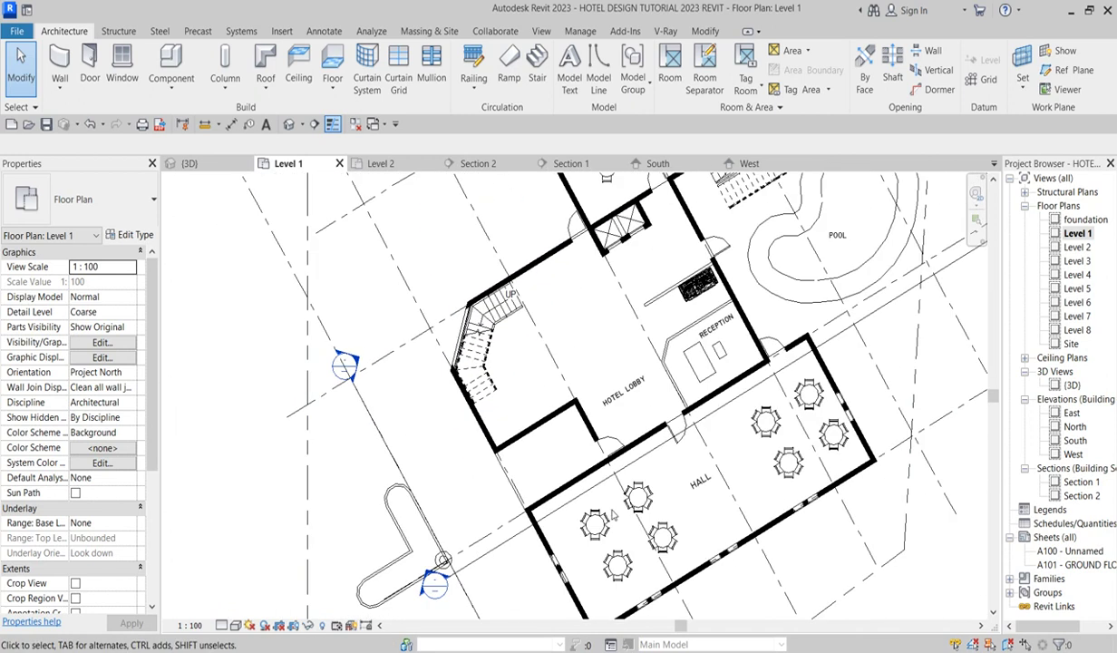